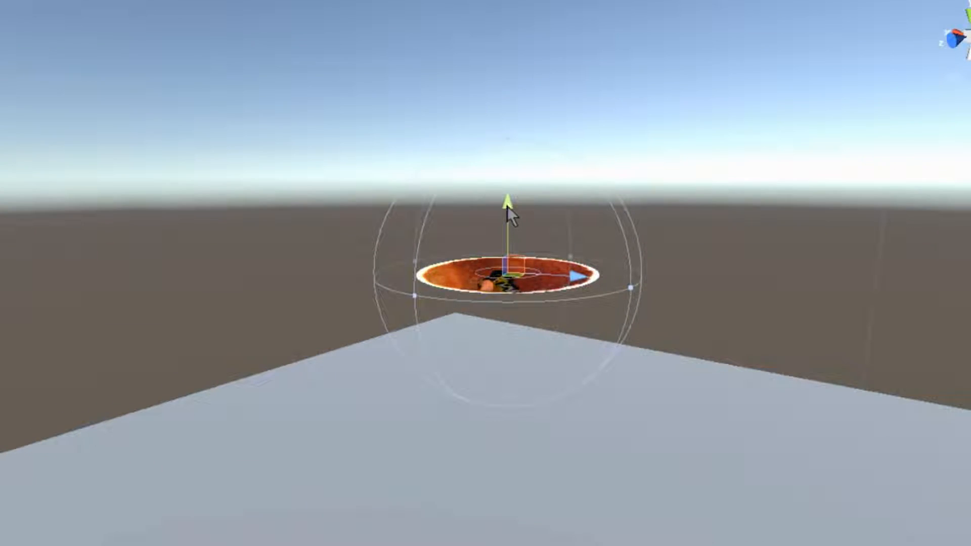
Lower the round portal to the floor around the toucan and view it from the opposite side
left_click_drag(507, 207, 516, 285)
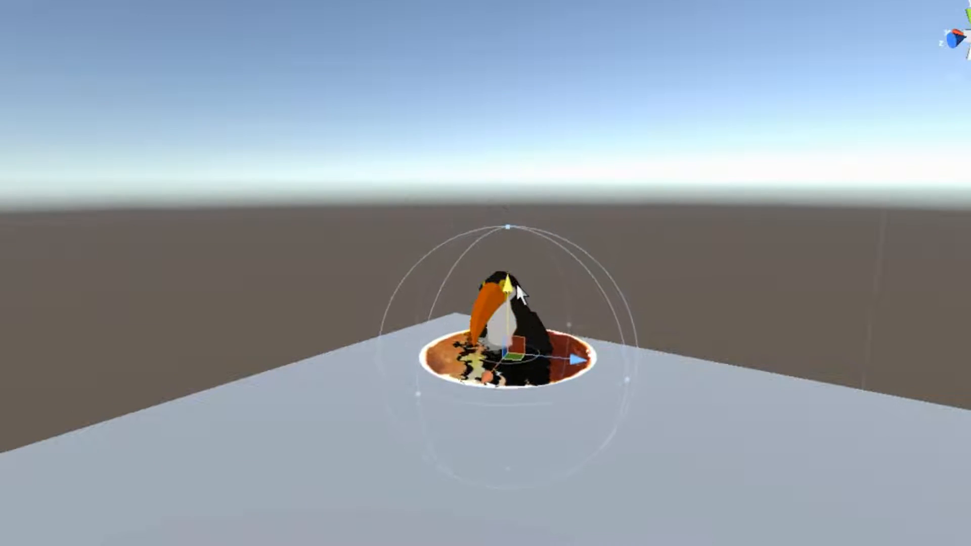
left_click_drag(541, 379, 787, 353, "alt")
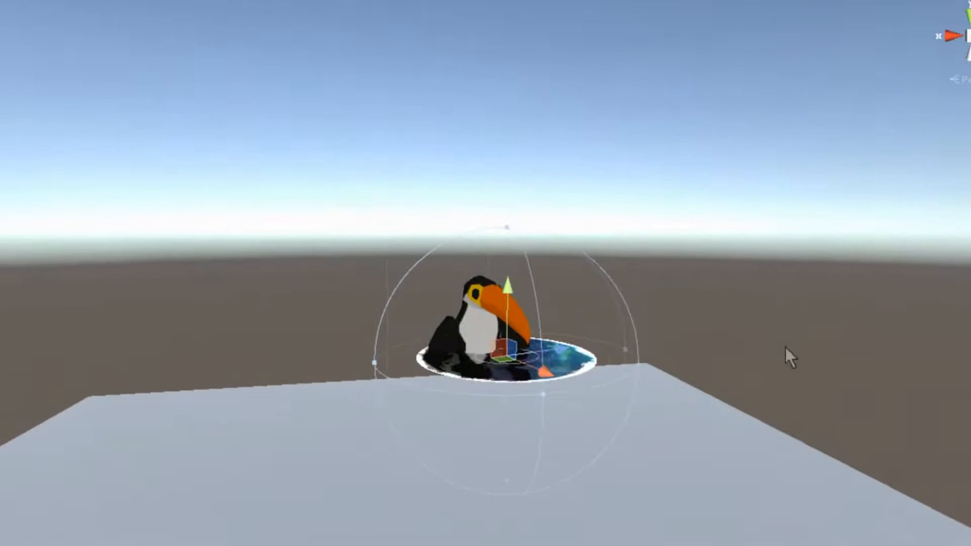
left_click_drag(899, 314, 892, 424, "alt")
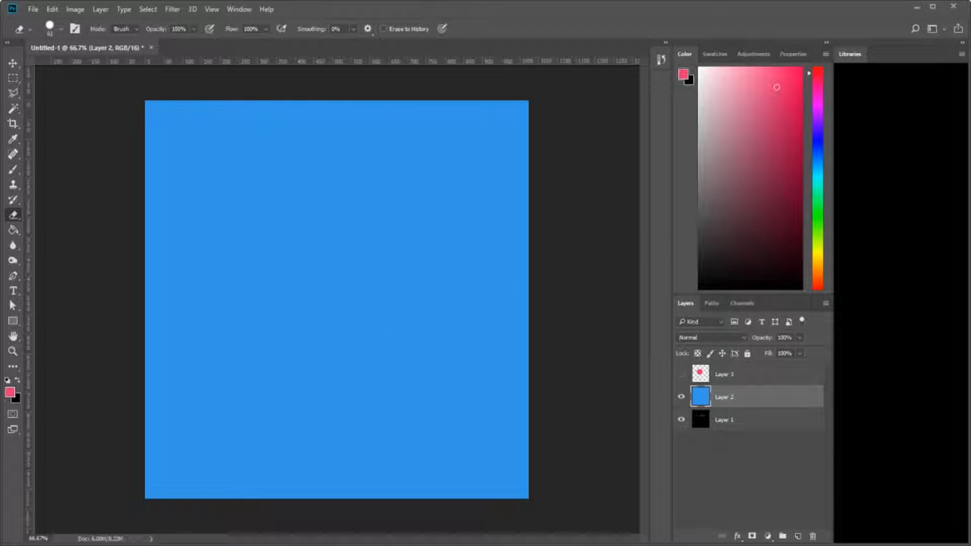
Erase a stick figure shape out of the blue Layer 2 to expose the black layer beneath
mouse_move(306, 174)
left_mouse_down()
mouse_move(324, 195)
mouse_move(322, 233)
mouse_move(367, 347)
left_mouse_up()
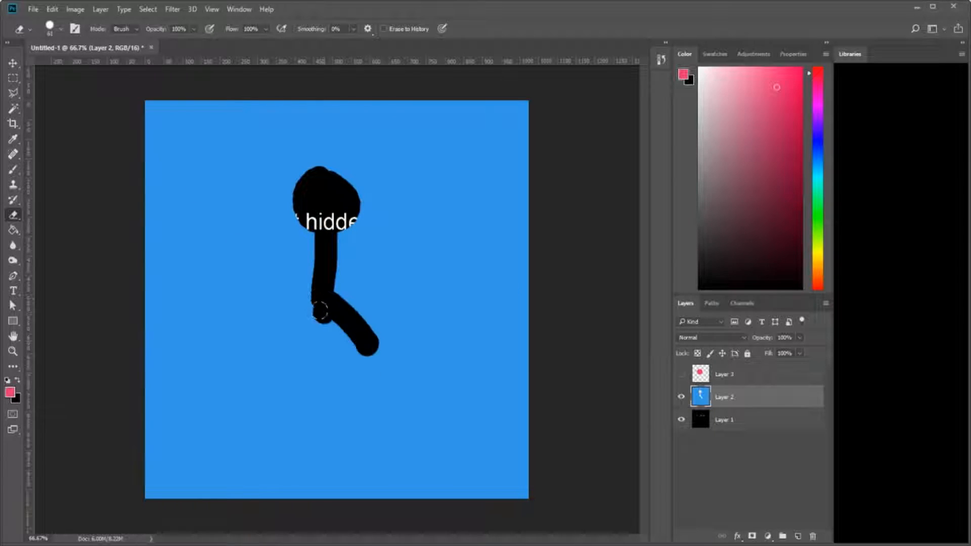
left_click_drag(323, 306, 297, 352)
mouse_move(323, 245)
left_mouse_down()
mouse_move(279, 277)
mouse_move(382, 278)
left_mouse_up()
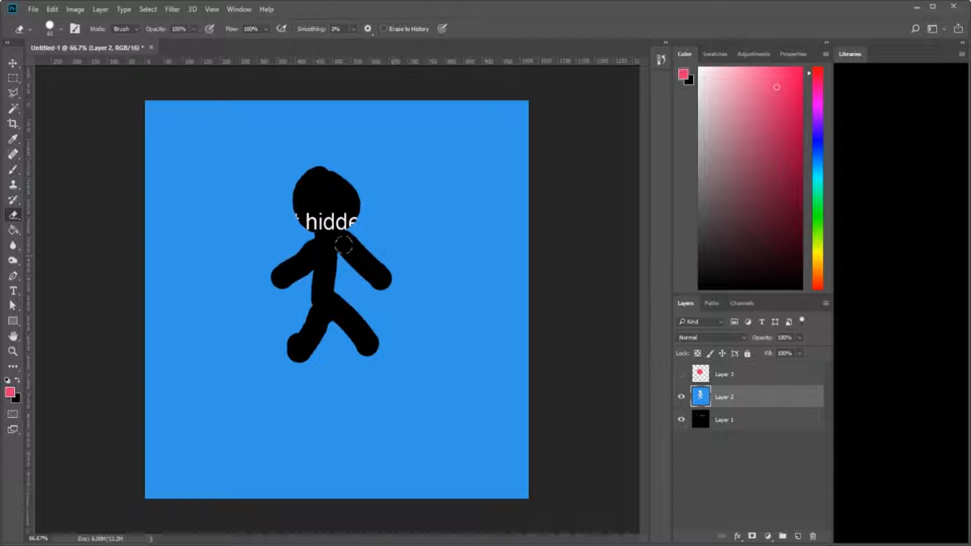
Toggle the visibility of Layer 2 and Layer 3 to compare them with the hidden text on Layer 1
left_click(681, 397)
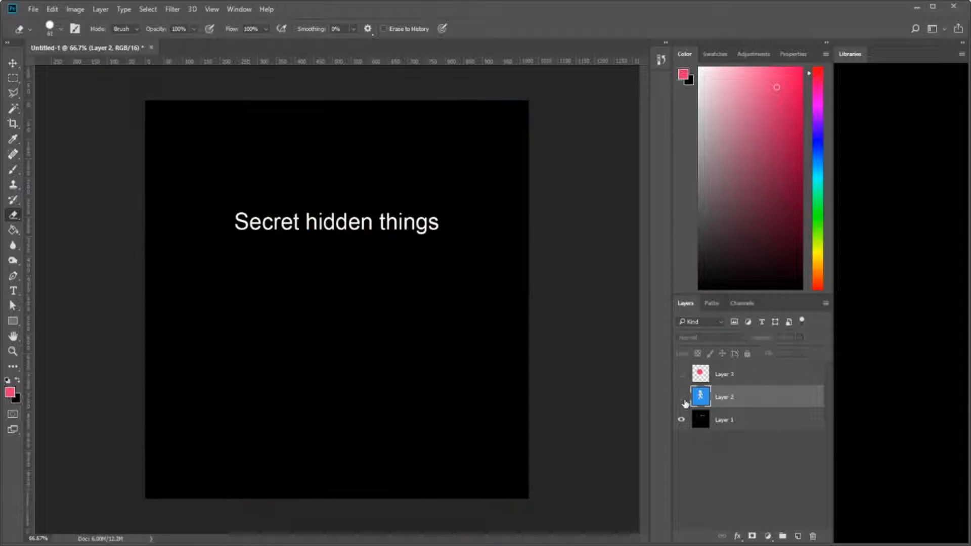
left_click(682, 397)
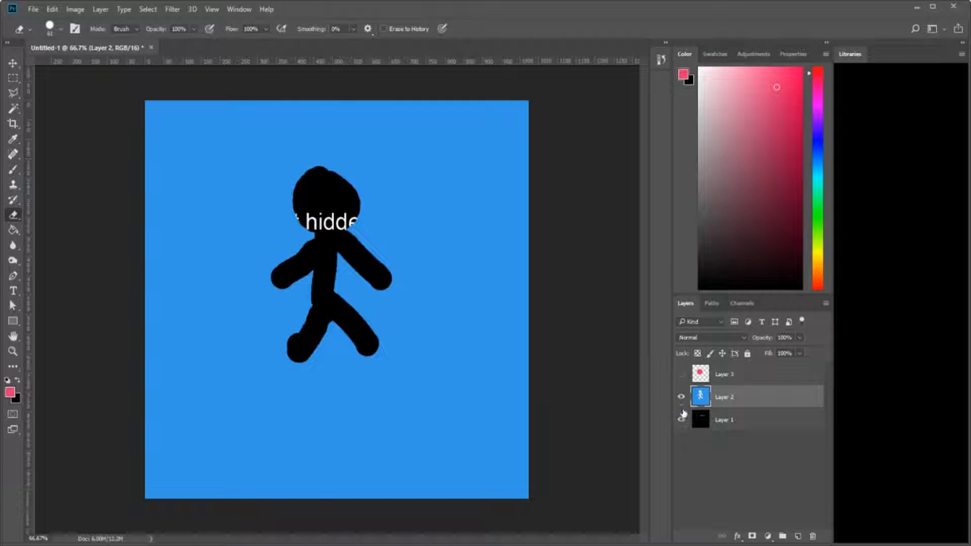
left_click(730, 421)
left_click(681, 397)
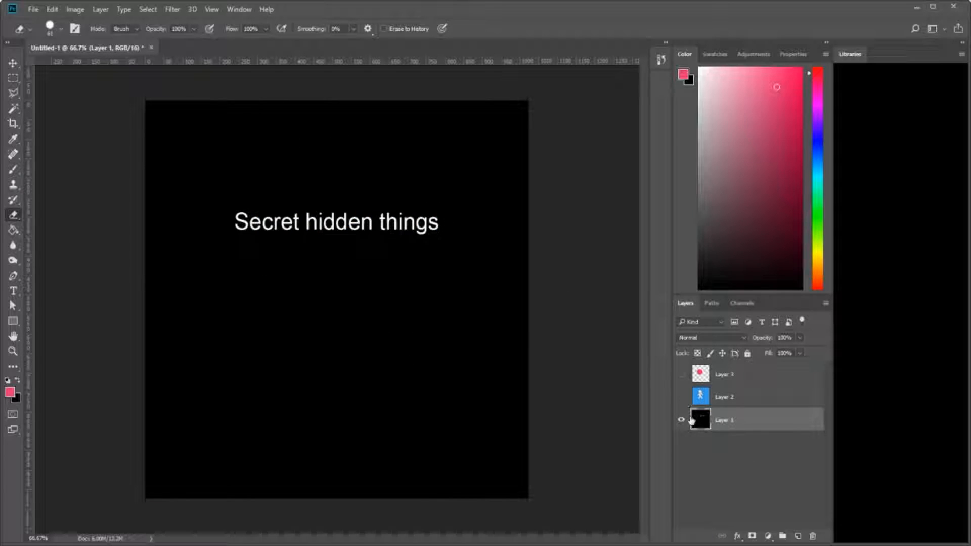
left_click(681, 397)
left_click(728, 403)
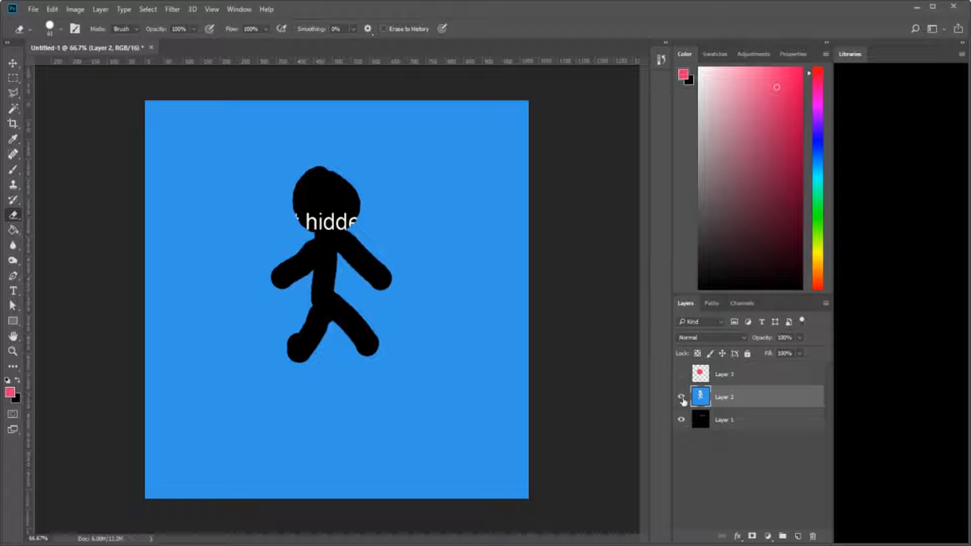
left_click(682, 375)
left_click(681, 397)
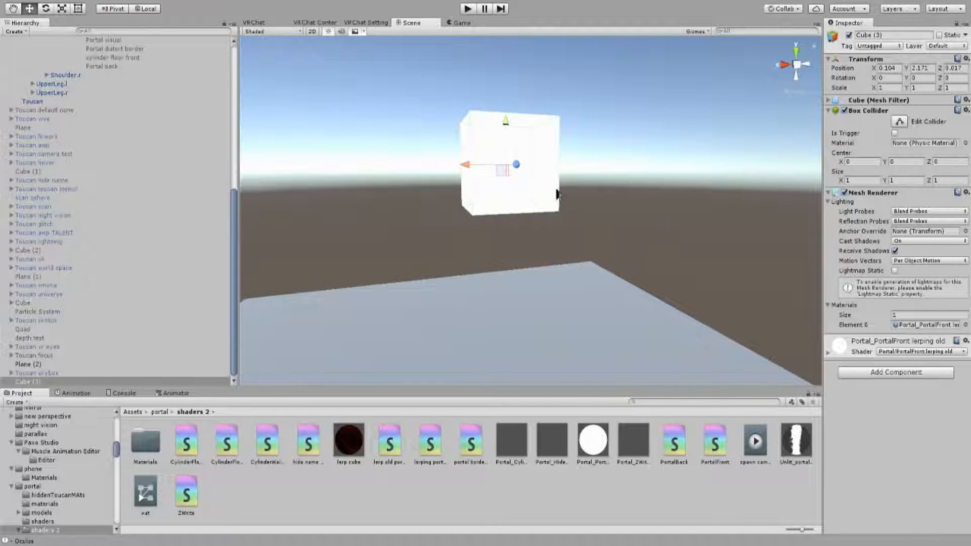
Lower the white cube to a Y position of 0.305 over the toucan and view it from above
left_click(596, 135)
left_click(536, 126)
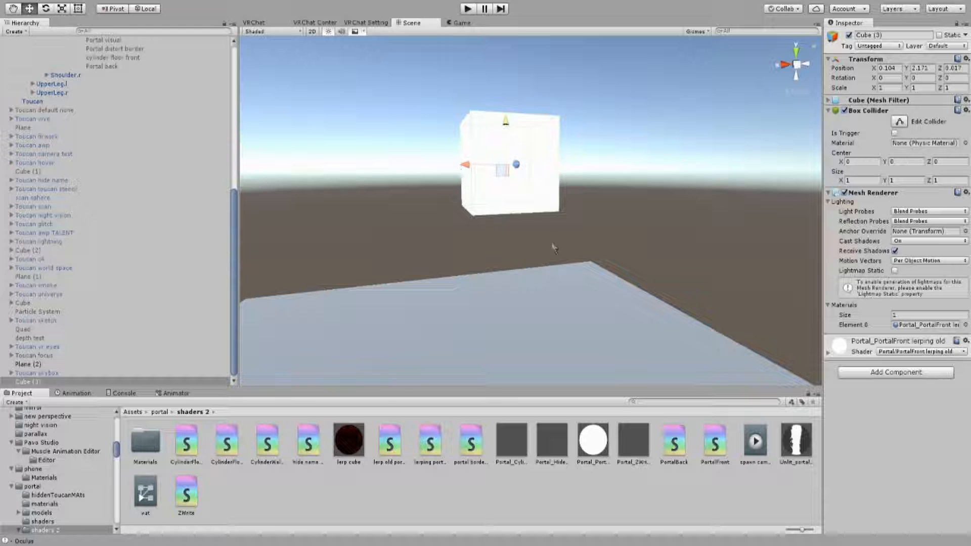
left_click_drag(503, 120, 651, 280)
left_click_drag(527, 214, 549, 301)
left_click_drag(551, 224, 613, 183, "alt")
left_click_drag(574, 146, 406, 272, "alt")
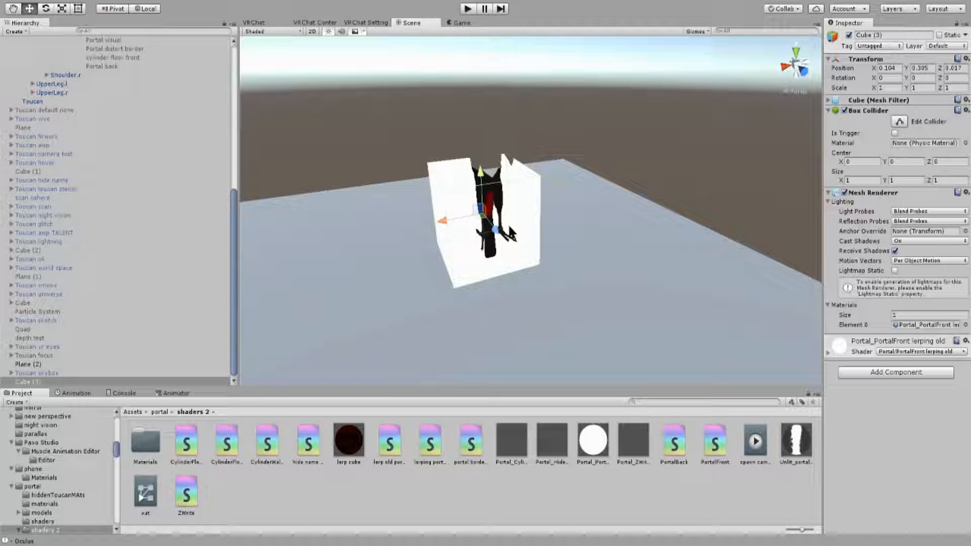
right_click_drag(607, 220, 764, 176)
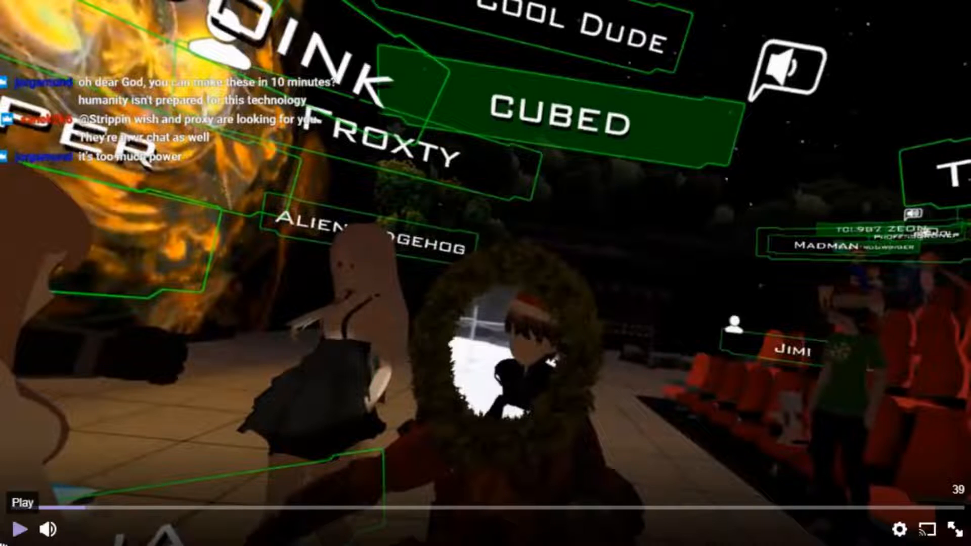
Play and pause the recorded clip to examine what shows through the wreath portal
left_click(19, 529)
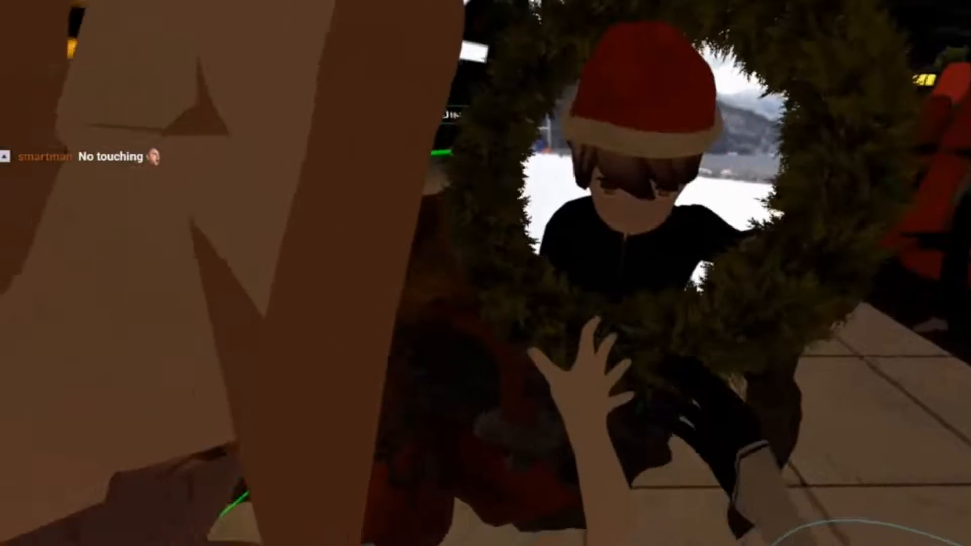
left_click(20, 529)
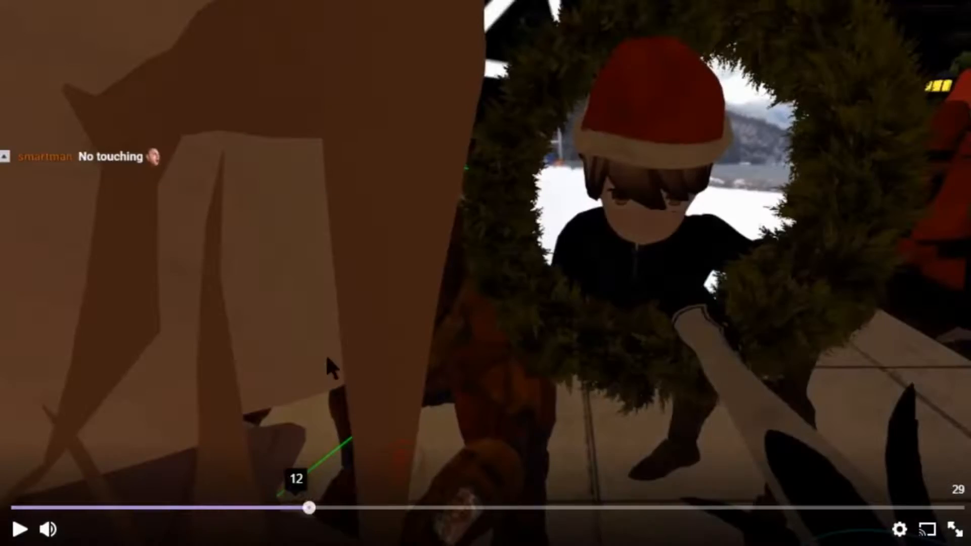
left_click(21, 529)
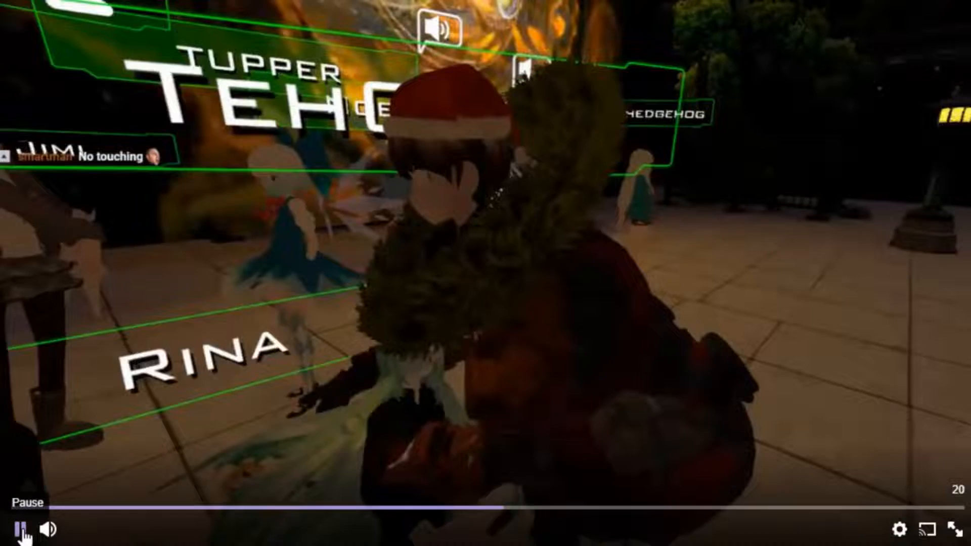
left_click(20, 530)
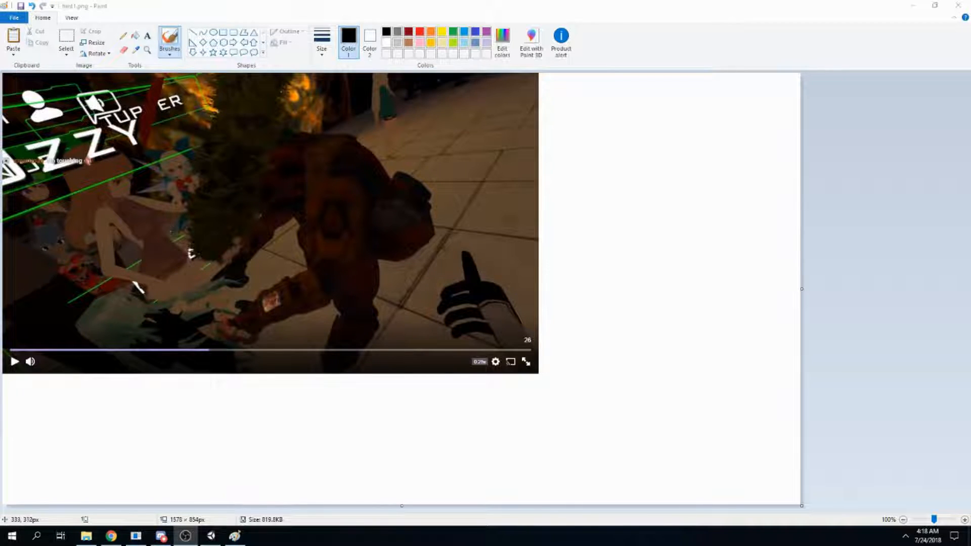
Outline the area beside the wreath, containing the group of characters, with a dark red freehand brush line
left_click(122, 35)
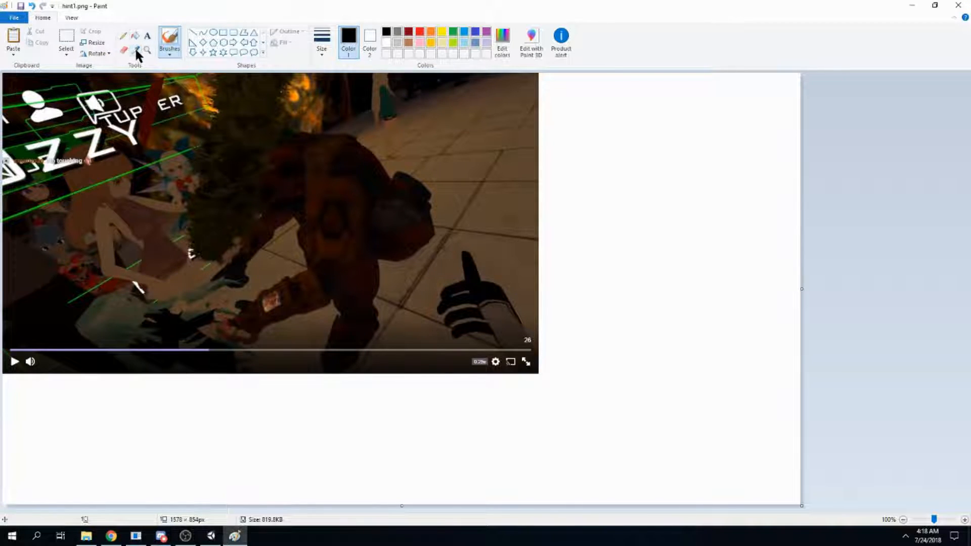
left_click(123, 35)
left_click(170, 40)
left_click(409, 33)
left_click_drag(216, 132, 191, 226)
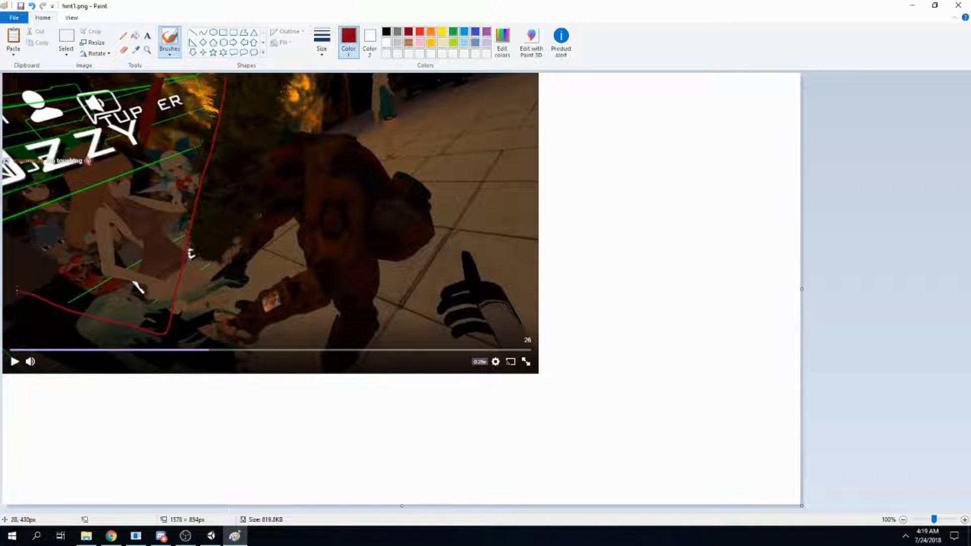
left_click_drag(12, 287, 16, 235)
left_click_drag(36, 170, 81, 103)
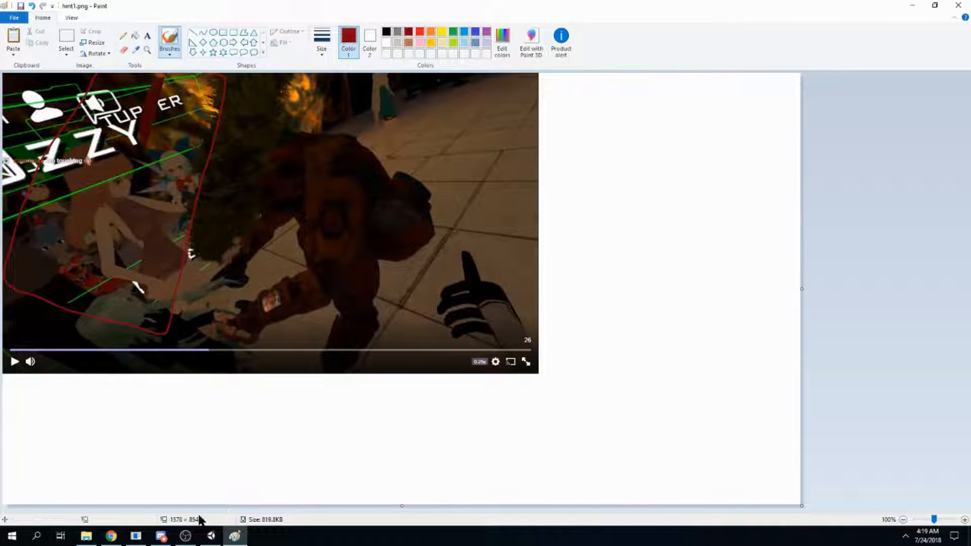
Switch to Unity and lower the white cube around the toucan to a Y position of 0.223
left_click(213, 540)
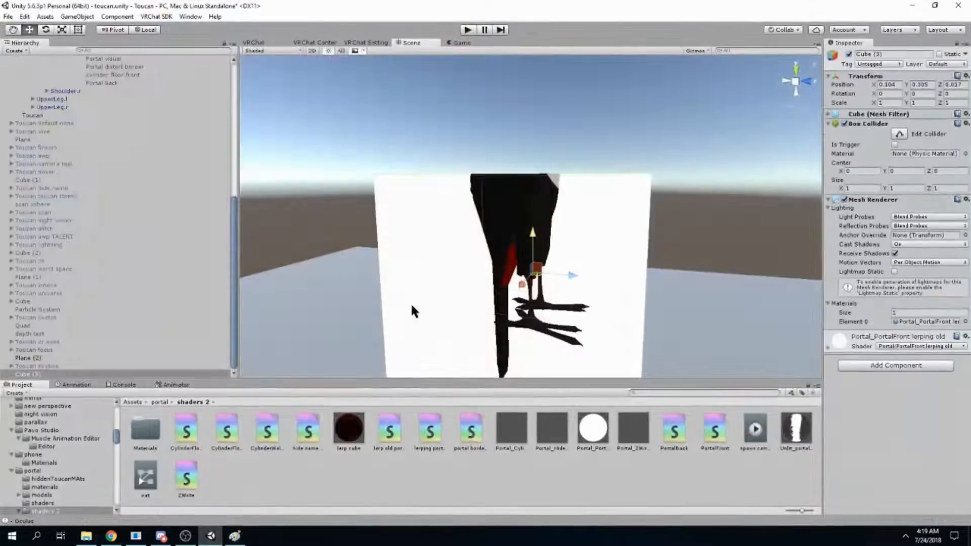
mouse_move(532, 232)
left_mouse_down()
mouse_move(532, 268)
mouse_move(532, 248)
left_mouse_up()
left_click_drag(554, 164, 605, 120, "alt")
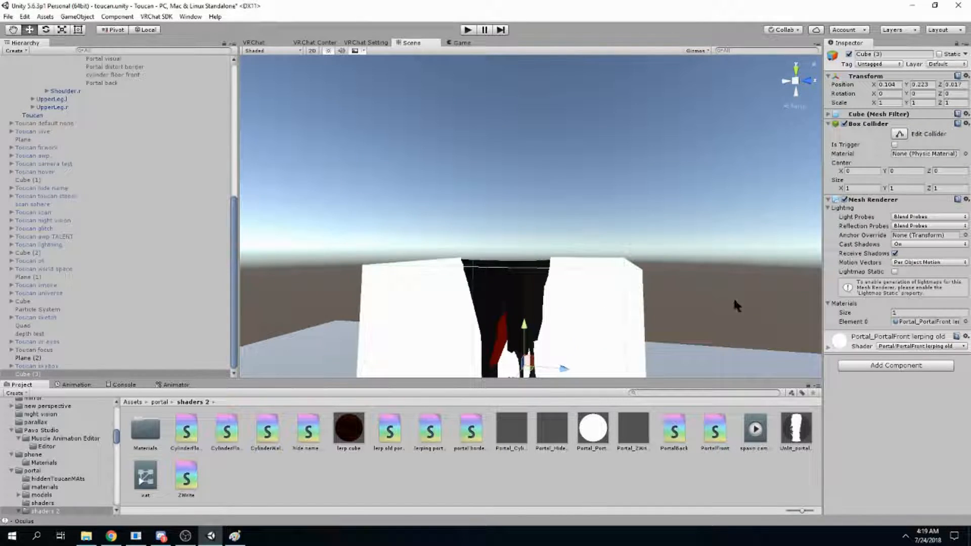
mouse_move(600, 260)
left_mouse_down("alt")
mouse_move(617, 217)
mouse_move(605, 267)
left_mouse_up("alt")
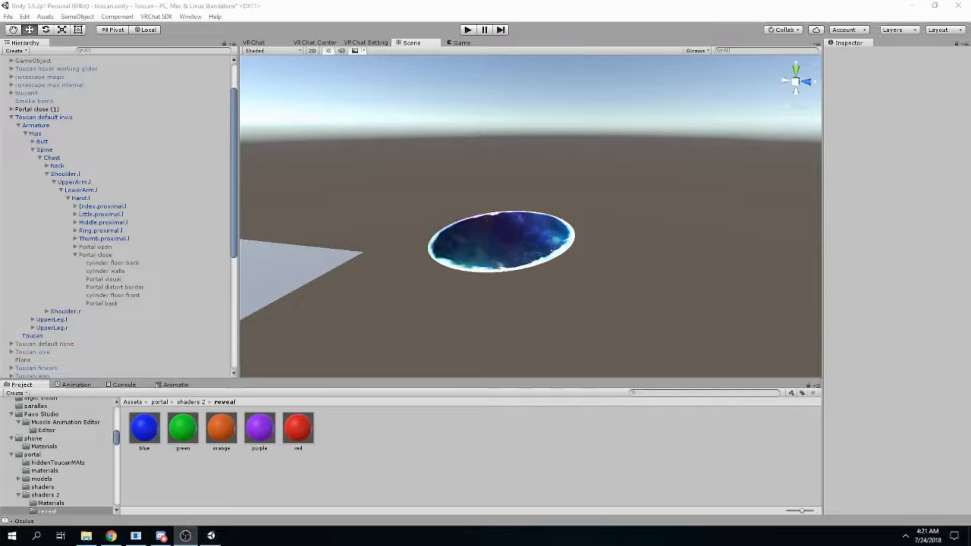
Apply the blue material to the portal's cylinder walls and the red material to the floor ring around the hole
left_click_drag(712, 278, 702, 266, "alt")
right_click_drag(497, 269, 493, 243)
scroll(493, 243, "up", 3)
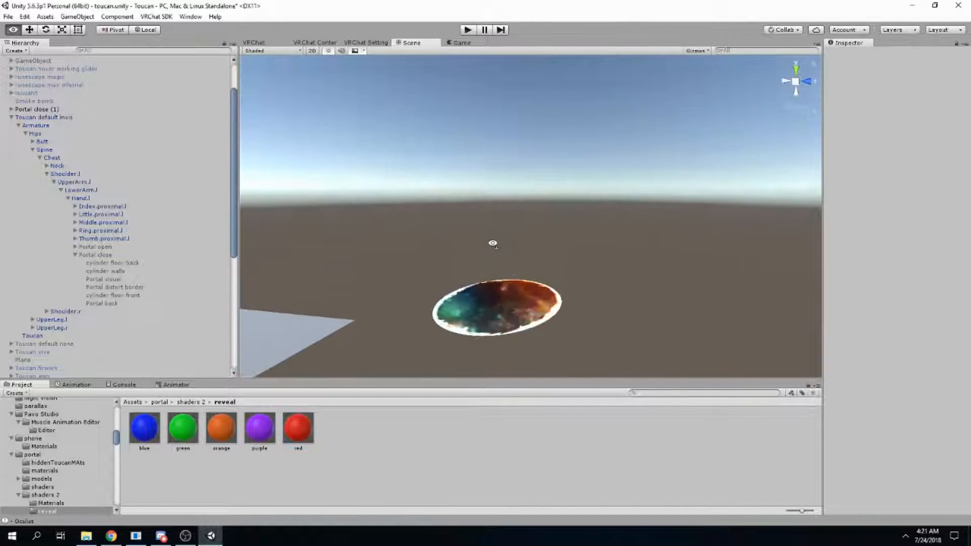
left_click_drag(141, 424, 425, 187)
left_click_drag(499, 166, 402, 153, "alt")
right_click_drag(402, 153, 466, 291)
left_click_drag(298, 433, 535, 233)
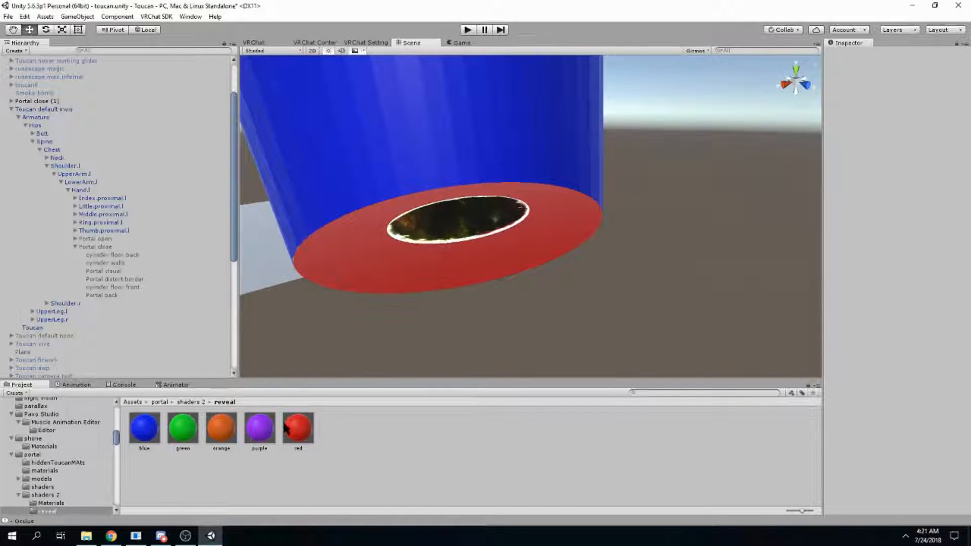
Apply the green material to the portal model and examine the coloured cylinder from several sides
right_click_drag(536, 253, 561, 187)
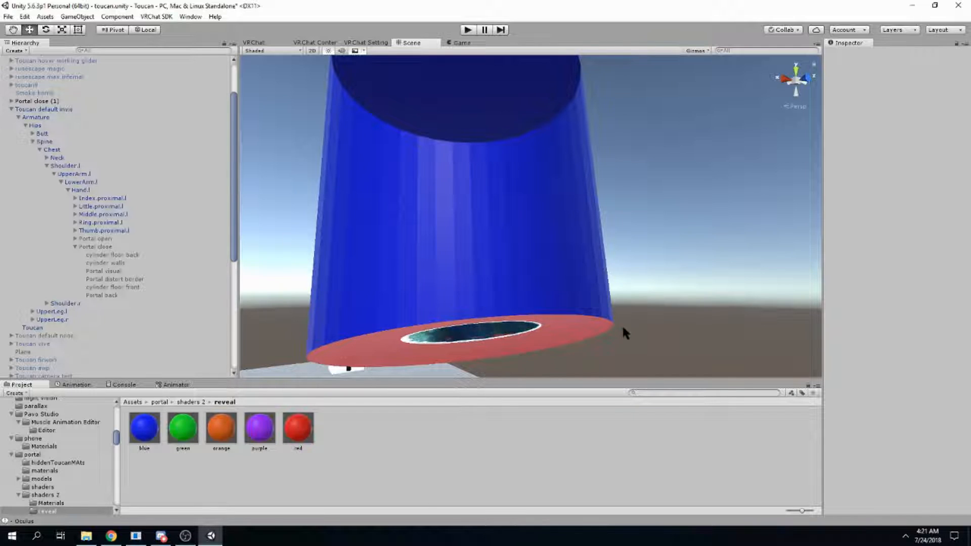
right_click_drag(491, 313, 468, 199)
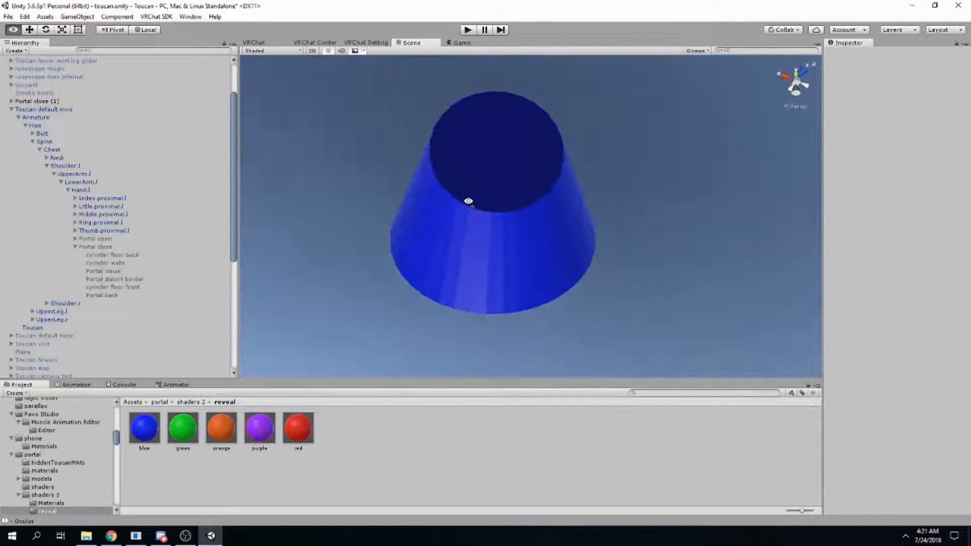
right_click_drag(476, 303, 558, 372)
right_click_drag(534, 294, 354, 399)
left_click_drag(182, 428, 587, 332)
right_click_drag(586, 331, 447, 172)
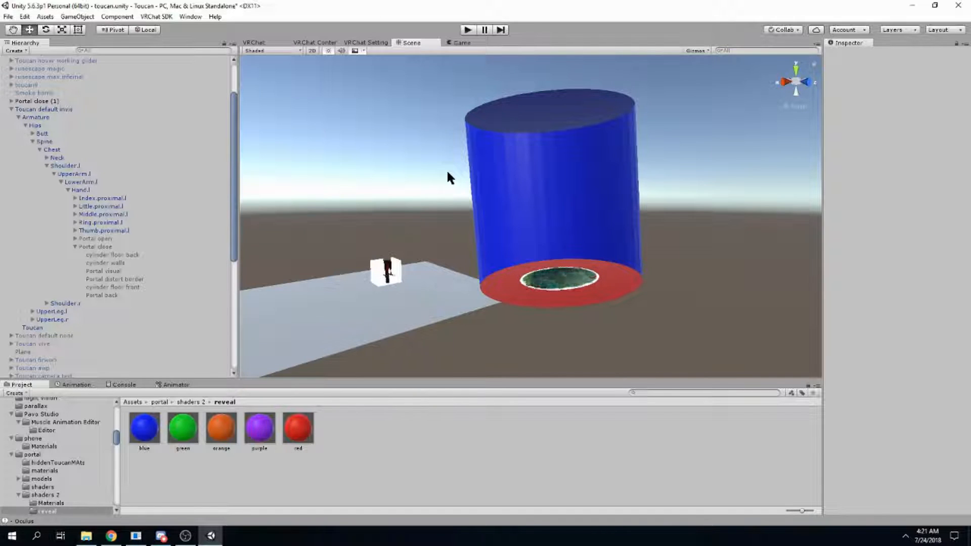
right_click_drag(464, 223, 395, 330)
right_click_drag(327, 338, 341, 353)
right_click_drag(493, 269, 551, 293)
right_click_drag(505, 188, 502, 213)
right_click_drag(560, 206, 565, 117)
key("s")
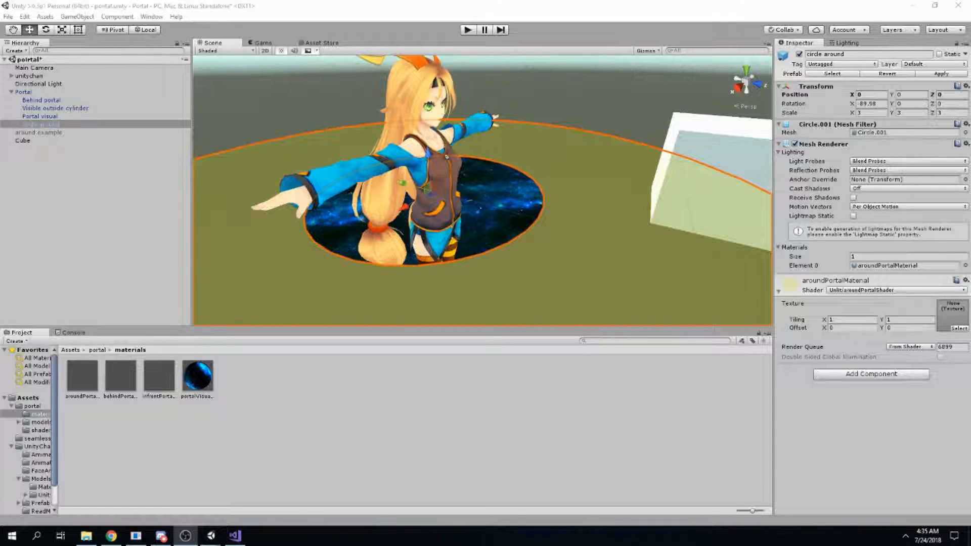
Apply portalVisualMaterial to the circle around object and inspect the surface surrounding the portal hole
right_click_drag(559, 217, 571, 221)
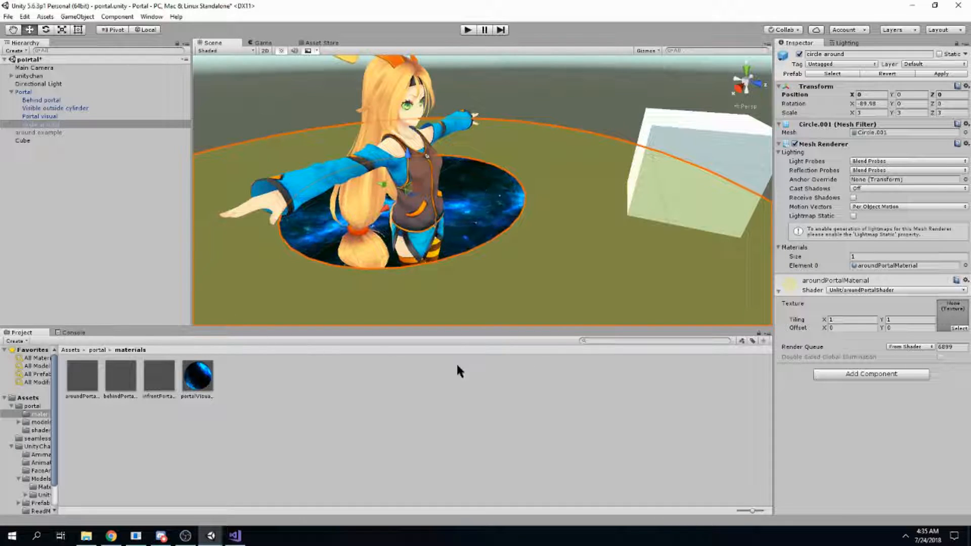
right_click_drag(490, 261, 436, 176)
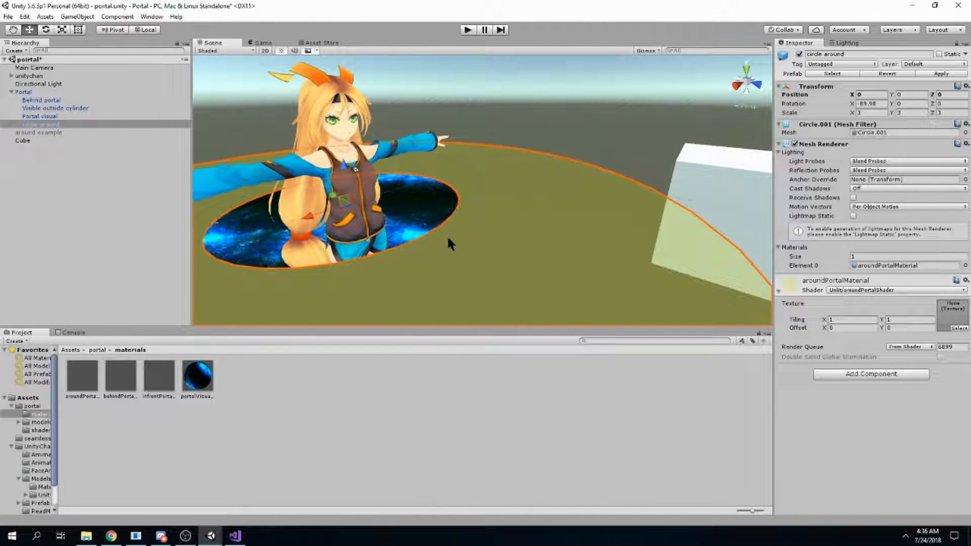
scroll(378, 257, "up", 3)
left_click_drag(214, 363, 61, 126)
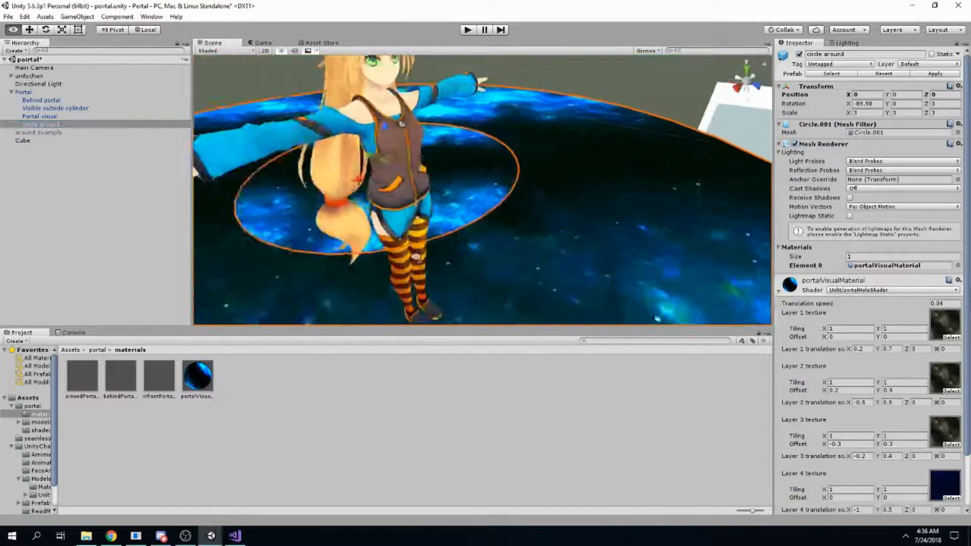
left_click_drag(416, 257, 472, 247, "alt")
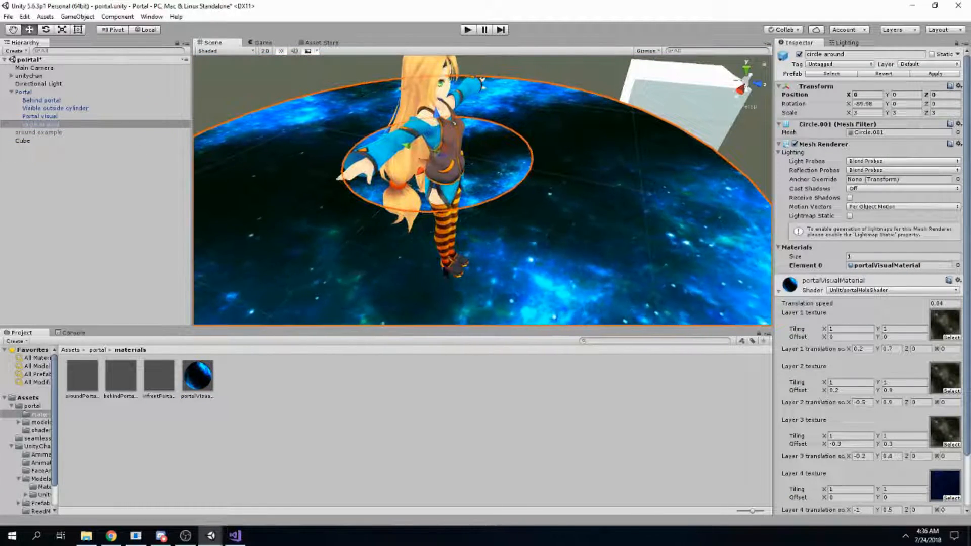
scroll(454, 123, "down", 4)
left_click_drag(539, 248, 642, 206, "alt")
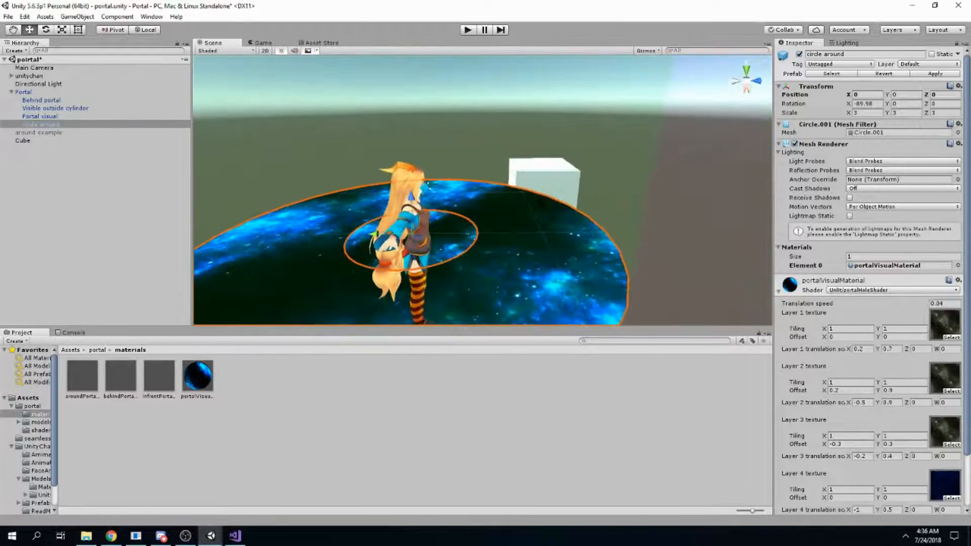
Undo the material change on the circle around object
key("ctrl+z")
scroll(549, 208, "up", 8)
scroll(538, 224, "up", 3)
scroll(565, 241, "down", 3)
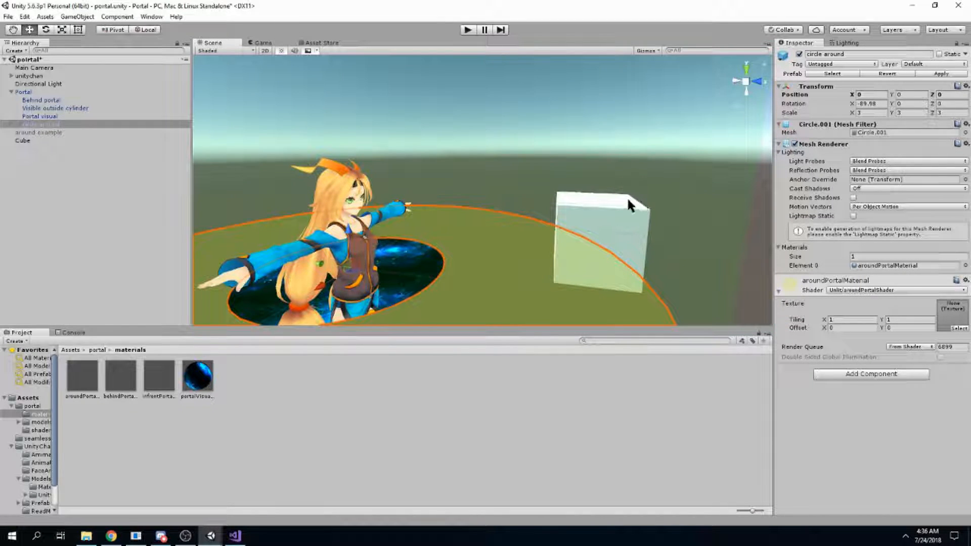
Deactivate the circle around object and activate the around example object in its place
scroll(506, 223, "up", 5)
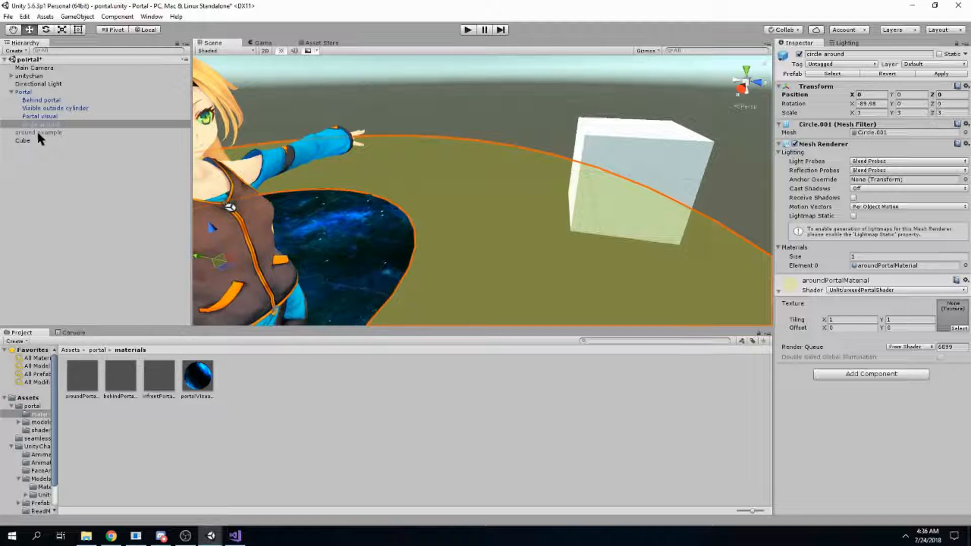
left_click(799, 54)
left_click(61, 132)
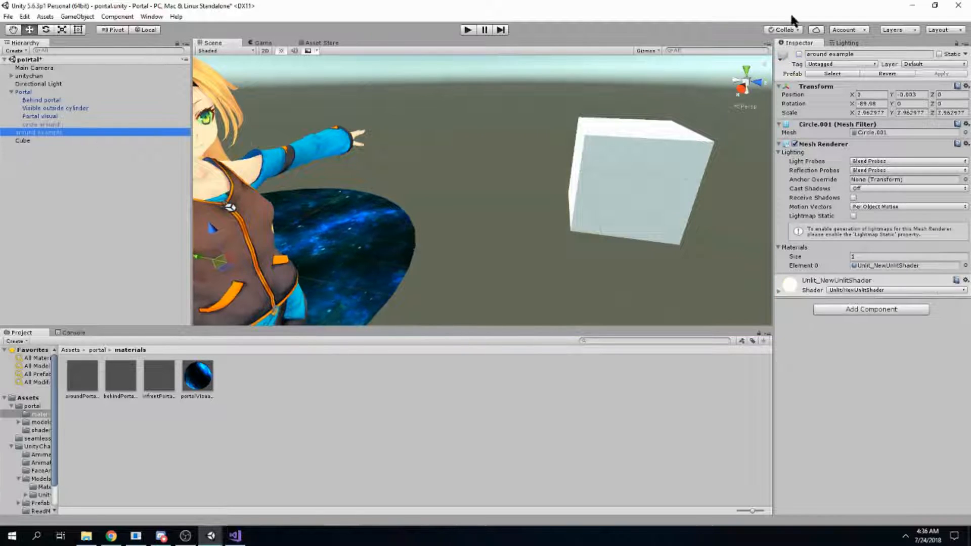
left_click(799, 54)
Move the around example ring away from the portal to about Z 3.43, and undo the move
right_click_drag(536, 108, 505, 148)
scroll(504, 148, "down", 5)
left_click_drag(363, 175, 578, 178)
right_click_drag(612, 190, 689, 206)
left_click_drag(542, 153, 377, 117, "alt")
left_click_drag(492, 208, 612, 217, "alt")
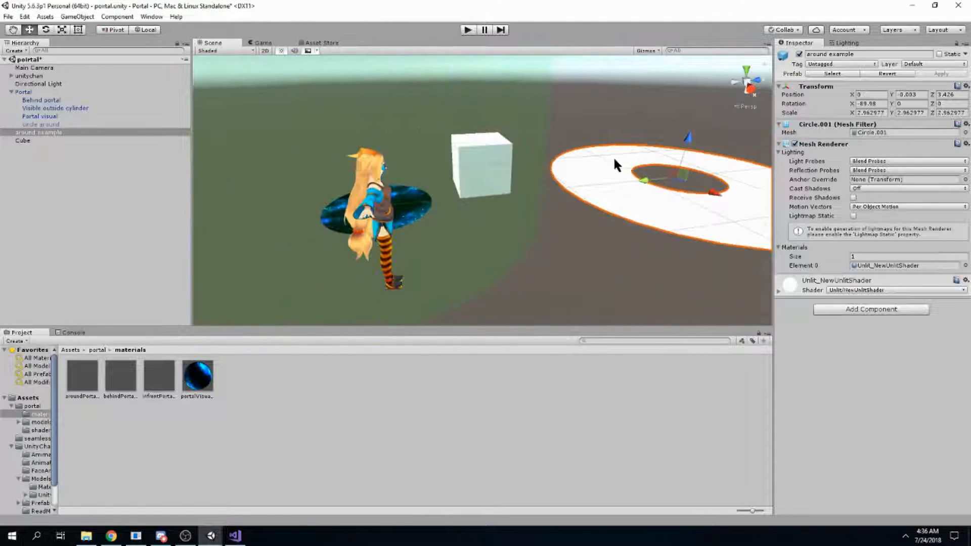
key("ctrl+z")
Try moving the cube in the scene along its axis, and undo the move
key("w")
right_click_drag(611, 188, 418, 187)
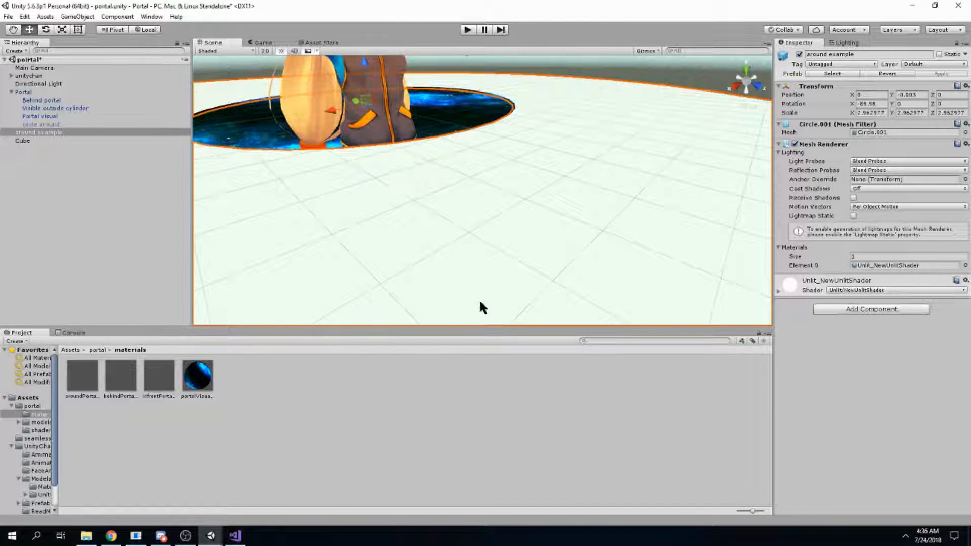
right_click_drag(472, 193, 501, 190)
key("s")
key("d")
left_click(521, 194)
right_click_drag(560, 202, 430, 171)
key("d")
key("w")
key("s")
left_click_drag(474, 180, 411, 147)
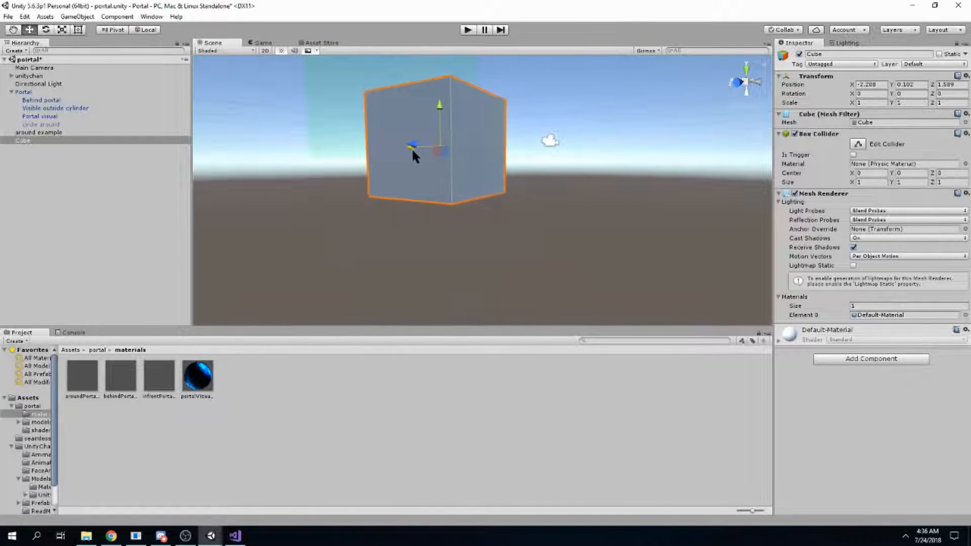
key("ctrl+z")
Examine the portal's surrounding ring from above and its outer cylinder from underneath
right_click_drag(421, 162, 615, 330)
key("w")
left_click(539, 278)
left_click(548, 278)
right_click_drag(553, 245, 353, 159)
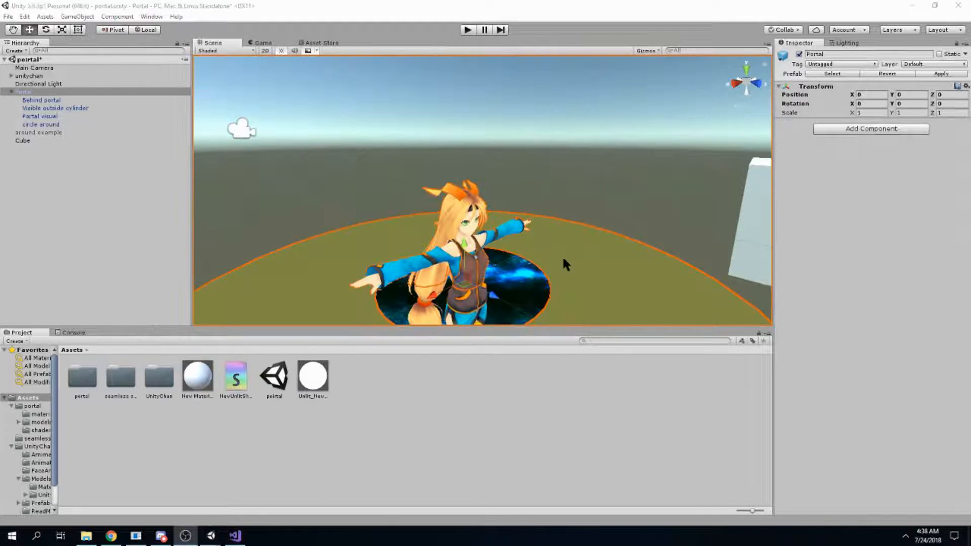
right_click_drag(564, 260, 626, 305)
right_click_drag(481, 213, 415, 197)
right_click_drag(650, 457, 468, 216)
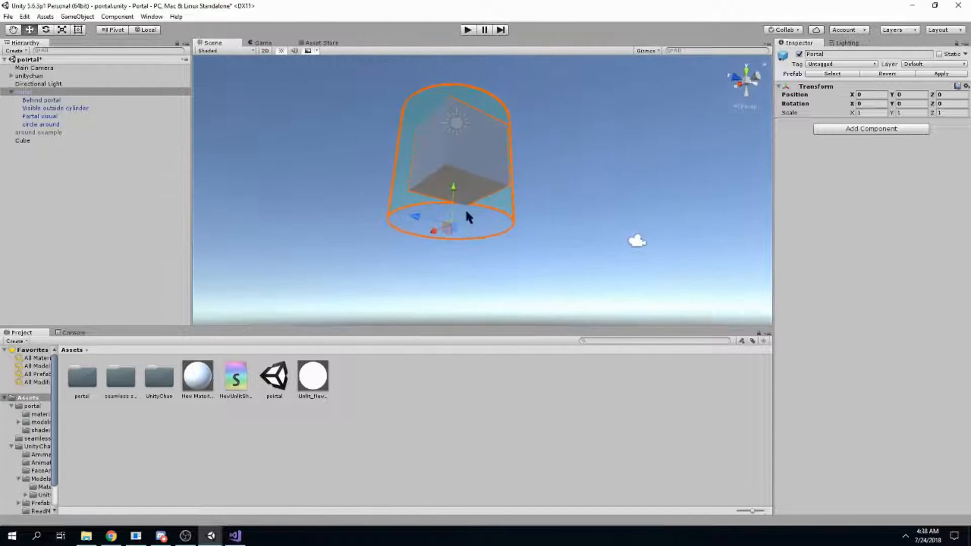
right_click_drag(465, 126, 537, 149)
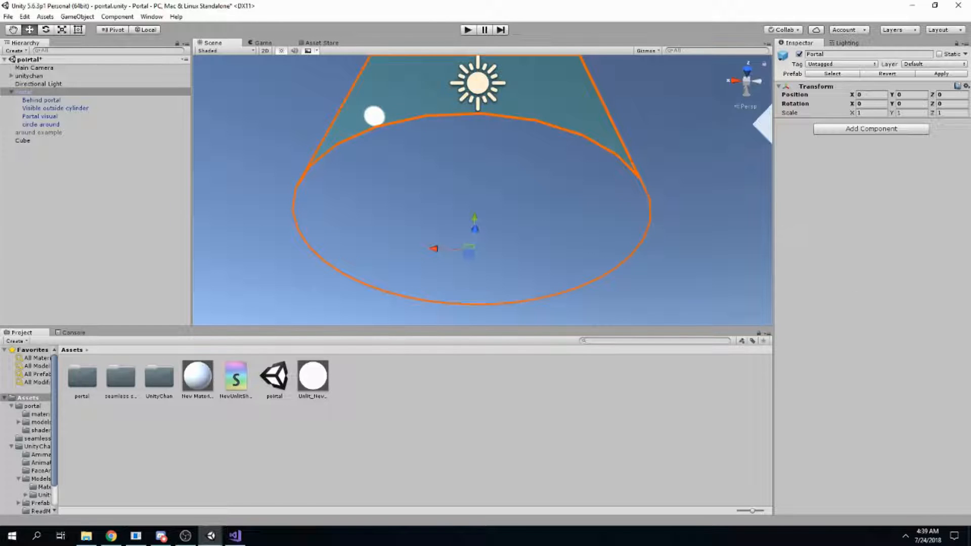
Compare how the character, the ring and the cylinder look from the side, from above and from below the portal
left_click_drag(374, 116, 405, 152, "alt")
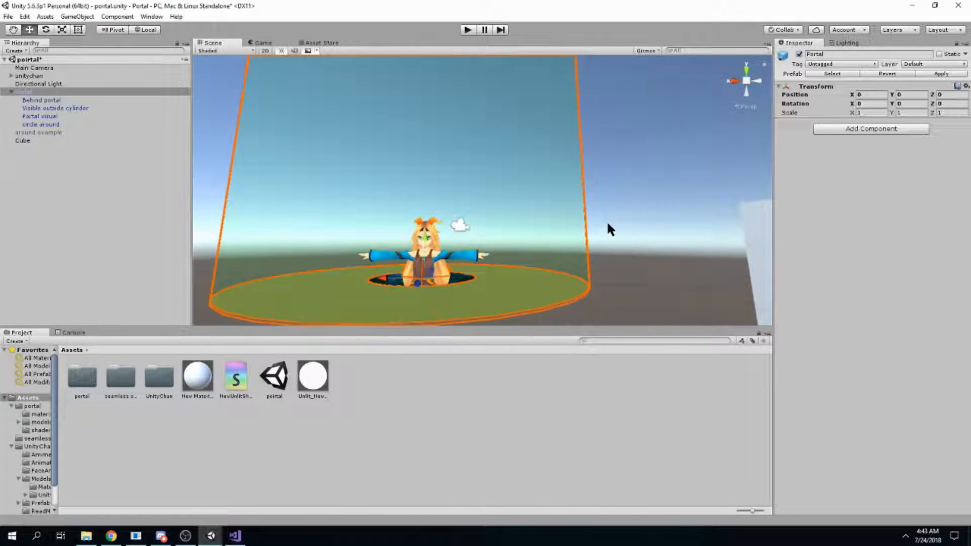
left_click_drag(607, 223, 696, 219, "alt")
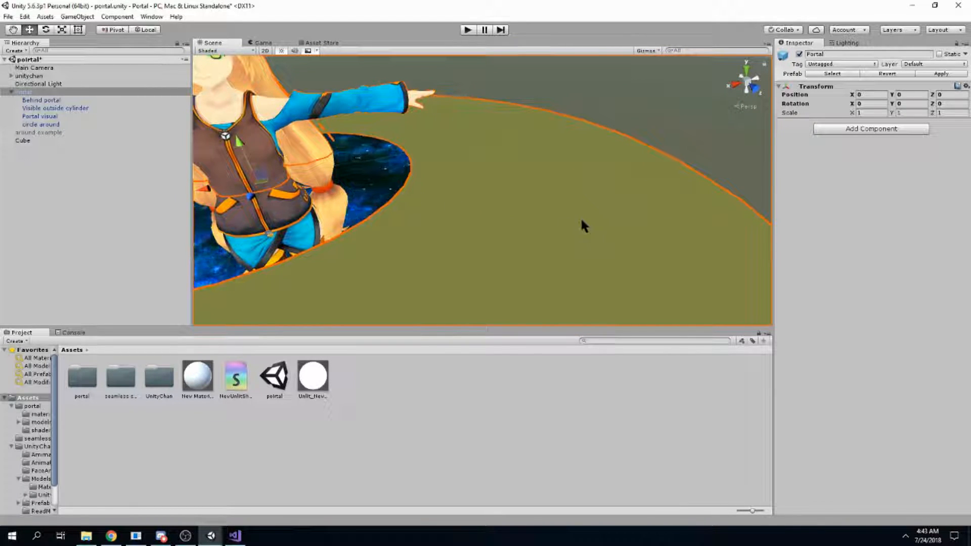
left_click_drag(553, 195, 550, 171, "alt")
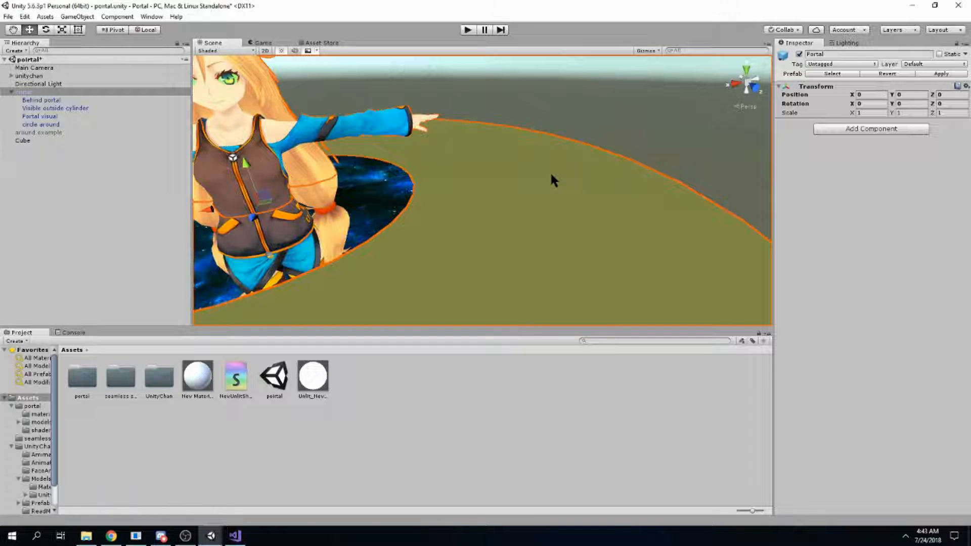
scroll(551, 171, "down", 6)
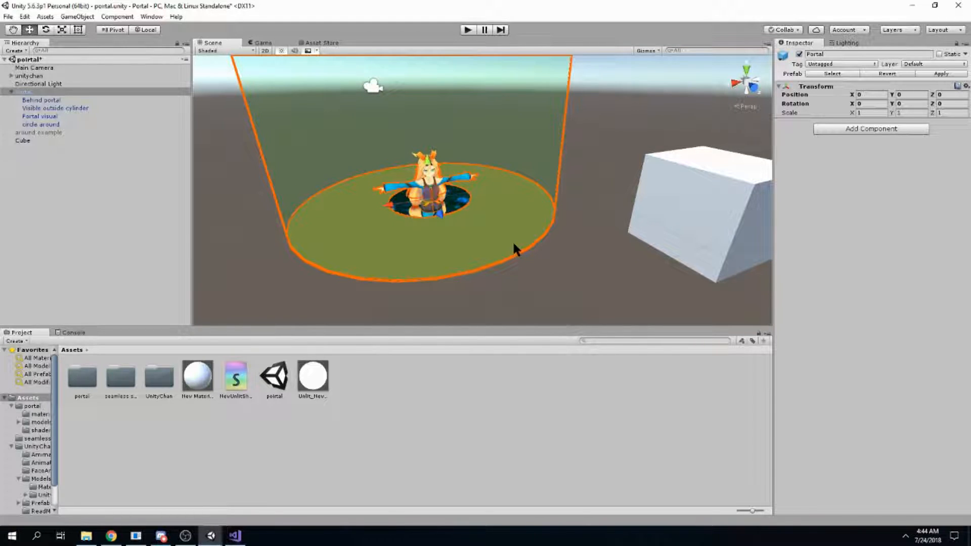
left_click_drag(514, 244, 502, 194, "alt")
left_click_drag(448, 154, 490, 455, "alt")
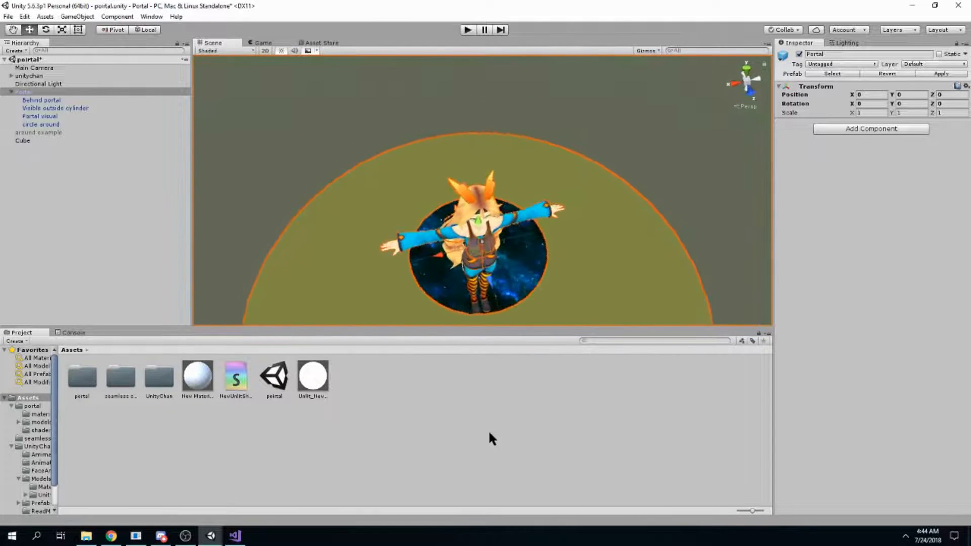
left_click_drag(510, 294, 585, 187, "alt")
scroll(585, 186, "down", 6)
right_click_drag(584, 186, 576, 162)
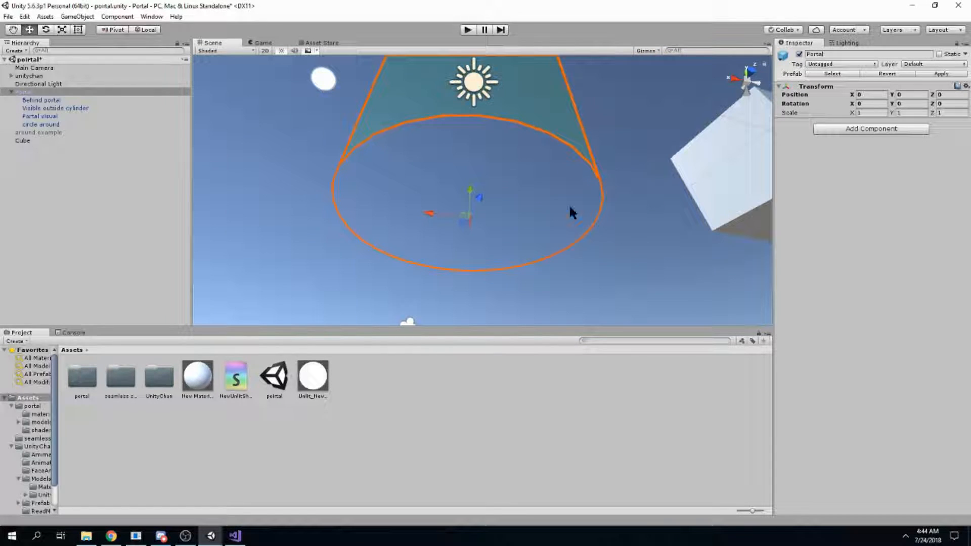
Inspect the character standing in the starry portal hole, close up and from different heights and distances
right_click_drag(568, 199, 618, 383)
right_click_drag(498, 217, 498, 236)
key("s")
key("w")
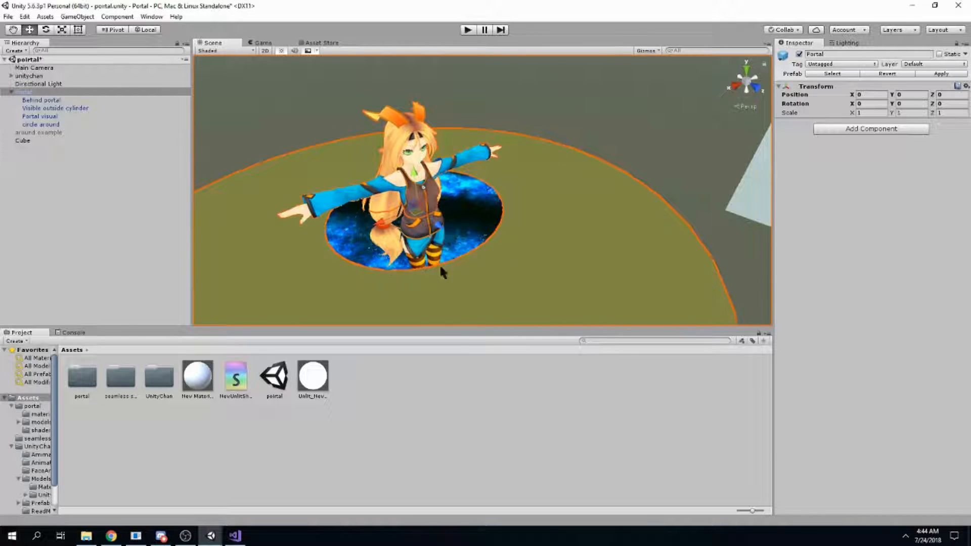
left_click_drag(488, 168, 479, 160, "alt")
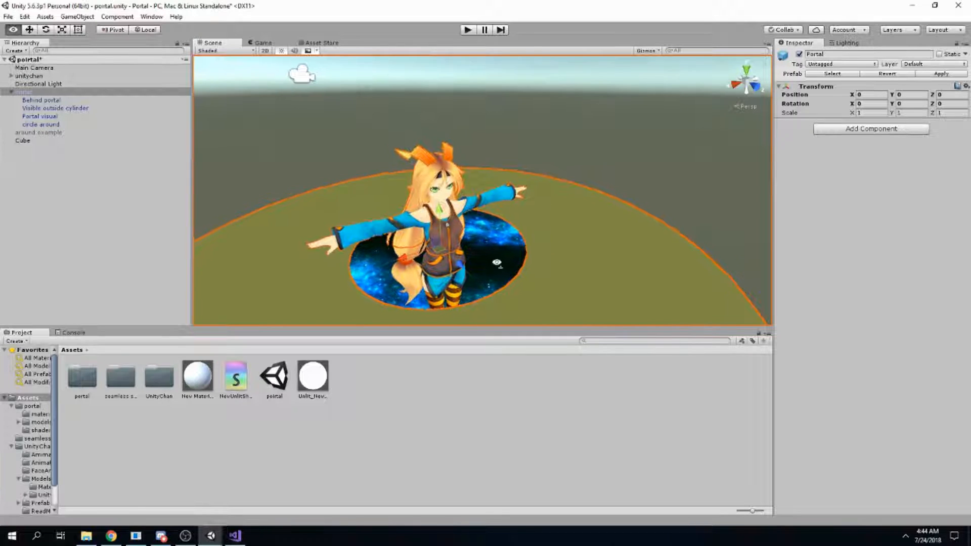
scroll(489, 273, "up", 4)
left_click_drag(490, 273, 492, 342, "alt")
scroll(490, 273, "down", 2)
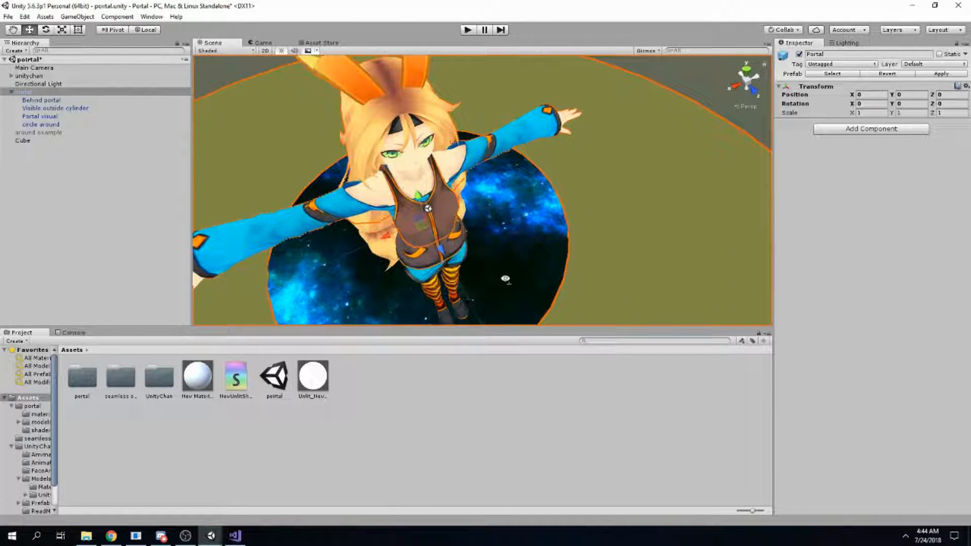
scroll(496, 232, "down", 5)
left_click_drag(497, 232, 509, 175, "alt")
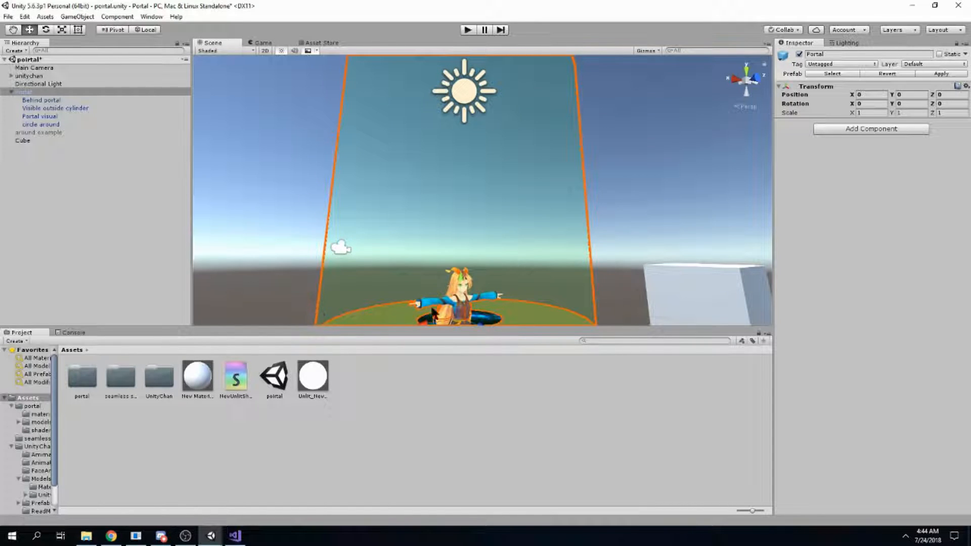
scroll(534, 270, "up", 3)
left_click_drag(535, 269, 529, 299, "alt")
scroll(487, 217, "down", 3)
left_click_drag(487, 216, 457, 226, "alt")
scroll(457, 226, "up", 4)
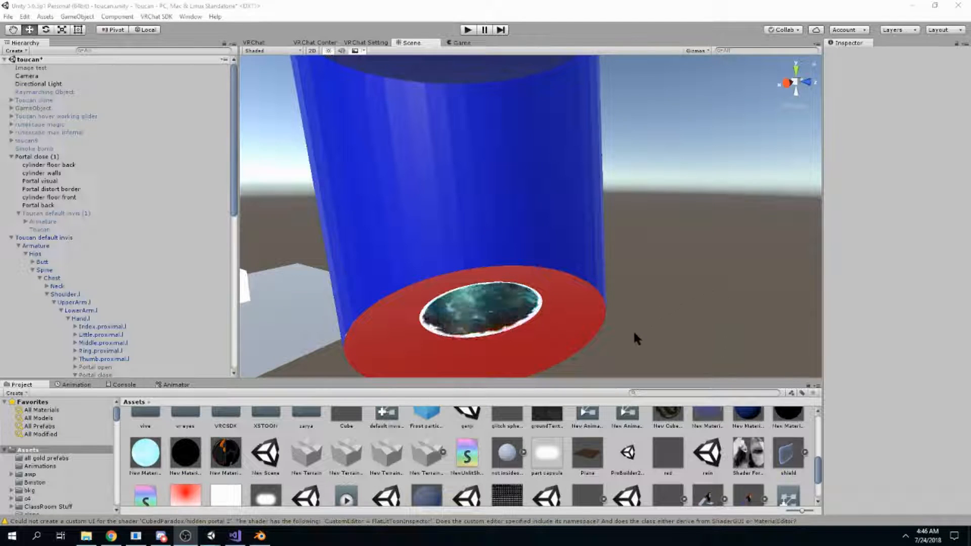
Examine the blue cylinder walls and the red floor ring around the hole in the toucan scene
right_click_drag(634, 329, 609, 332)
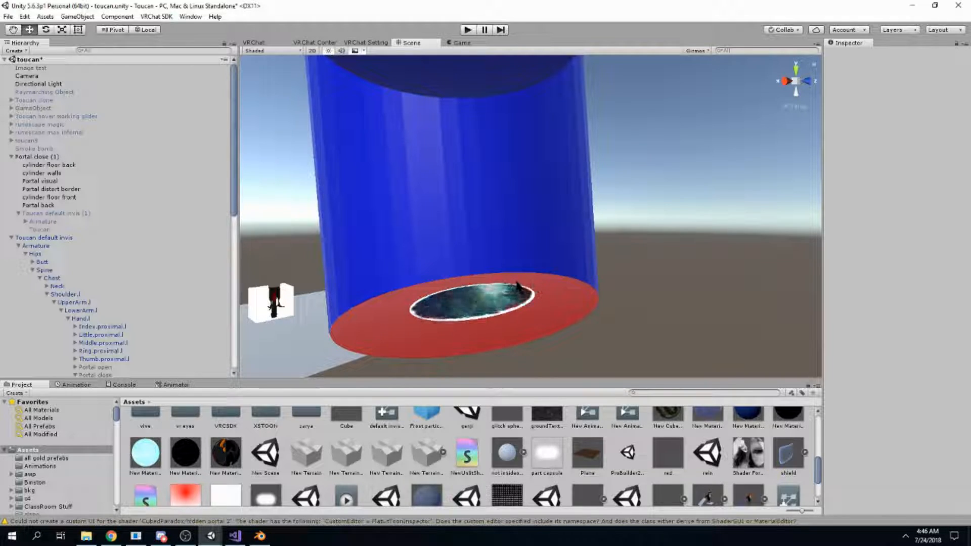
left_click_drag(539, 307, 535, 302, "alt")
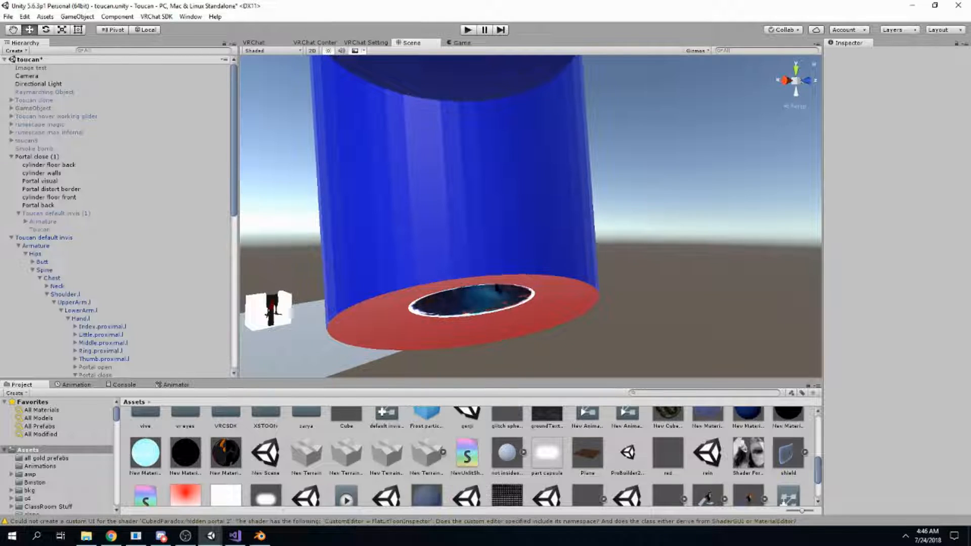
left_click_drag(503, 310, 622, 219, "alt")
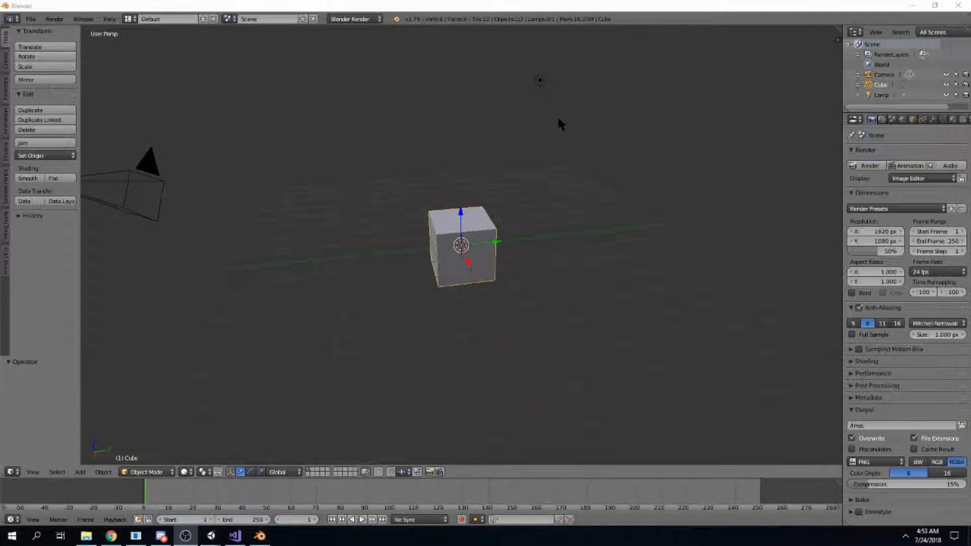
In Blender, enable backface culling in the 3D view's shading settings and look at the default cube from inside
middle_click_drag(559, 119, 707, 114)
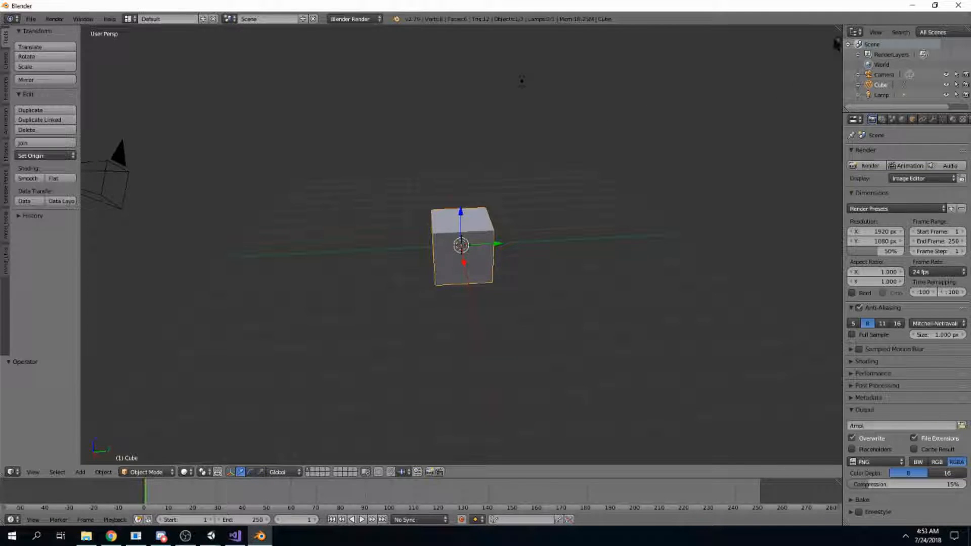
left_click(835, 38)
scroll(831, 96, "down", 8)
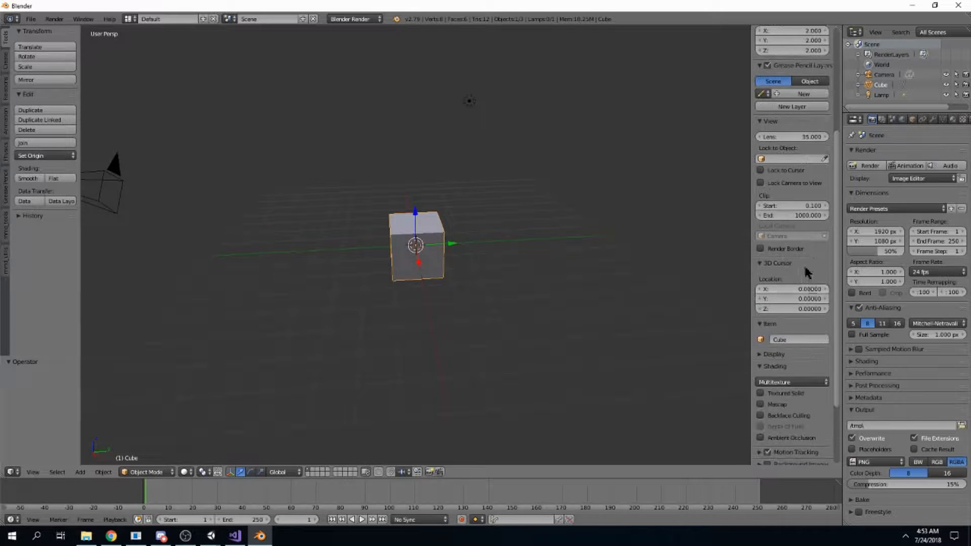
scroll(809, 278, "down", 4)
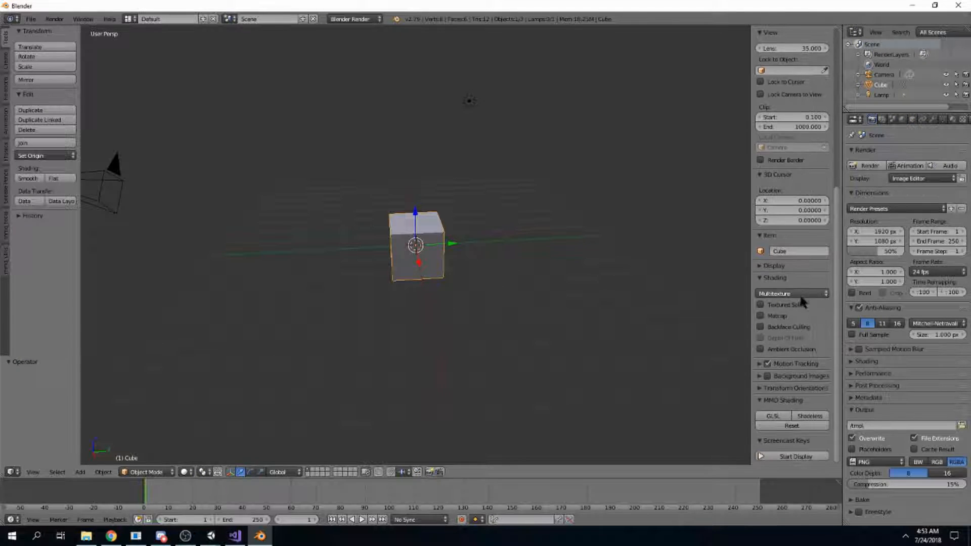
left_click(760, 327)
scroll(512, 273, "up", 10)
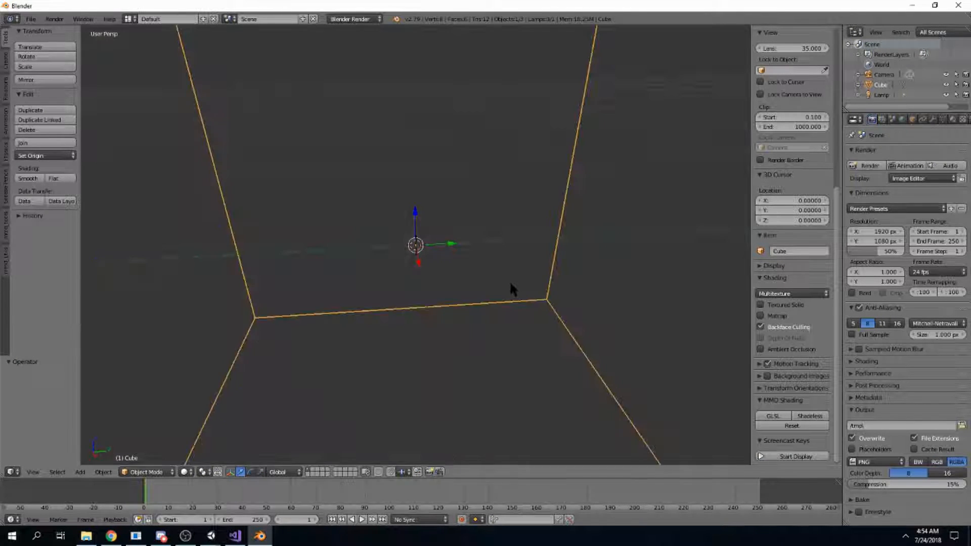
middle_click_drag(511, 284, 457, 293)
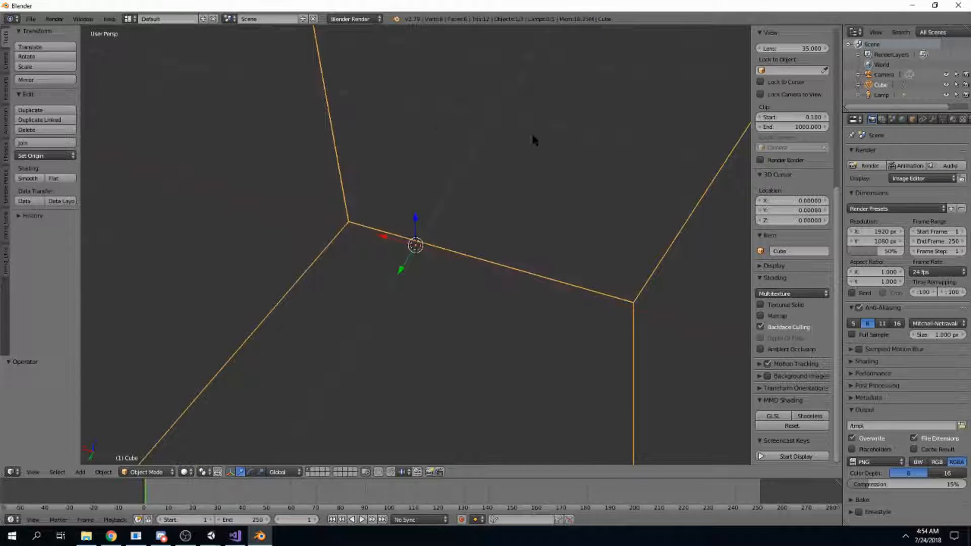
Turn backface culling off and on again, comparing the cube's faces from inside and outside
left_click(761, 327)
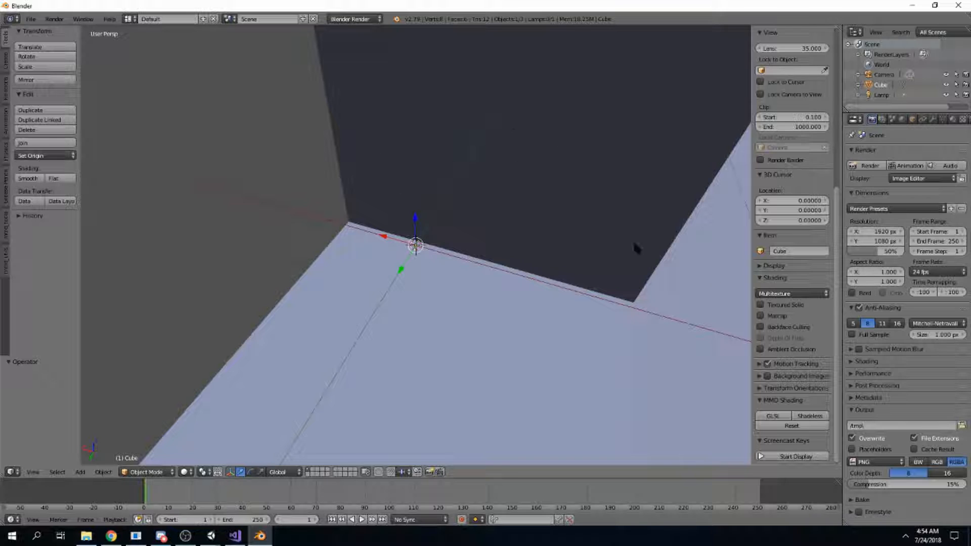
left_click(761, 327)
middle_click_drag(683, 283, 622, 241)
scroll(593, 225, "down", 8)
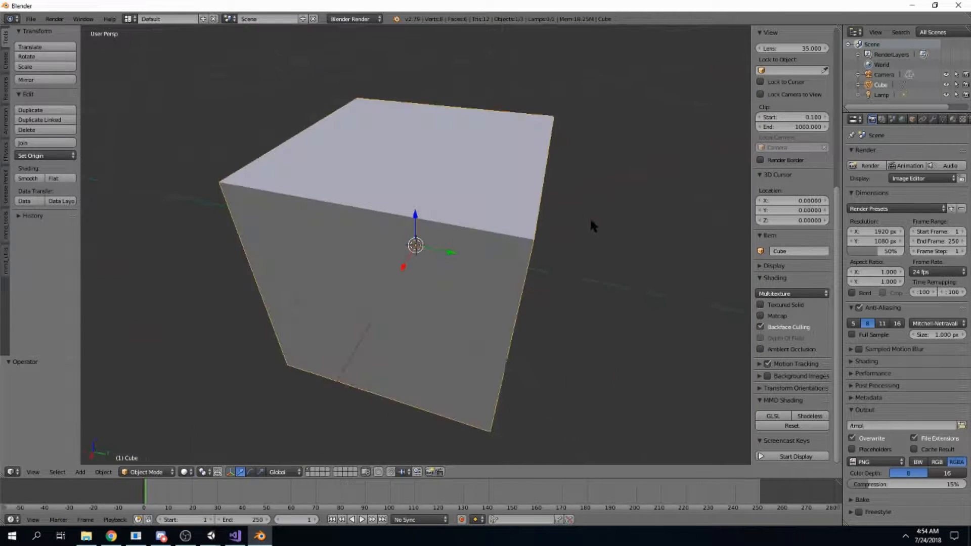
middle_click_drag(533, 313, 436, 262)
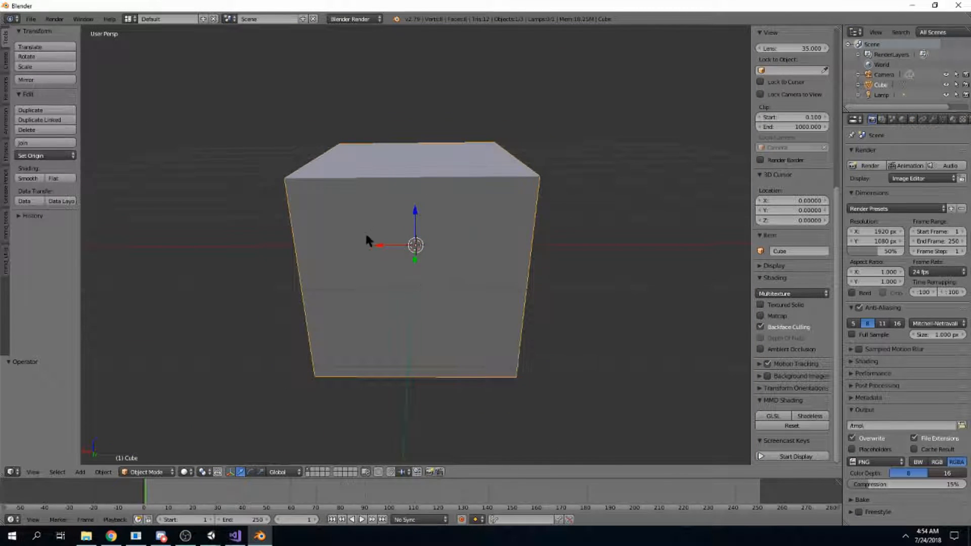
middle_click_drag(367, 239, 315, 257)
scroll(396, 251, "up", 8)
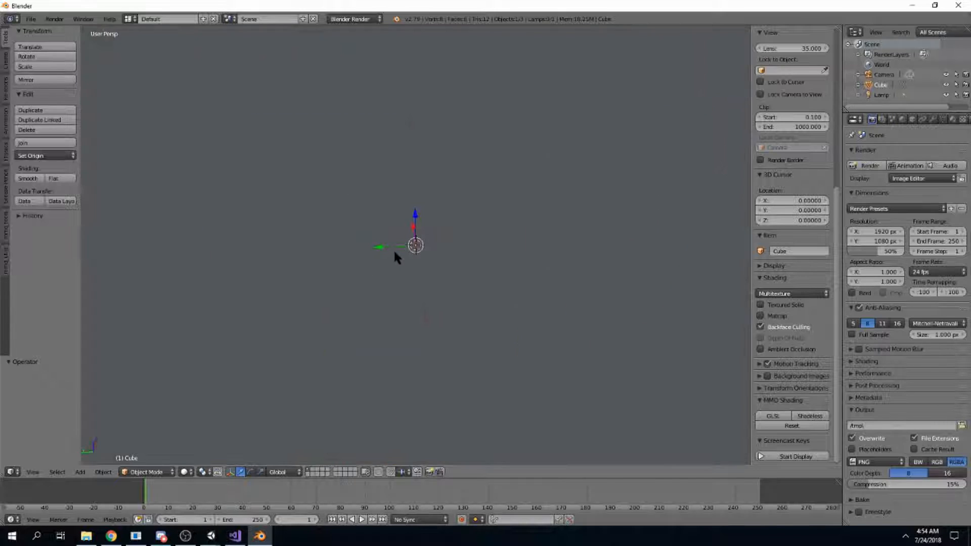
scroll(396, 251, "down", 3)
middle_click_drag(400, 253, 563, 283)
scroll(470, 245, "down", 3)
scroll(376, 316, "down", 10)
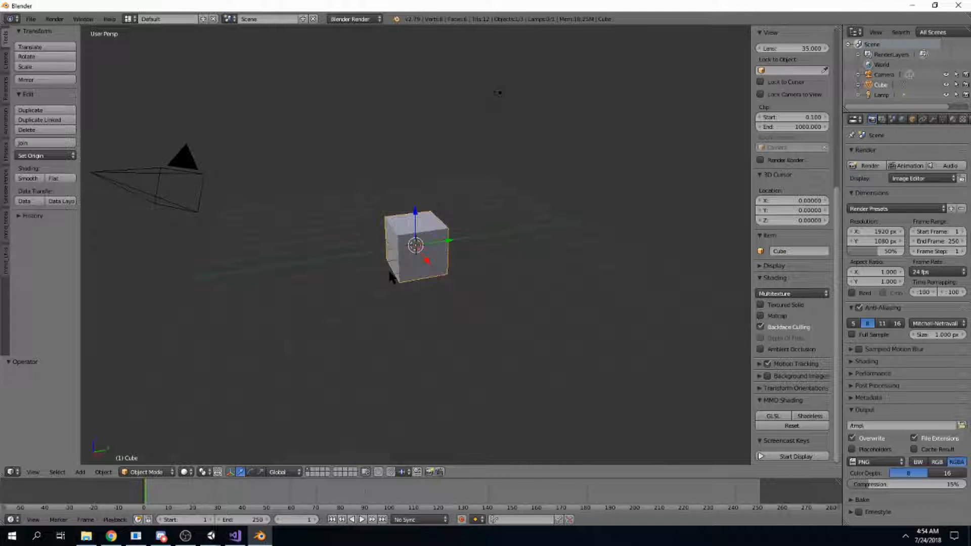
Switch to the Unity window to look over the portal scene, and minimize it to return to Blender
mouse_move(211, 536)
left_click(274, 492)
middle_click_drag(514, 205, 514, 189)
right_click_drag(577, 234, 493, 268)
left_click(912, 6)
Start the Screencast Keys display and adjust the view around the default cube
middle_click_drag(382, 200, 448, 218)
scroll(448, 218, "up", 4)
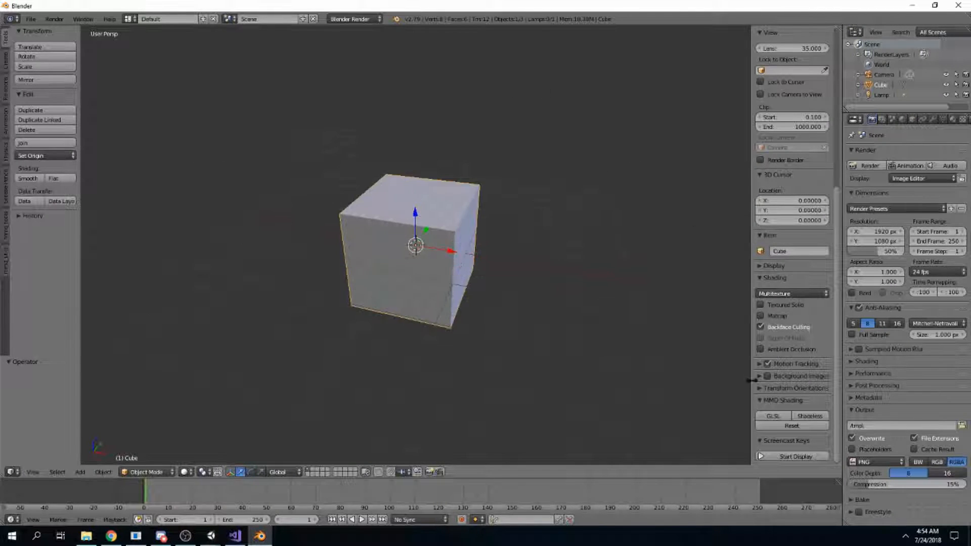
left_click(783, 455)
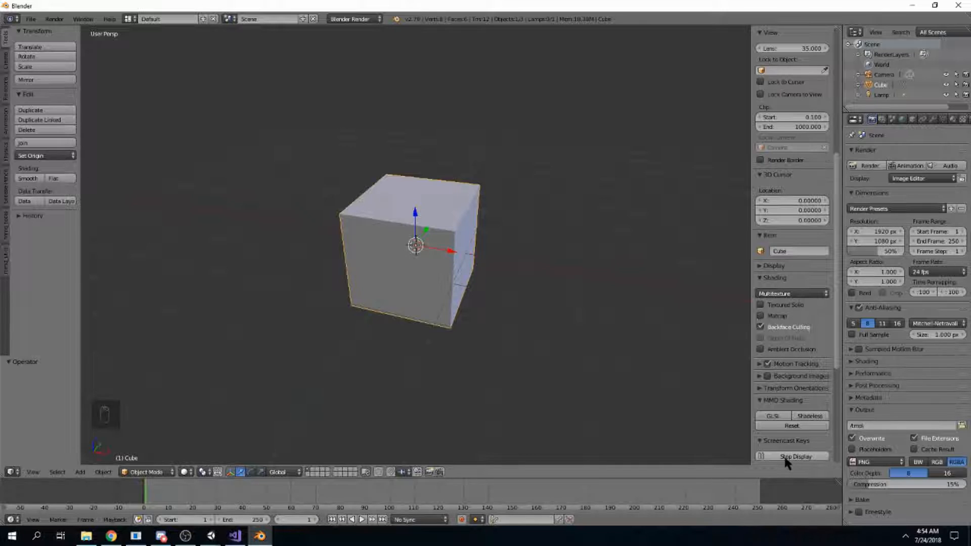
middle_click_drag(318, 362, 172, 384)
scroll(307, 364, "down", 6)
scroll(308, 364, "up", 3)
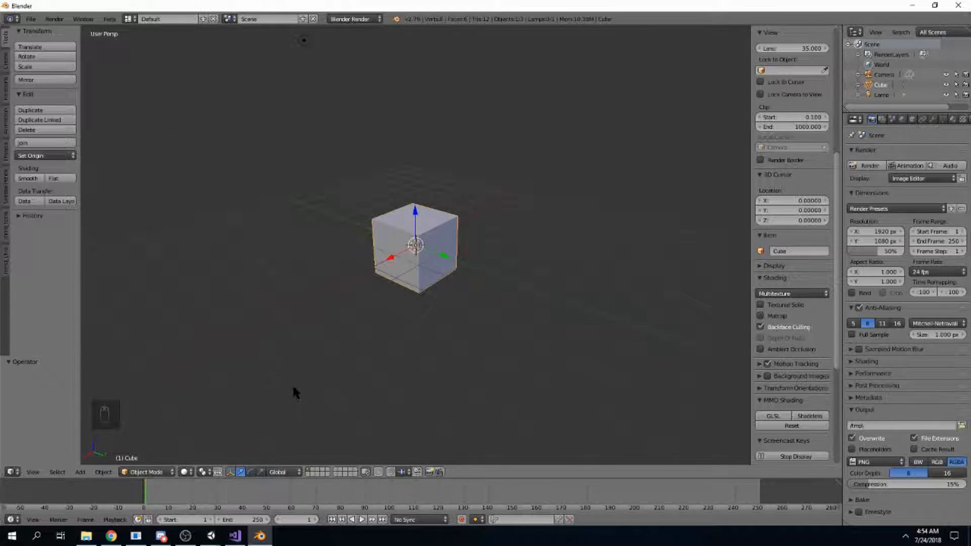
Select every object in the default scene, including the camera and lamp, and delete them all
middle_click_drag(314, 332, 435, 345)
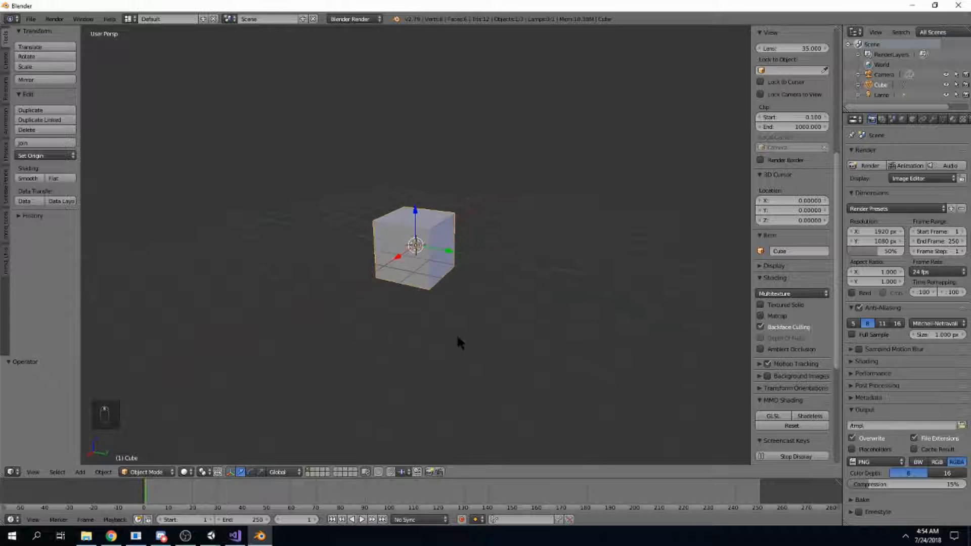
middle_click_drag(511, 313, 336, 187)
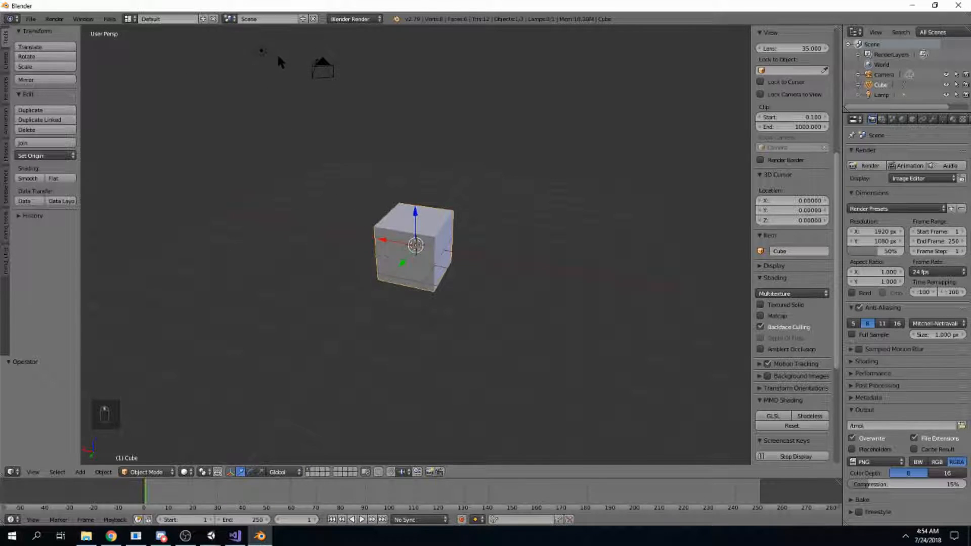
middle_click_drag(328, 71, 345, 223)
key("a")
key("a")
key("a")
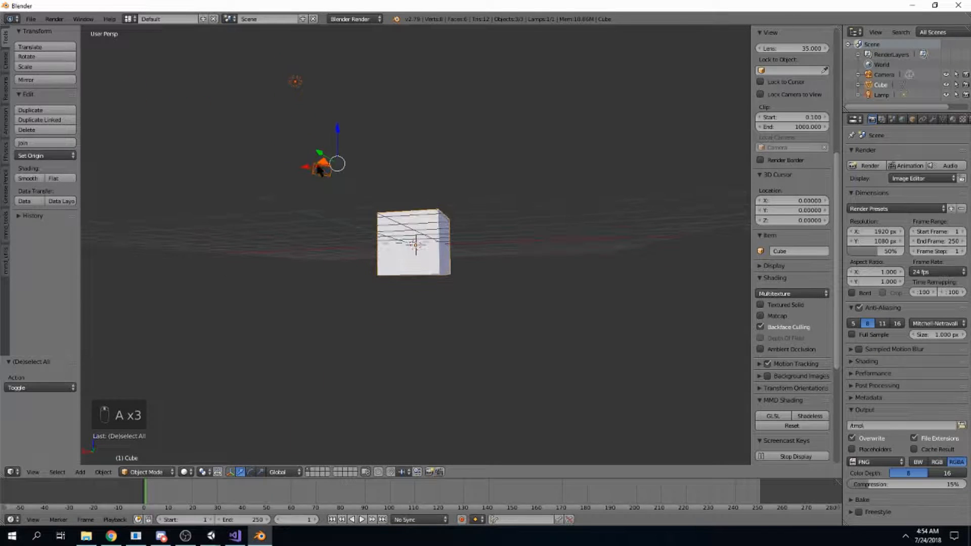
middle_click_drag(334, 134, 411, 227)
key("Delete")
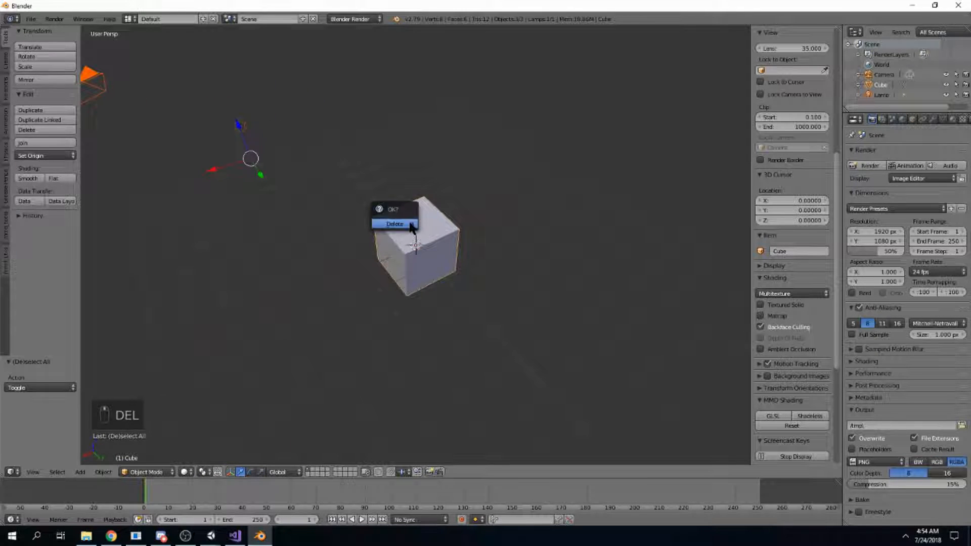
left_click(409, 222)
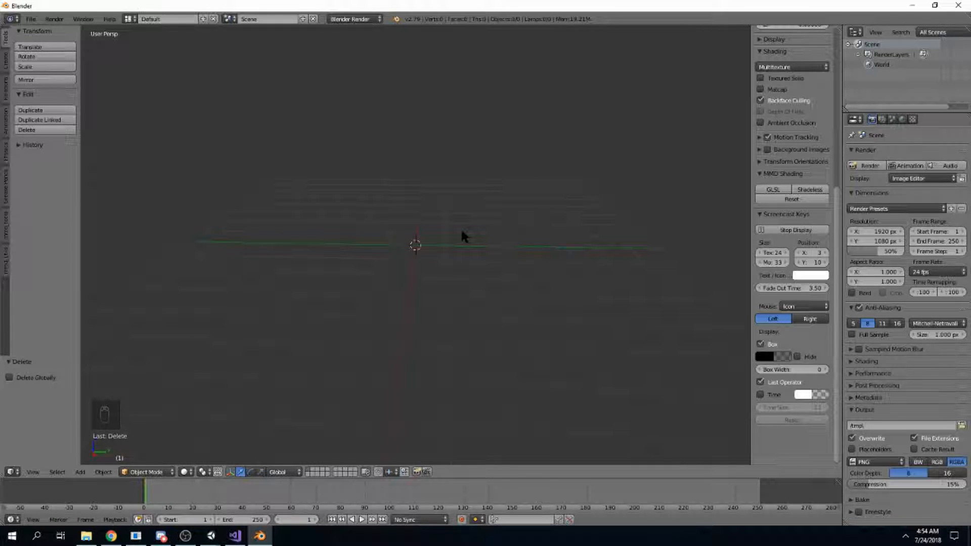
Add a circle mesh with 32 vertices and a radius of 1 at the origin
key("shift+a")
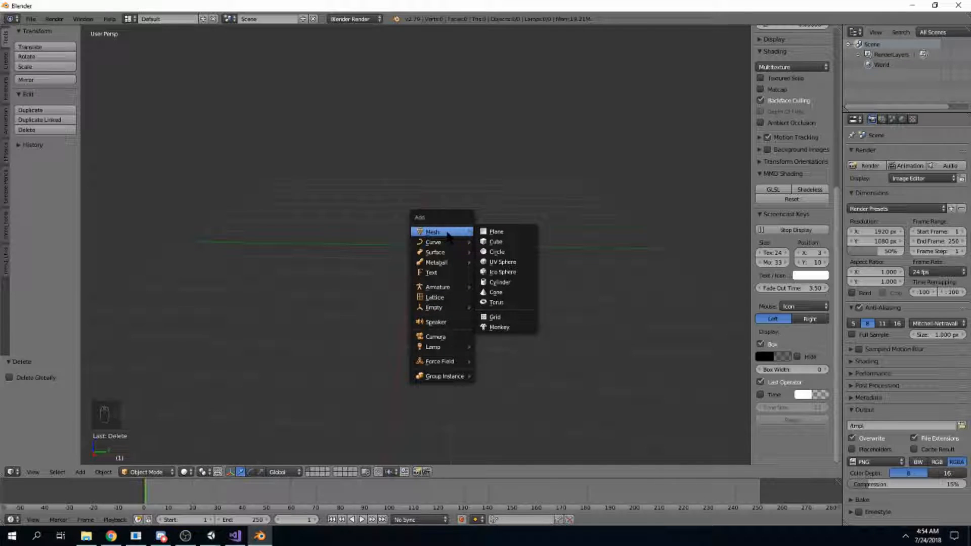
left_click(500, 252)
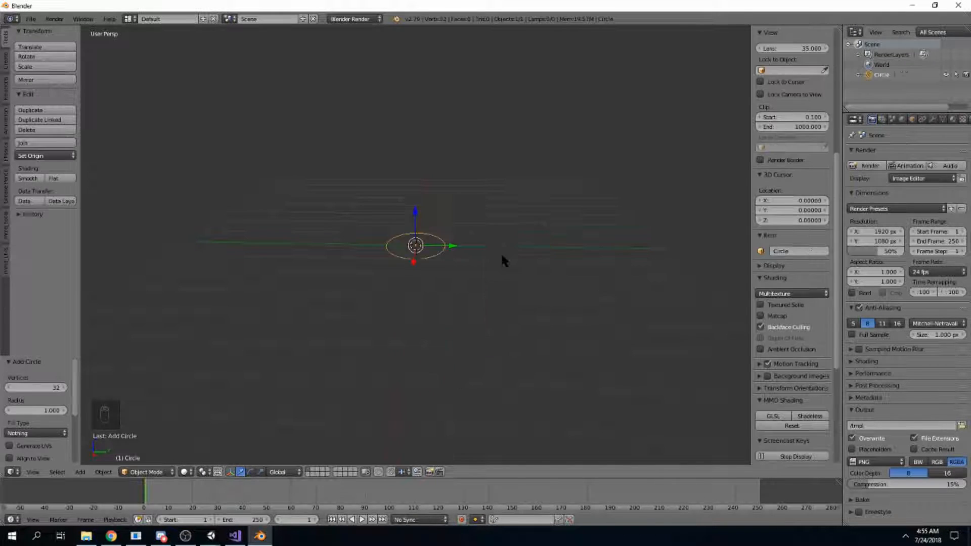
scroll(470, 232, "up", 6)
middle_click_drag(476, 212, 537, 245)
middle_click_drag(503, 304, 507, 206)
middle_click_drag(337, 189, 340, 306)
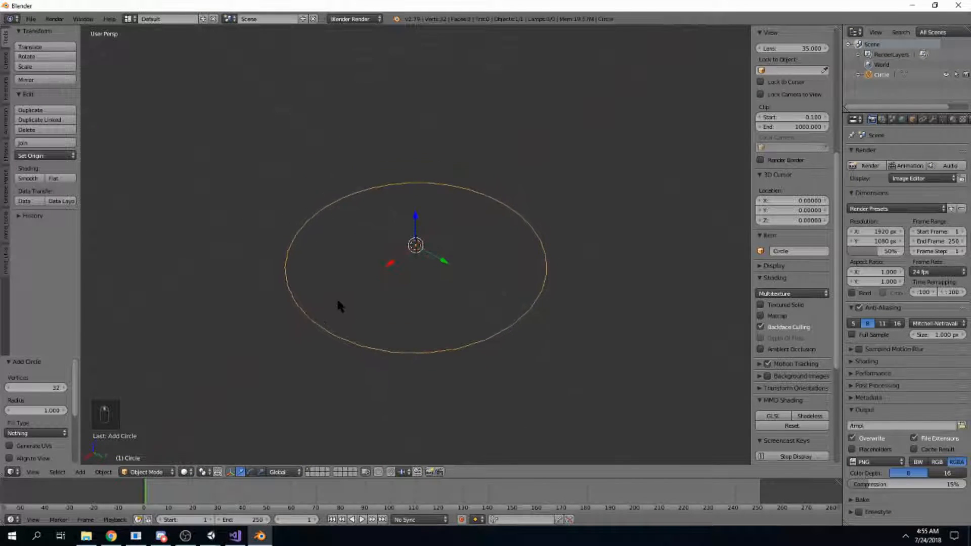
Enter Edit Mode on the circle, fill it with a face, and check it from above and below
key("Tab")
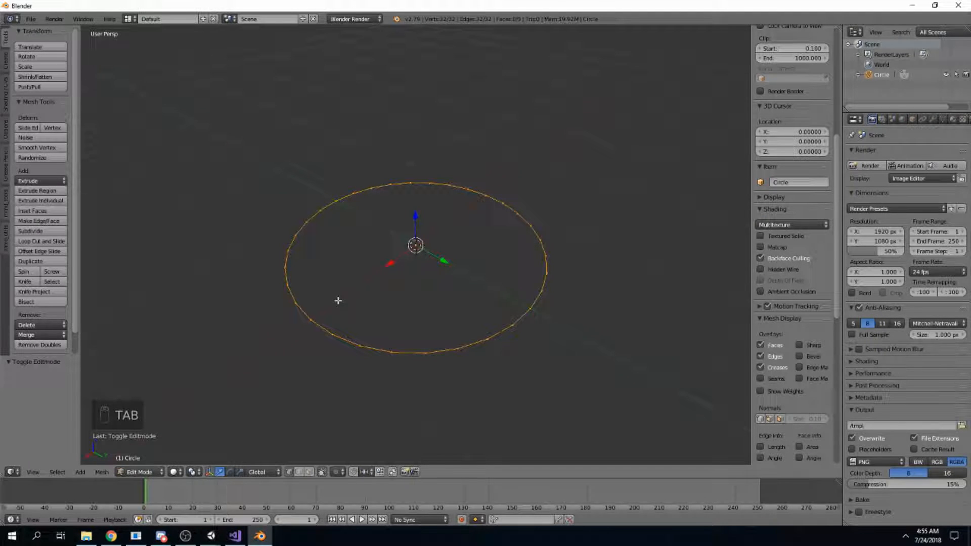
key("f")
middle_click_drag(471, 348, 391, 335)
middle_click_drag(332, 321, 334, 283)
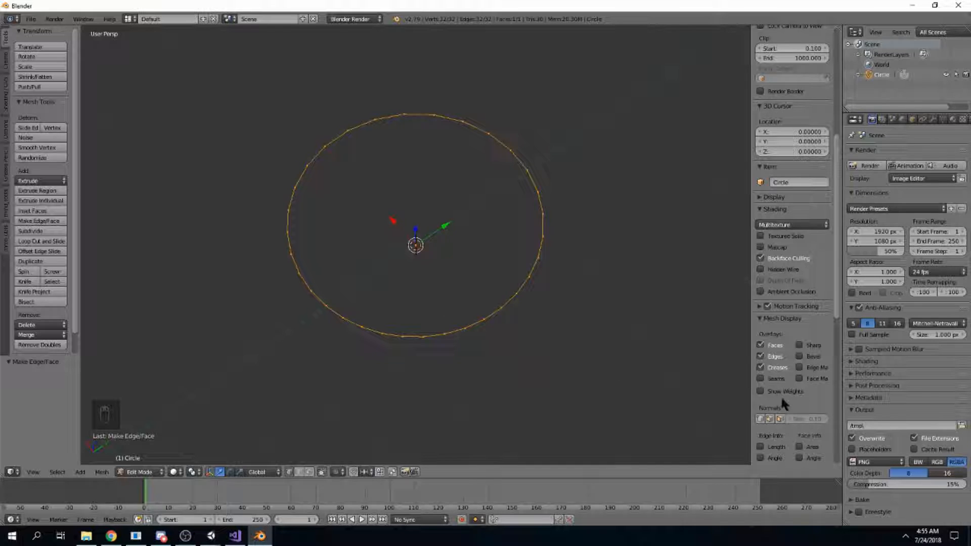
scroll(781, 375, "up", 3)
middle_click_drag(505, 283, 412, 281)
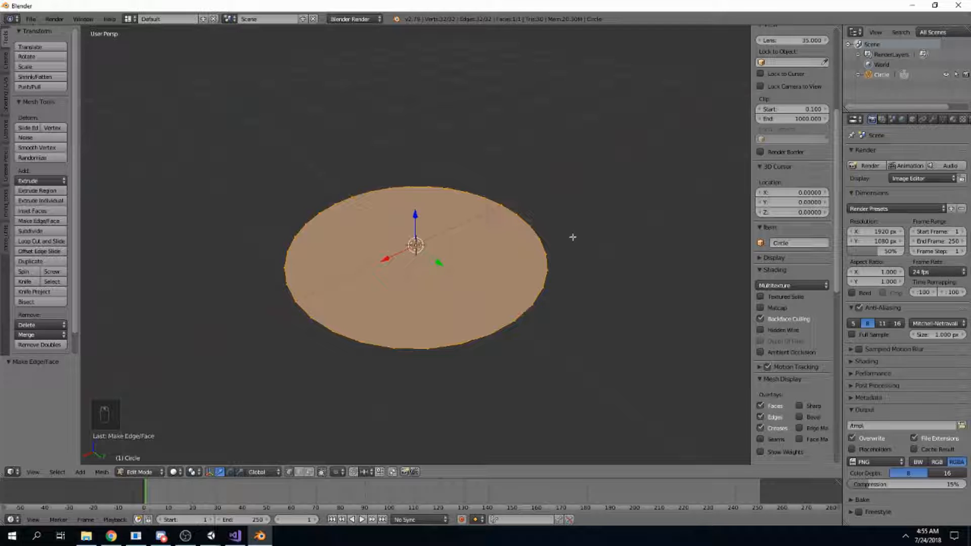
Extrude the circular face upward into a cylinder and raise its top face by a further 0.73 along Z
middle_click_drag(479, 324, 531, 329)
key("e")
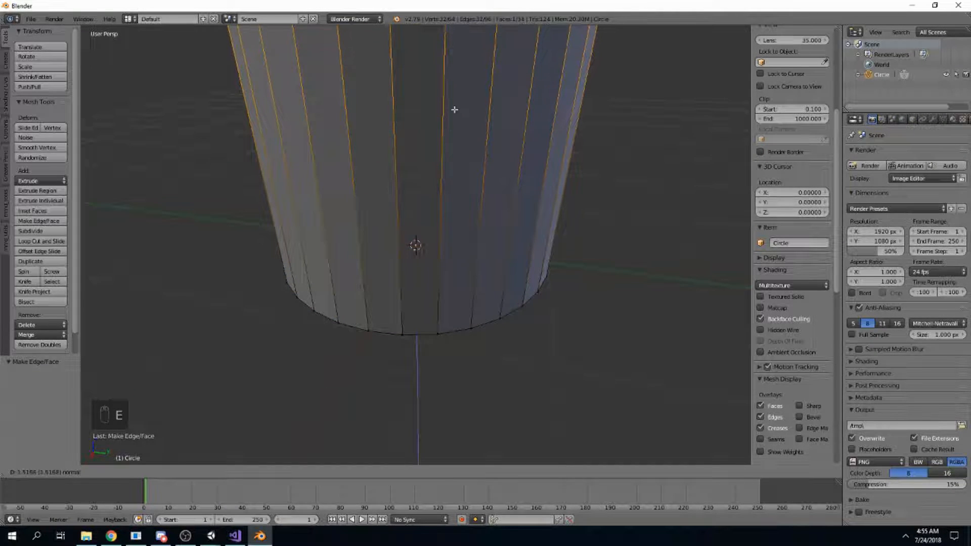
left_click(456, 111)
scroll(520, 172, "down", 5)
mouse_move(477, 249)
middle_mouse_down()
mouse_move(434, 208)
mouse_move(459, 245)
middle_mouse_up()
left_click_drag(419, 125, 417, 65)
middle_click_drag(417, 65, 409, 119)
middle_click_drag(466, 159, 540, 208)
middle_click_drag(474, 296, 483, 328)
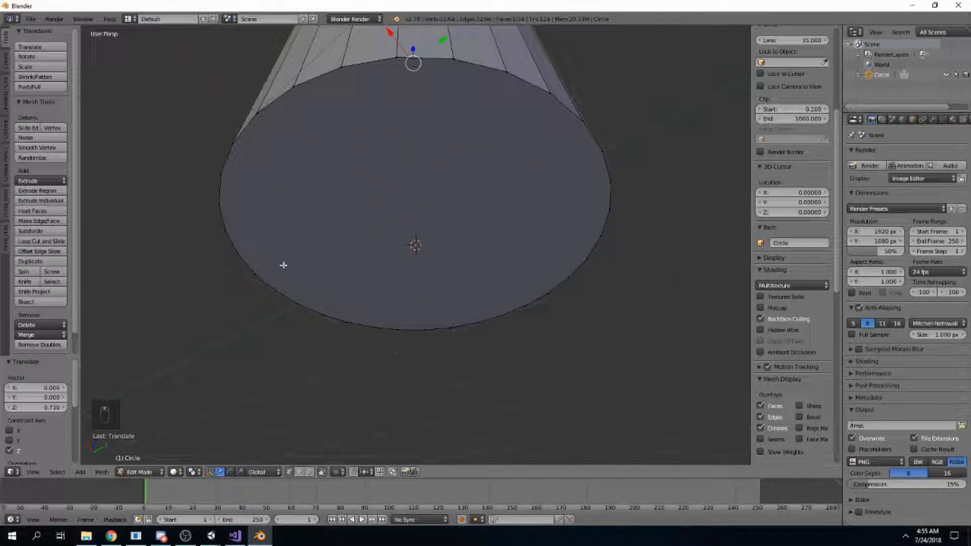
Select the whole cylinder mesh and flip its normals so that the faces point inward
middle_click_drag(442, 220, 485, 191)
key("a")
key("a")
key("a")
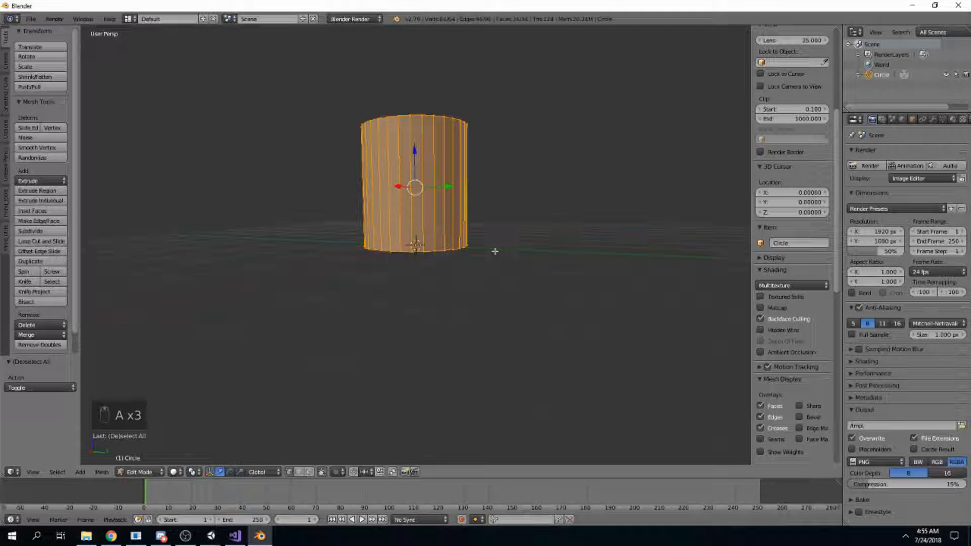
middle_click_drag(494, 249, 475, 282)
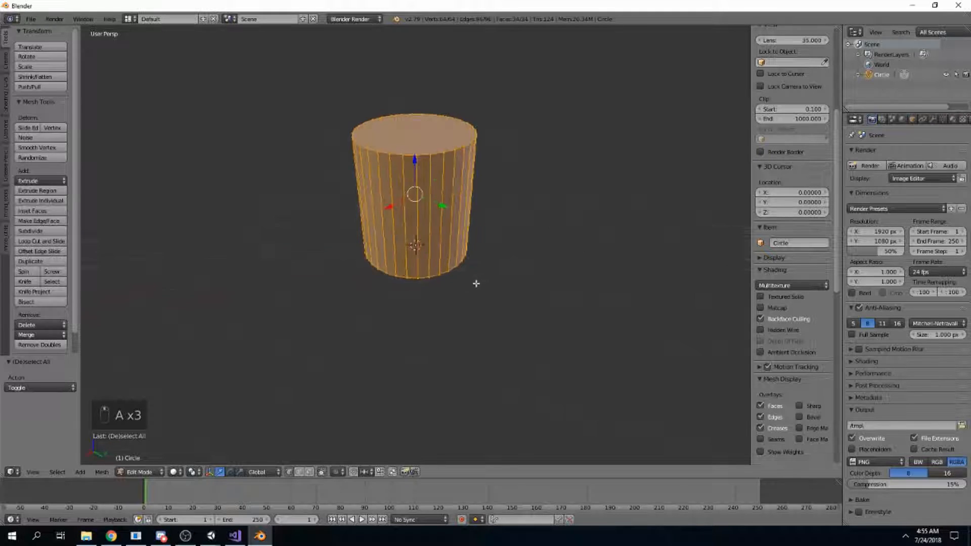
scroll(470, 304, "up", 6)
scroll(463, 303, "down", 4)
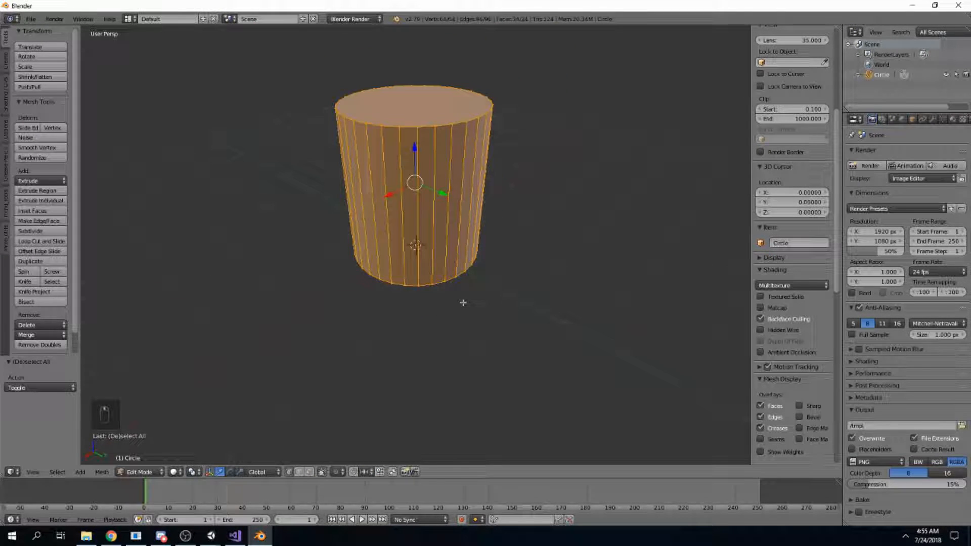
key("space")
type("flip normals")
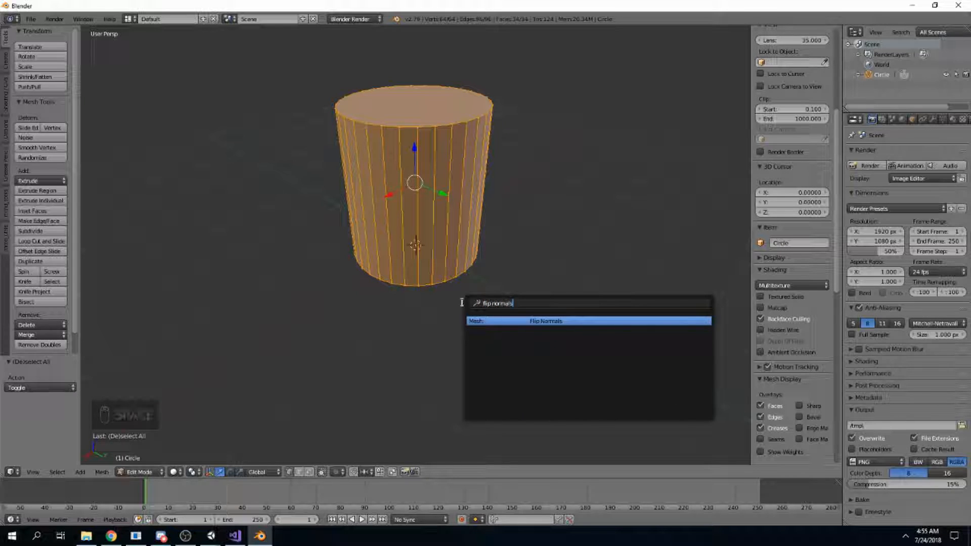
left_click(535, 327)
scroll(533, 325, "up", 5)
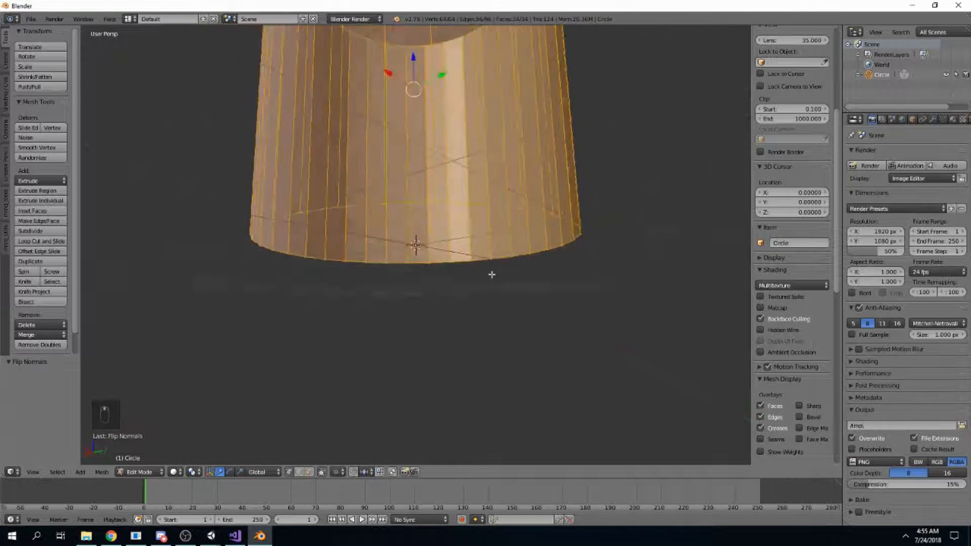
middle_click_drag(490, 282, 494, 204)
middle_click_drag(426, 310, 496, 263)
Switch to the Unity window and examine the portal scene from several angles
mouse_move(211, 536)
left_click(168, 497)
left_click_drag(483, 209, 610, 283, "alt")
left_click_drag(439, 78, 435, 202, "alt")
left_click_drag(509, 184, 633, 117, "alt")
left_click_drag(539, 124, 561, 447, "alt")
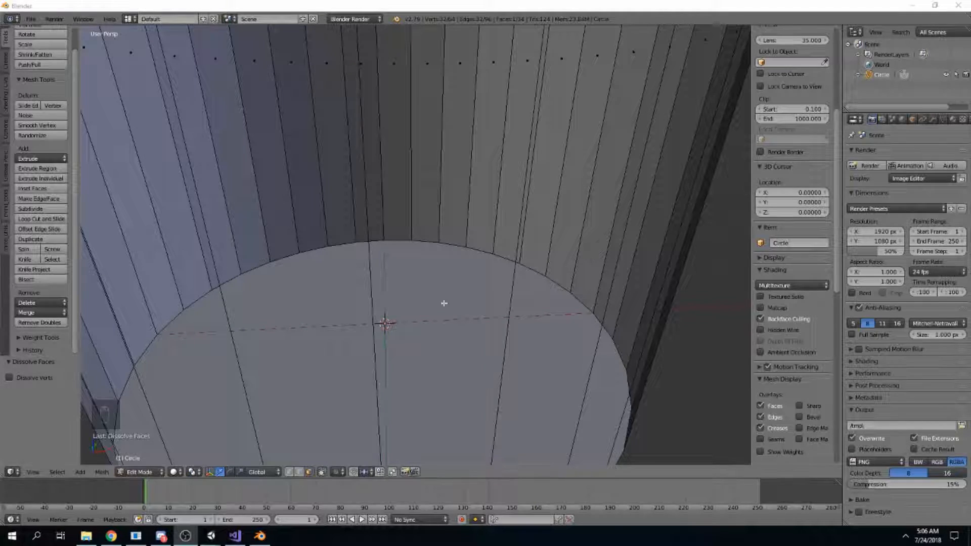
In Blender, select the cylinder's bottom face from inside and return to Object Mode
middle_click_drag(444, 303, 401, 370)
right_click(401, 371)
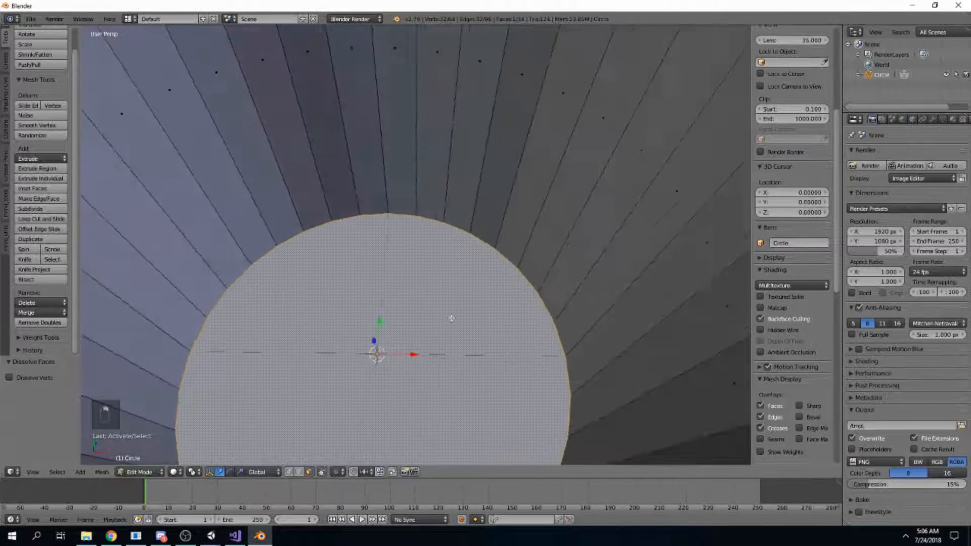
key("Tab")
mouse_move(467, 313)
middle_mouse_down()
mouse_move(465, 292)
mouse_move(464, 307)
middle_mouse_up()
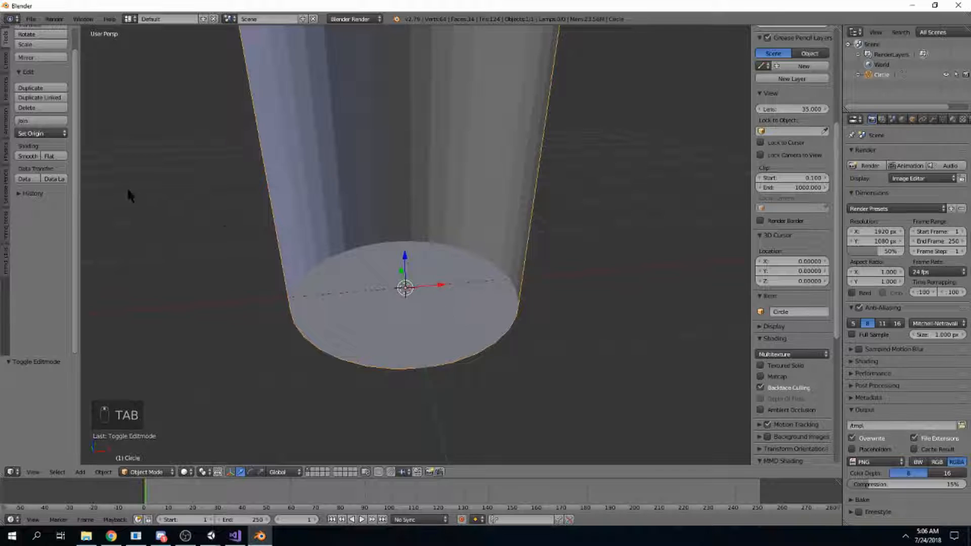
middle_click_drag(225, 397, 227, 390)
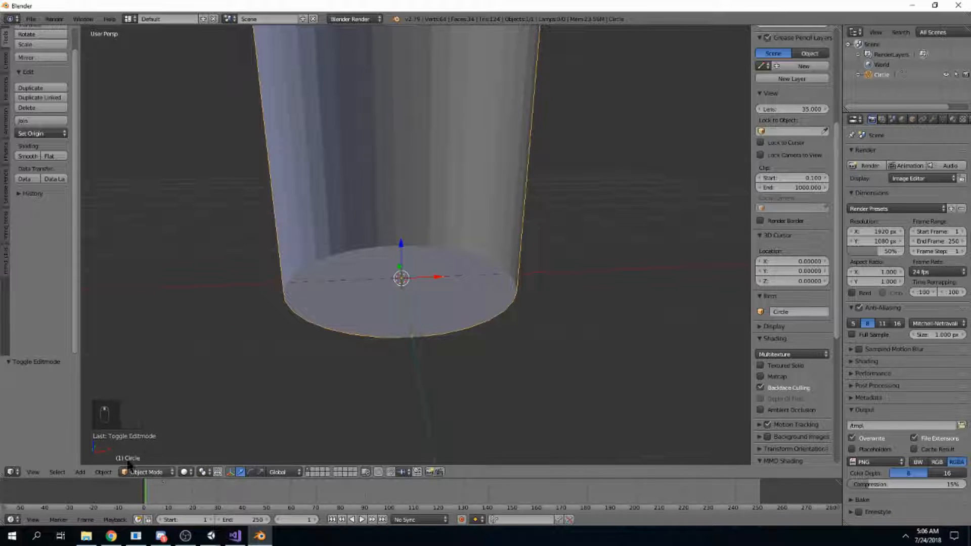
Add a second circle mesh at the cylinder's base and scale it down to less than half the base's radius
scroll(403, 309, "up", 4)
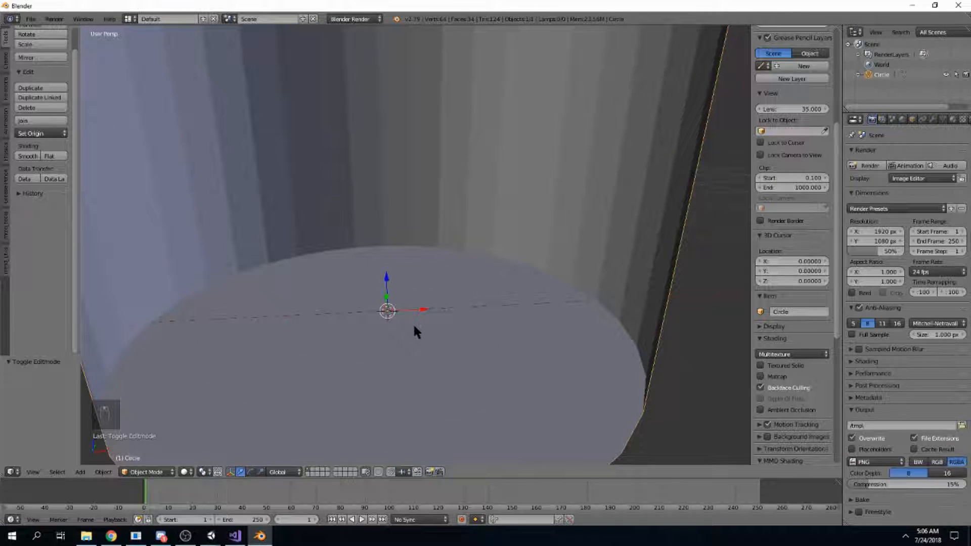
key("shift+a")
mouse_move(386, 330)
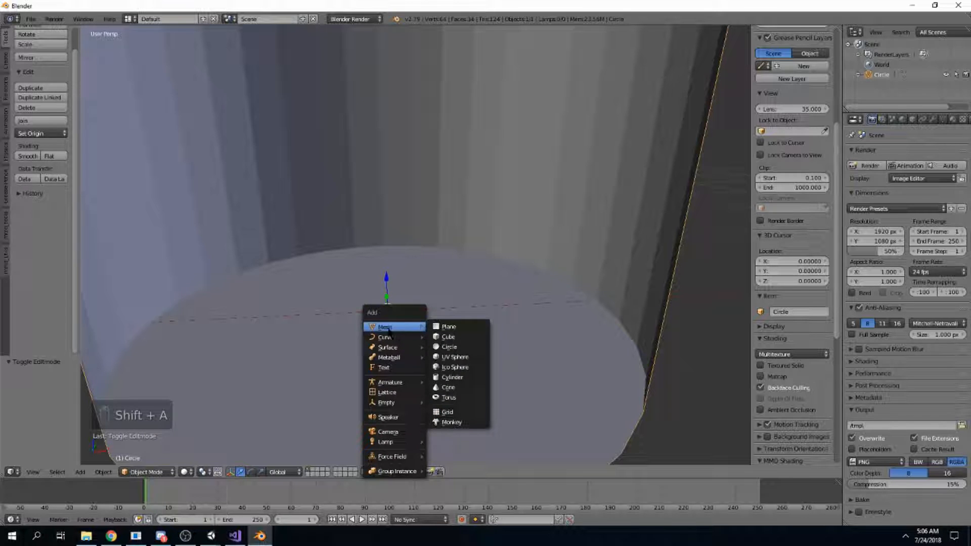
left_click(449, 347)
middle_click_drag(449, 342, 418, 324)
scroll(418, 328, "down", 4)
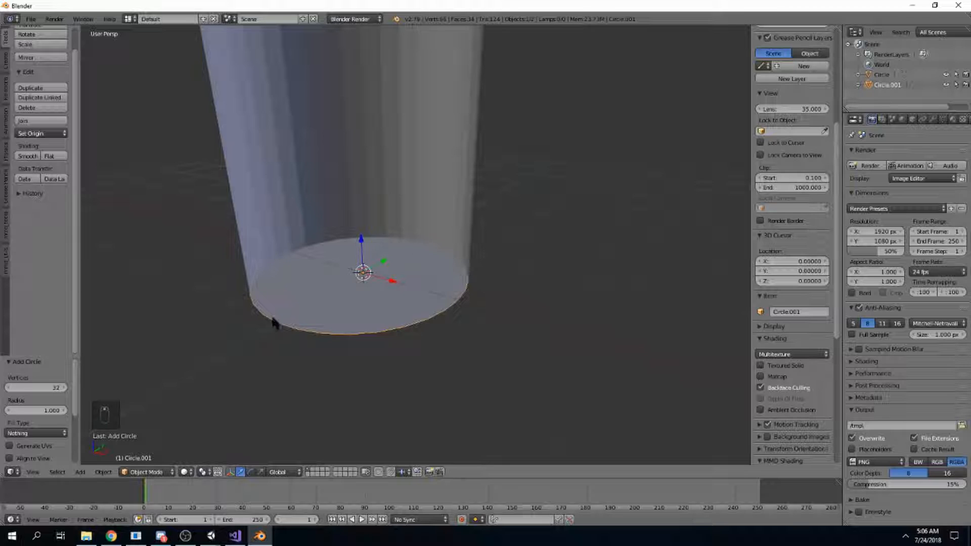
key("s")
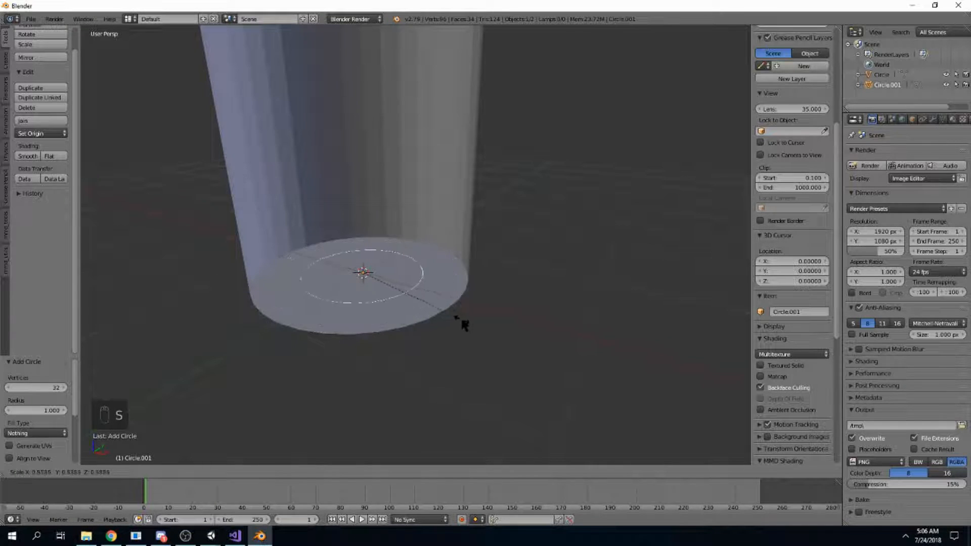
left_click(438, 309)
Move the small circle about 0.074 down along Z, just below the cylinder's base
middle_click_drag(569, 255, 547, 326)
scroll(531, 334, "up", 3)
middle_click_drag(498, 354, 412, 265)
left_click_drag(411, 265, 415, 281)
middle_click_drag(415, 281, 427, 247)
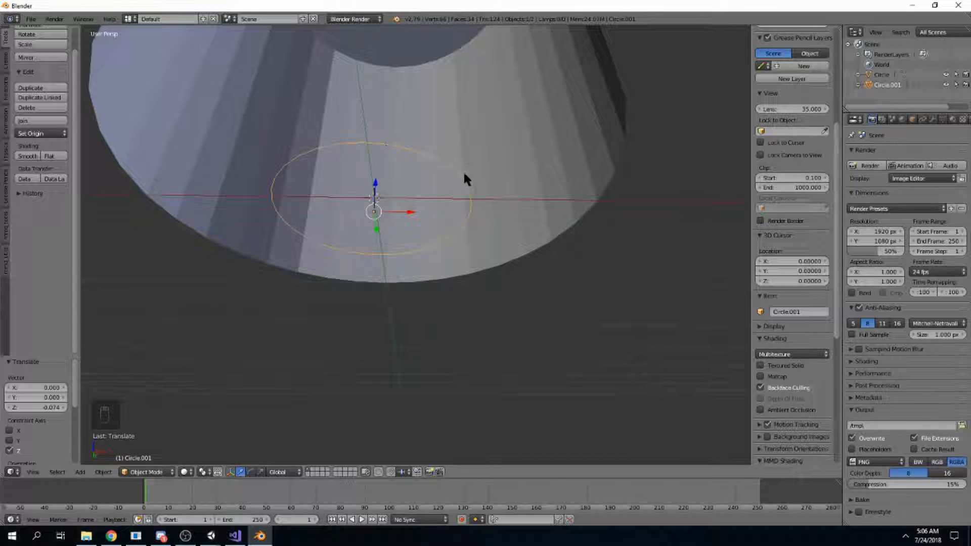
Add the cylinder to the selection as the active object alongside the small circle, and enter Edit Mode on it
key("Tab")
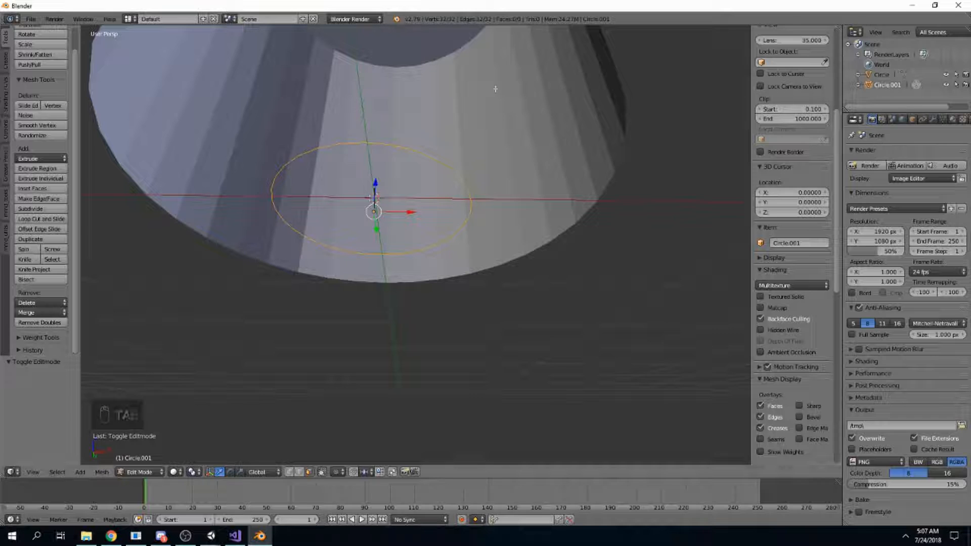
key("Tab")
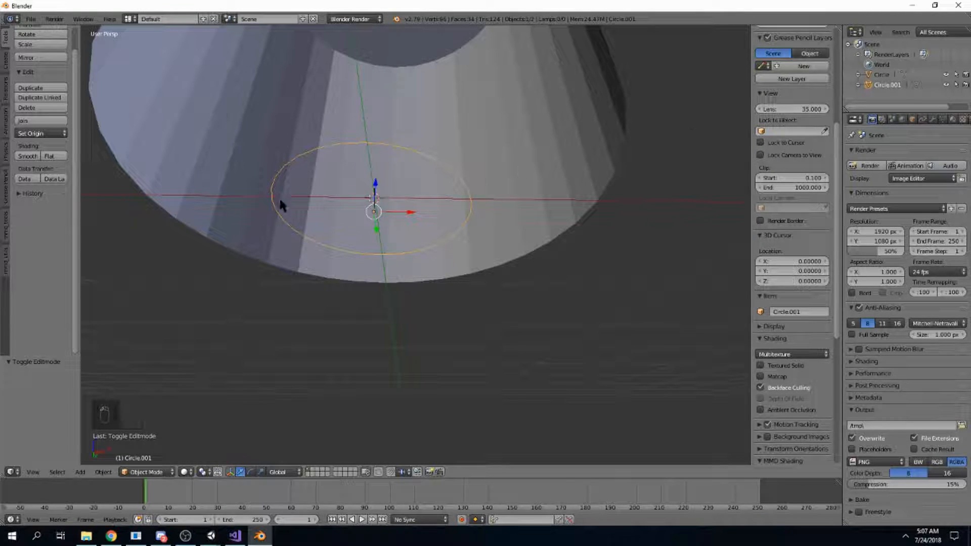
left_click(881, 74)
key("Tab")
middle_click_drag(633, 129, 523, 117)
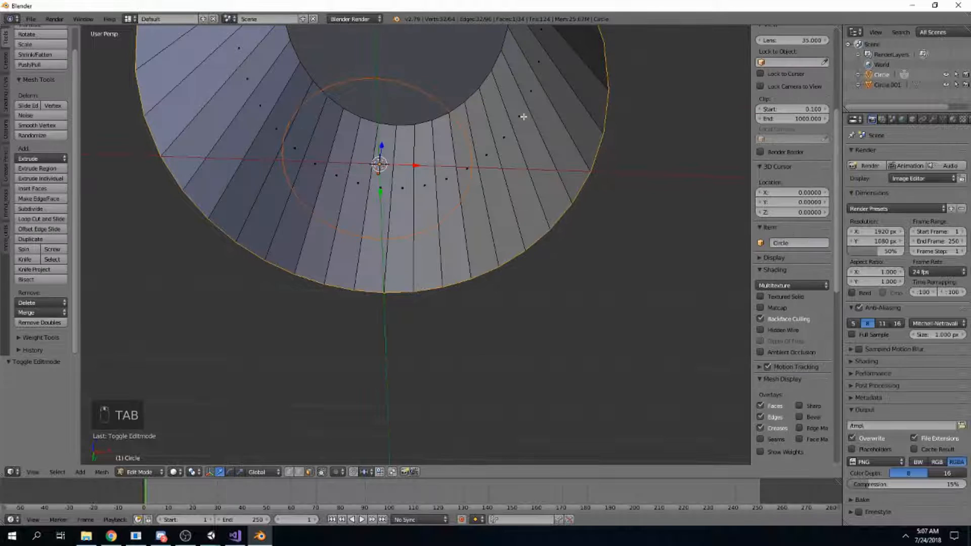
Try projecting the small circle onto the cylinder with Knife Project from the angled view, and undo the cut
left_click(36, 272)
middle_click_drag(284, 237, 462, 190)
key("ctrl+z")
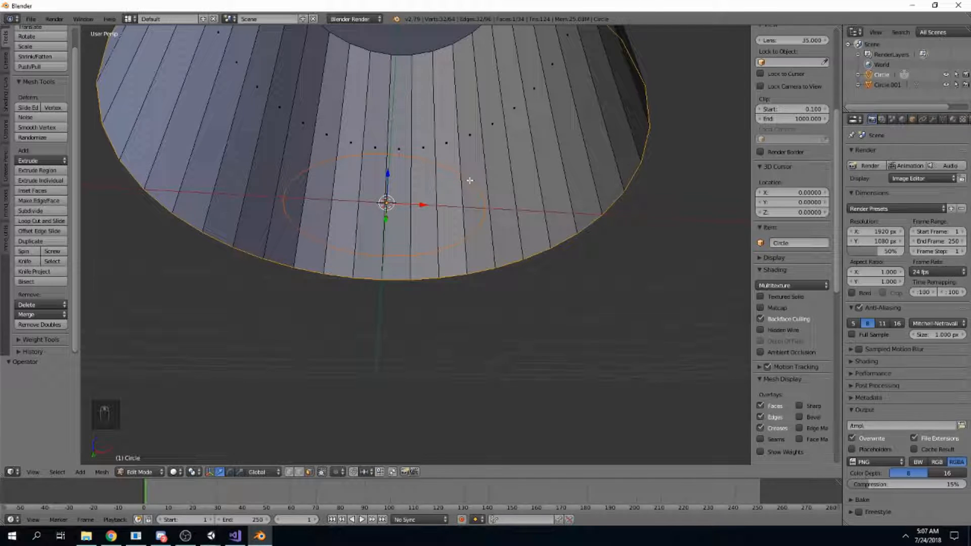
Knife-project the small circle onto the cylinder from a centered top orthographic view, with Cut Through enabled
key("KP_7")
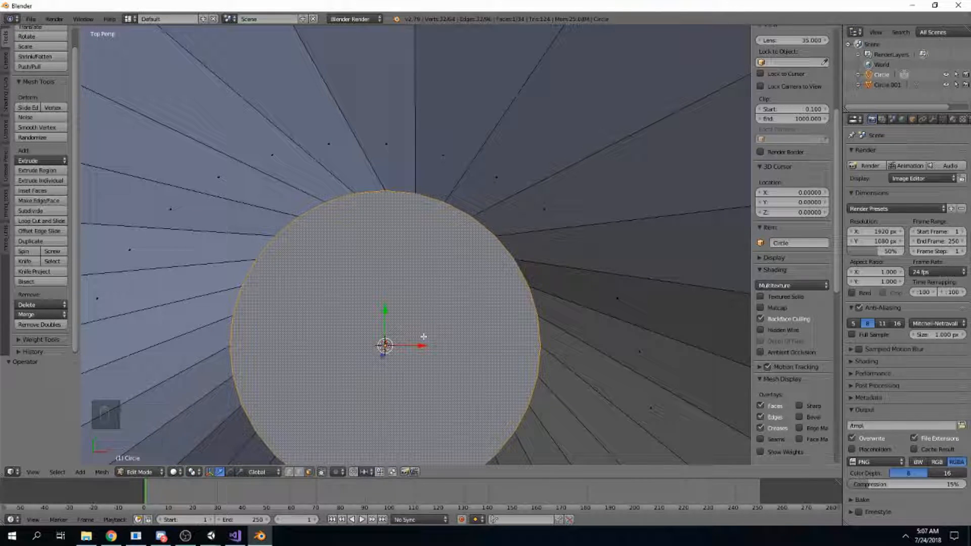
key("KP_Decimal")
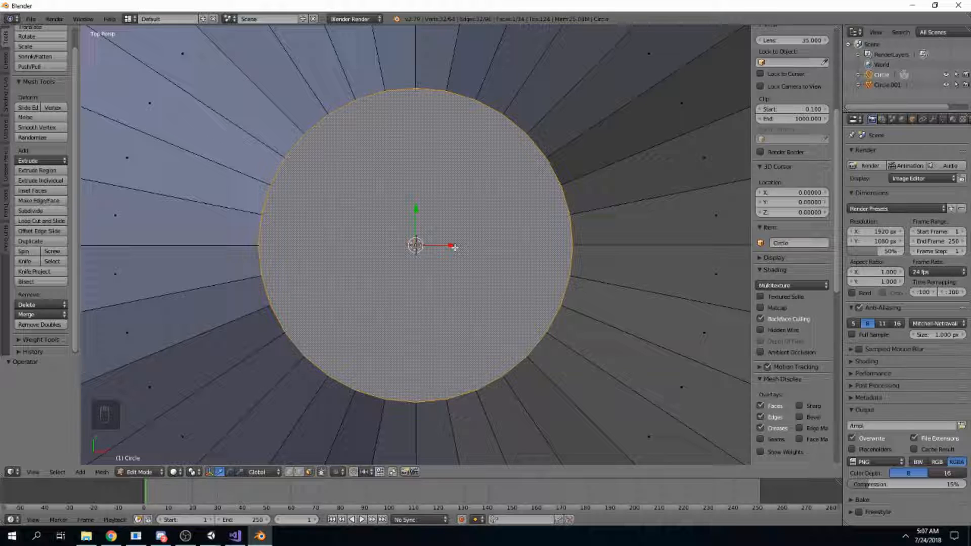
key("KP_5")
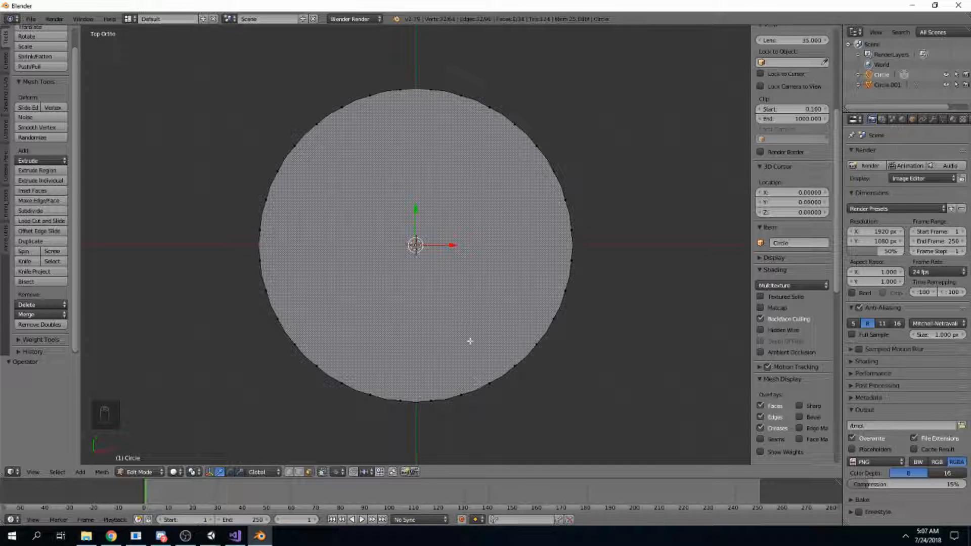
left_click(37, 271)
middle_click_drag(353, 303, 301, 236)
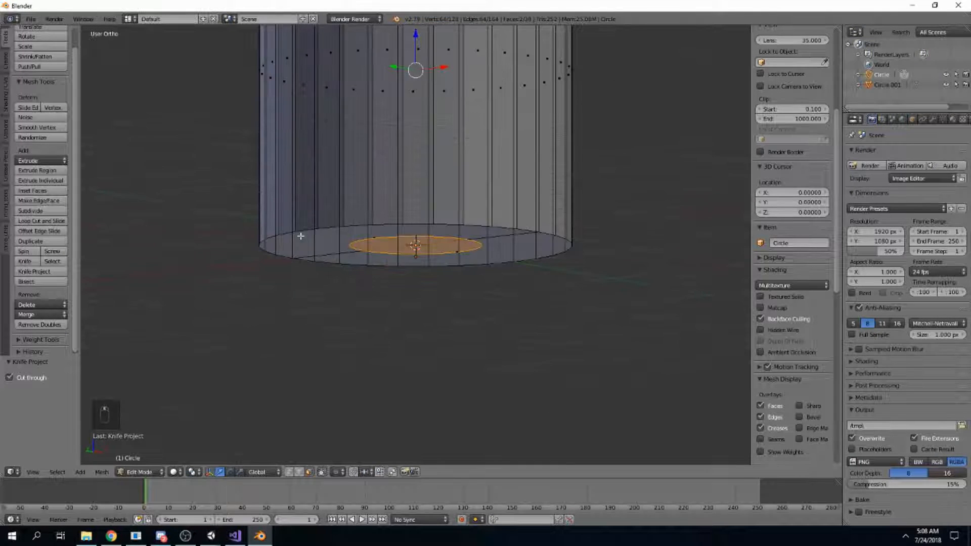
Delete the small cutting circle object and re-enter Edit Mode on the cylinder
left_click(884, 85)
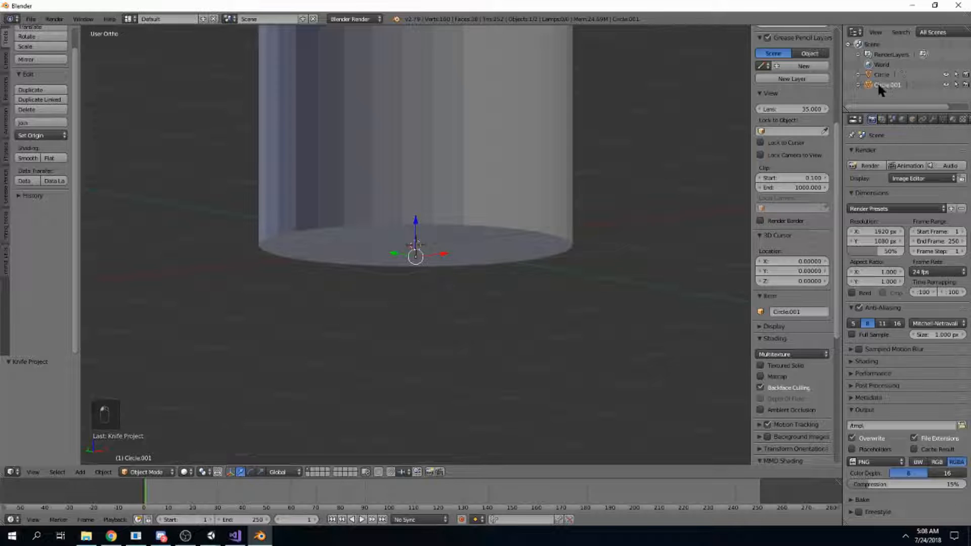
right_click(878, 82)
left_click(860, 86)
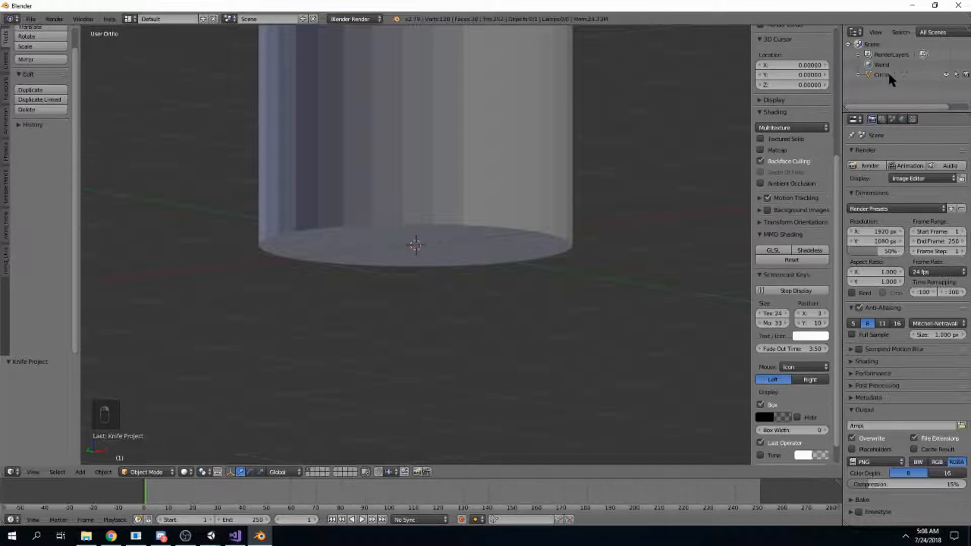
middle_click_drag(697, 72, 530, 158)
key("Tab")
middle_click_drag(520, 201, 518, 176)
key("Tab")
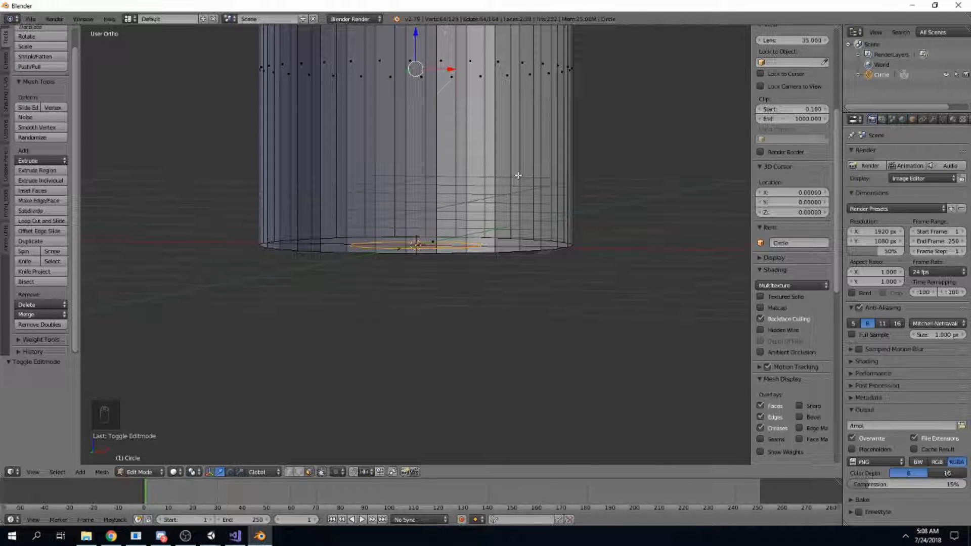
Merge the two ring halves and inner circle of the cylinder's top cap into one face with Dissolve Faces
key("KP_5")
middle_click_drag(525, 177, 541, 165)
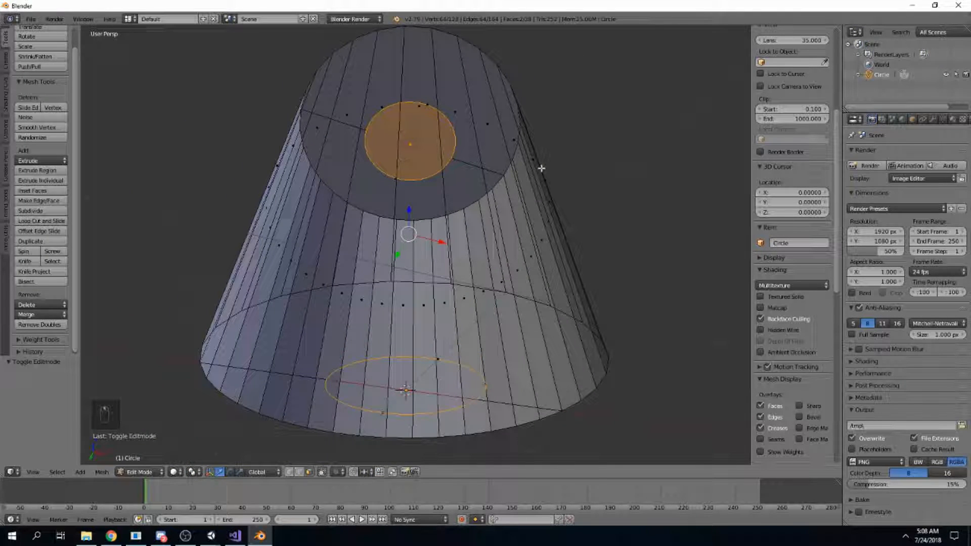
middle_click_drag(569, 145, 473, 210)
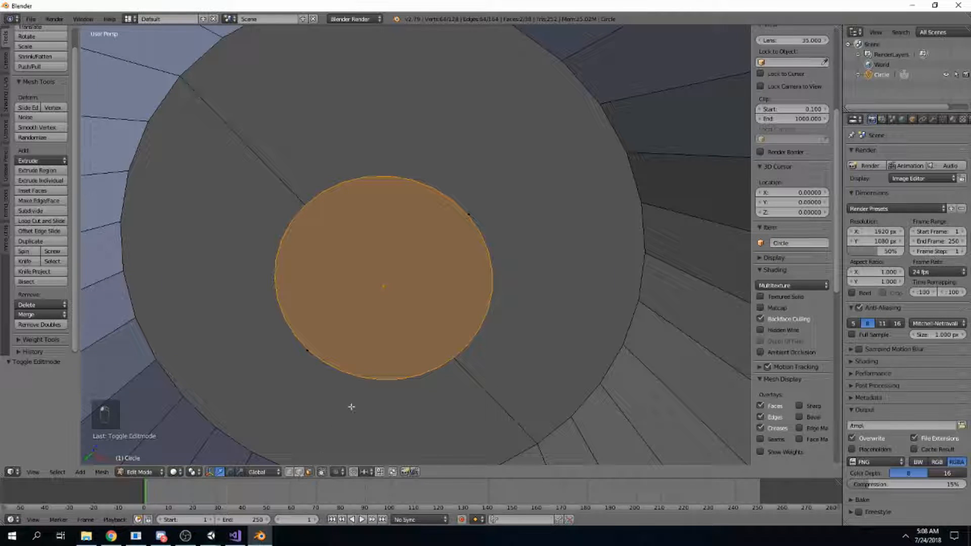
right_click(518, 211)
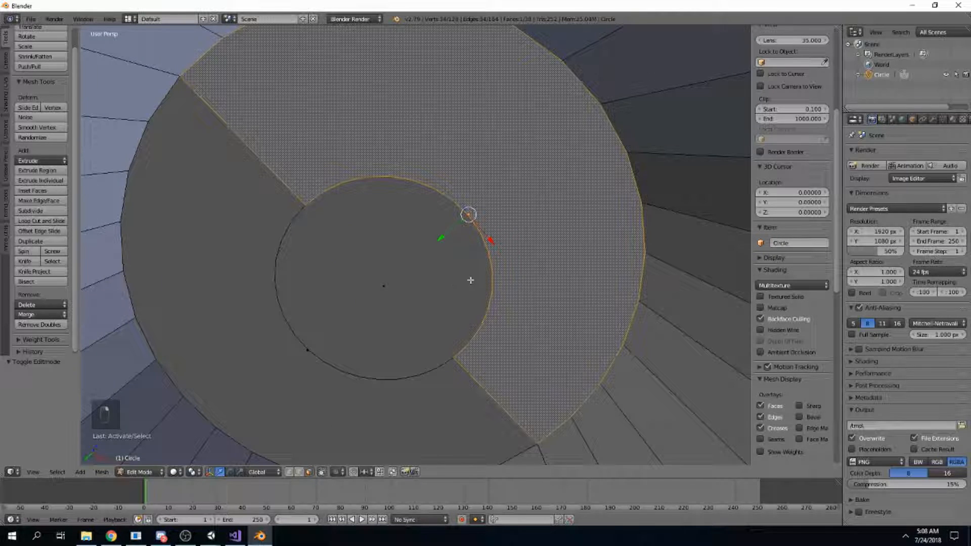
right_click(439, 288, "shift")
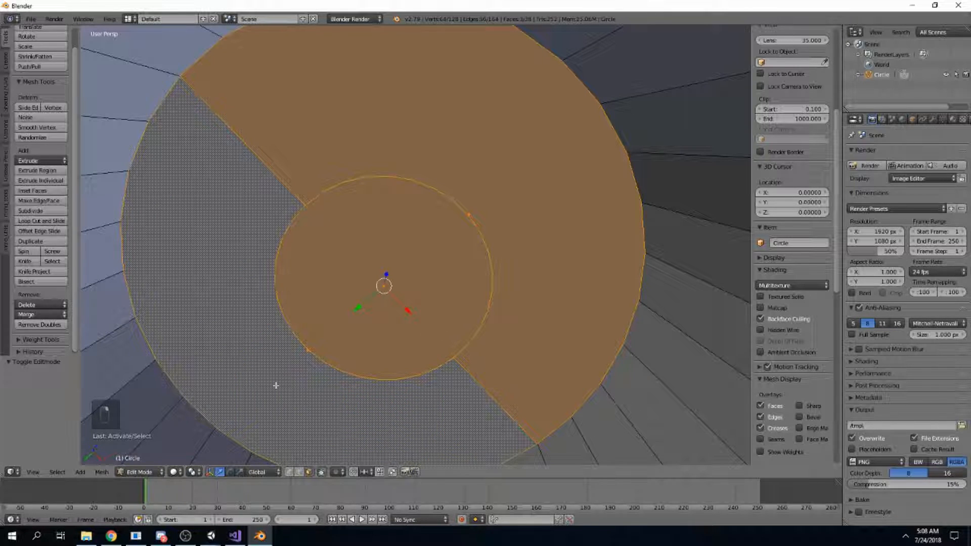
key("space")
type("dissolve")
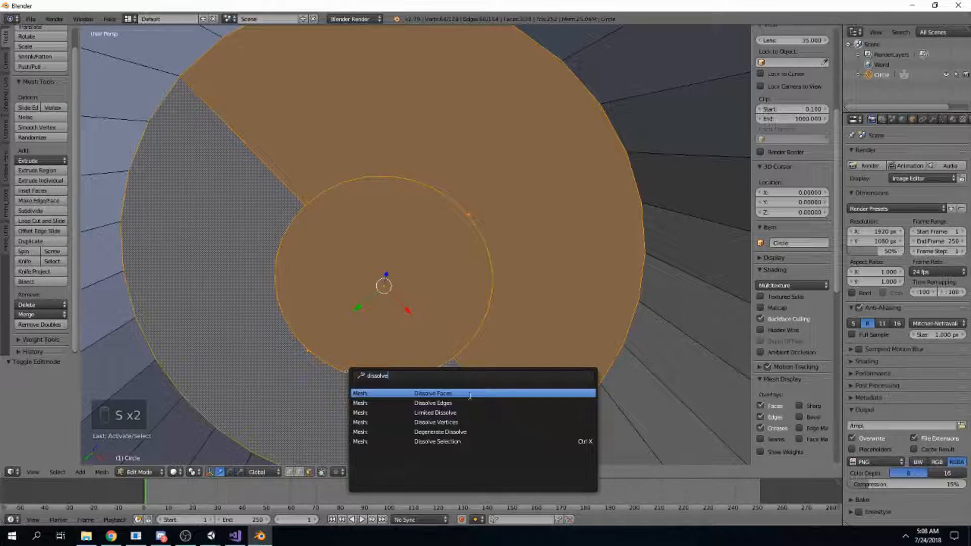
left_click(445, 396)
scroll(456, 385, "up", 5)
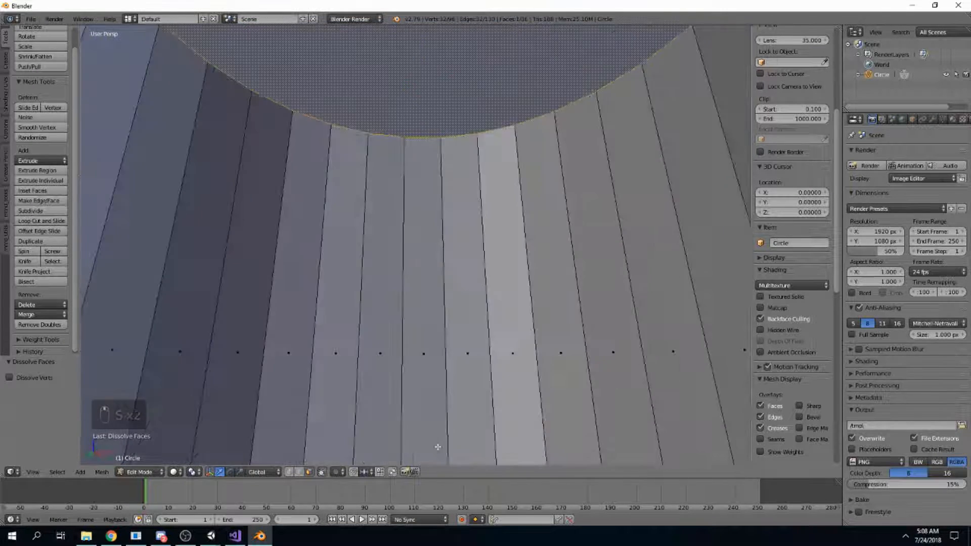
Inspect the cylinder's base and its knife-cut circle from below and from inside
scroll(438, 444, "down", 7)
scroll(448, 362, "up", 2)
middle_click_drag(445, 339, 455, 195)
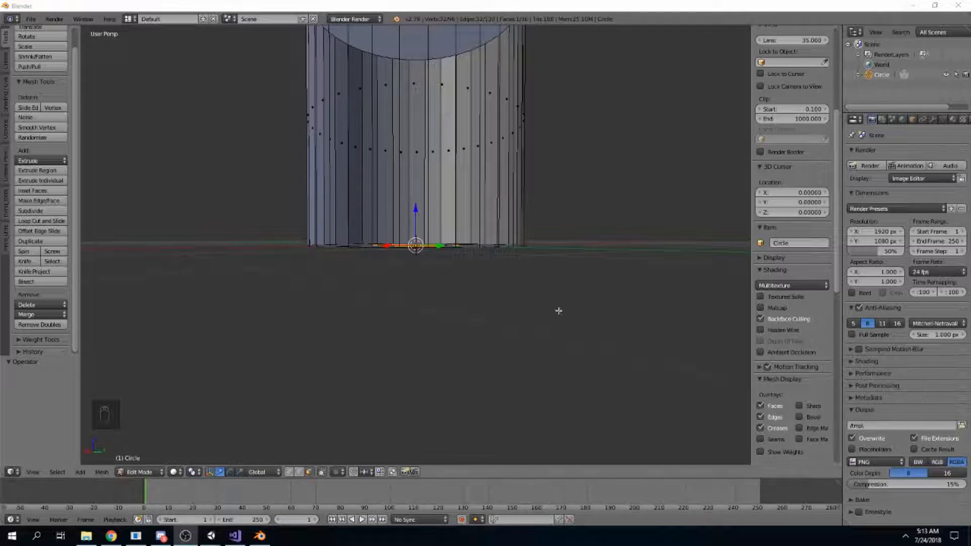
middle_click_drag(407, 233, 412, 121)
scroll(413, 264, "up", 2)
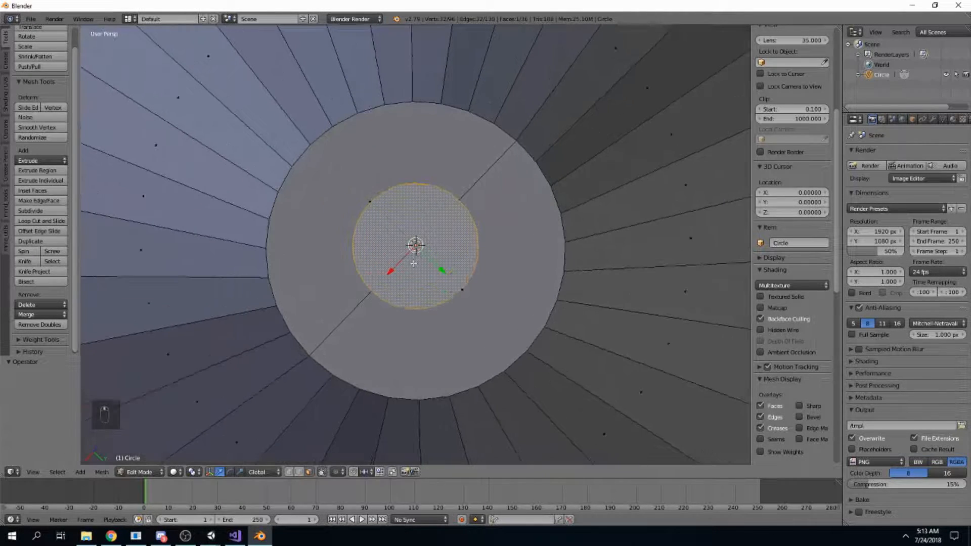
key("KP_Decimal")
middle_click_drag(413, 264, 444, 81)
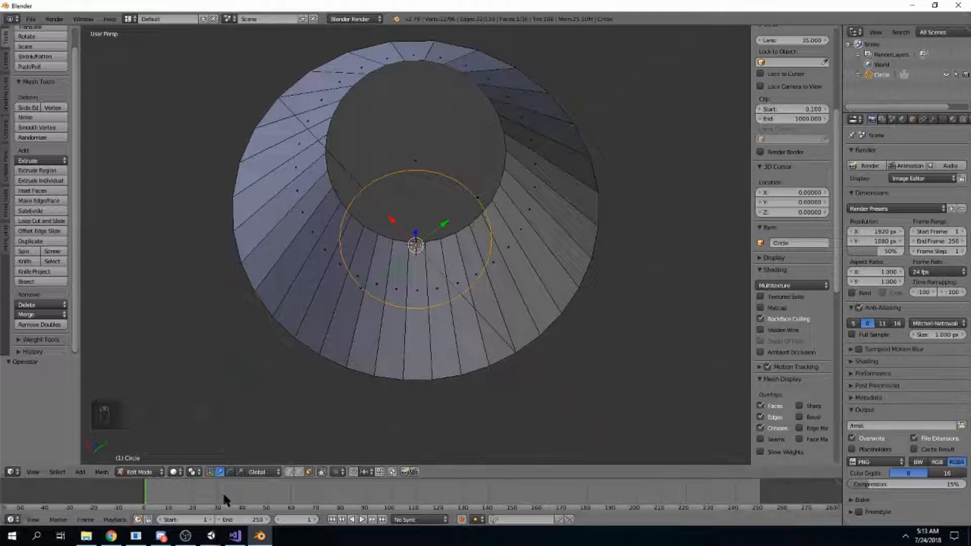
middle_click_drag(231, 445, 230, 389)
Switch to Unity and examine the finished portal cylinder from below
mouse_move(211, 536)
left_click(162, 493)
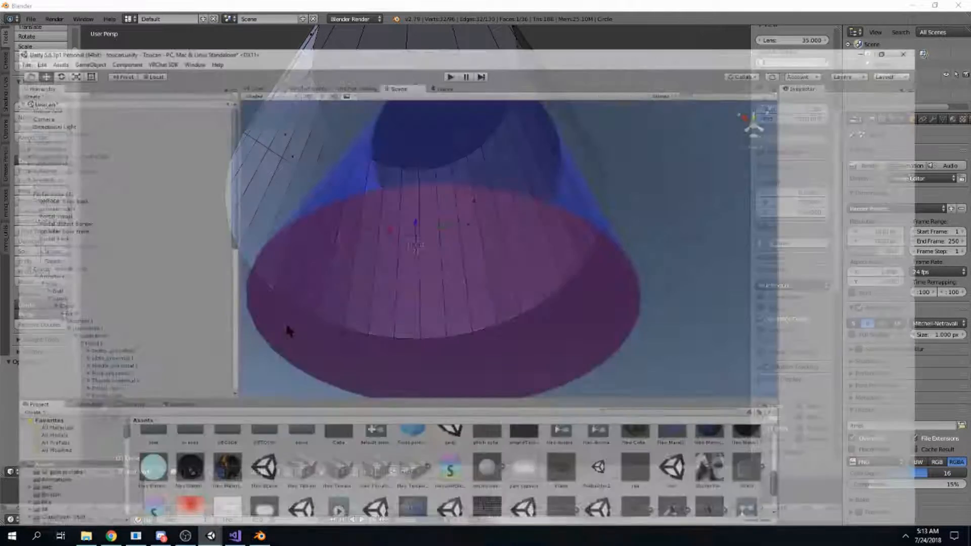
right_click_drag(567, 151, 442, 115)
right_click_drag(447, 285, 416, 243)
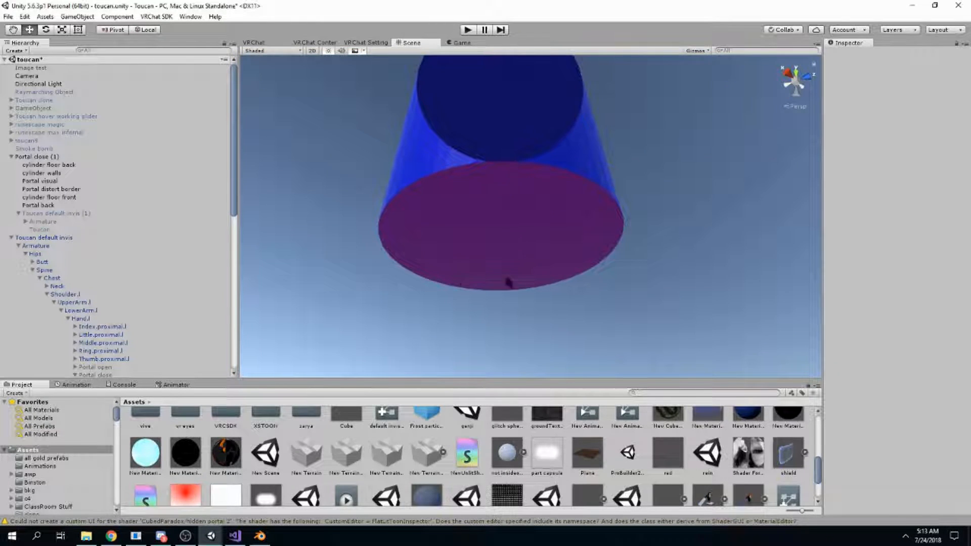
Switch back to Blender and duplicate the base's two ring halves and inner circle face in place
left_click(259, 536)
middle_click_drag(353, 342, 507, 212)
scroll(501, 344, "up", 4)
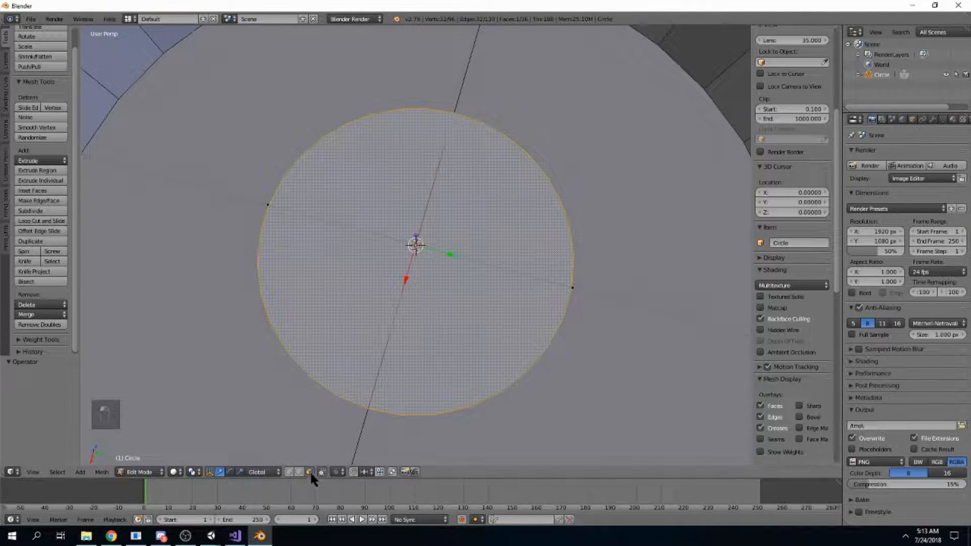
right_click(525, 100)
right_click(394, 67, "shift")
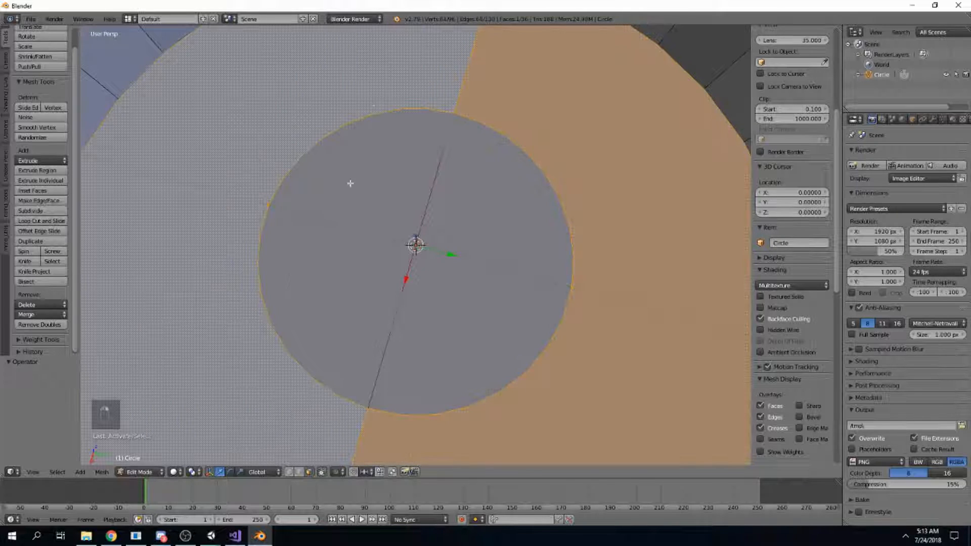
right_click(349, 181, "shift")
middle_click_drag(540, 196, 471, 283)
middle_click_drag(461, 352, 468, 271)
scroll(468, 271, "down", 7)
middle_click_drag(457, 237, 455, 287)
key("shift+d")
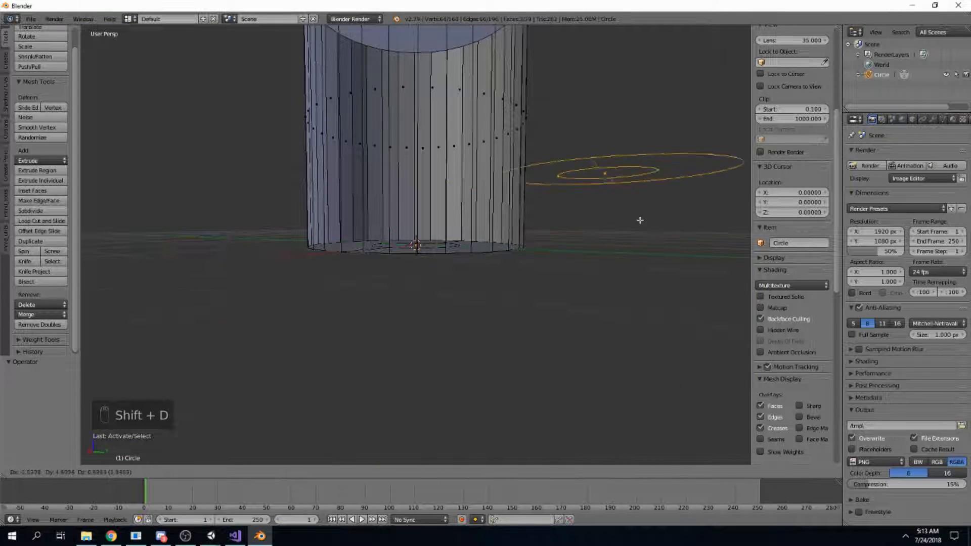
right_click(416, 414)
Try moving the duplicated base faces away from the cylinder along Y, and undo the move
middle_click_drag(522, 306, 546, 391)
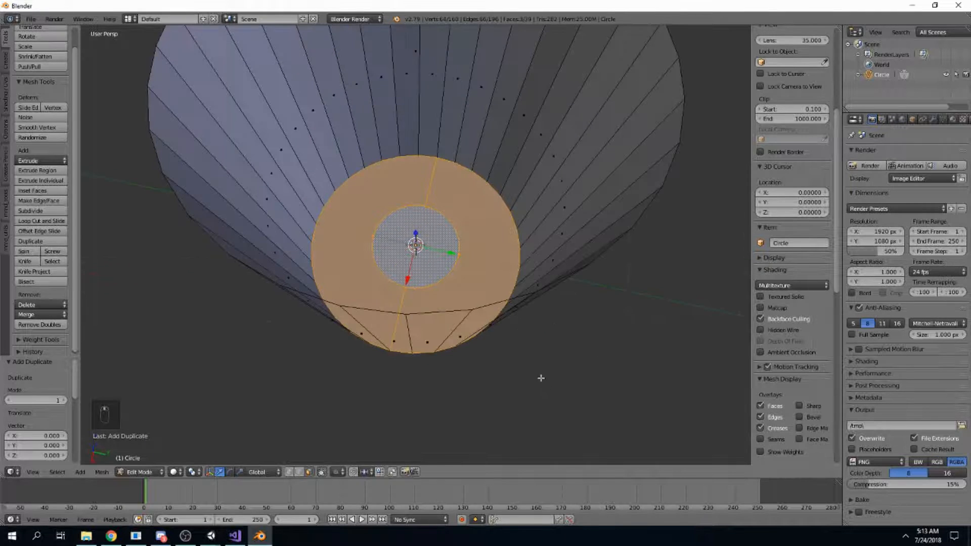
scroll(537, 352, "up", 4)
middle_click_drag(536, 351, 541, 329)
scroll(454, 247, "down", 5)
key("g")
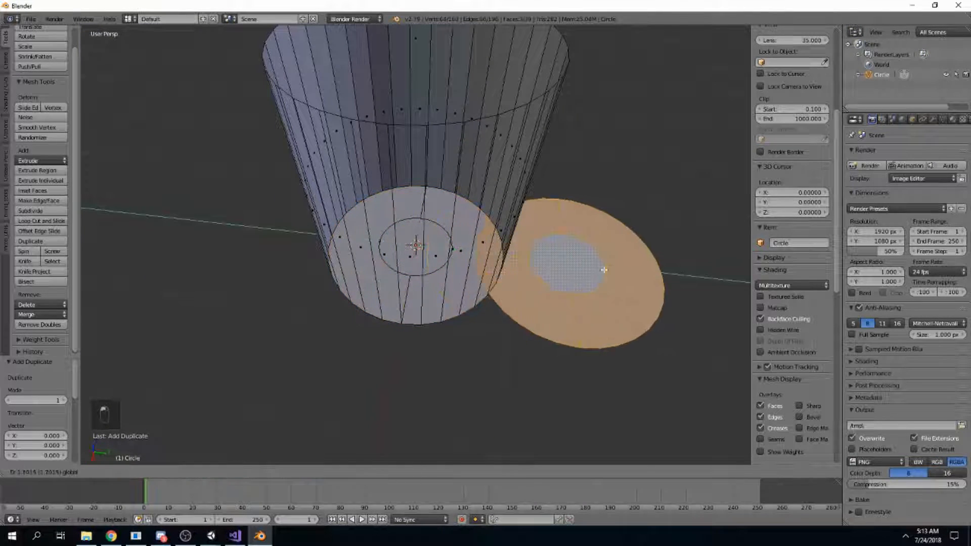
left_click(535, 425)
key("ctrl+z")
scroll(505, 358, "up", 2)
middle_click_drag(506, 358, 498, 320)
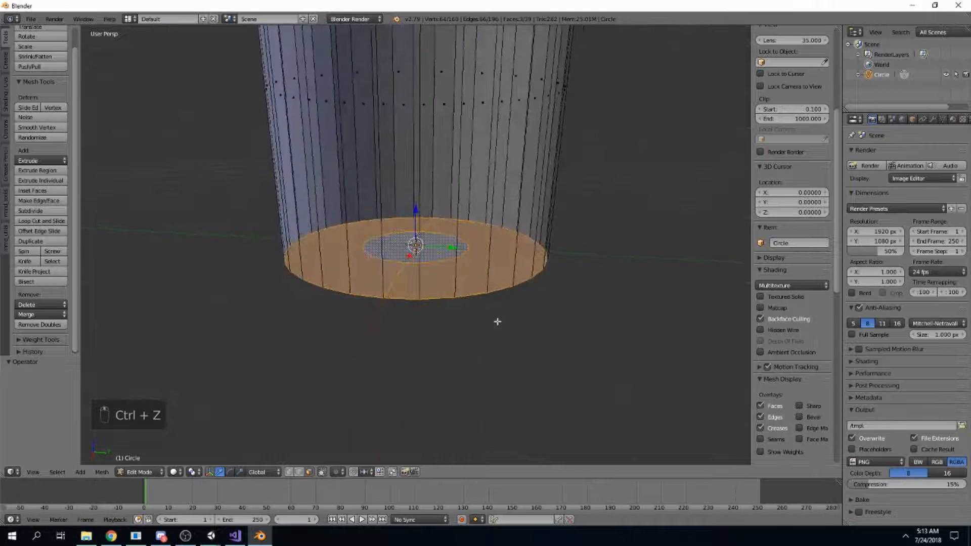
Flip the normals of the duplicated base faces
key("space")
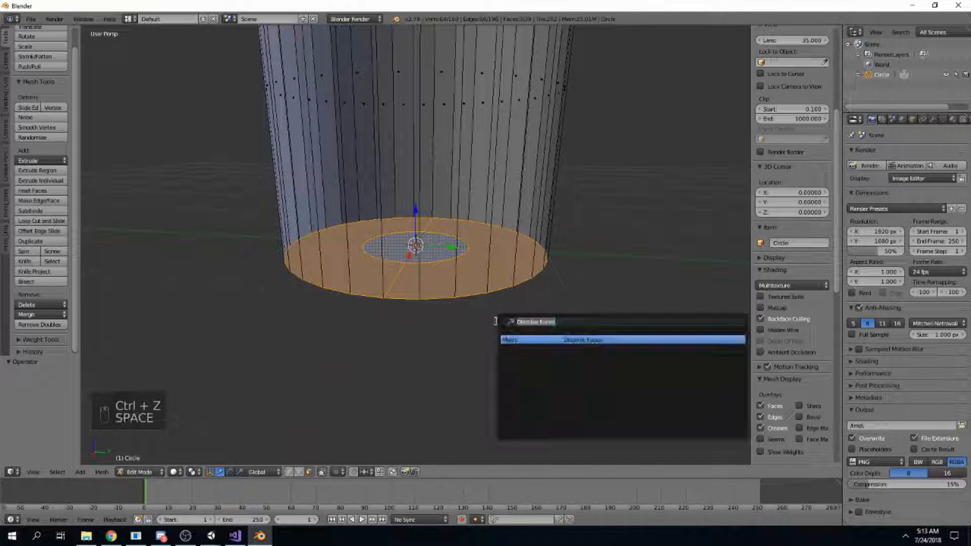
type("flip hormal")
key("Return")
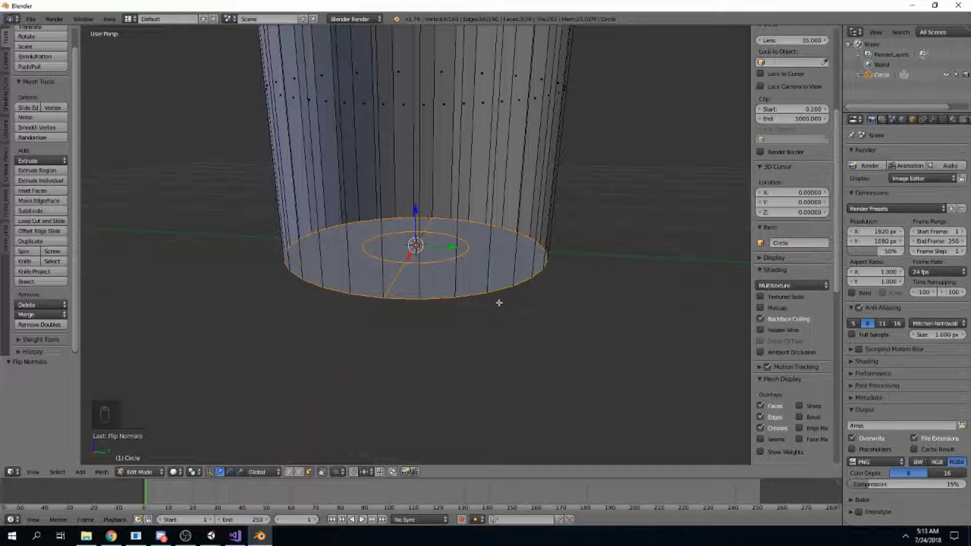
Try moving the flipped base faces about 1.524 along Y to check their facing direction, and undo the move
middle_click_drag(500, 307, 501, 276)
left_click_drag(452, 245, 645, 243)
middle_click_drag(645, 264, 643, 216)
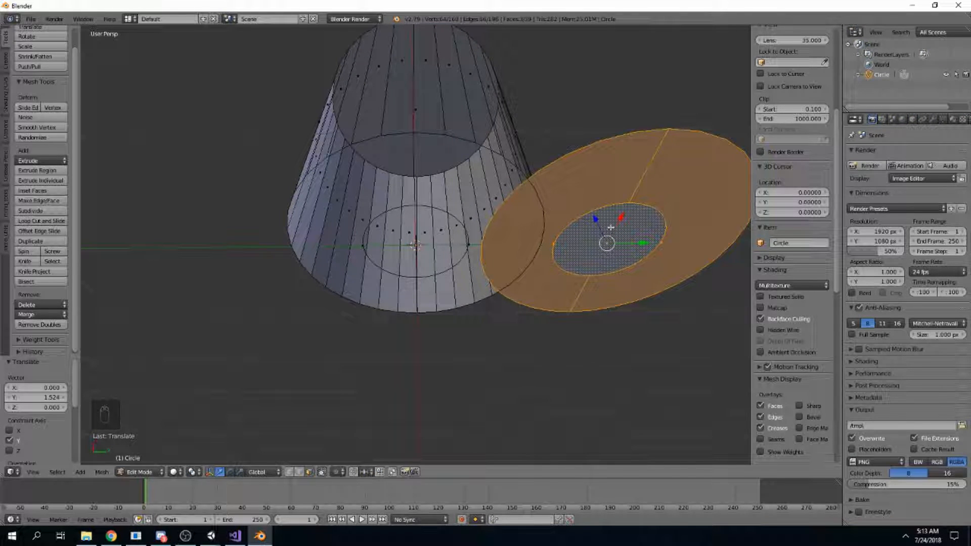
middle_click_drag(545, 238, 528, 357)
key("ctrl+z")
Merge the flipped duplicate base faces into a single disc with Dissolve Faces
key("space")
type("dissolve")
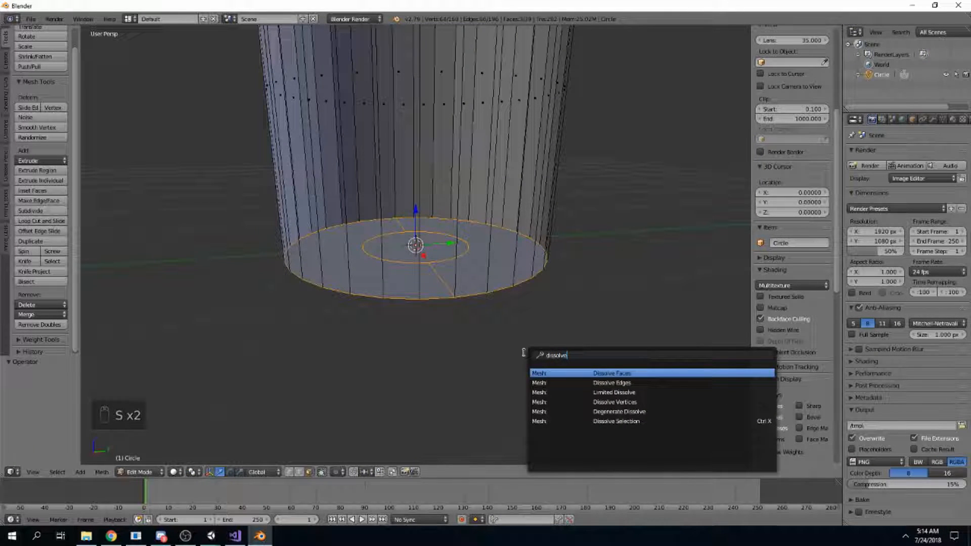
key("Return")
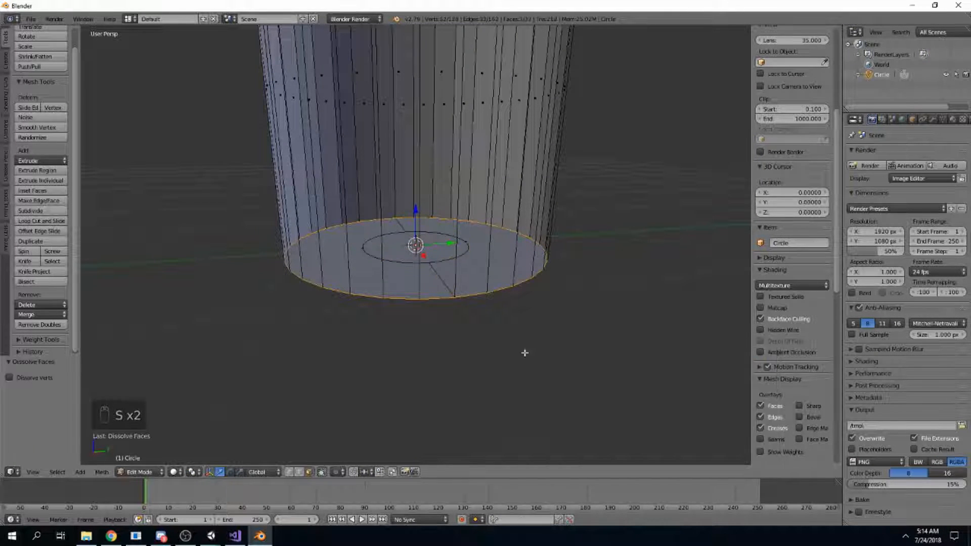
Try pulling the merged disc out from under the cylinder along Y, and undo the move
middle_click_drag(411, 271, 411, 229)
left_click_drag(453, 246, 703, 225)
middle_click_drag(577, 271, 584, 231)
key("ctrl+z")
Inspect the cylinder's overlapping base disc, cut ring and walls from below and above
middle_click_drag(641, 282, 530, 202)
scroll(528, 372, "up", 3)
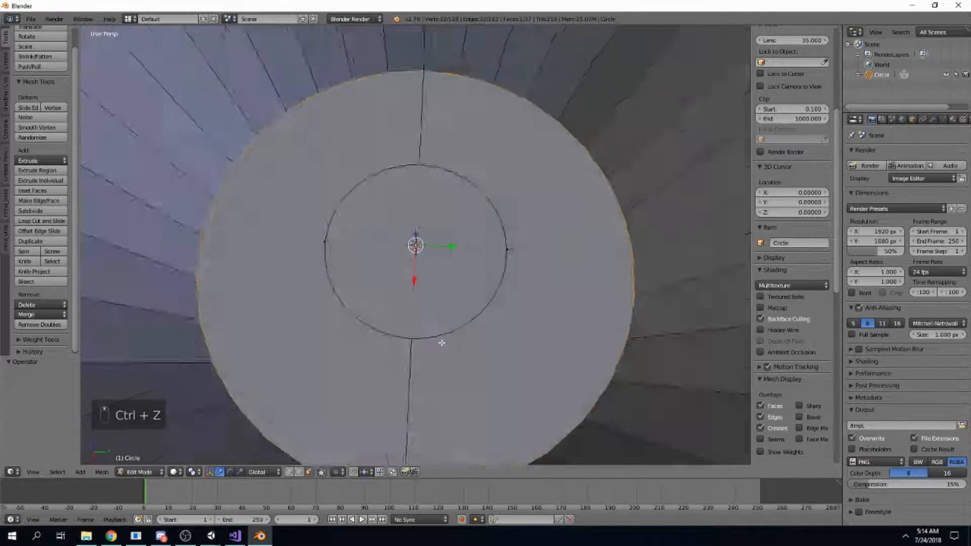
middle_click_drag(442, 343, 423, 120)
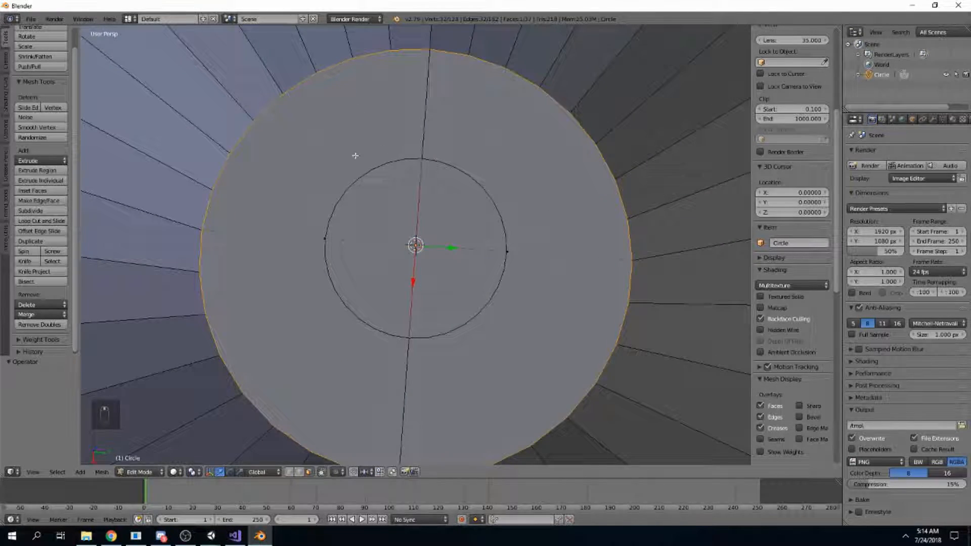
middle_click_drag(470, 235, 446, 114)
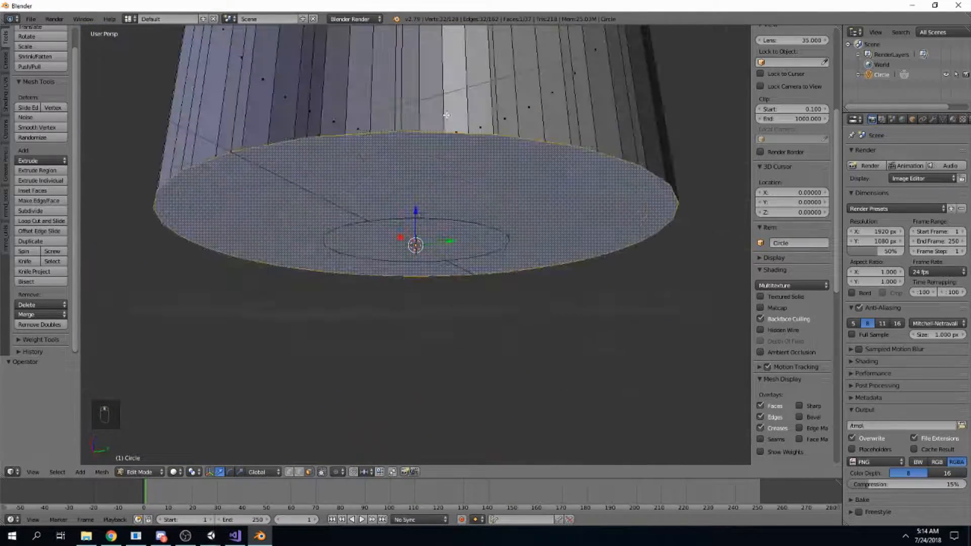
scroll(445, 104, "down", 2)
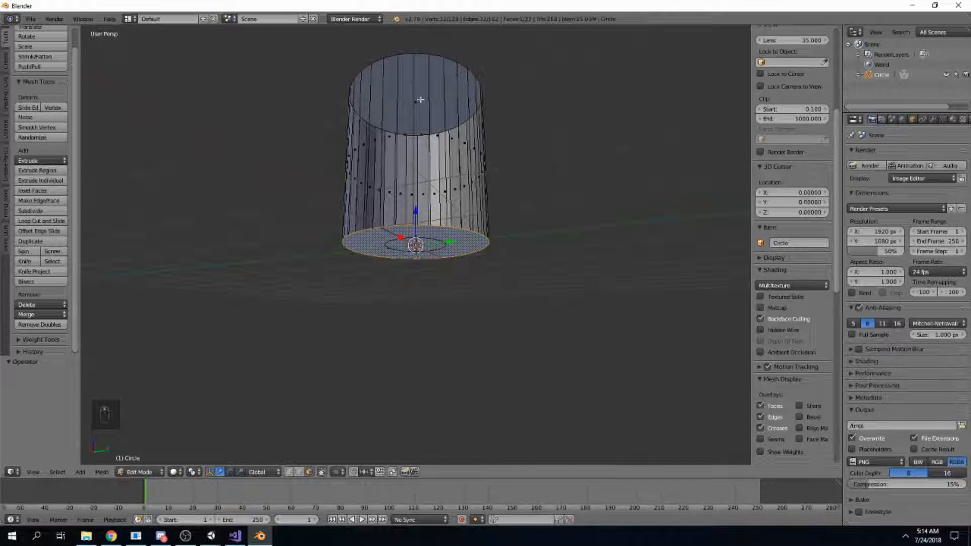
middle_click_drag(602, 243, 569, 349)
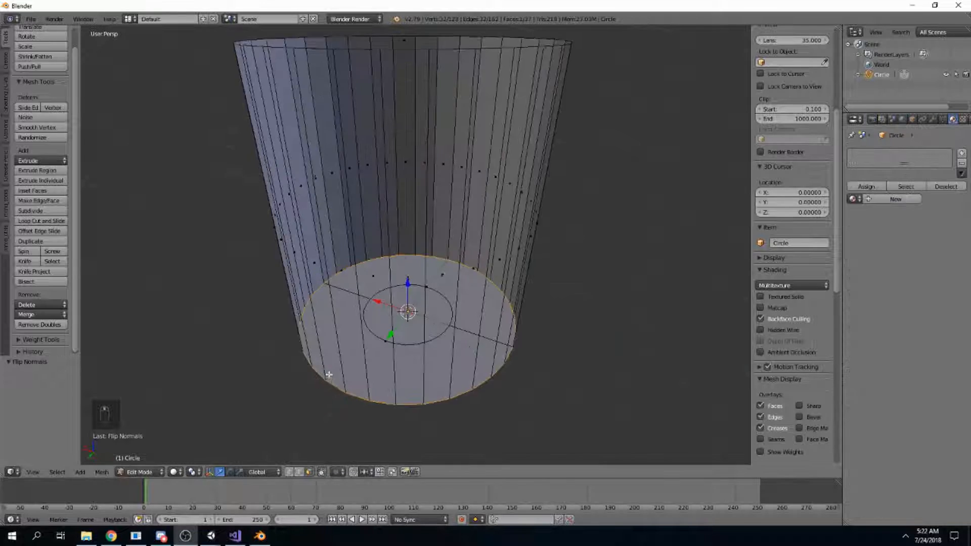
middle_click_drag(332, 364, 362, 384)
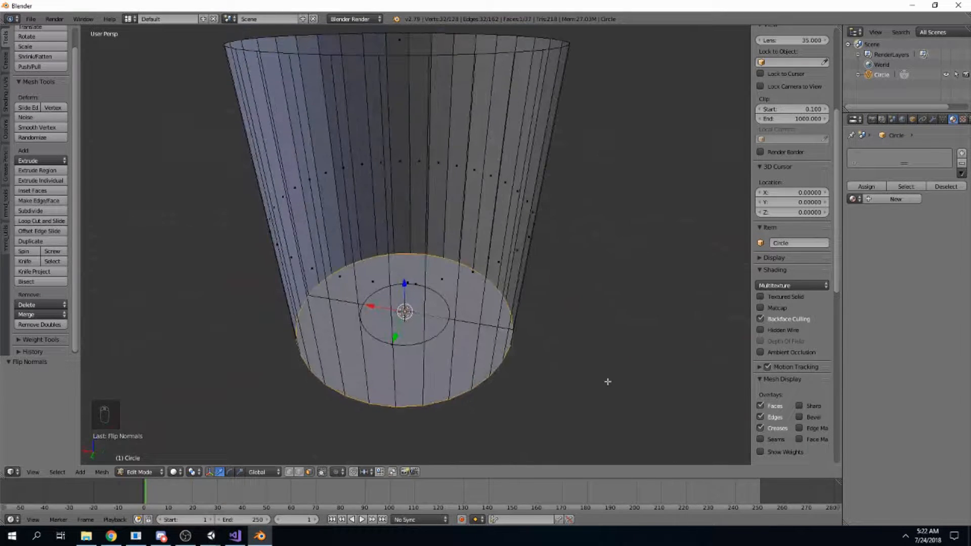
Switch to Unity and examine the portal cylinder's blue walls, red floor and central portal disc from outside and inside
left_click(210, 535)
right_click_drag(461, 229, 466, 174)
key("w")
key("s")
right_click_drag(607, 252, 594, 169)
key("s")
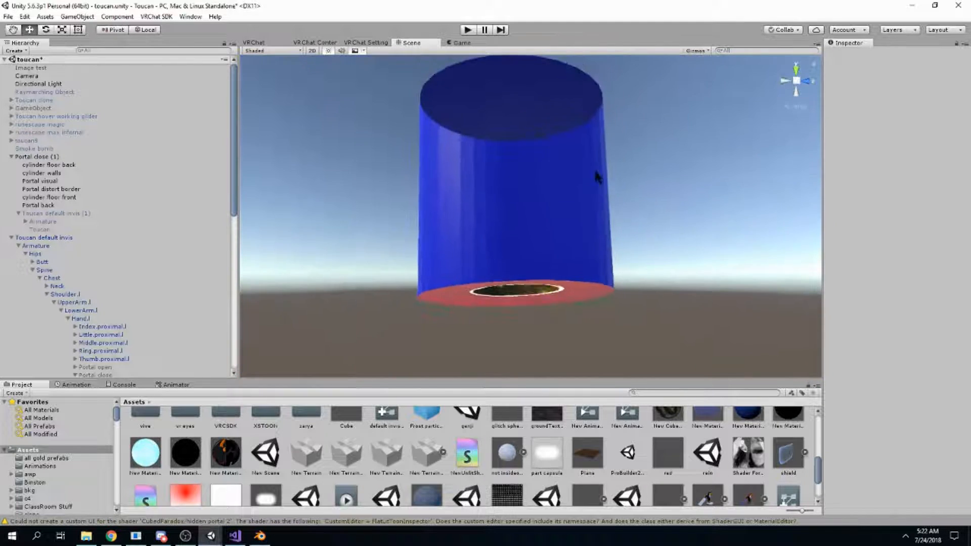
key("w")
right_click_drag(529, 291, 506, 202)
key("q")
key("e")
right_click_drag(504, 259, 498, 184)
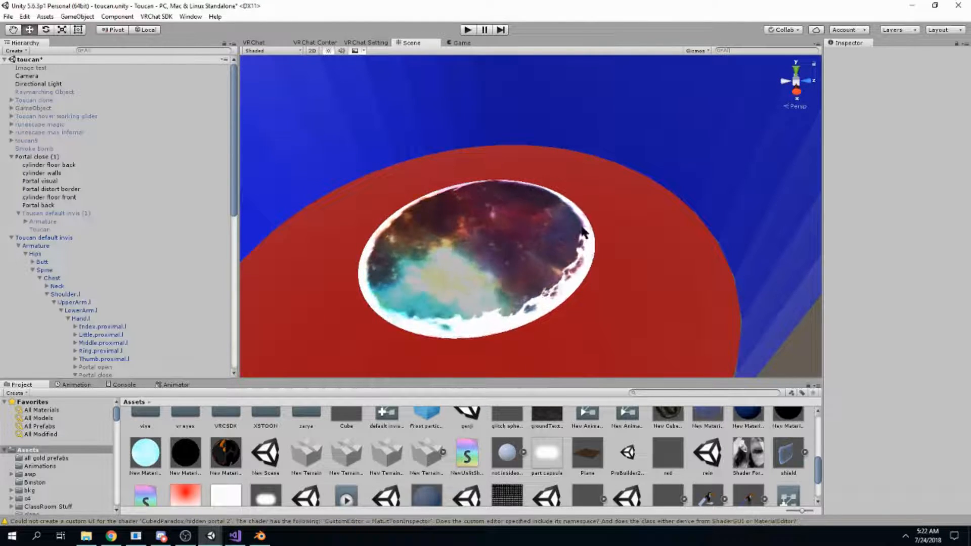
Switch back to Blender and add four material slots to the cylinder
left_click(260, 536)
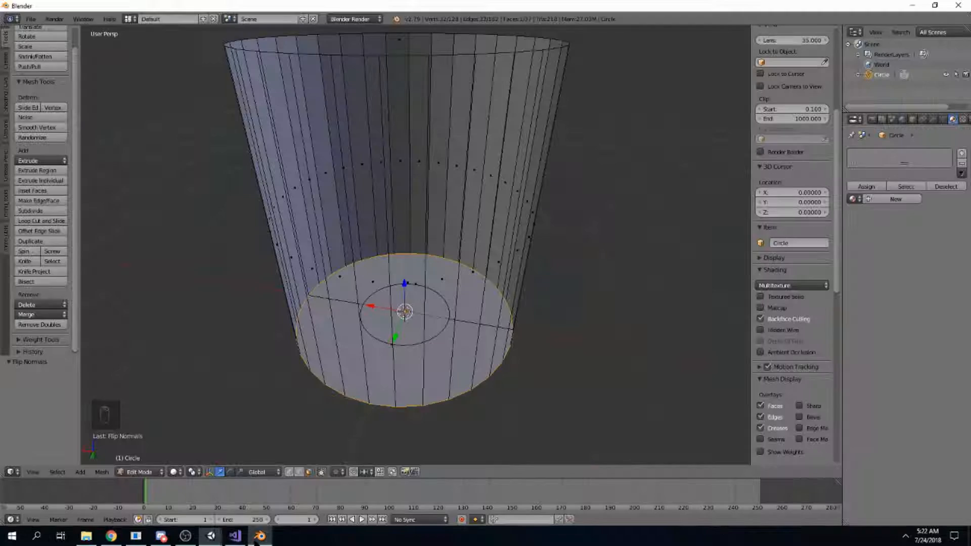
left_click(962, 154)
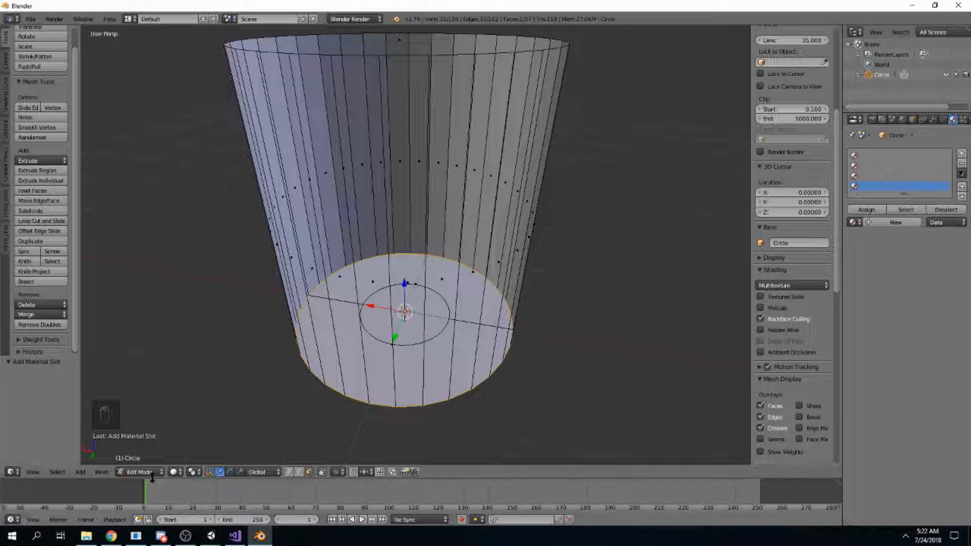
Leave Edit Mode and create a green material named Green in the cylinder's first material slot
key("Tab")
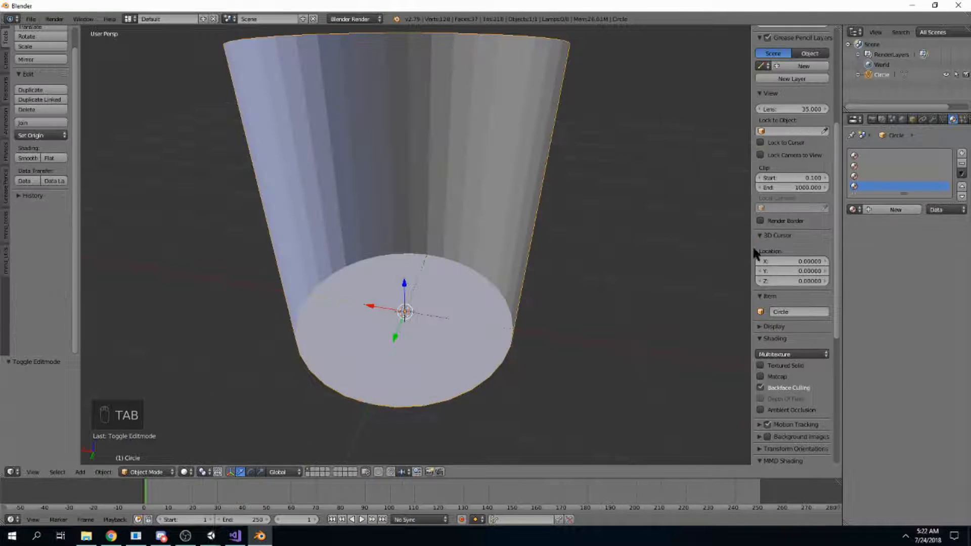
left_click(863, 156)
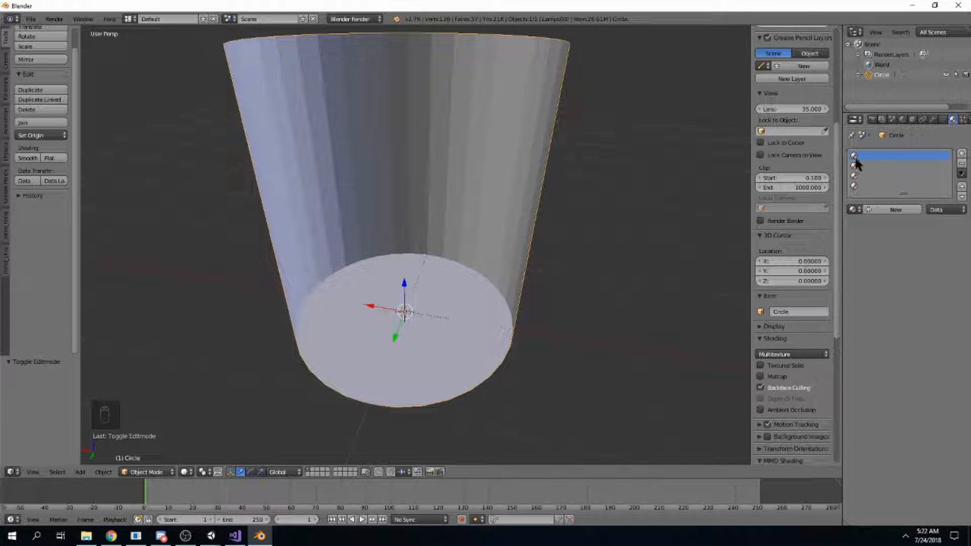
left_click(893, 210)
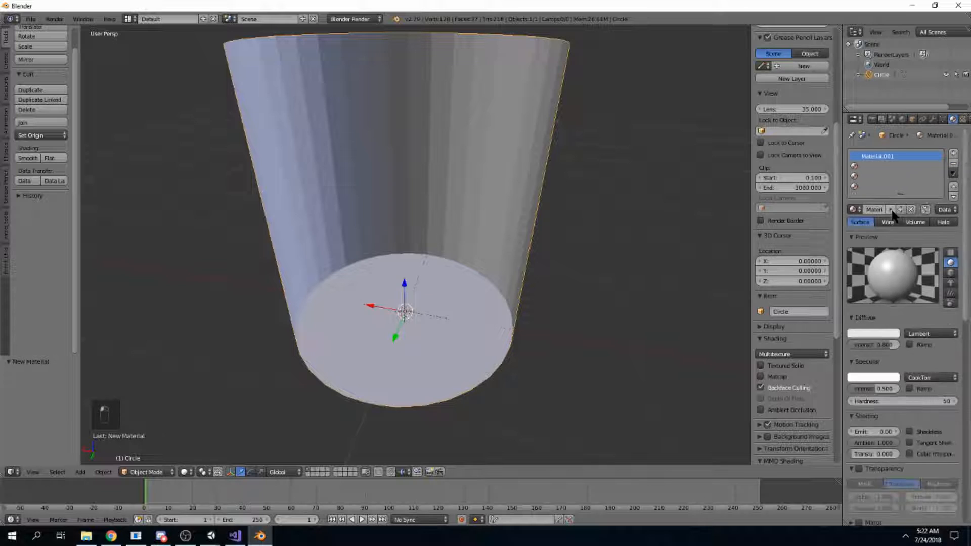
left_click(879, 334)
left_click_drag(846, 234, 813, 216)
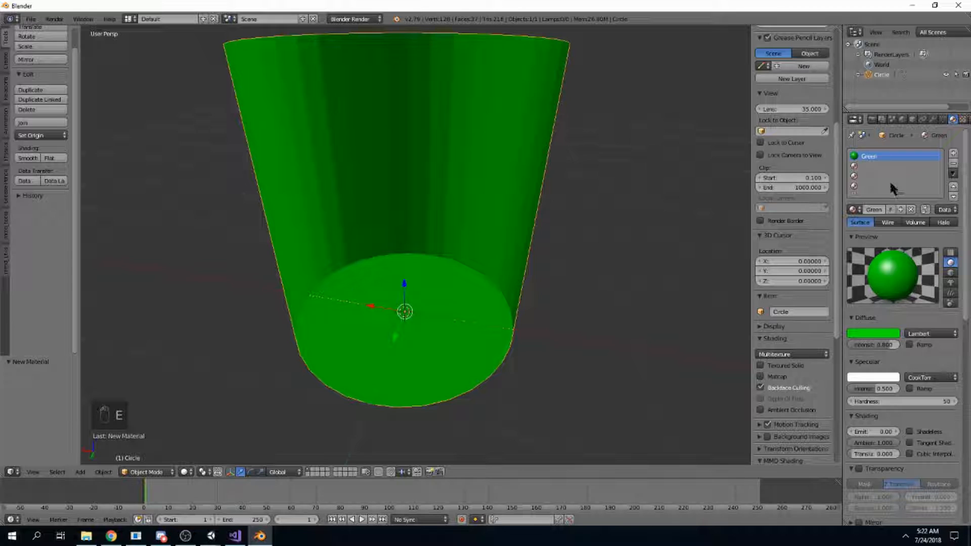
Create a blue material named Blue in the second material slot
left_click(860, 162)
left_click(893, 209)
left_click(883, 333)
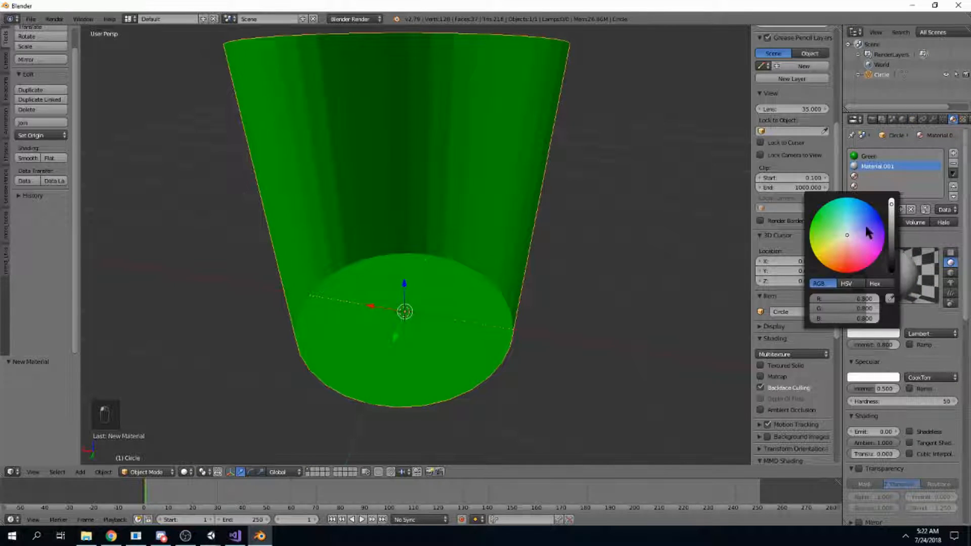
left_click(866, 242)
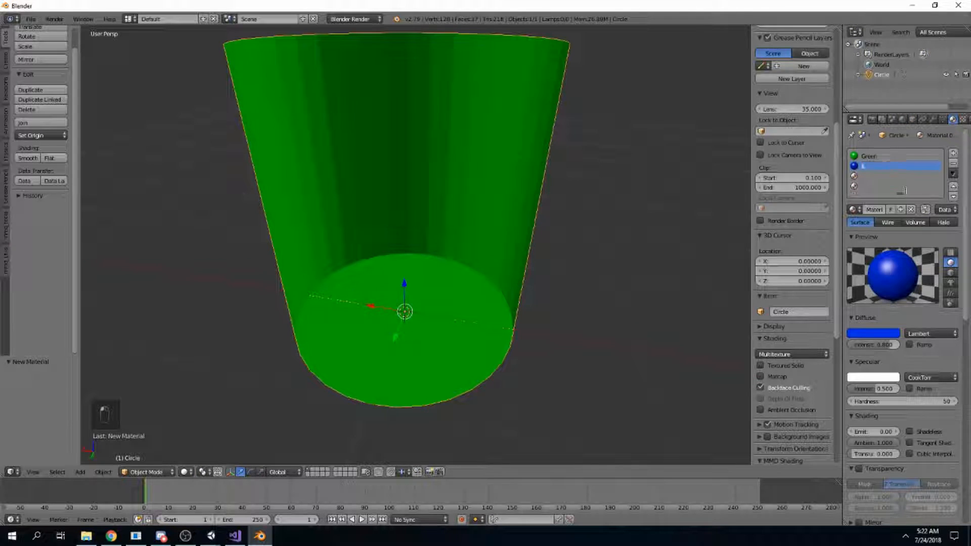
Create a red material named Red in the third material slot
left_click(863, 177)
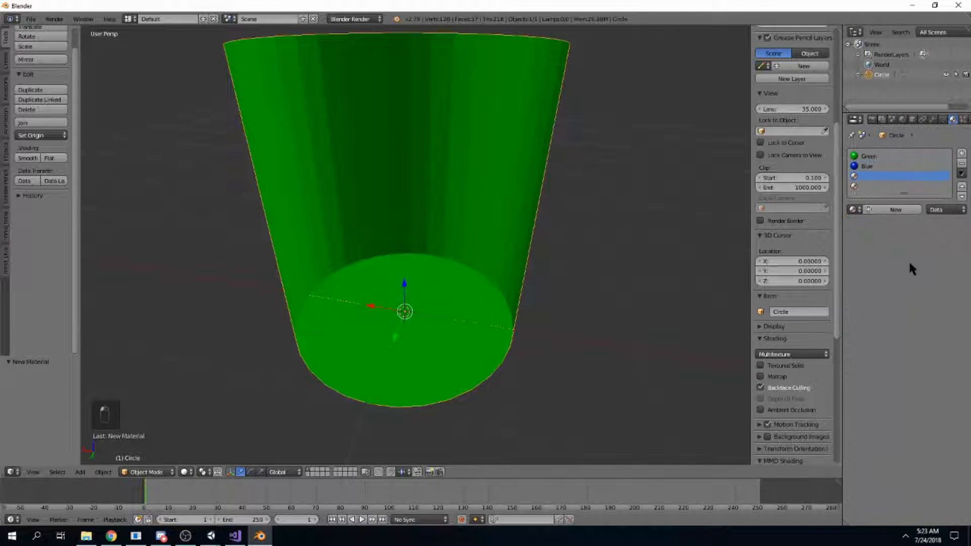
left_click(883, 210)
left_click(867, 334)
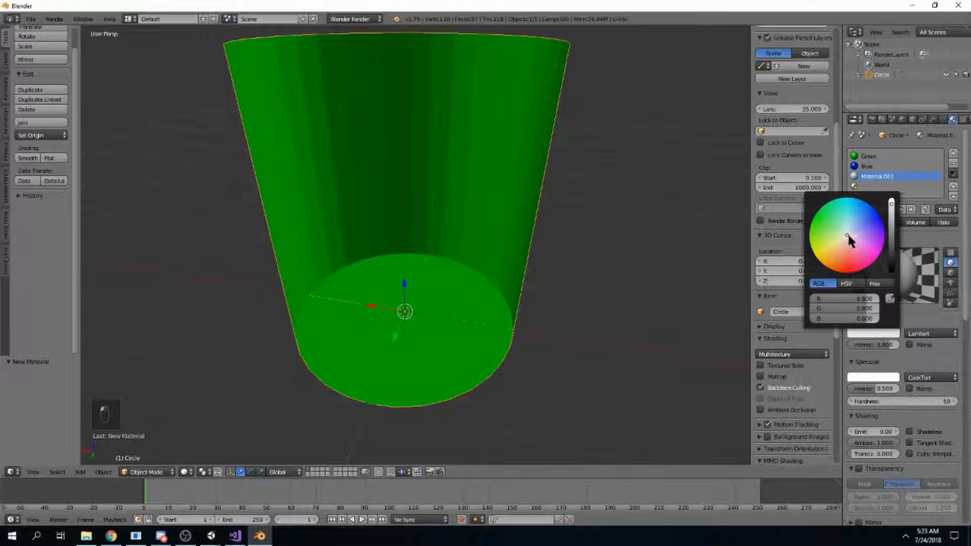
left_click(847, 267)
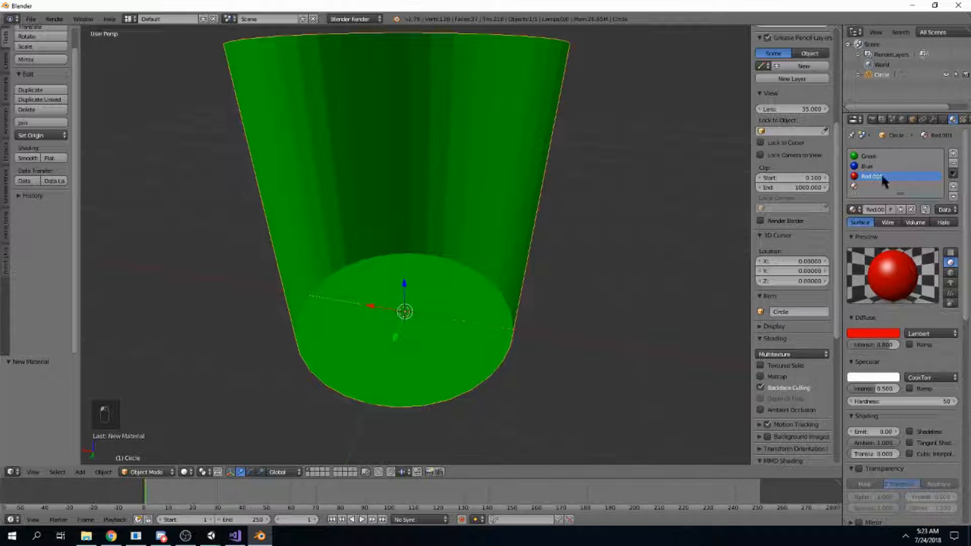
key("BackSpace")
key("BackSpace")
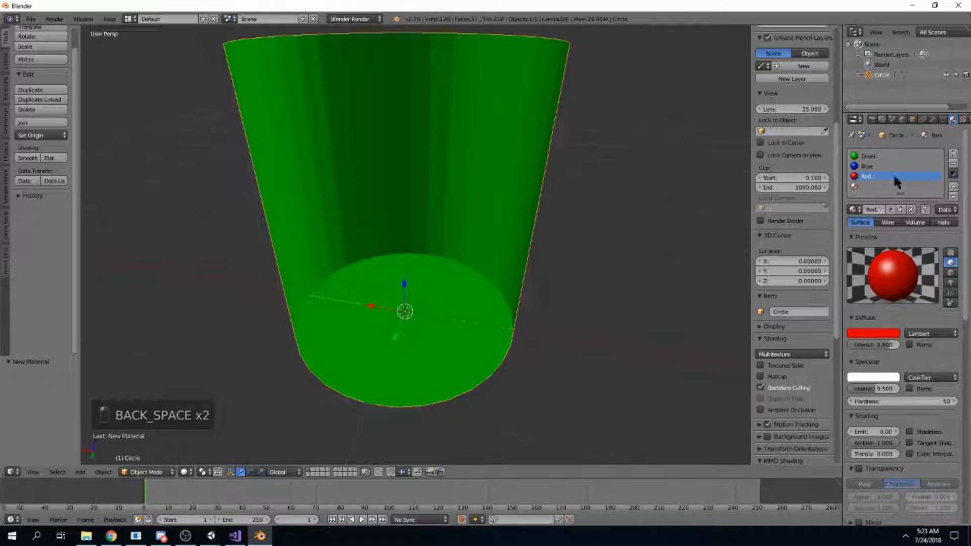
Create a purple material named Purple.001 in the fourth material slot
left_click(881, 185)
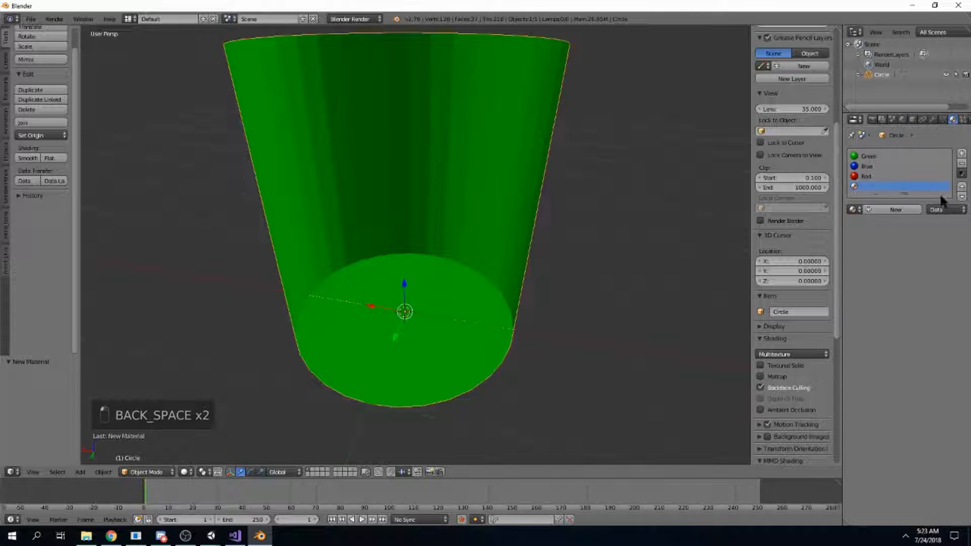
left_click(884, 208)
left_click(877, 336)
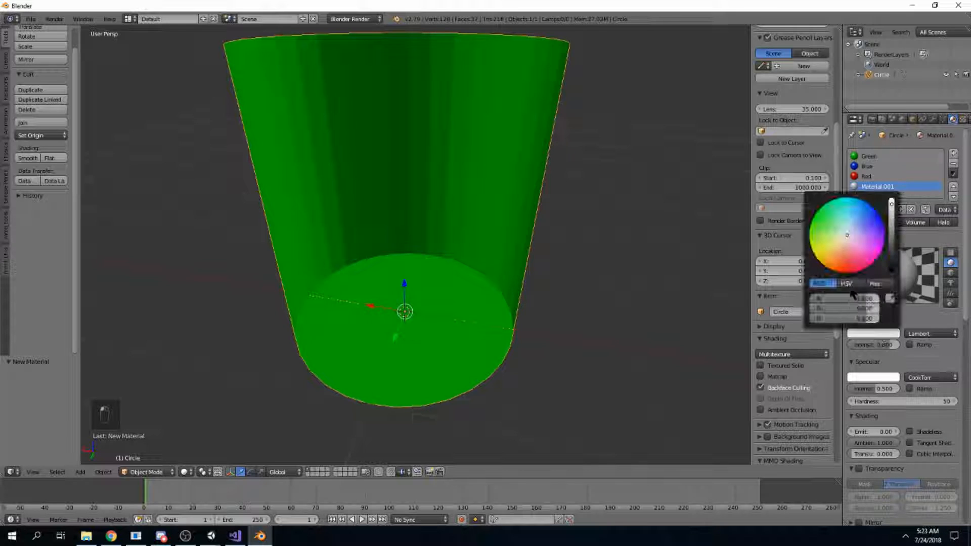
left_click(870, 255)
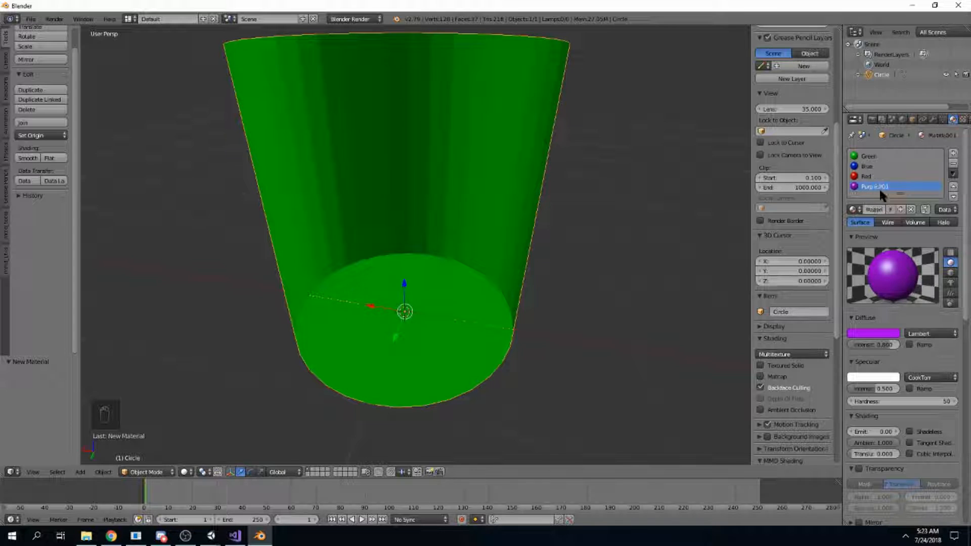
Return to Edit Mode and select one half of the floor ring together with the bottom disc
middle_click_drag(524, 249, 498, 221)
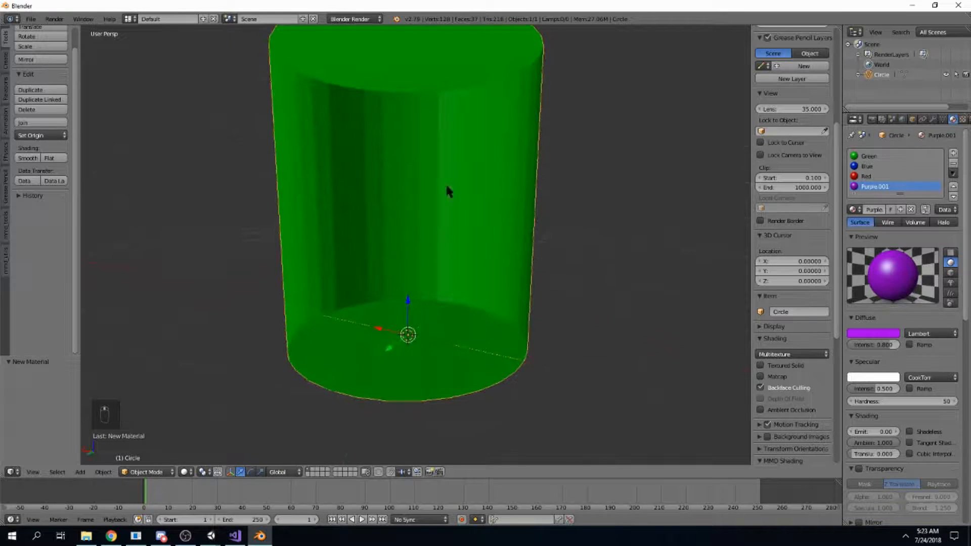
middle_click_drag(377, 253, 445, 354)
middle_click_drag(574, 256, 579, 230)
scroll(520, 225, "up", 4)
scroll(515, 241, "down", 2)
scroll(511, 230, "up", 4)
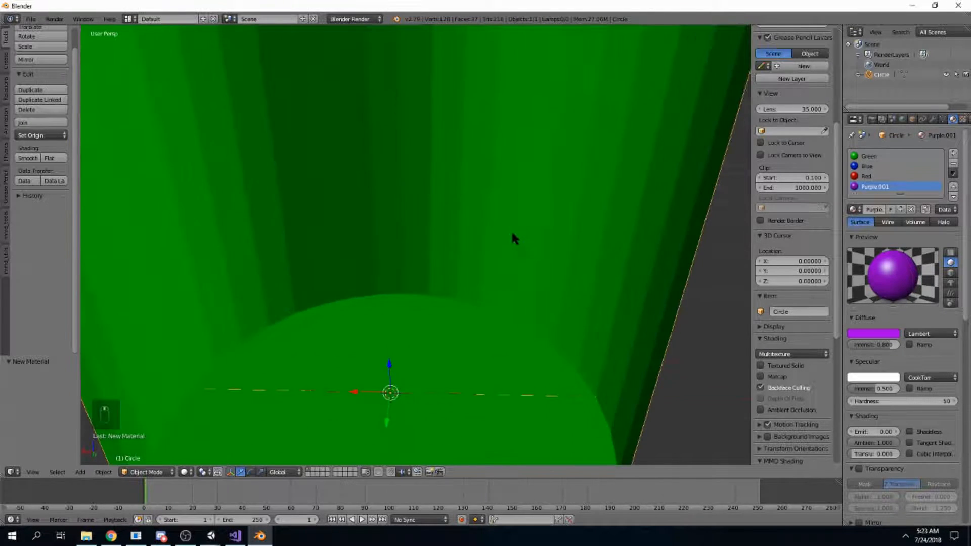
middle_click_drag(486, 151, 464, 194)
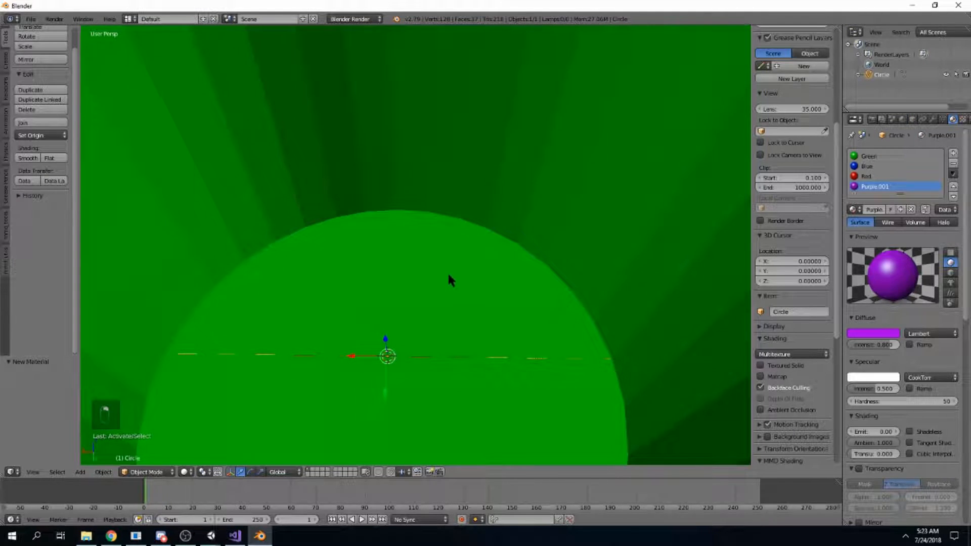
key("Tab")
right_click(505, 296)
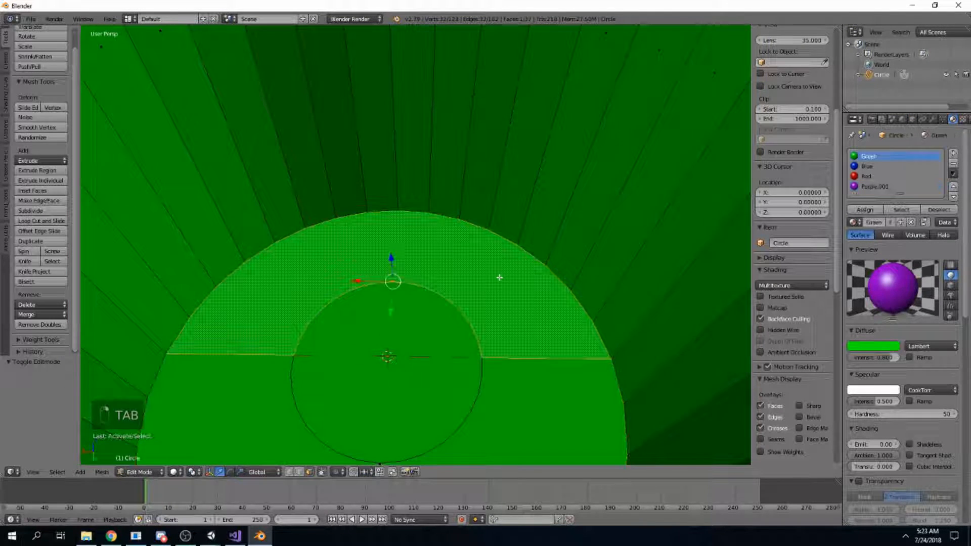
middle_click_drag(500, 304, 523, 366)
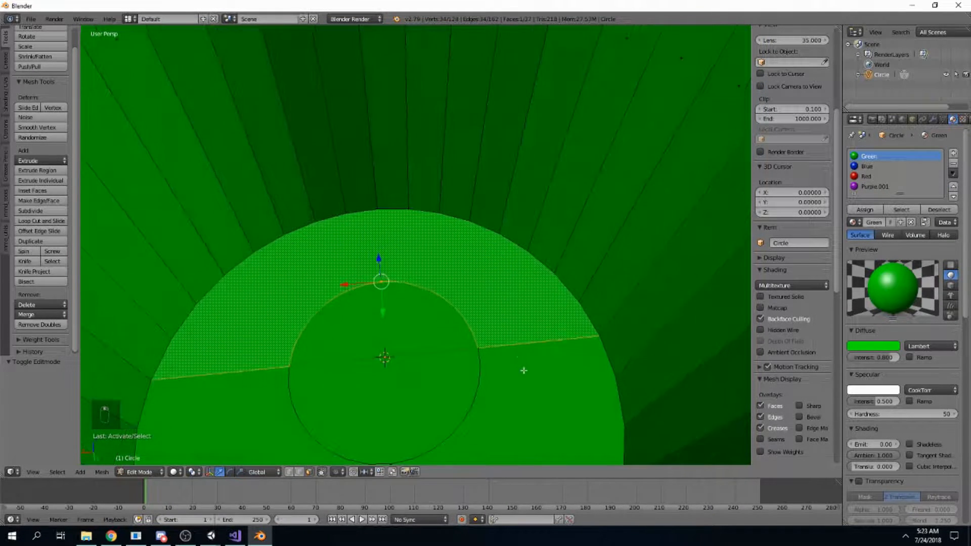
right_click(532, 370, "shift")
Try moving the selected floor faces away from the cylinder to check which ones are selected, cancelling each move
scroll(438, 325, "down", 5)
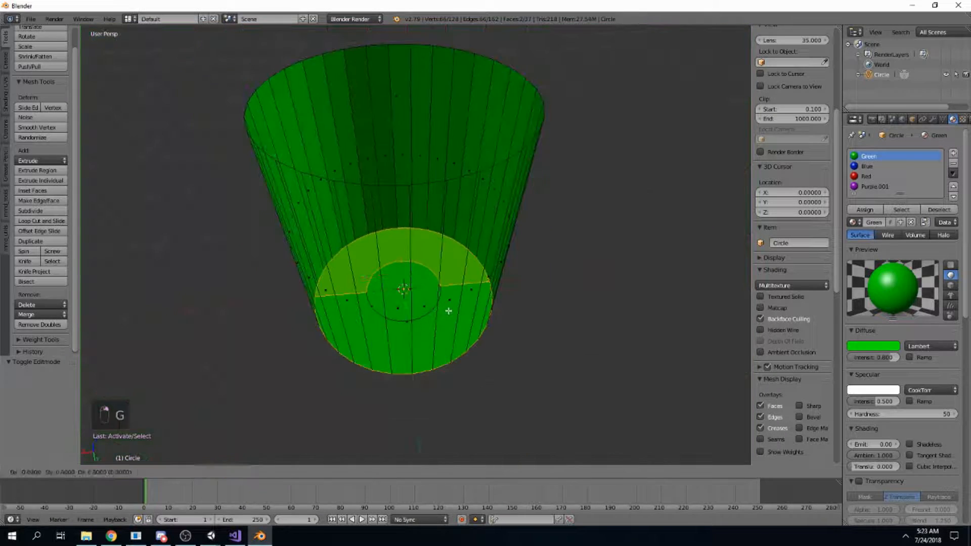
key("g")
right_click(494, 166)
scroll(453, 286, "up", 4)
middle_click_drag(453, 286, 497, 249)
scroll(497, 249, "up", 2)
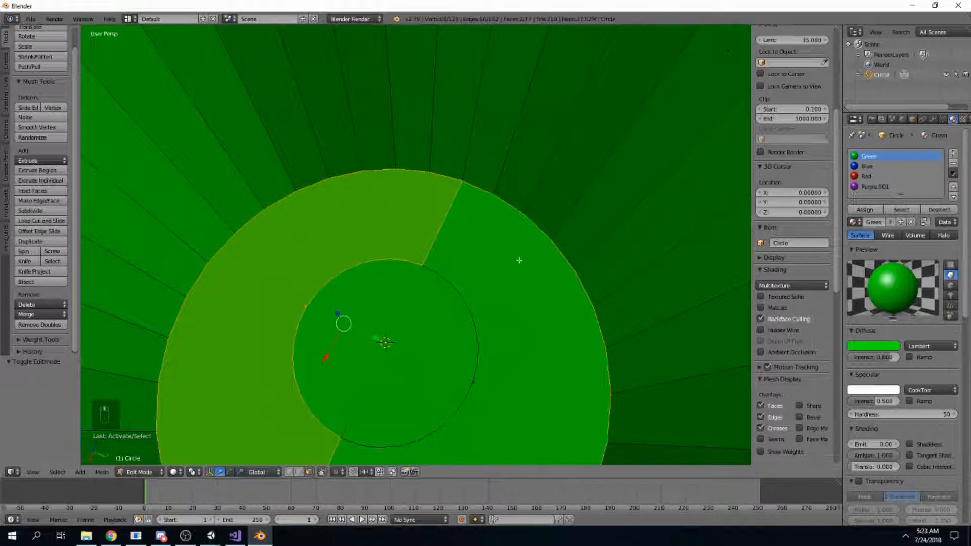
middle_click_drag(528, 298, 445, 193)
scroll(495, 252, "down", 4)
middle_click_drag(495, 252, 470, 311)
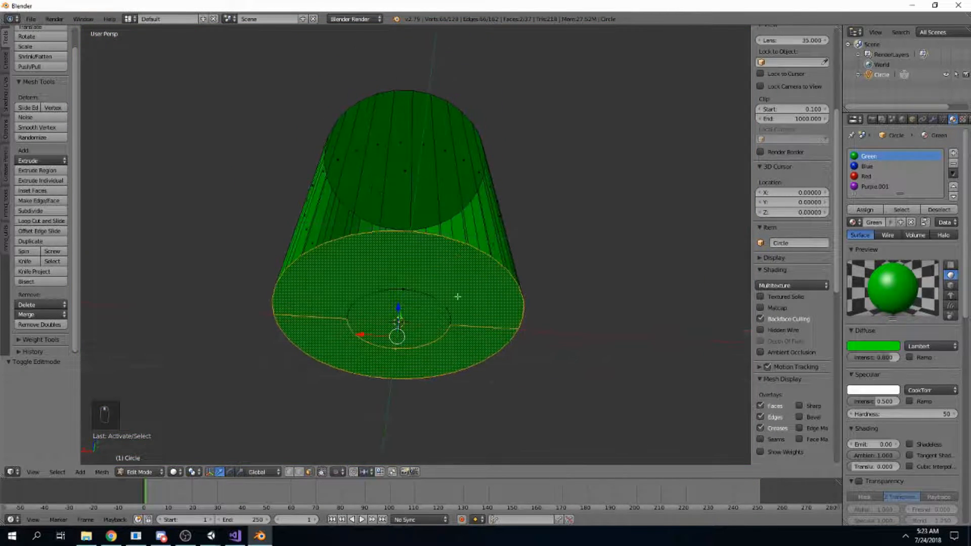
key("g")
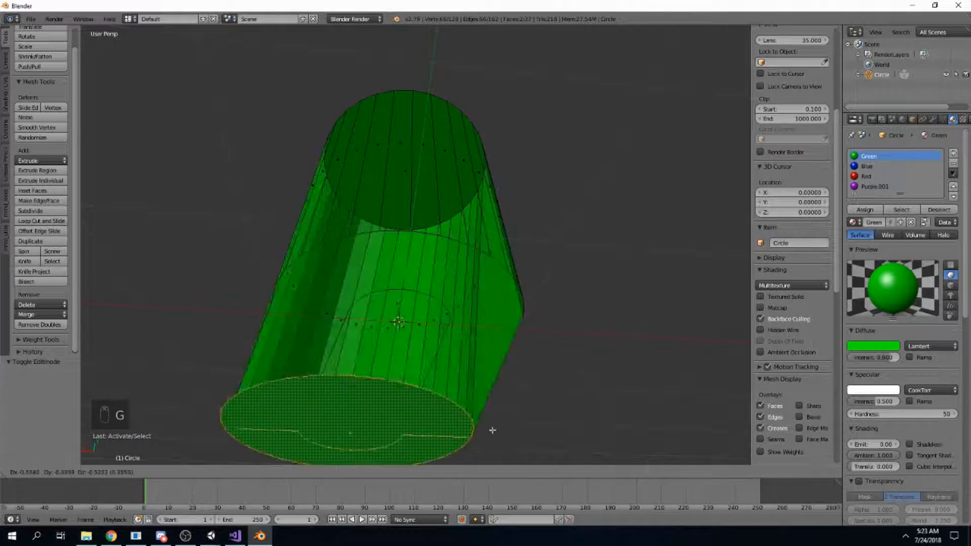
right_click(570, 338)
key("g")
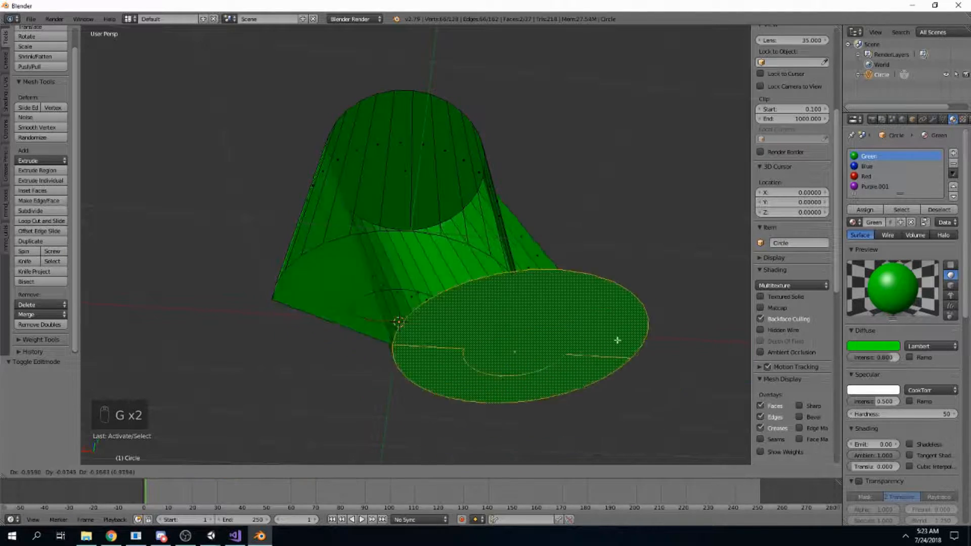
right_click(590, 373)
Deselect the ring half and hide the remaining selected bottom disc
middle_click_drag(591, 374, 492, 325)
scroll(443, 252, "up", 4)
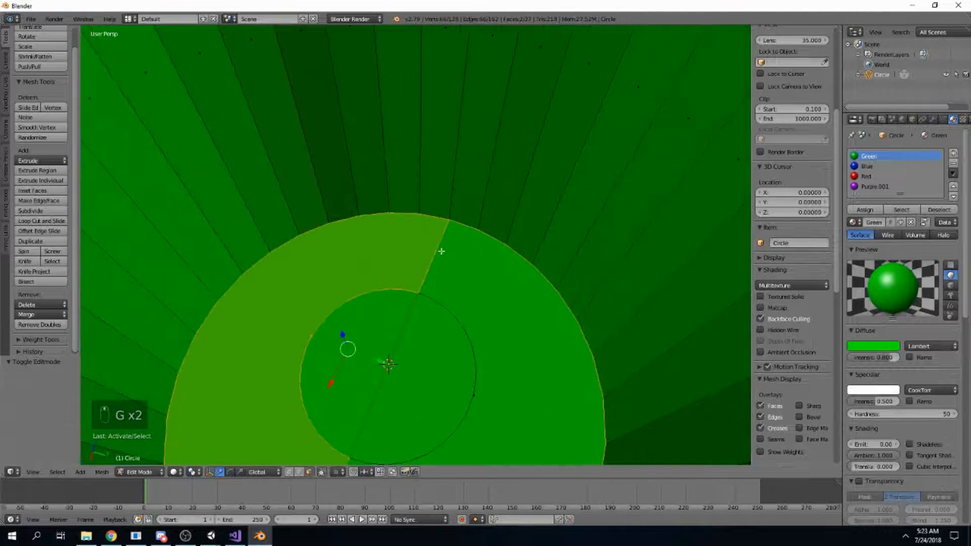
right_click(377, 255, "shift")
middle_click_drag(449, 286, 428, 262)
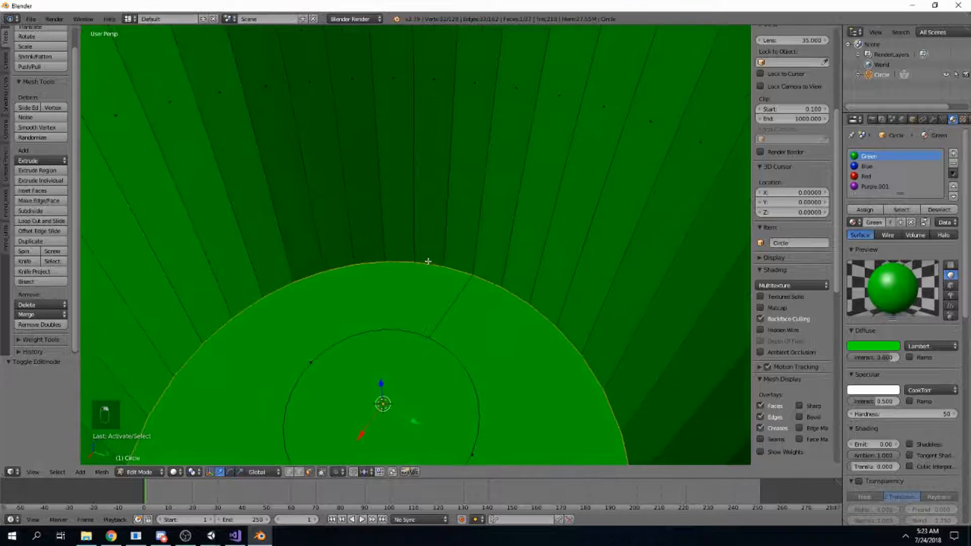
middle_click_drag(414, 316, 473, 318)
scroll(462, 253, "down", 3)
key("g")
right_click(511, 386)
middle_click_drag(511, 386, 491, 317)
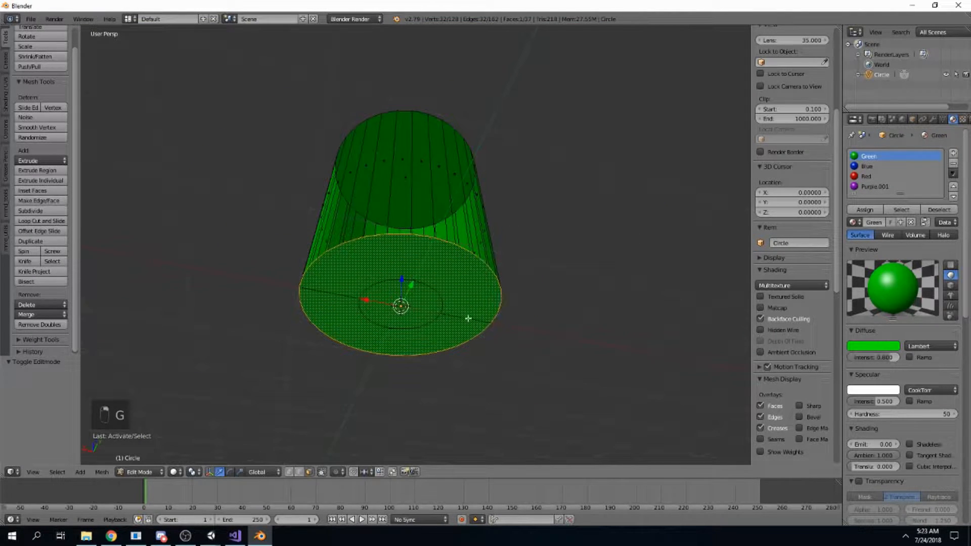
mouse_move(507, 284)
middle_mouse_down()
mouse_move(516, 320)
mouse_move(511, 273)
middle_mouse_up()
key("h")
Select both halves of the inner floor ring and assign the Red material to them
scroll(511, 273, "up", 3)
scroll(519, 350, "up", 5)
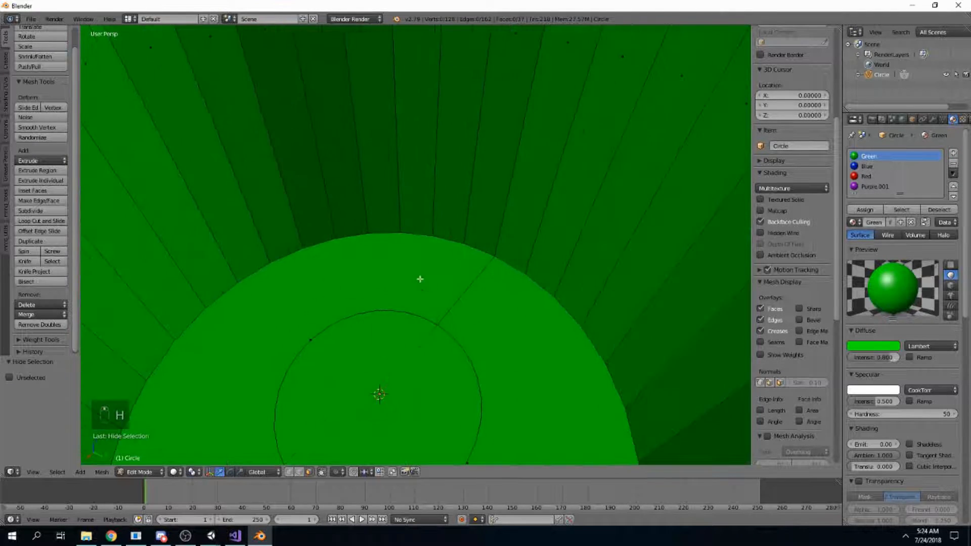
right_click(384, 266)
right_click(533, 343, "shift")
middle_click_drag(452, 308, 553, 370)
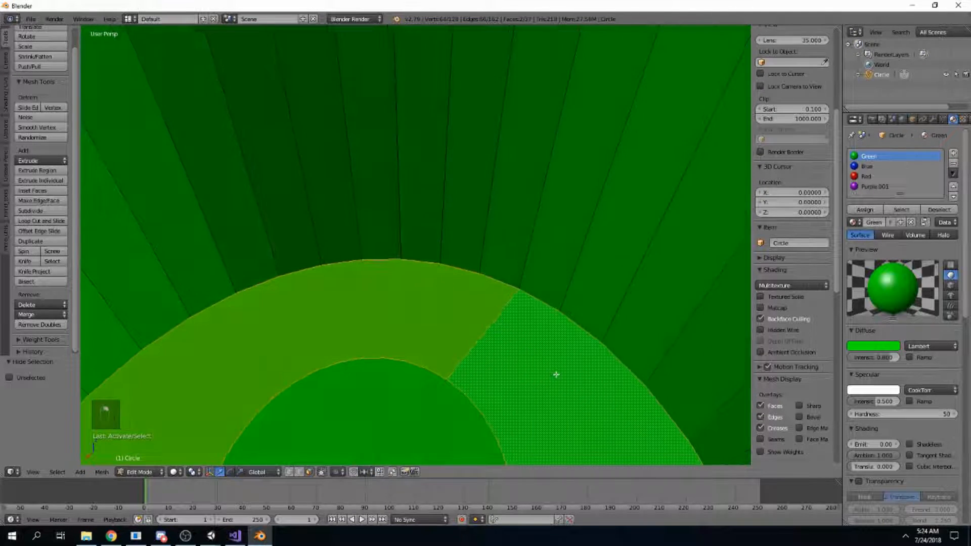
key("g")
right_click(450, 264)
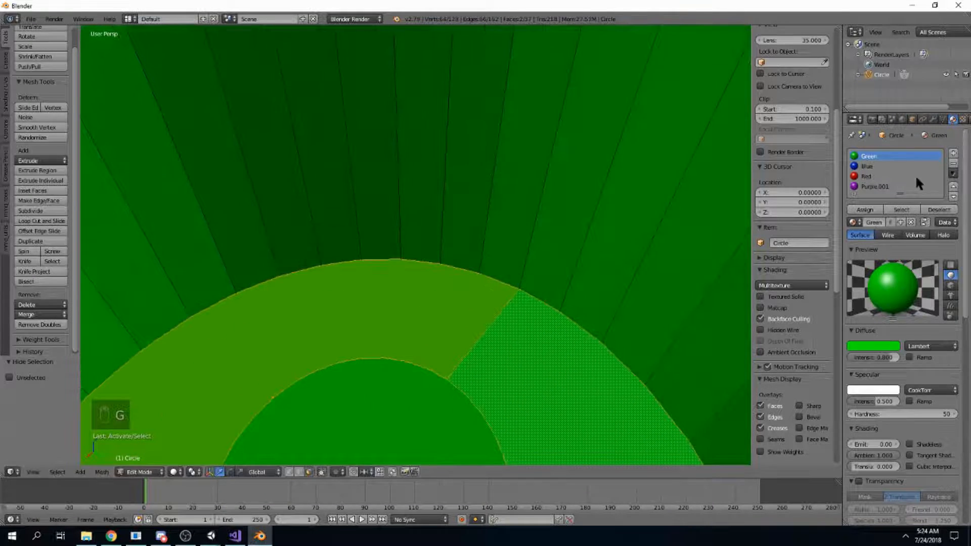
left_click(868, 175)
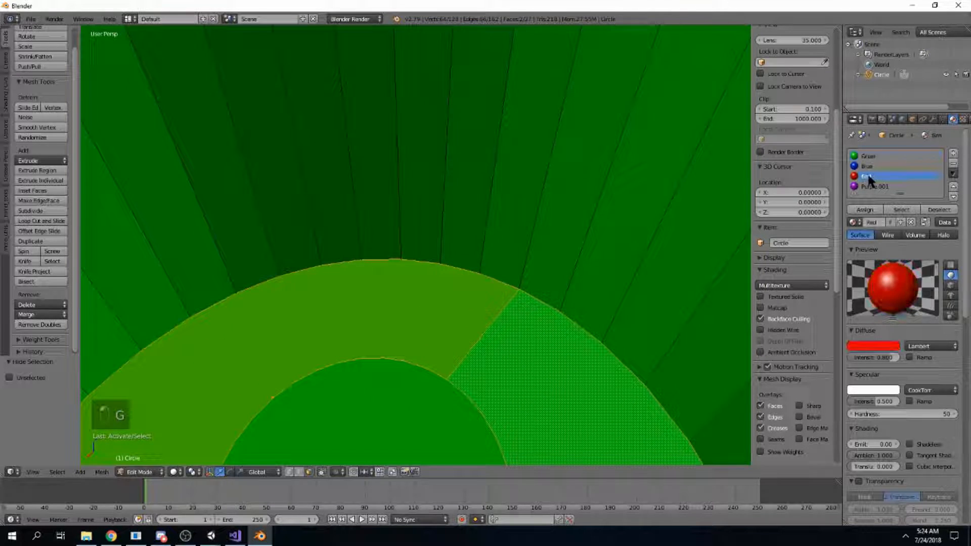
left_click(865, 210)
Reveal the hidden geometry and select only the cylinder's bottom disc
scroll(524, 319, "down", 3)
middle_click_drag(524, 319, 499, 269)
key("space")
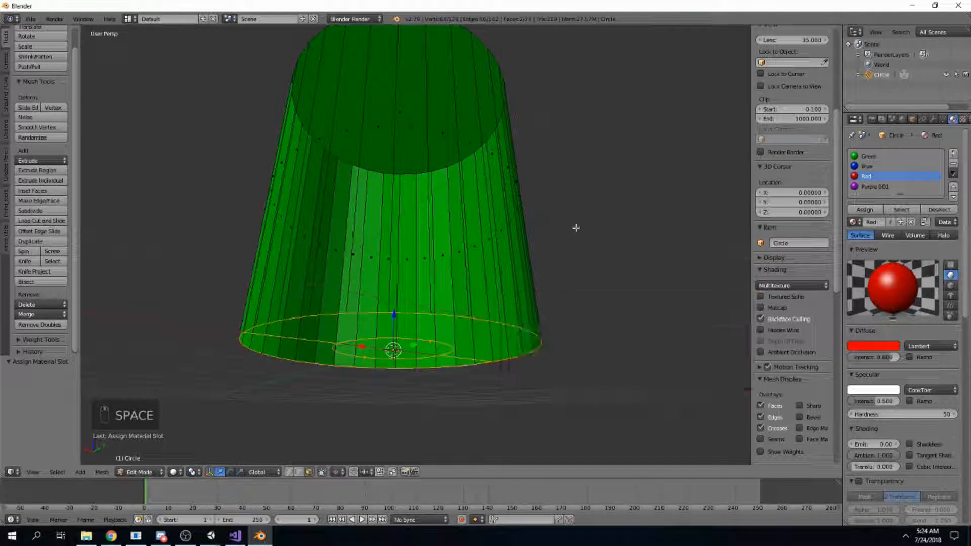
key("alt+h")
middle_click_drag(570, 271, 533, 271)
right_click(506, 248)
Try moving the bottom disc away from the cylinder to check the selection, cancelling each move
key("g")
key("g")
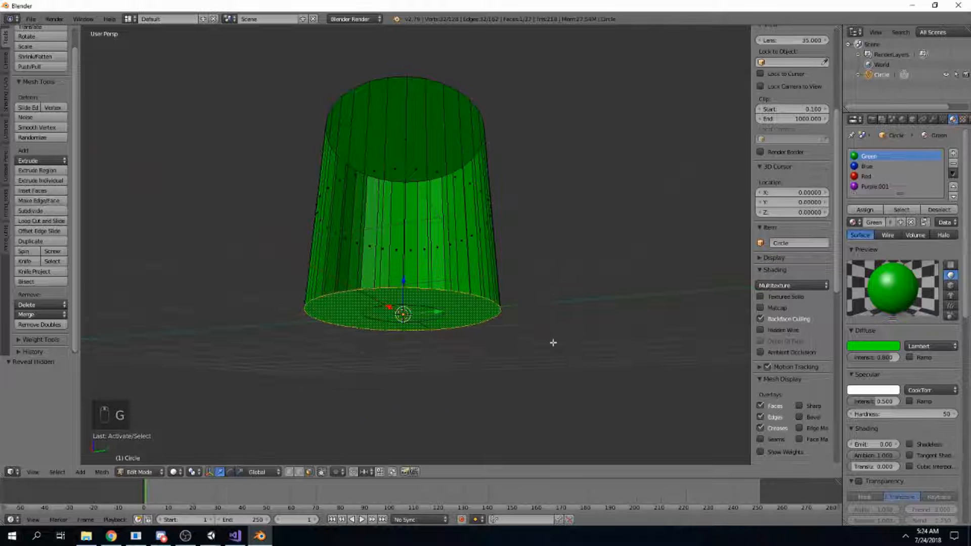
right_click(468, 258)
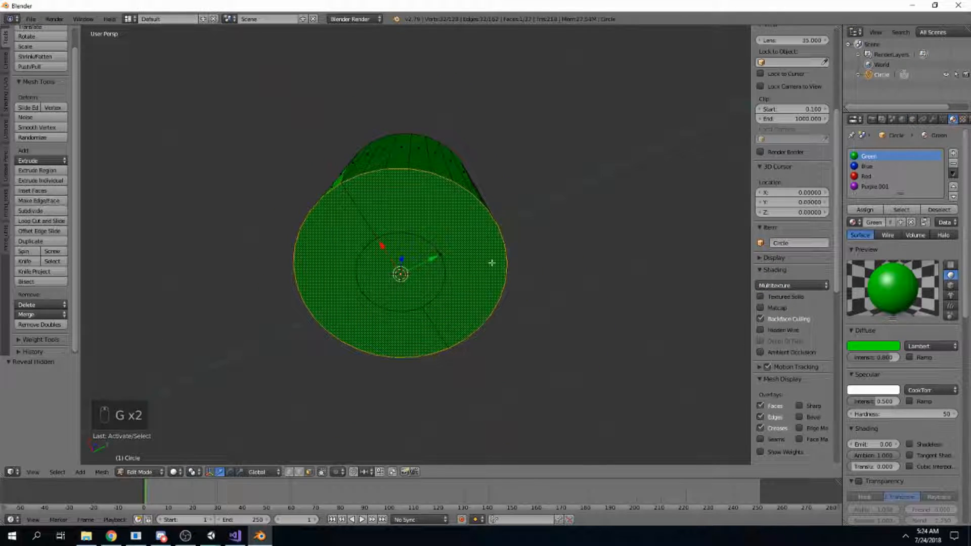
middle_click_drag(506, 281, 482, 293)
key("g")
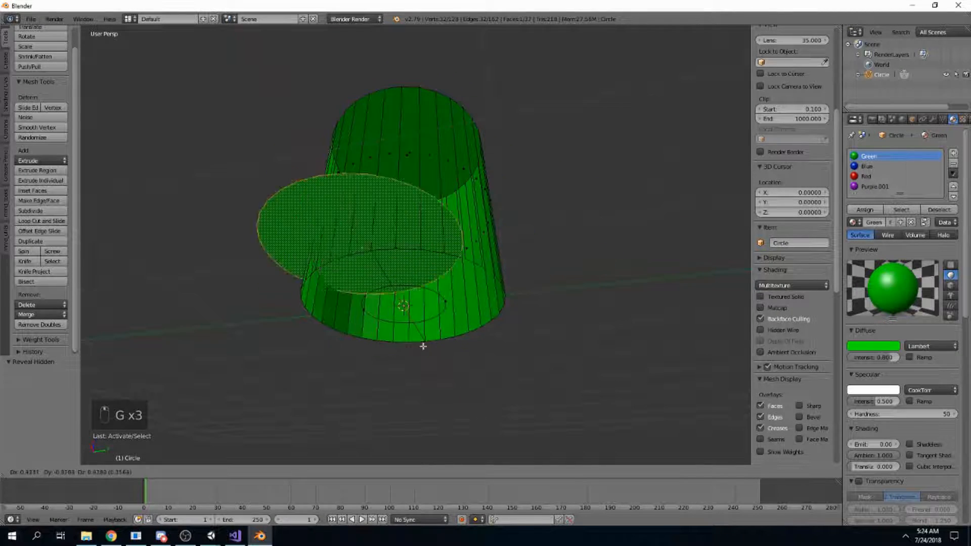
right_click(542, 377)
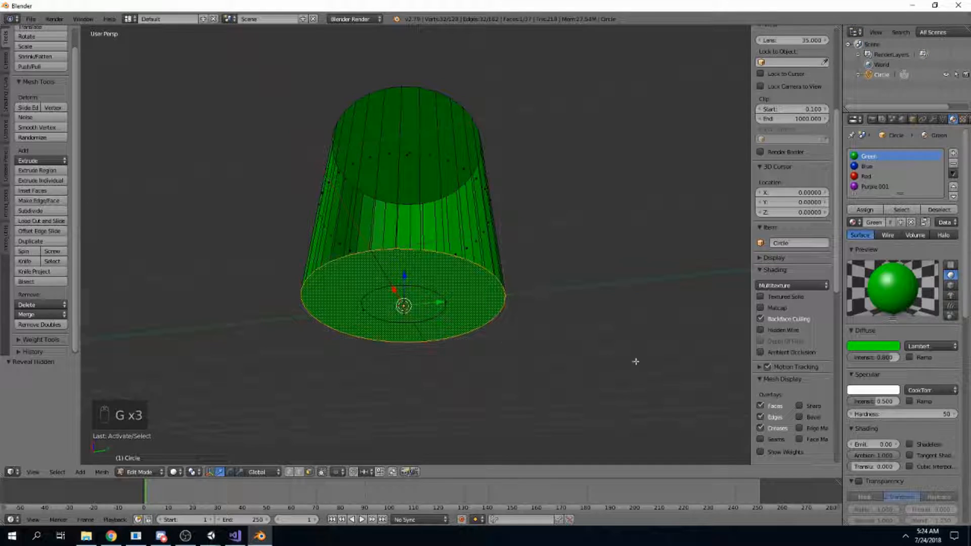
Assign the Purple.001 material to the selected bottom disc and rename that material to Purple
left_click(878, 186)
left_click(865, 209)
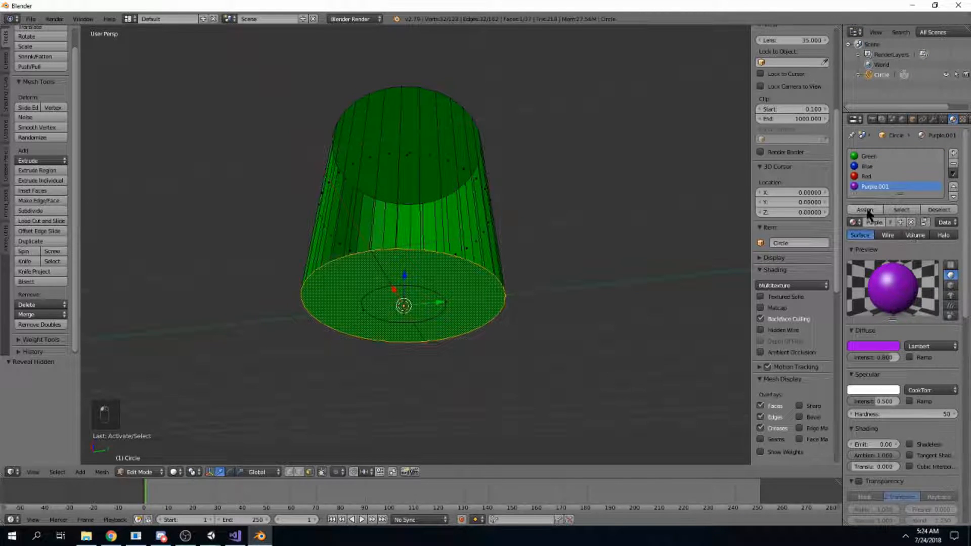
double_click(885, 186)
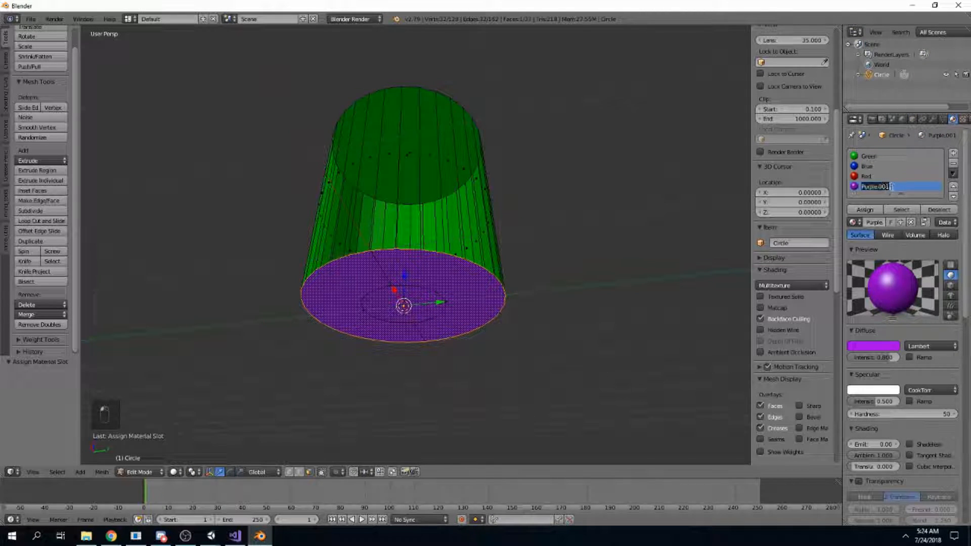
key("BackSpace")
key("BackSpace")
Circle-select the wall faces across the cylinder's middle on the side facing the view
scroll(531, 232, "up", 3)
middle_click_drag(531, 232, 514, 292)
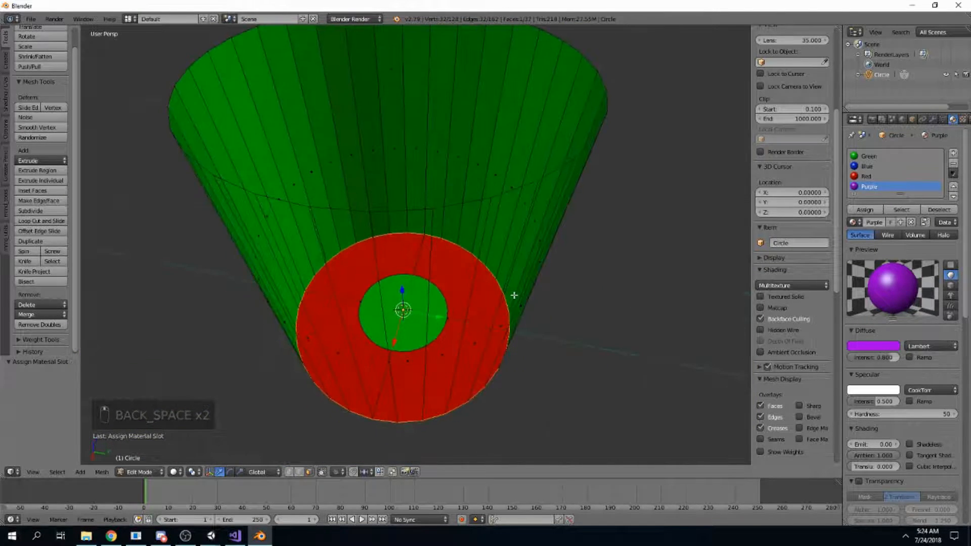
middle_click_drag(447, 333, 470, 149)
scroll(448, 195, "up", 5)
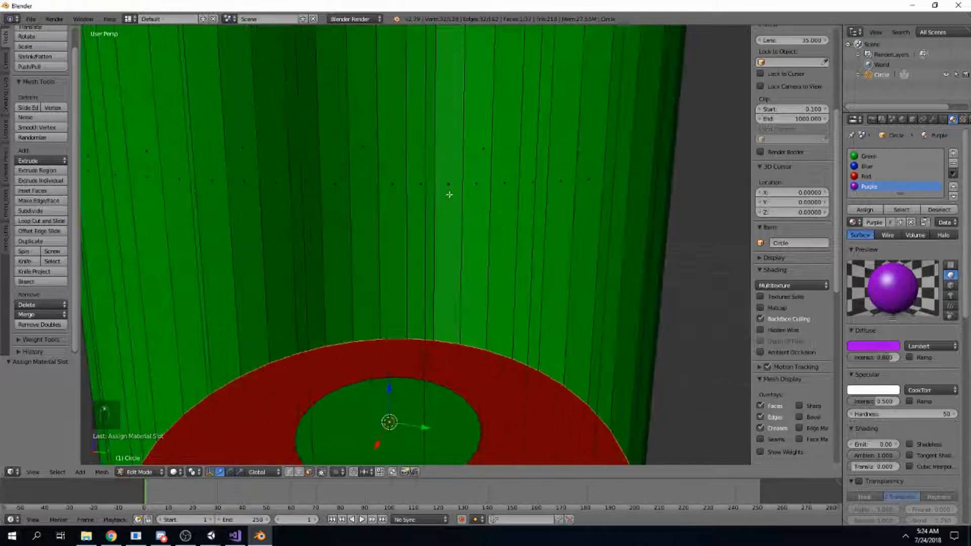
scroll(424, 148, "down", 5)
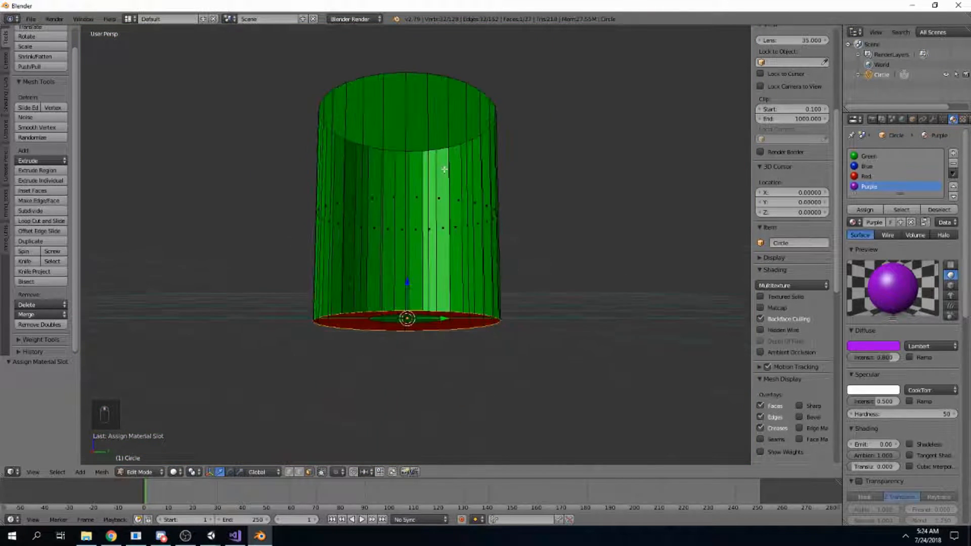
right_click(478, 203)
middle_click_drag(533, 176, 499, 202)
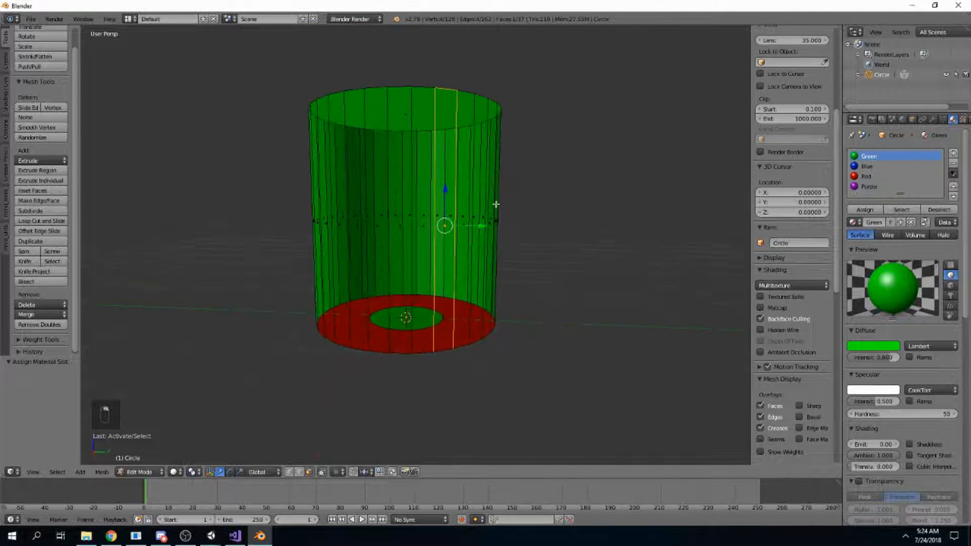
key("KP_4")
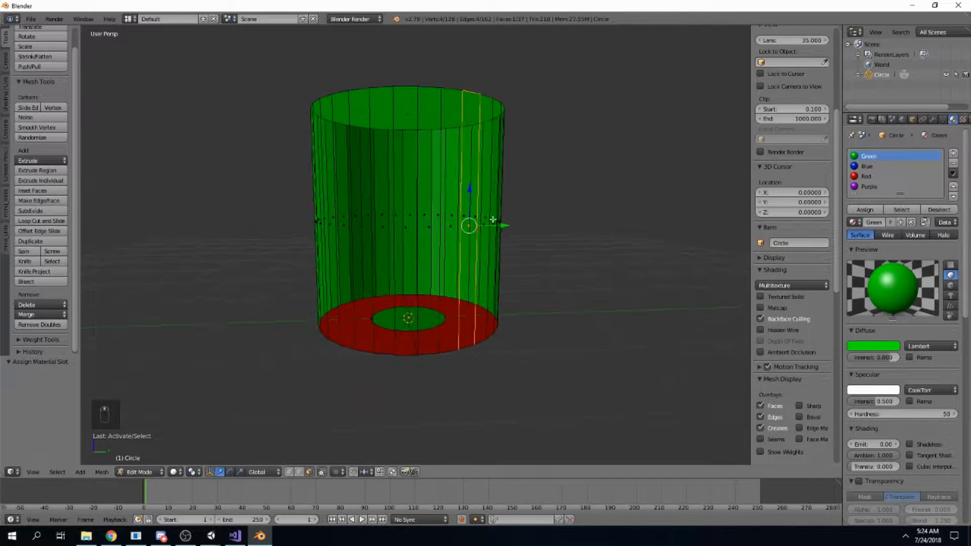
key("c")
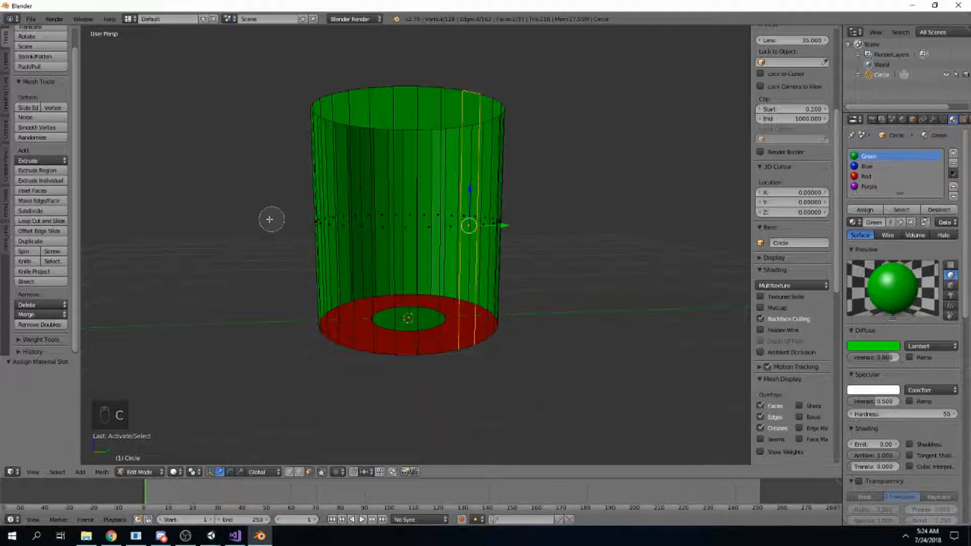
left_click_drag(198, 216, 585, 227)
right_click(628, 210)
middle_click_drag(628, 211, 386, 219)
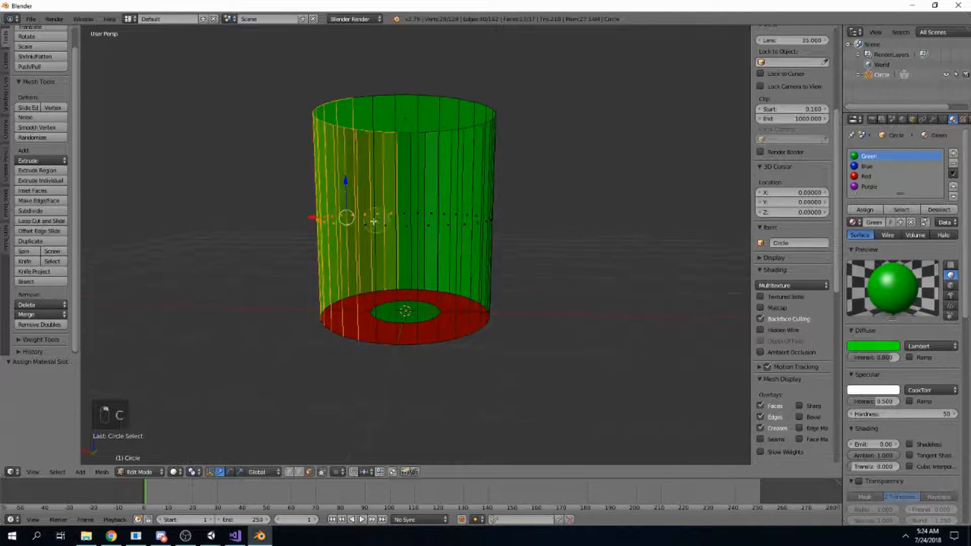
Add the remaining wall faces around the cylinder to the selection and check it with a cancelled move
key("c")
left_click_drag(310, 219, 548, 214)
right_click(549, 215)
middle_click_drag(626, 197, 413, 208)
key("c")
left_click_drag(414, 208, 565, 217)
right_click(565, 217)
mouse_move(596, 211)
middle_mouse_down()
mouse_move(531, 211)
mouse_move(441, 233)
middle_mouse_up()
middle_click_drag(543, 228, 660, 208)
key("g")
right_click(601, 214)
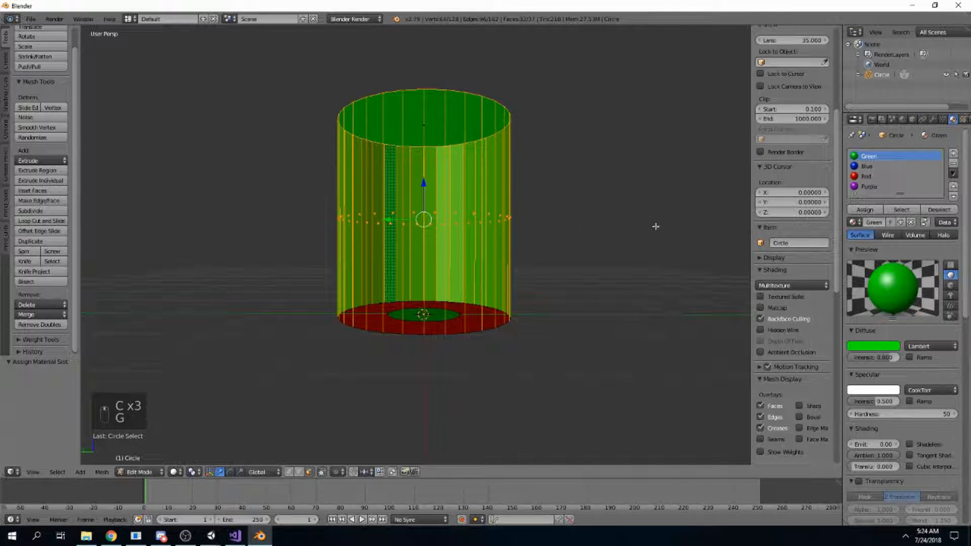
Assign the Blue material to the selected walls and return to Object Mode to check the inside
left_click(868, 166)
left_click(878, 210)
mouse_move(698, 192)
middle_mouse_down()
mouse_move(620, 154)
mouse_move(657, 199)
mouse_move(694, 198)
middle_mouse_up()
scroll(622, 261, "up", 5)
middle_click_drag(603, 257, 646, 184)
key("Tab")
middle_click_drag(566, 241, 490, 249)
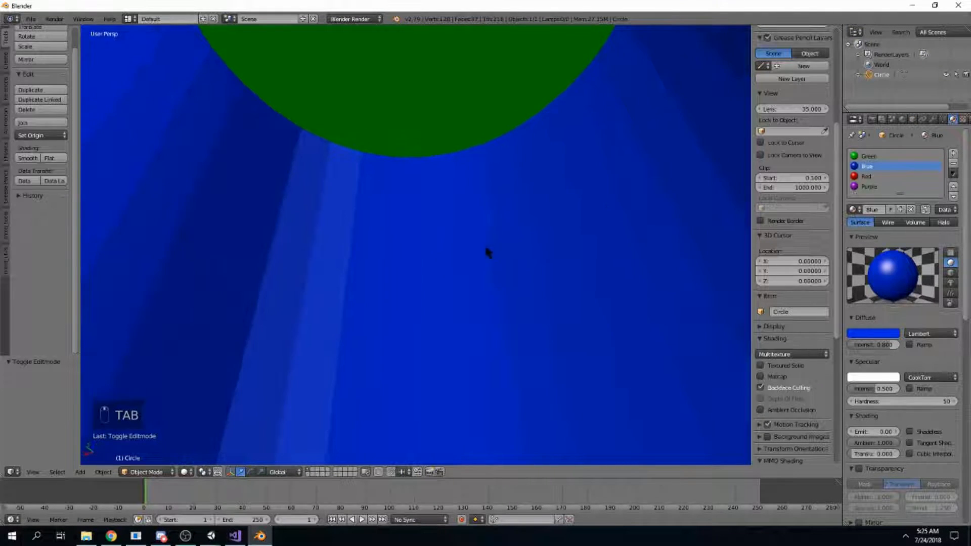
Select the cylinder's top disc in Edit Mode, assign the Blue material to it and return to Object Mode
right_click_drag(483, 230, 399, 222)
right_click(397, 217)
scroll(470, 156, "down", 5)
mouse_move(458, 155)
middle_mouse_down()
mouse_move(455, 244)
mouse_move(469, 159)
middle_mouse_up()
scroll(471, 163, "up", 8)
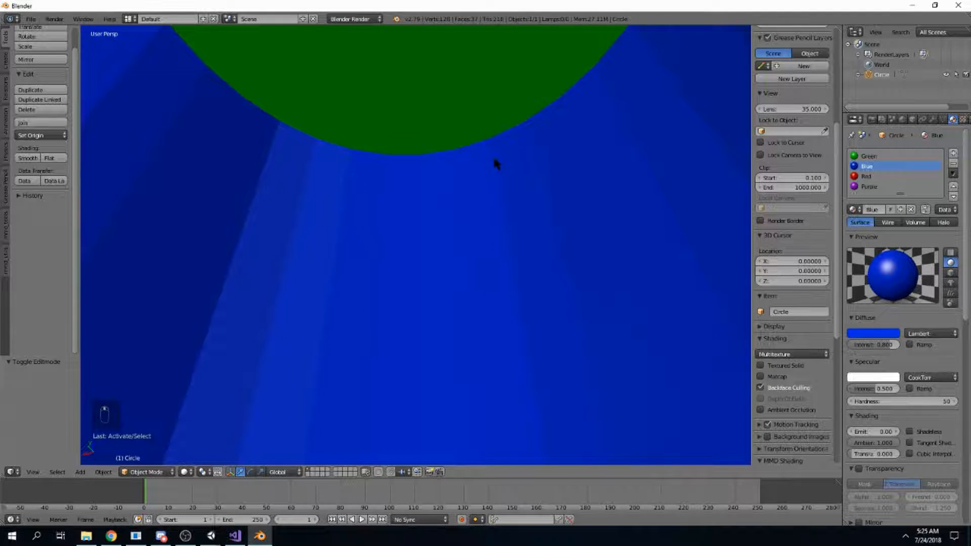
key("Tab")
middle_click_drag(537, 143, 462, 132)
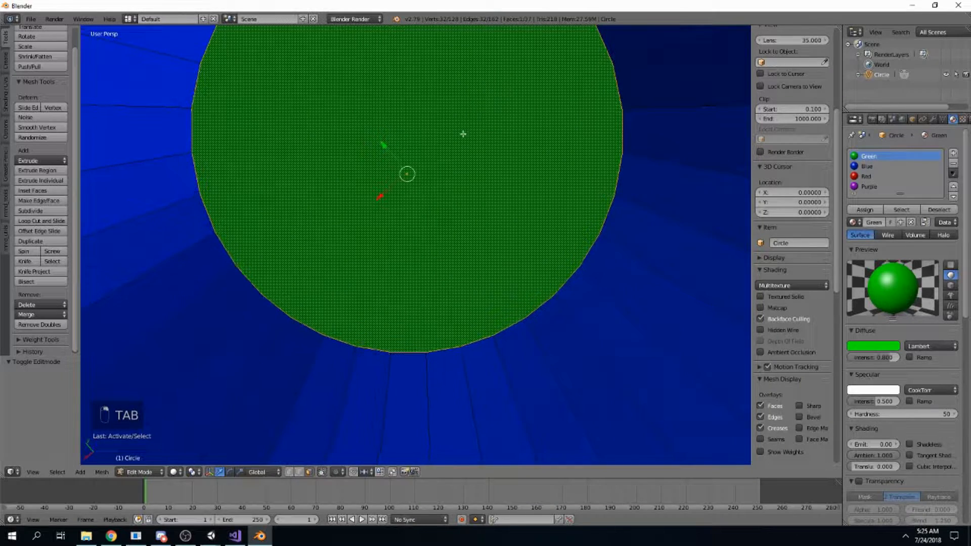
left_click(866, 166)
left_click(865, 209)
key("Tab")
Compare the coloured cylinder in Blender with the finished portal in Unity's toucan scene, viewing both from several angles
middle_click_drag(522, 174, 539, 282)
right_click_drag(539, 282, 563, 354)
right_click(535, 283)
scroll(535, 282, "down", 8)
middle_click_drag(533, 281, 501, 338)
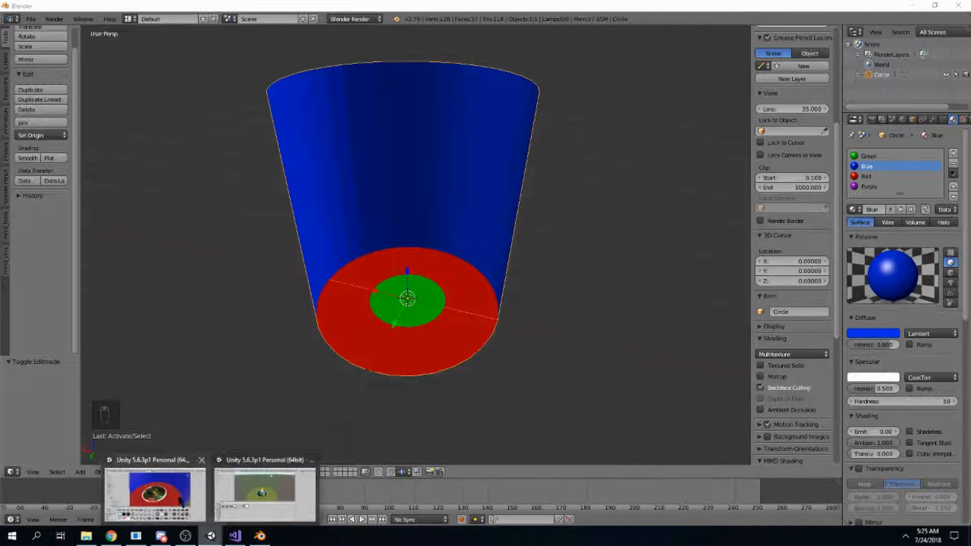
left_click(191, 493)
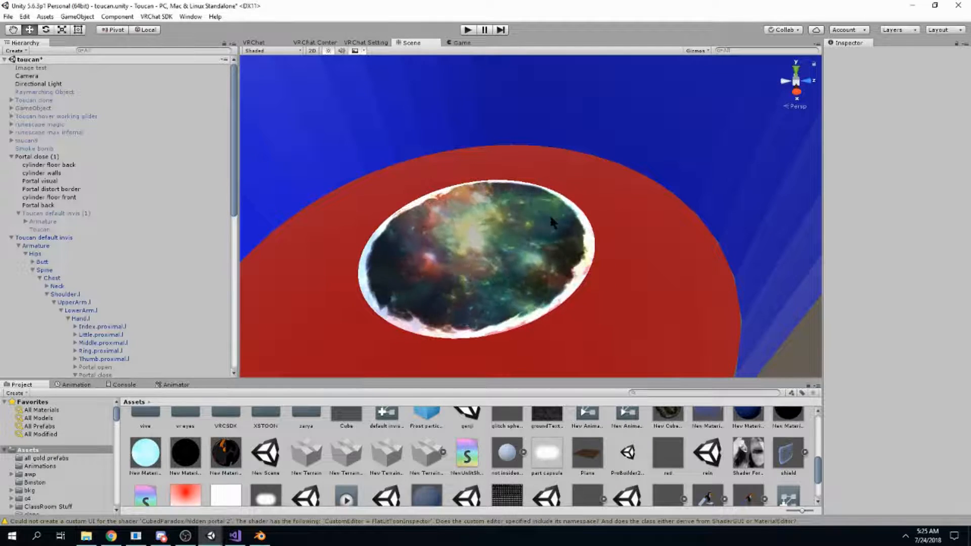
middle_click_drag(586, 223, 556, 152)
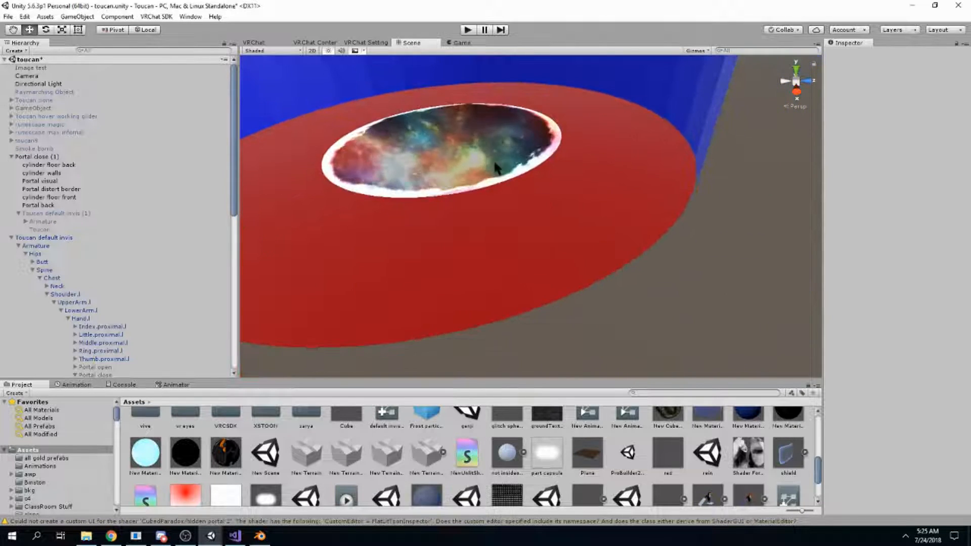
left_click_drag(655, 81, 621, 470, "alt")
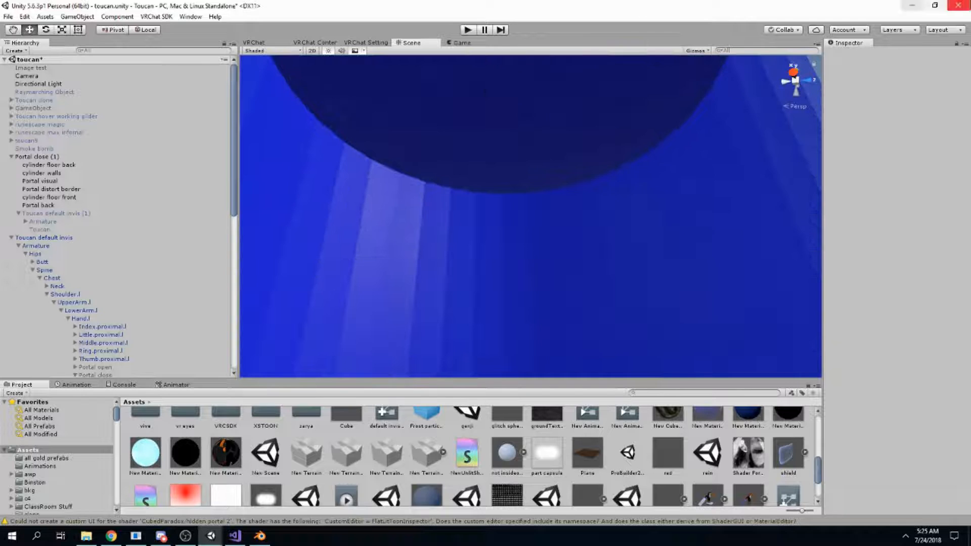
key("alt+Tab")
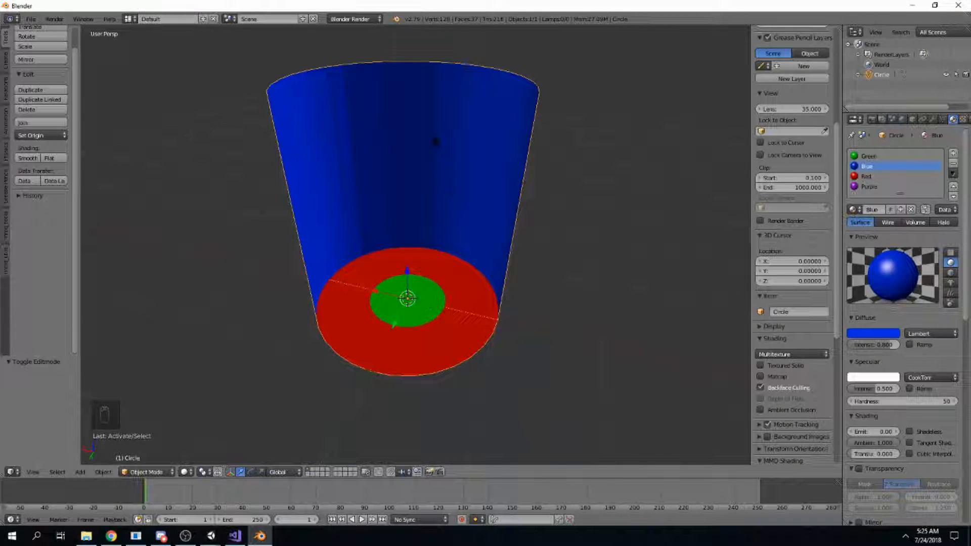
mouse_move(556, 217)
right_mouse_down()
mouse_move(584, 210)
mouse_move(548, 201)
mouse_move(544, 219)
right_mouse_up()
middle_click_drag(410, 233, 157, 146)
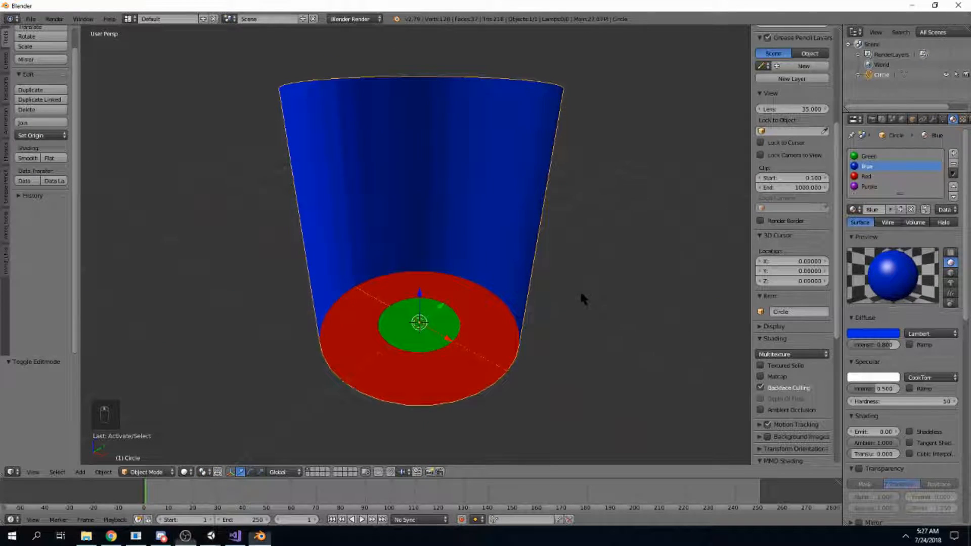
middle_click_drag(582, 299, 674, 284)
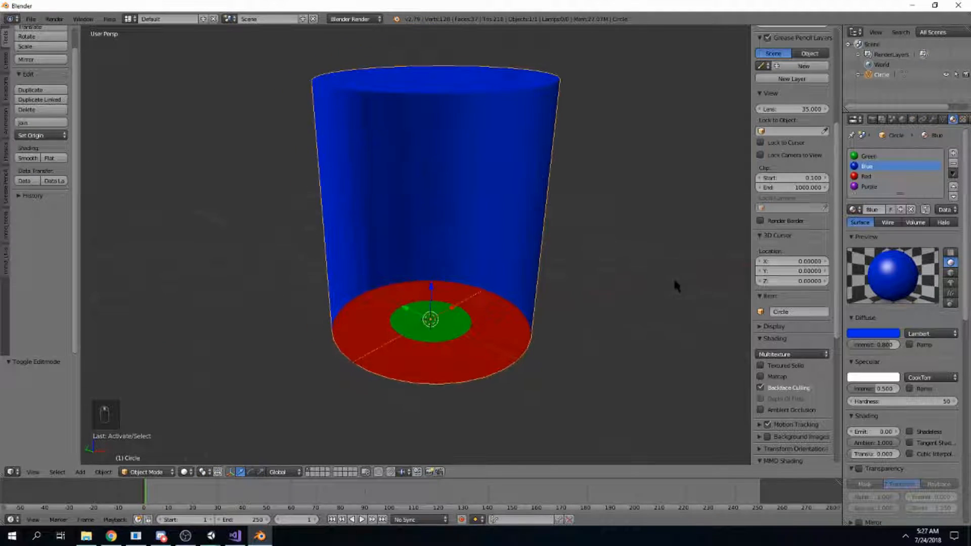
Export the model as FBX to the portal project's Assets folder, overwriting Portal mesh.fbx
left_click(31, 19)
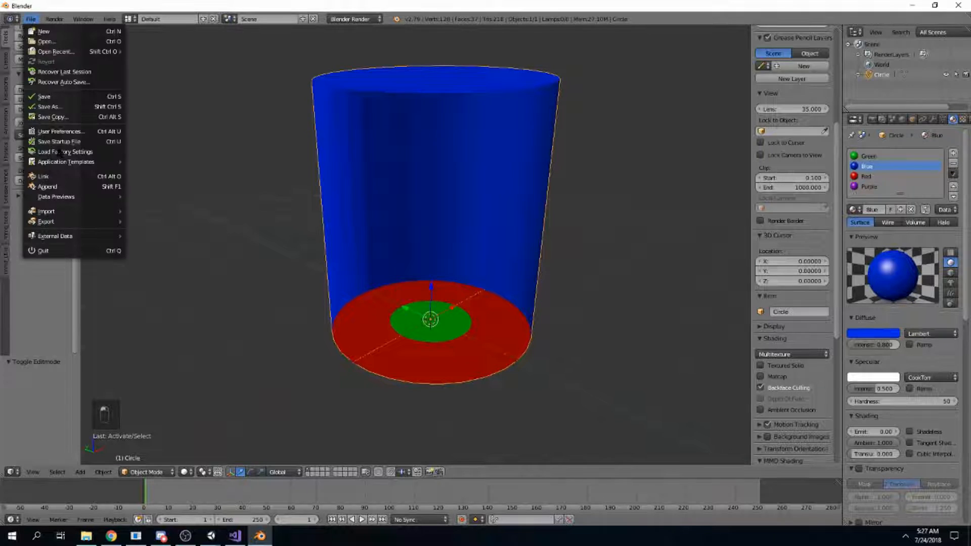
left_click(167, 260)
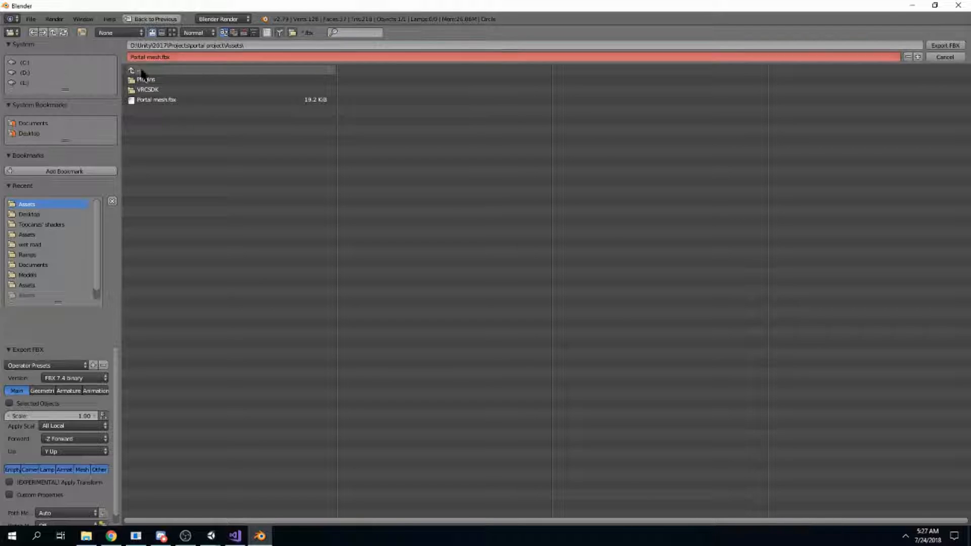
left_click(170, 100)
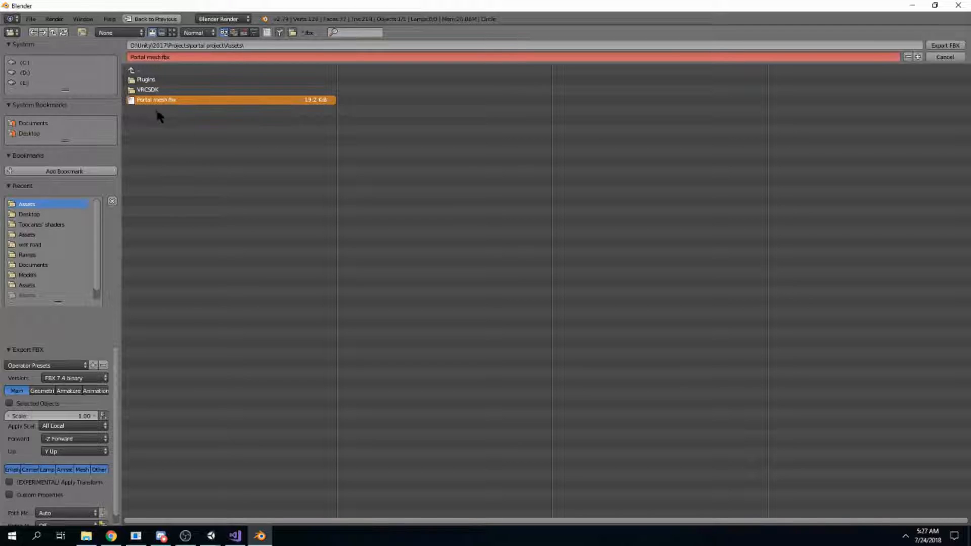
left_click(958, 50)
middle_click_drag(551, 111, 505, 296)
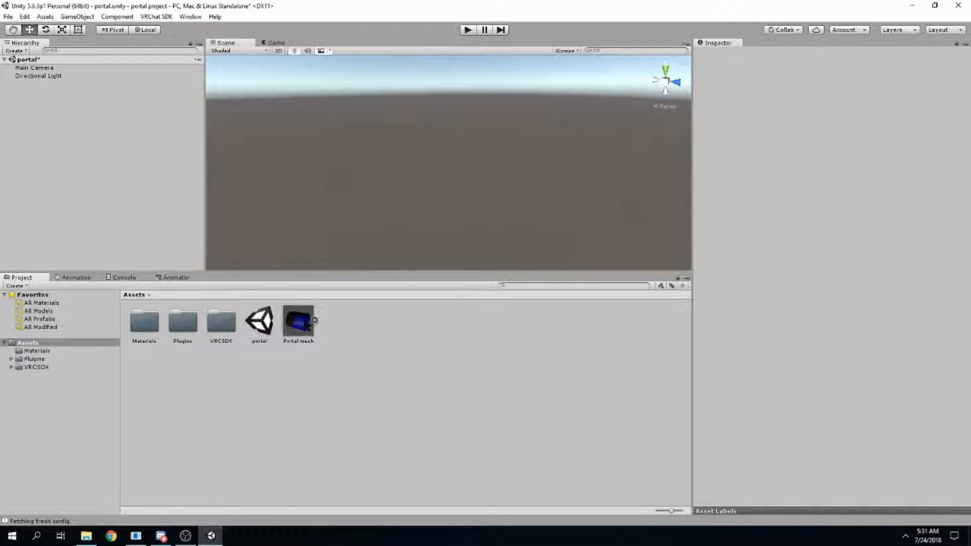
In Unity's portal project, place the Portal mesh model in the scene and set its position to 0, 0, 0
left_click(294, 323)
left_click_drag(314, 317, 427, 199)
left_click(838, 95)
type("0")
left_click(877, 94)
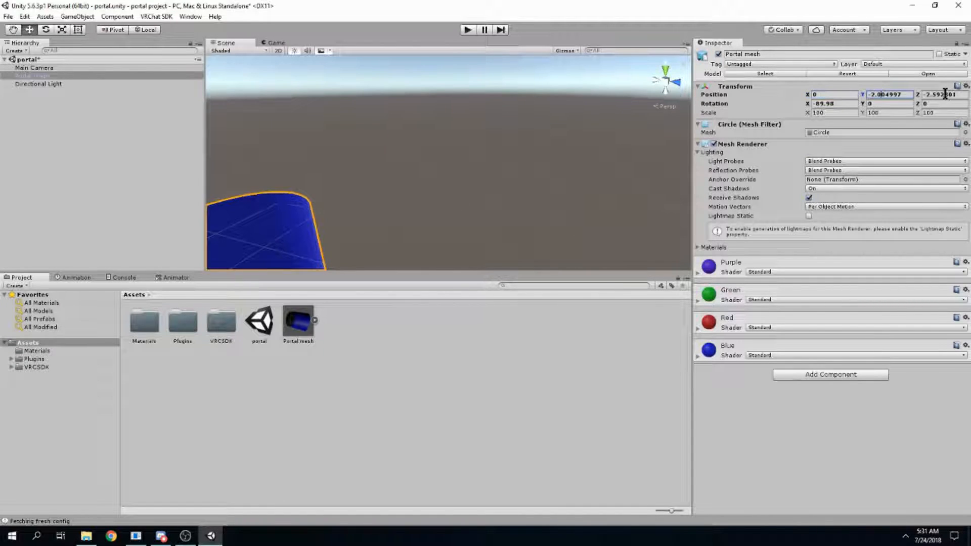
type("0")
key("Tab")
type("0")
left_click_drag(590, 203, 362, 248, "alt")
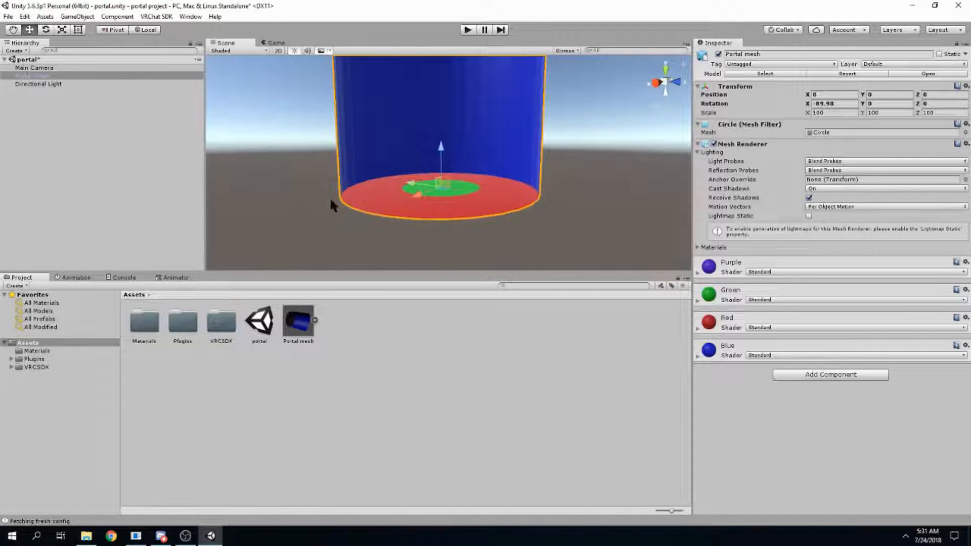
Look through the imported materials in the Materials folder and return to the Assets folder
left_click(145, 329)
double_click(146, 333)
left_click(144, 321)
left_click(179, 322)
left_click(221, 321)
left_click(256, 317)
left_click(256, 422)
left_click(31, 343)
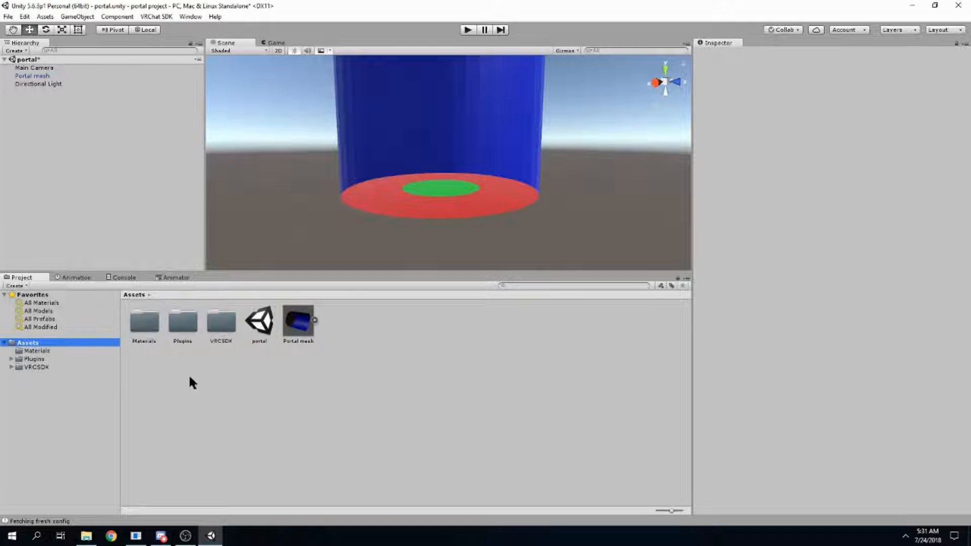
Create a folder named Portal Shaders inside Assets
right_click(383, 339)
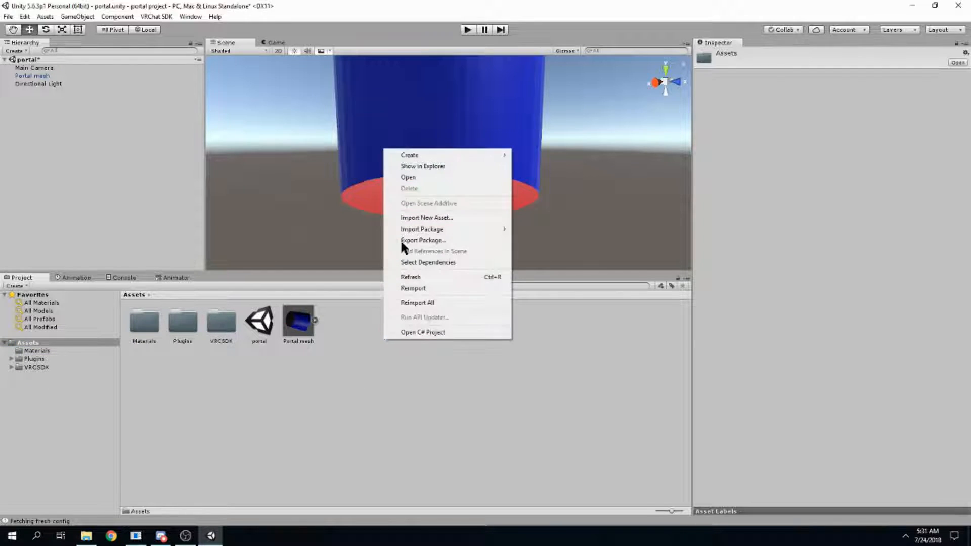
mouse_move(405, 152)
left_click(585, 153)
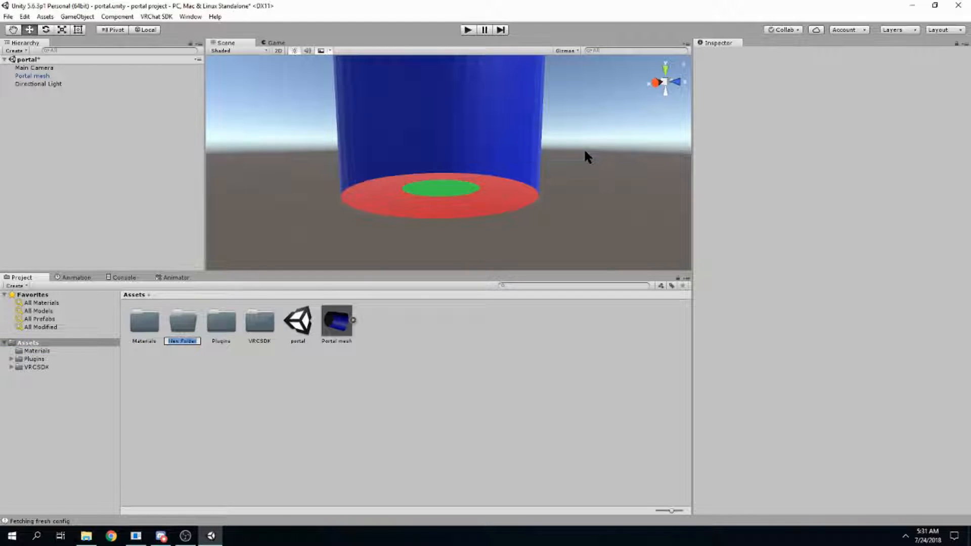
type("Portal Shaders")
key("Return")
Open the Portal Shaders folder and create an unlit shader named Walls in it
double_click(217, 335)
right_click(271, 366)
mouse_move(308, 185)
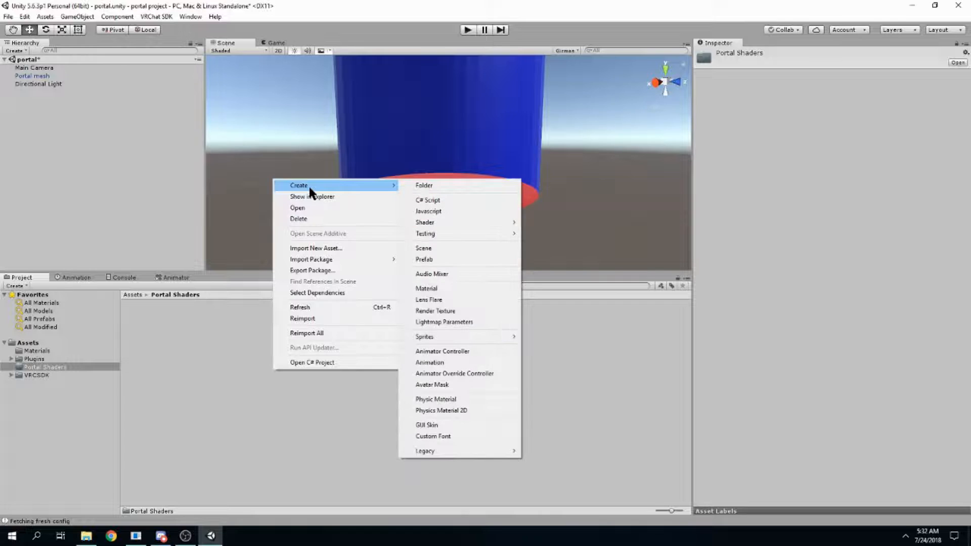
mouse_move(444, 222)
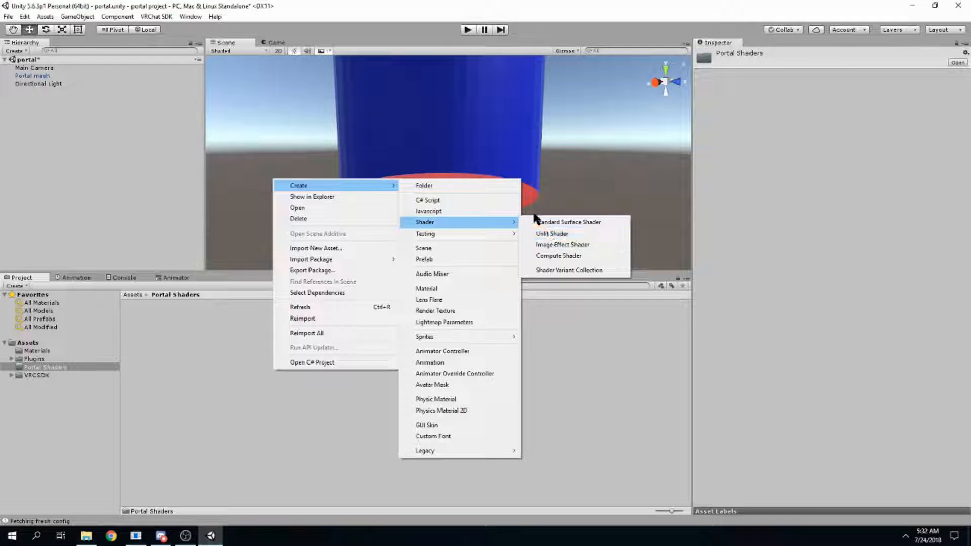
left_click(550, 234)
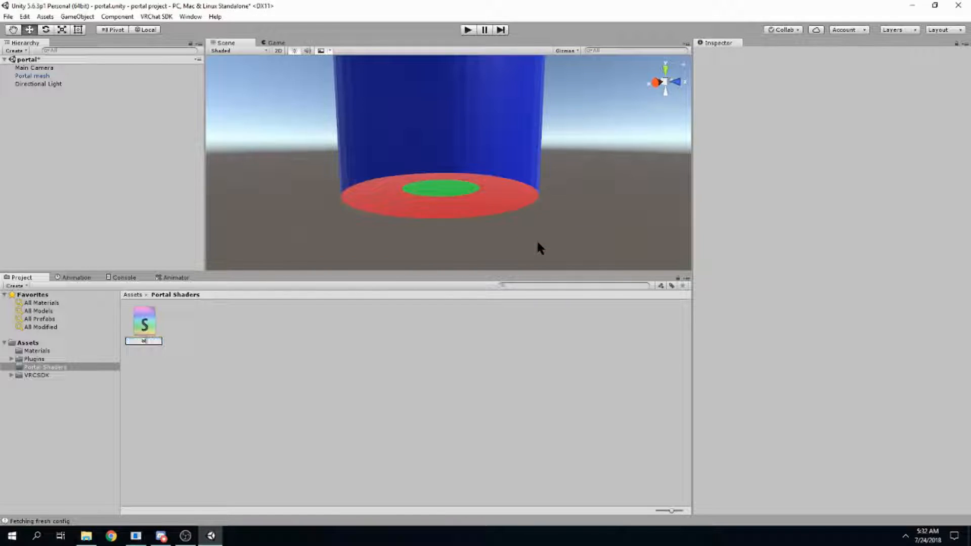
key("Return")
Create a second unlit shader named OuterRing in the Portal Shaders folder
right_click(240, 314)
mouse_move(308, 320)
mouse_move(433, 93)
left_click(542, 103)
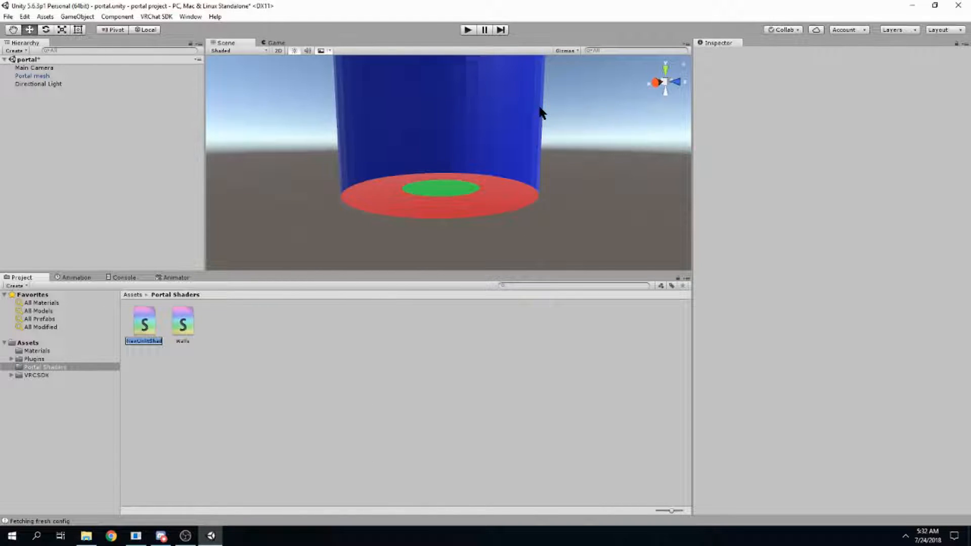
key("Return")
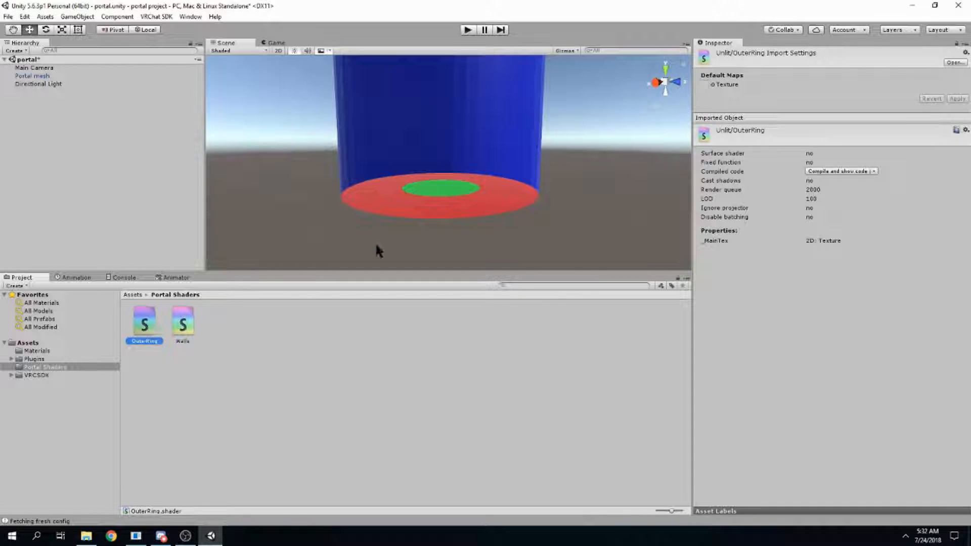
Create a third unlit shader named InnerCircle in the Portal Shaders folder
right_click(267, 355)
mouse_move(351, 170)
mouse_move(495, 212)
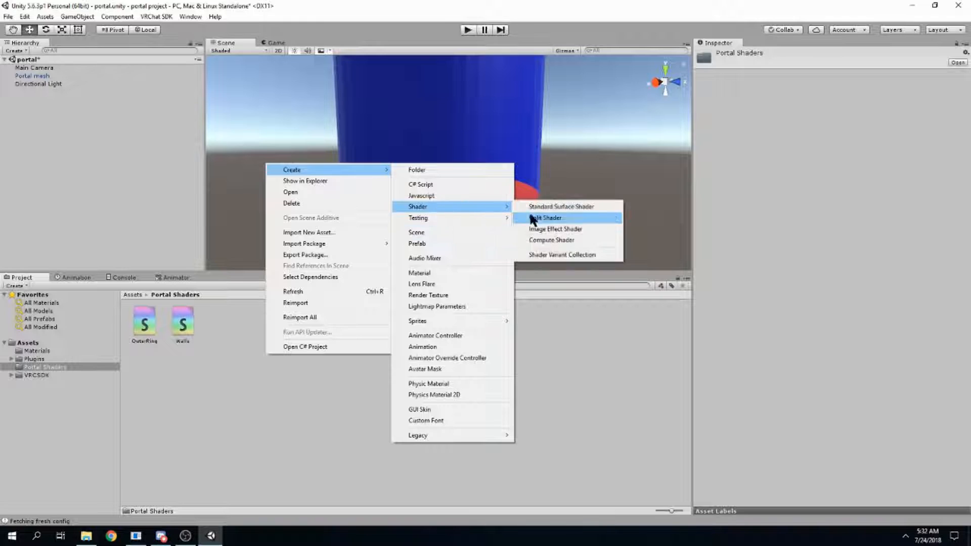
left_click(573, 218)
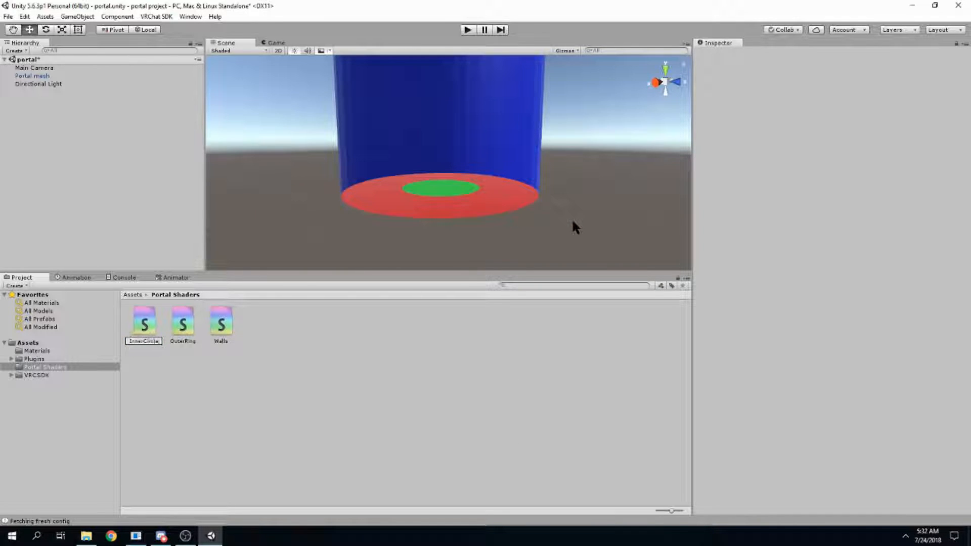
key("Return")
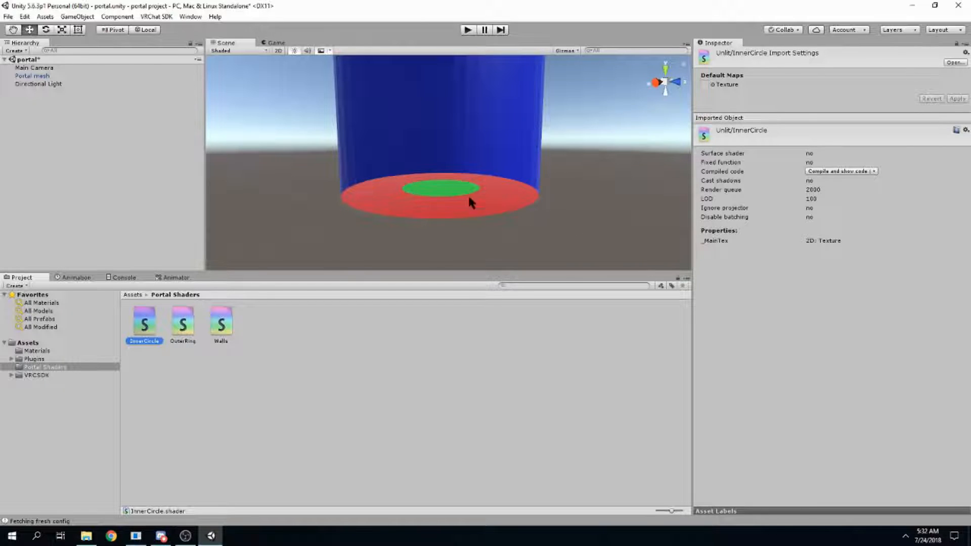
Create a fourth unlit shader named Back in the Portal Shaders folder for the portal's far end
right_click_drag(457, 186, 490, 156)
right_click(390, 368)
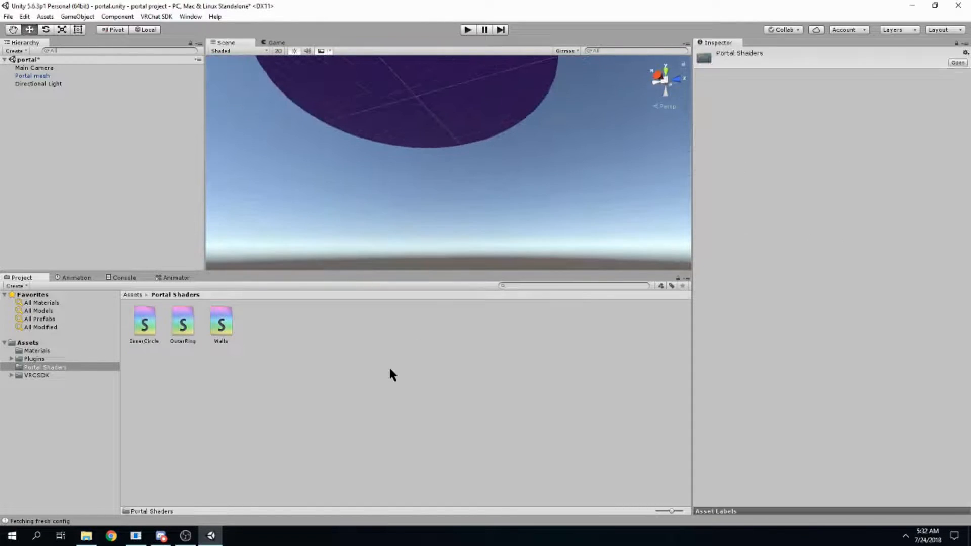
left_click(673, 232)
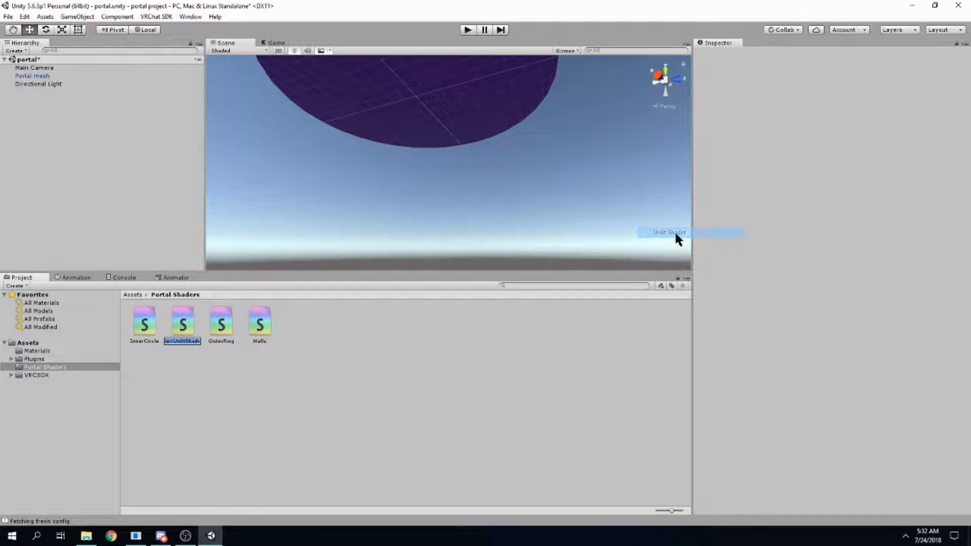
type("Back")
key("Return")
Bring the portal's coloured ring and walls back into view and select the Walls shader
right_click_drag(675, 229, 509, 234)
key("w")
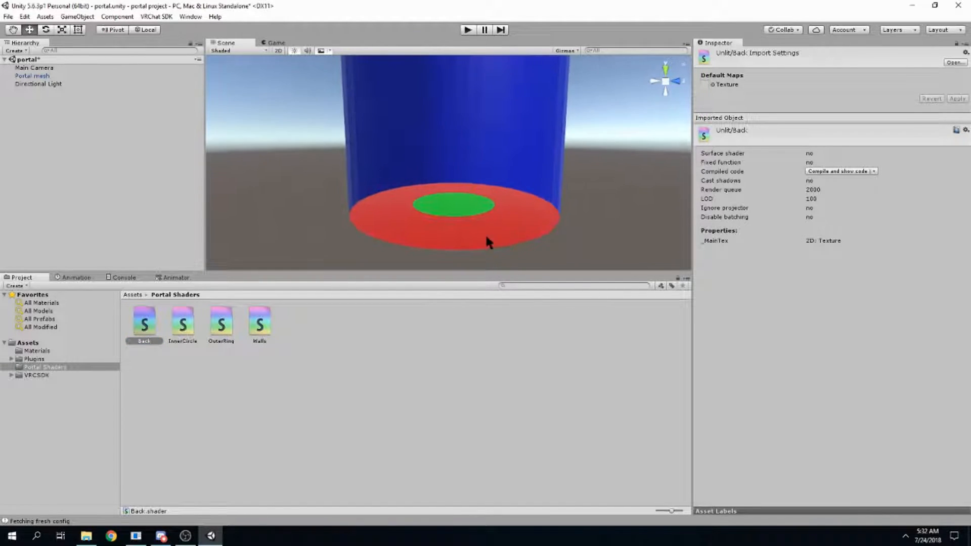
right_click_drag(489, 160, 509, 205)
key("w")
key("s")
left_click(266, 338)
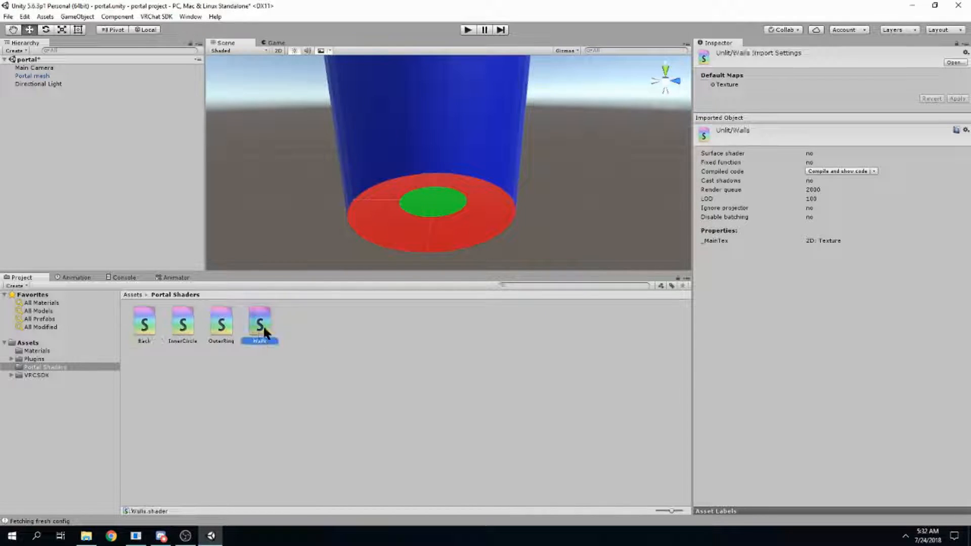
Create materials from the Walls and OuterRing shaders in the Portal Shaders folder, keeping their default names
right_click(259, 326)
mouse_move(303, 327)
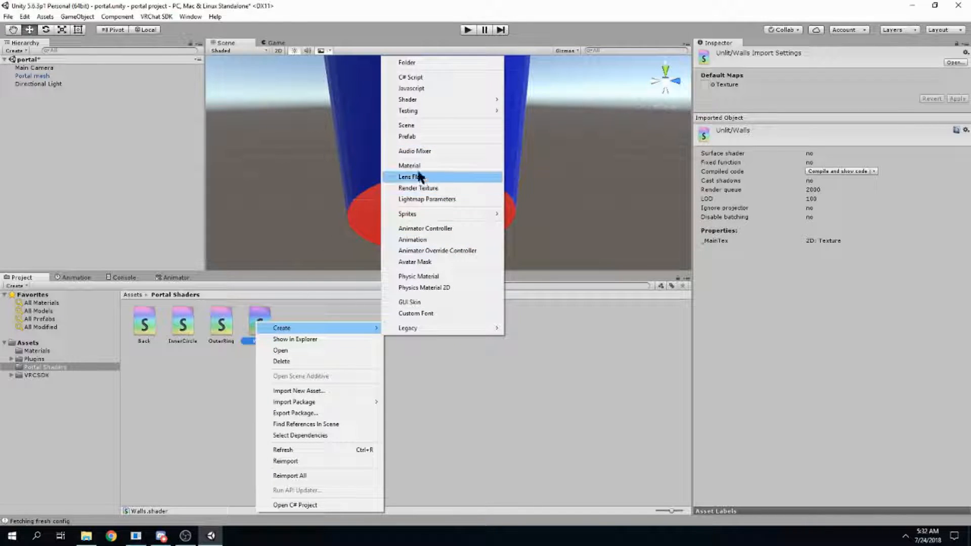
left_click(412, 165)
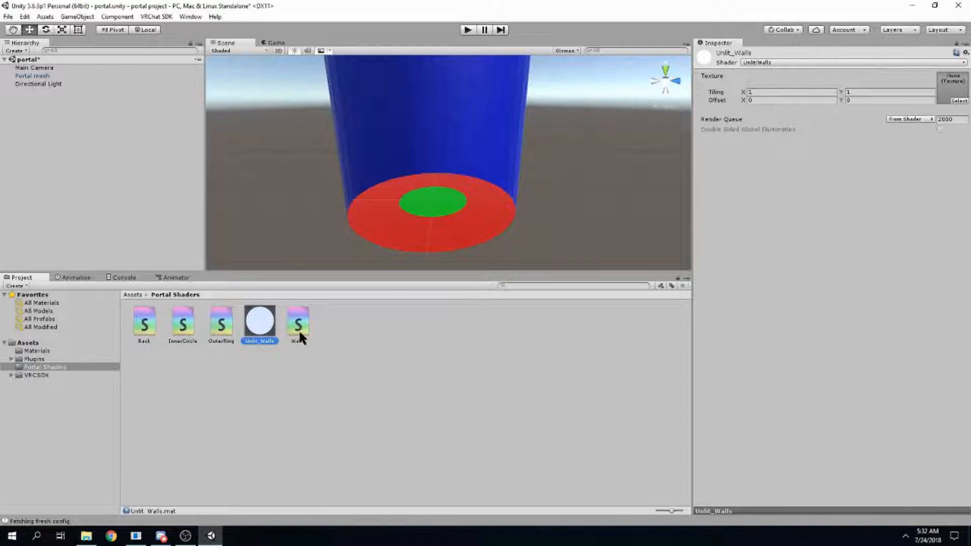
left_click(224, 333)
right_click(223, 330)
mouse_move(265, 335)
left_click(383, 173)
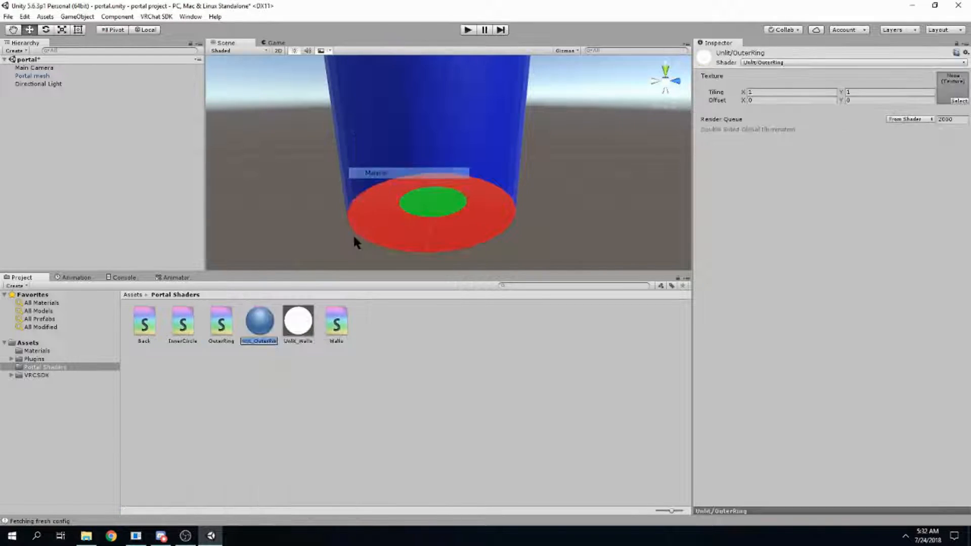
Create materials from the InnerCircle and Back shaders in the Portal Shaders folder, keeping their default names
left_click(182, 324)
right_click(183, 320)
mouse_move(247, 321)
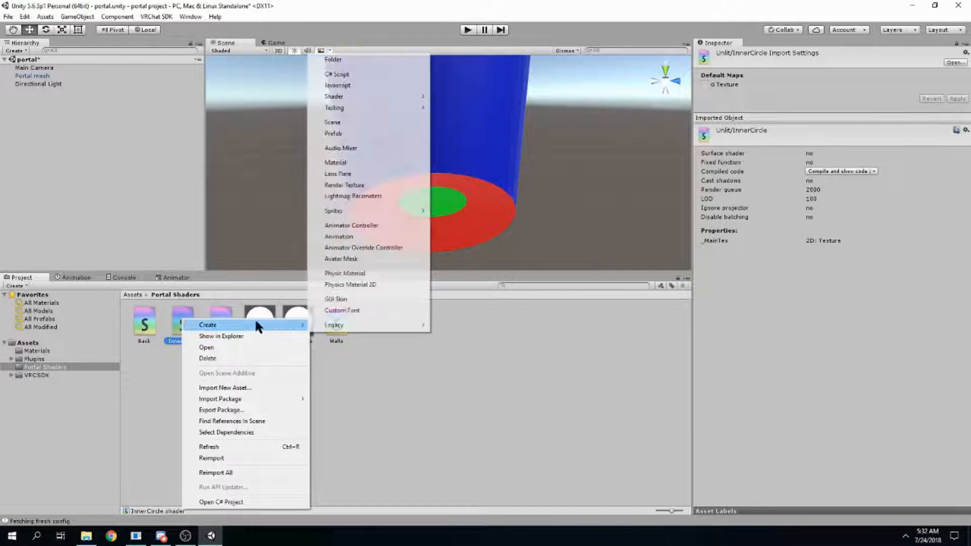
left_click(347, 164)
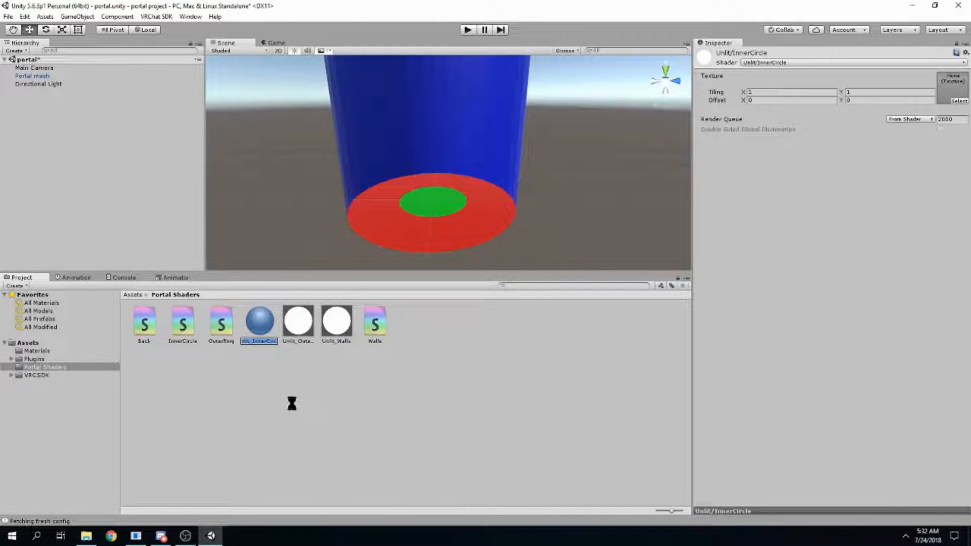
left_click(155, 323)
right_click(154, 324)
mouse_move(200, 332)
left_click(338, 171)
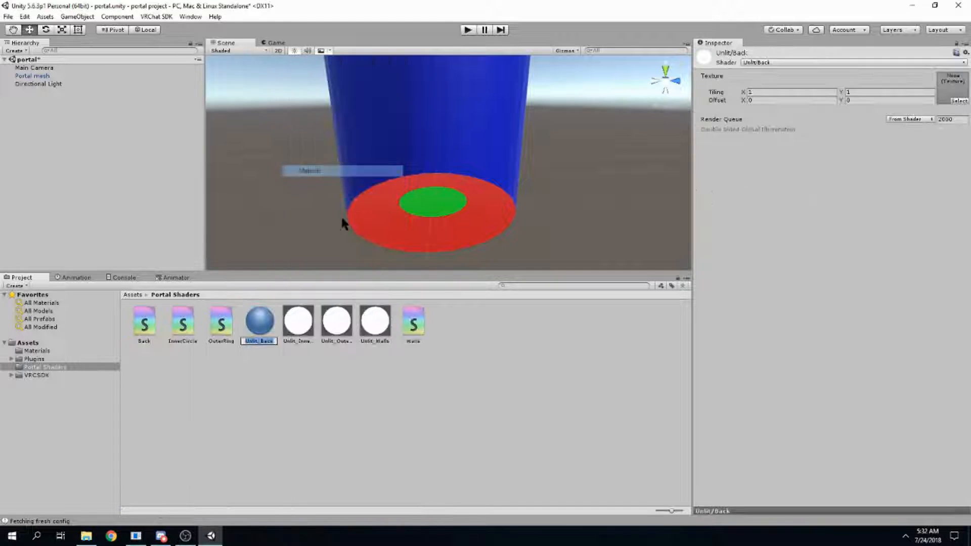
Apply the Unlit_Walls material to the blue cylinder walls of the portal mesh
left_click(379, 323)
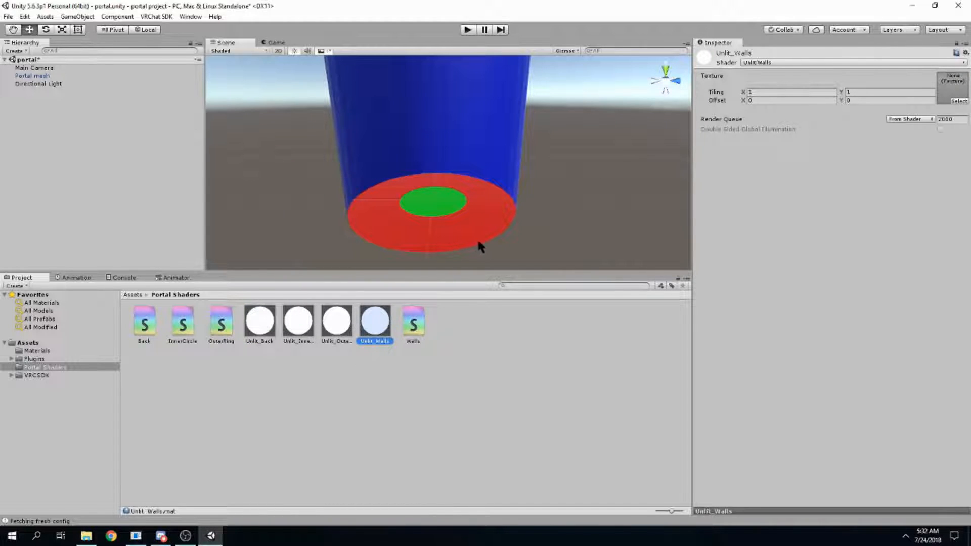
right_click_drag(538, 164, 540, 64)
left_click_drag(375, 322, 475, 205)
key("s")
right_click_drag(475, 205, 515, 205)
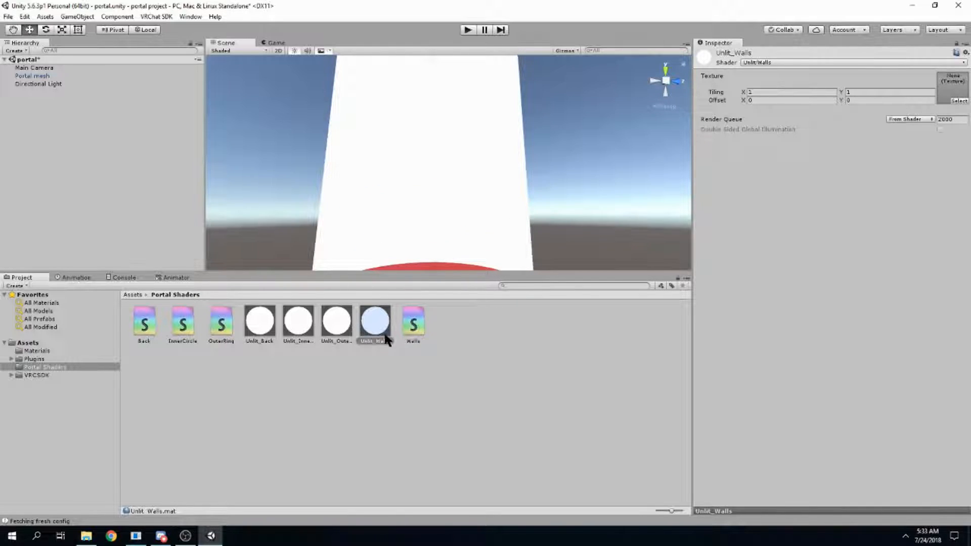
Apply the Unlit_OuterRing material to the red ring and the Unlit_InnerCircle material to the green circle of the portal mesh
right_click_drag(457, 174, 457, 310)
key("s")
key("w")
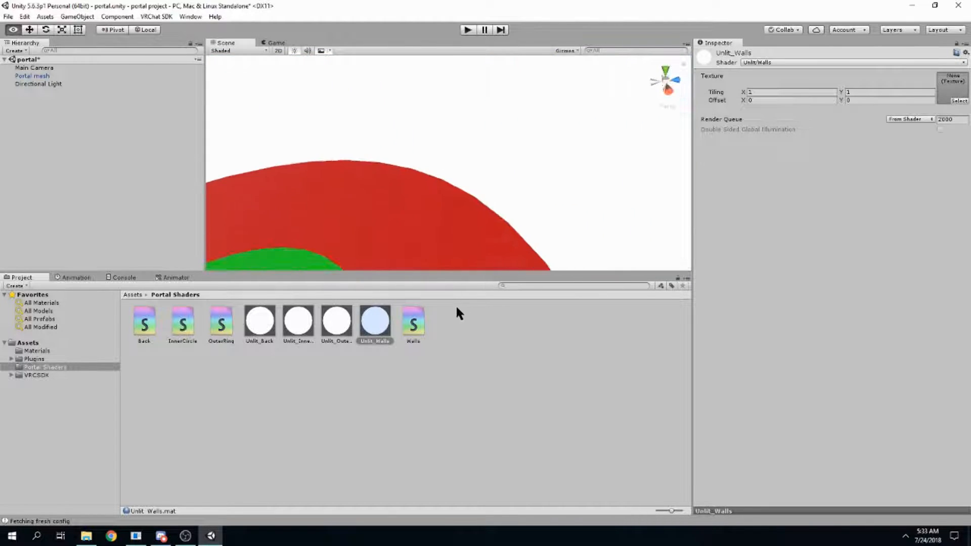
left_click(337, 321)
right_click_drag(390, 248, 354, 212)
left_click_drag(299, 322, 446, 226)
Apply the Unlit_Back material to the back face of the portal mesh
right_click_drag(446, 225, 436, 62)
left_click_drag(263, 321, 442, 191)
right_click_drag(442, 191, 498, 268)
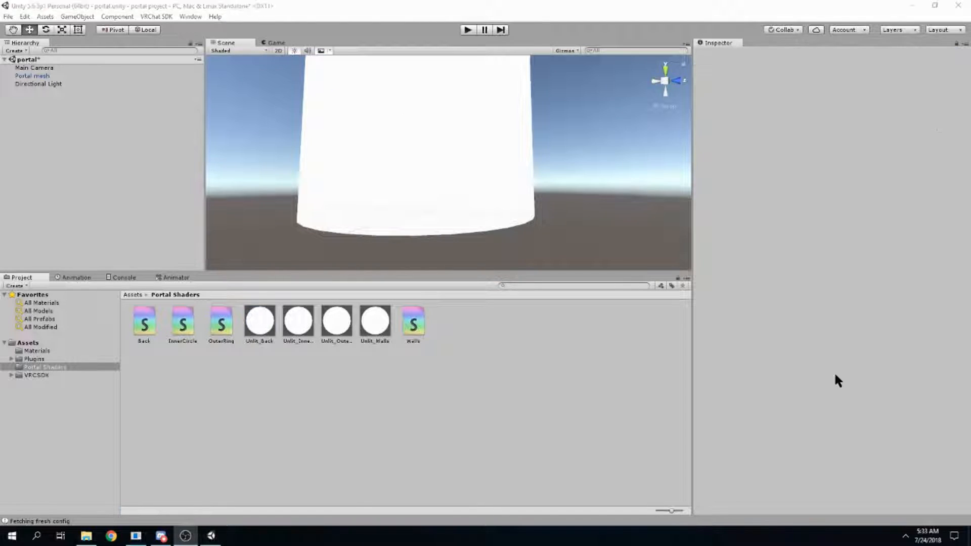
right_click_drag(455, 253, 413, 350)
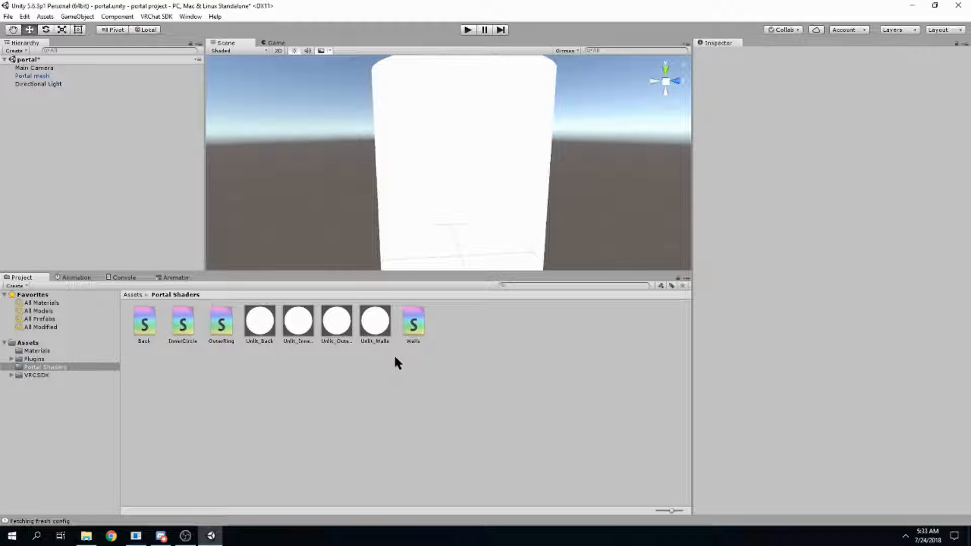
mouse_move(512, 190)
right_mouse_down()
mouse_move(553, 202)
mouse_move(507, 180)
right_mouse_up()
Open the Walls shader in Visual Studio and go to its fragment function
left_click(411, 326)
left_click(375, 321)
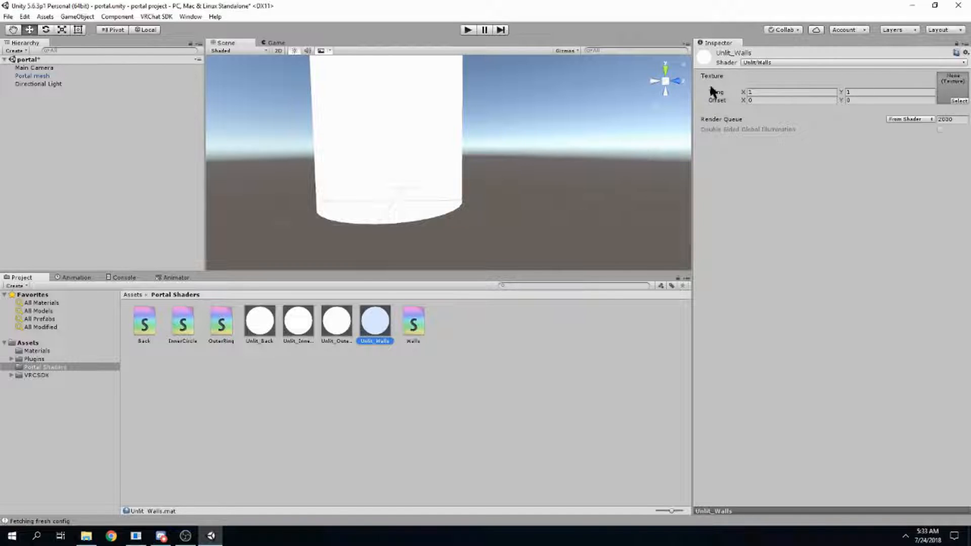
double_click(411, 324)
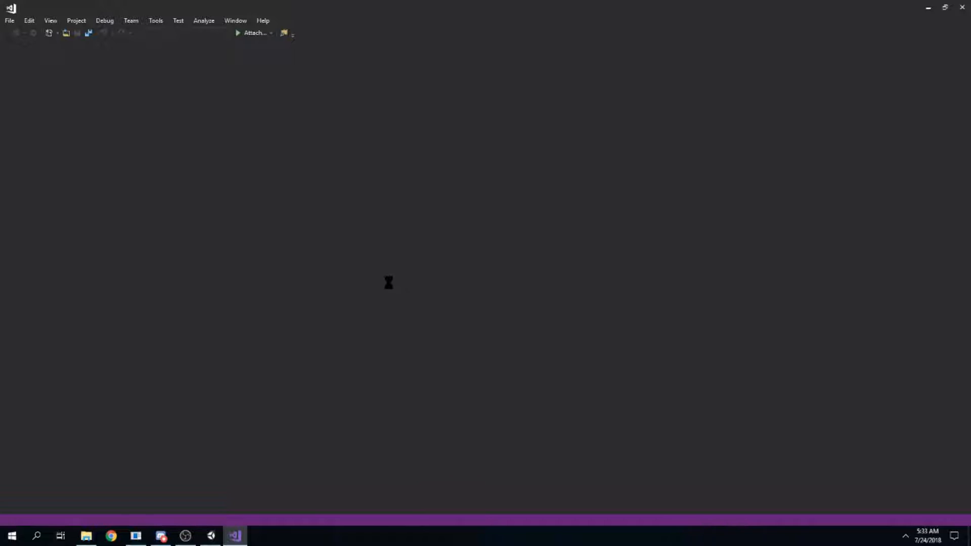
scroll(273, 242, "down", 5)
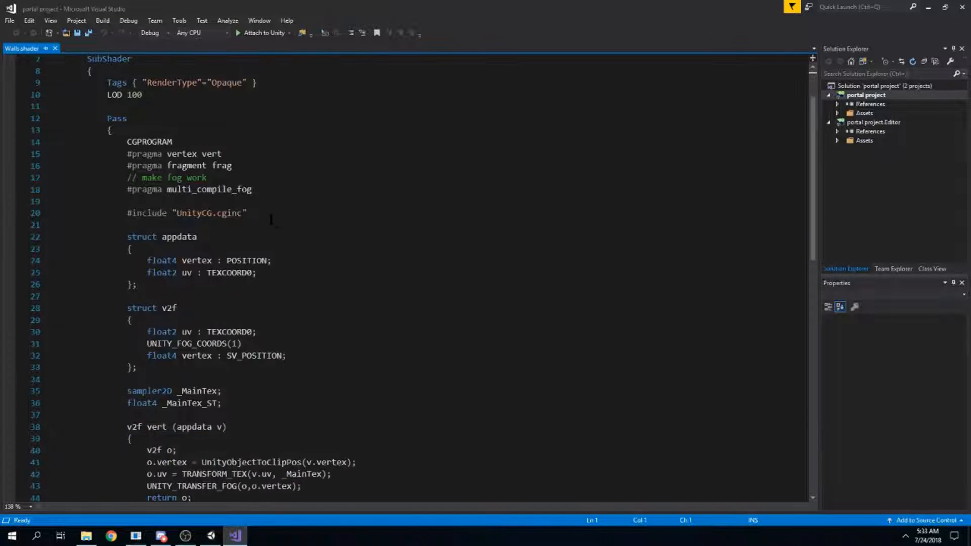
scroll(273, 242, "down", 5)
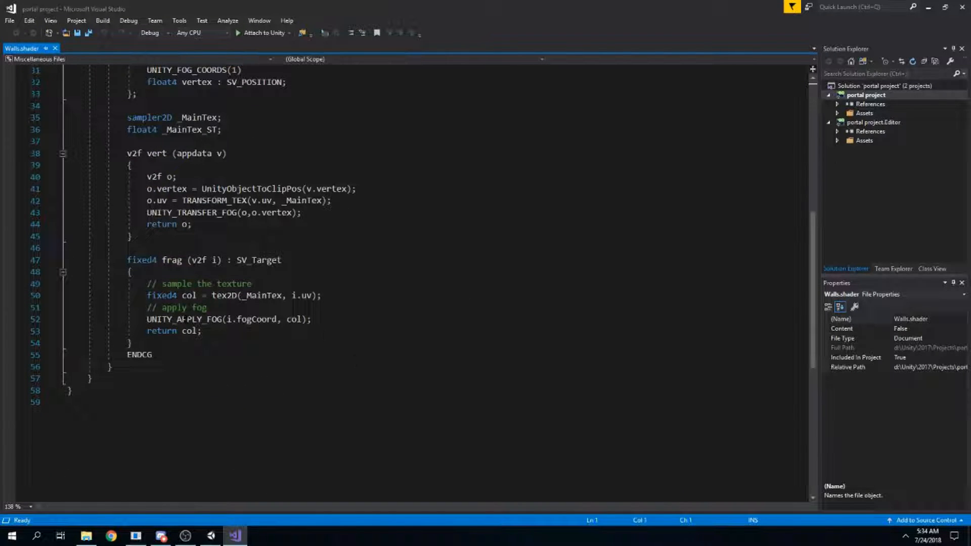
Comment out the texture sampling line and the UNITY_APPLY_FOG line in the Walls shader's frag function
left_click(333, 319)
scroll(344, 319, "down", 2)
left_click(147, 224)
left_click_drag(147, 225, 333, 223)
key("Home")
type("//")
left_click(146, 248)
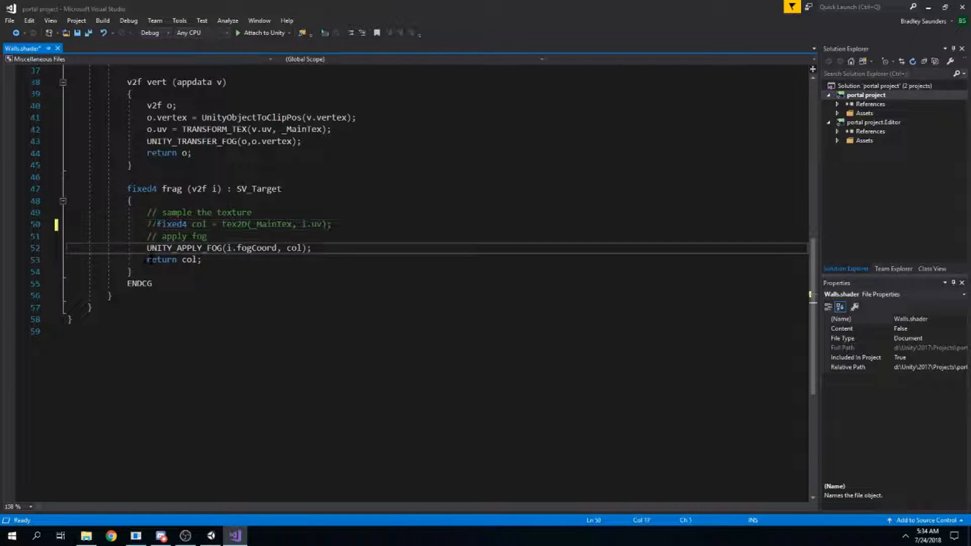
type("//")
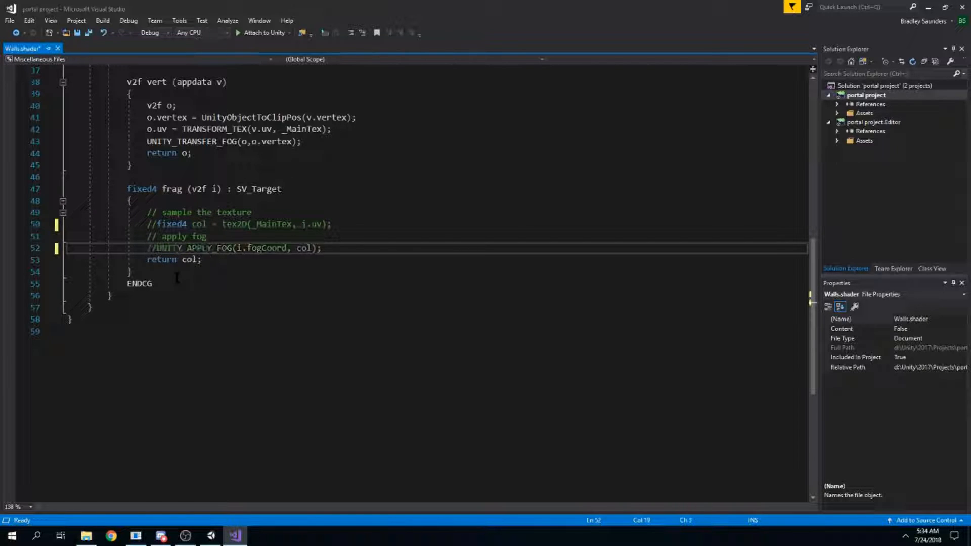
Make the Walls shader's frag function return float4(0,0,1,1) instead of col, and save the file
double_click(190, 259)
type("floa")
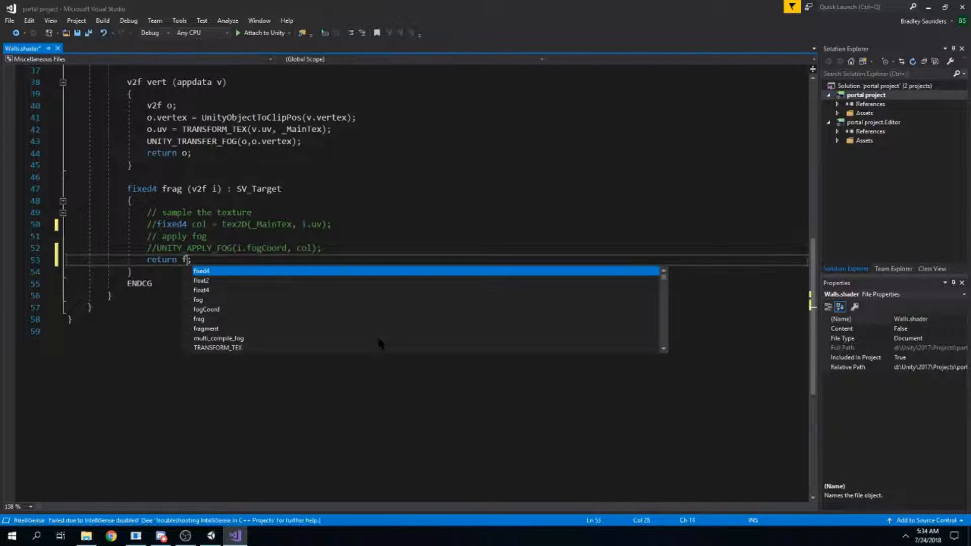
type("t4(")
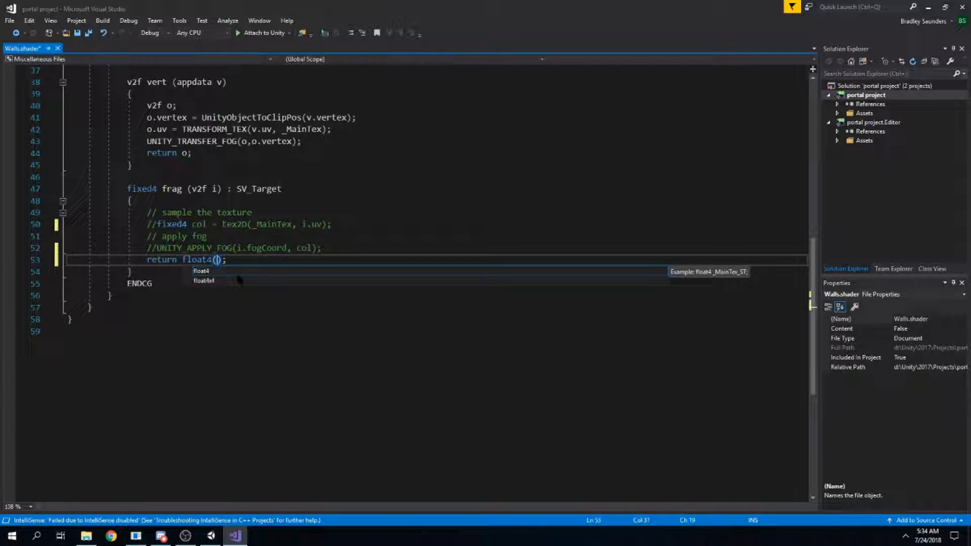
type("0,0,")
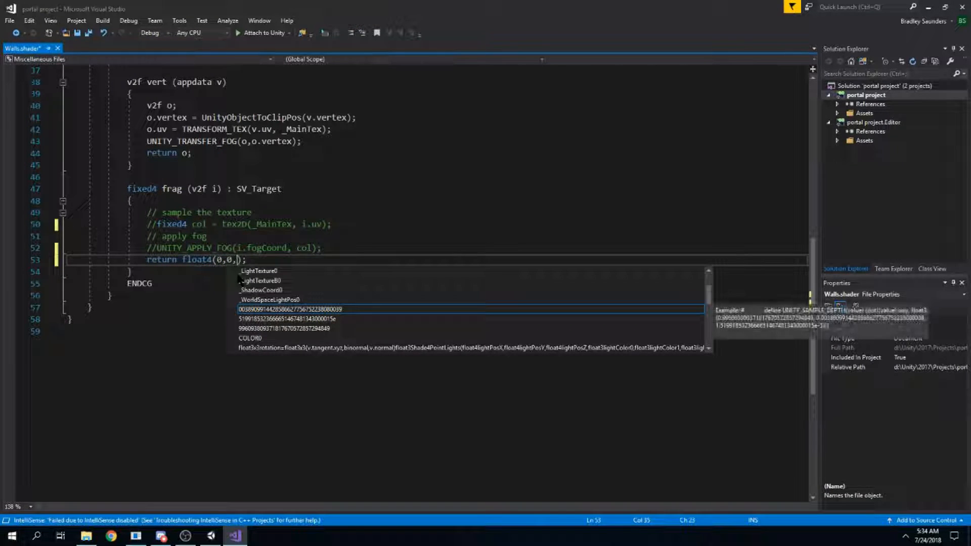
type("1,1")
key("End")
key("ctrl+s")
Switch to Unity and examine the portal mesh's walls and the Unlit_Walls and Unlit_OuterRing materials
left_click(209, 537)
right_click_drag(414, 223, 501, 268)
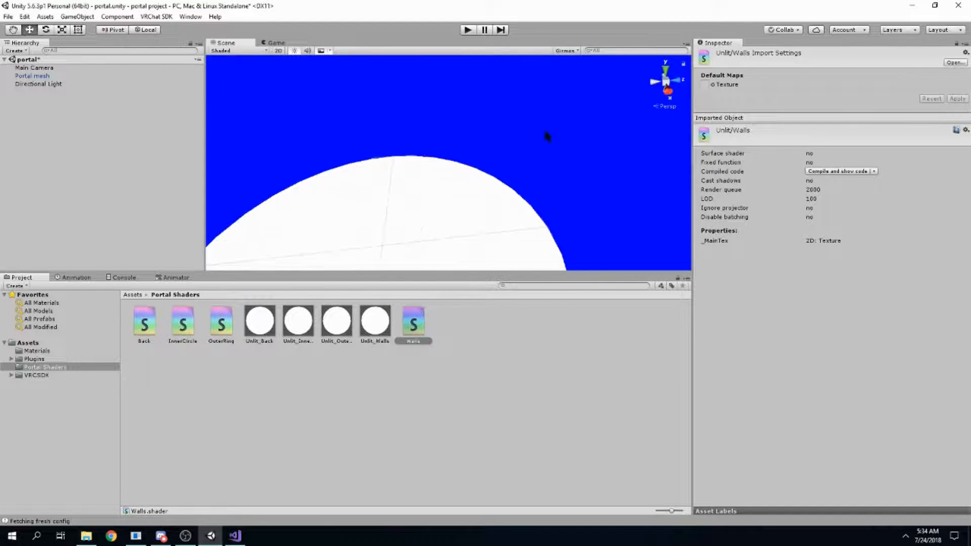
right_click_drag(512, 166, 384, 211)
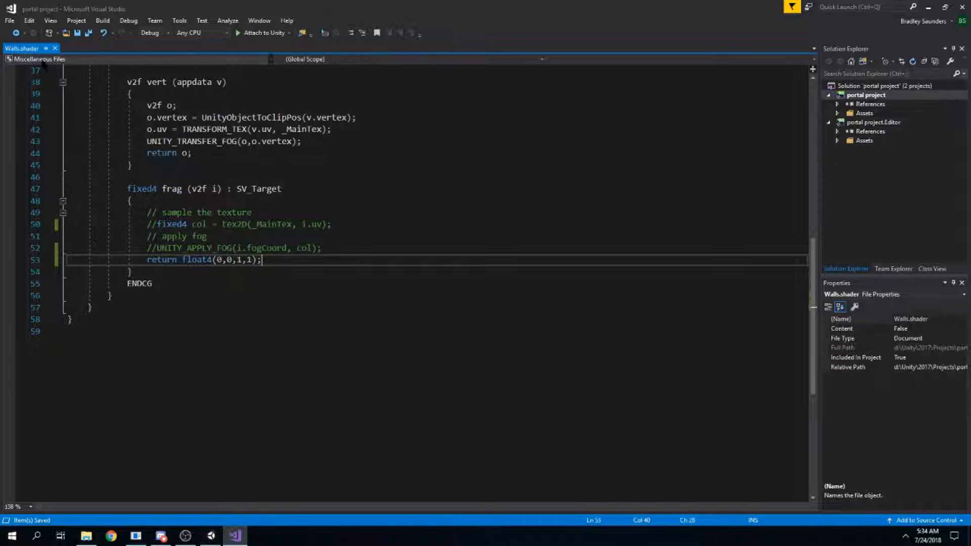
left_click(211, 536)
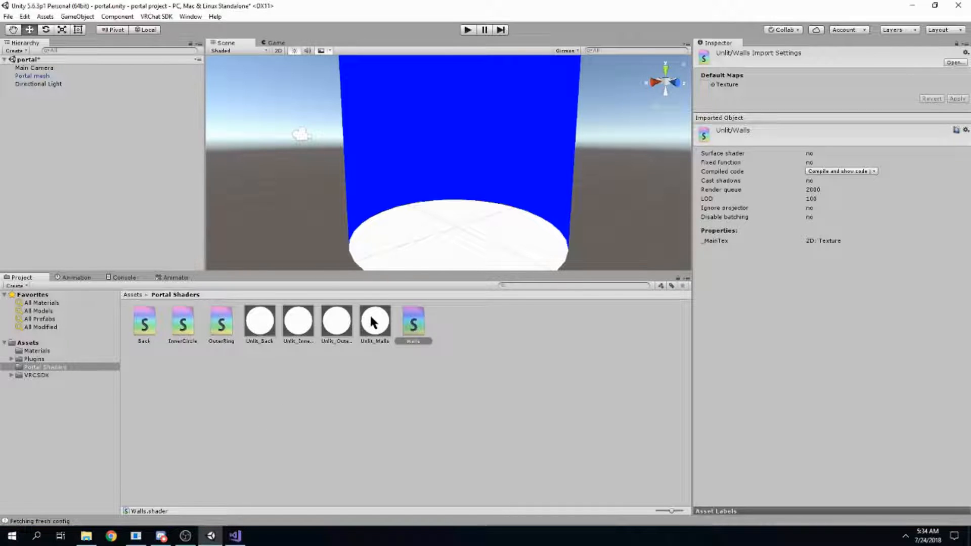
left_click(337, 322)
left_click(375, 321)
left_click(337, 323)
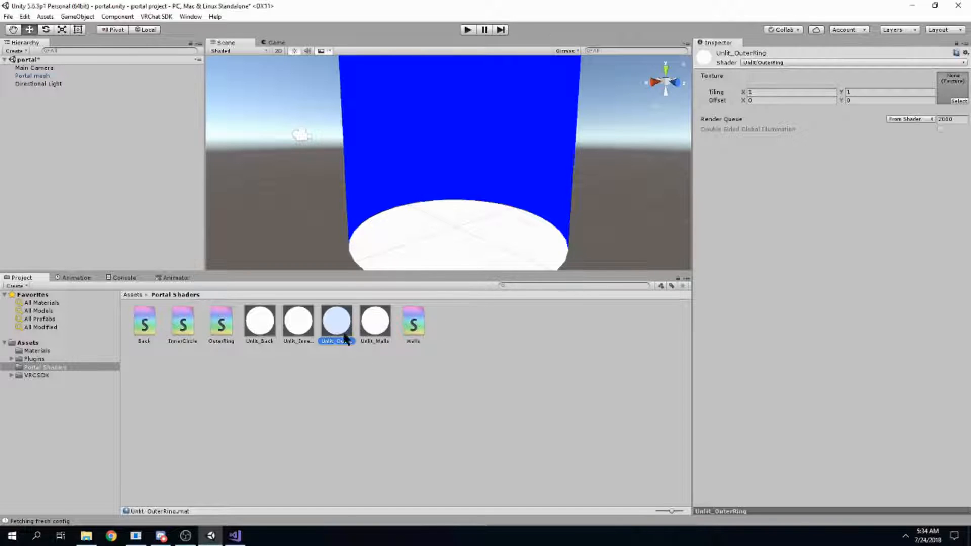
Open the OuterRing shader and comment out the texture sampling and fog lines in its frag function
double_click(218, 327)
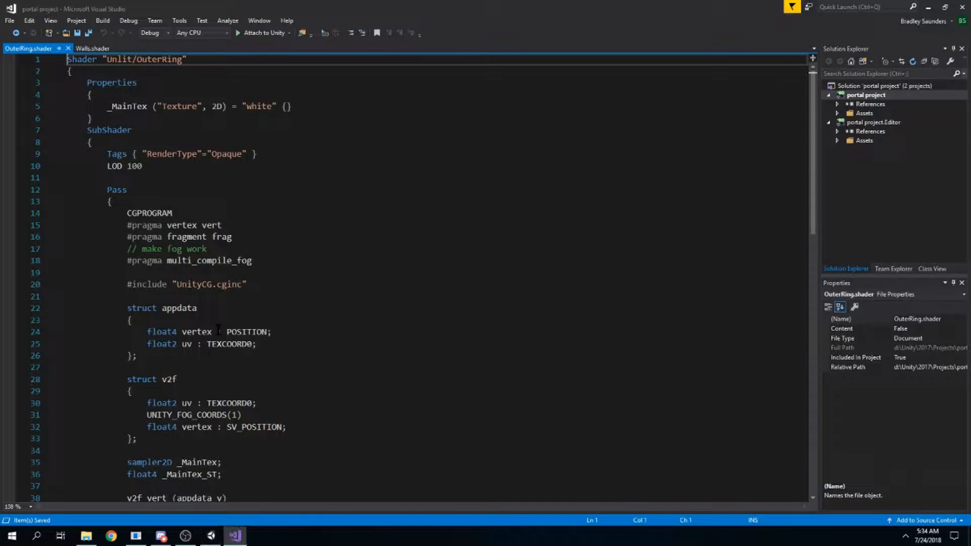
scroll(261, 337, "down", 12)
left_click(148, 247)
type("//")
key("Up")
key("Up")
type("//")
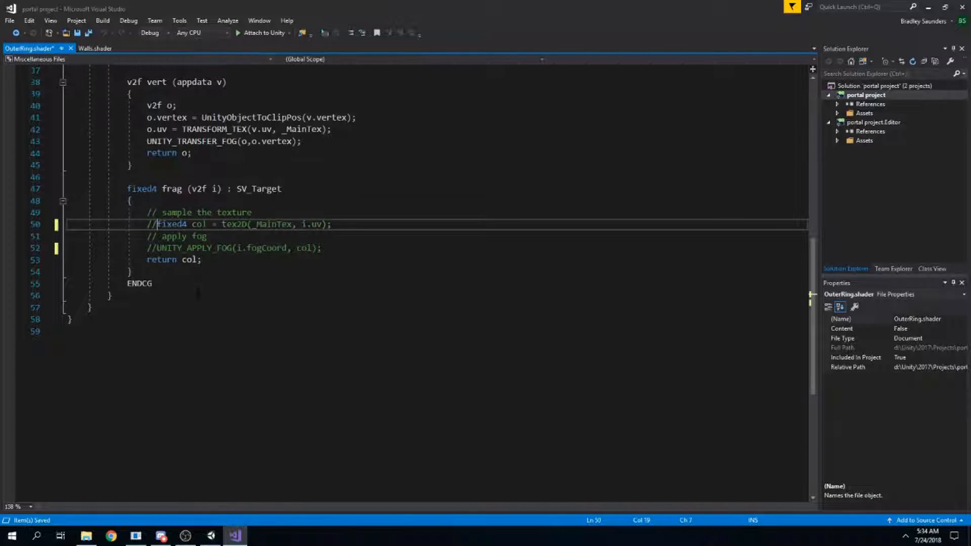
Make the OuterRing shader's frag function return float4(1,0,0,1) instead of col, and save the file
double_click(190, 259)
type("float4(1")
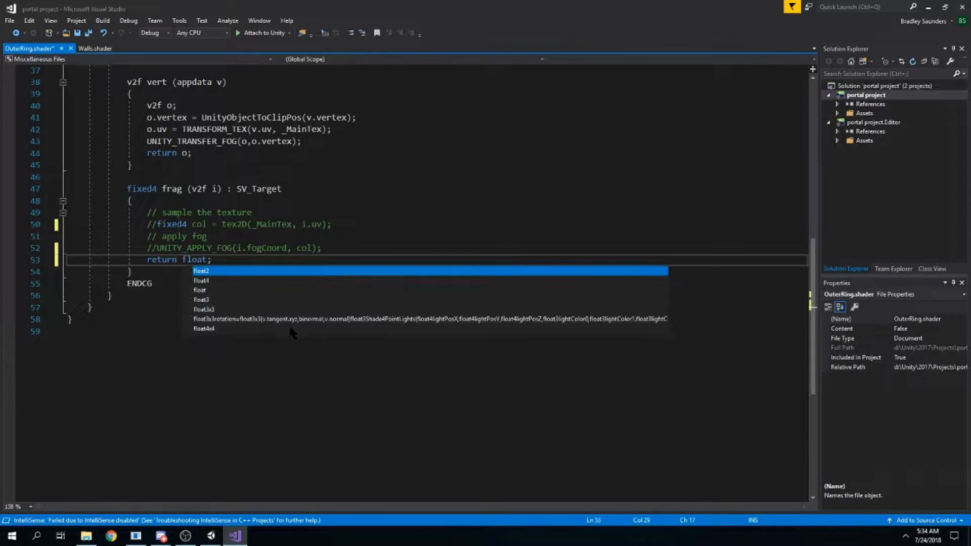
type(",0,0,1")
key("End")
left_click_drag(216, 260, 241, 255)
key("End")
key("ctrl+s")
Switch to Unity, check the ring, then open the InnerCircle shader and comment out its texture sampling and fog lines
left_click(211, 536)
right_click_drag(467, 172, 336, 271)
key("w")
double_click(183, 323)
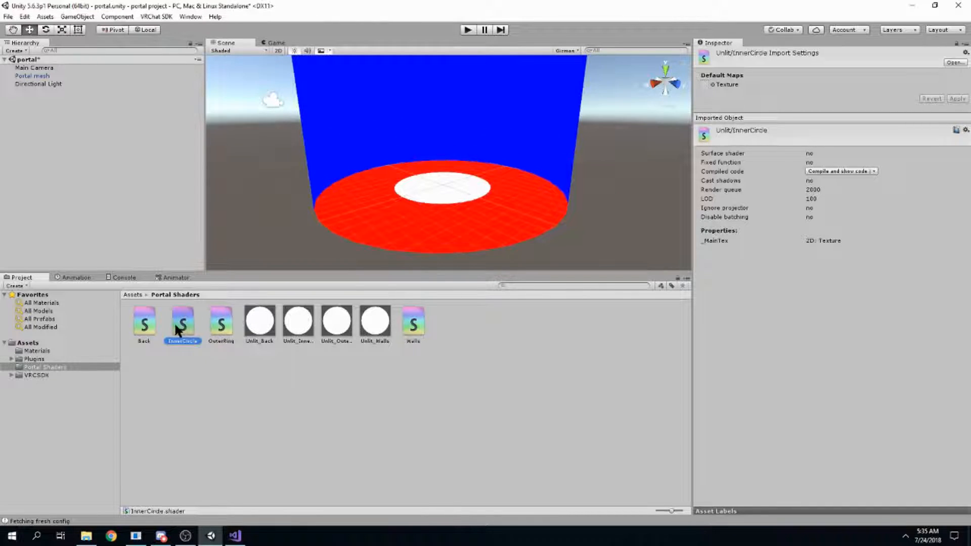
left_click(148, 251)
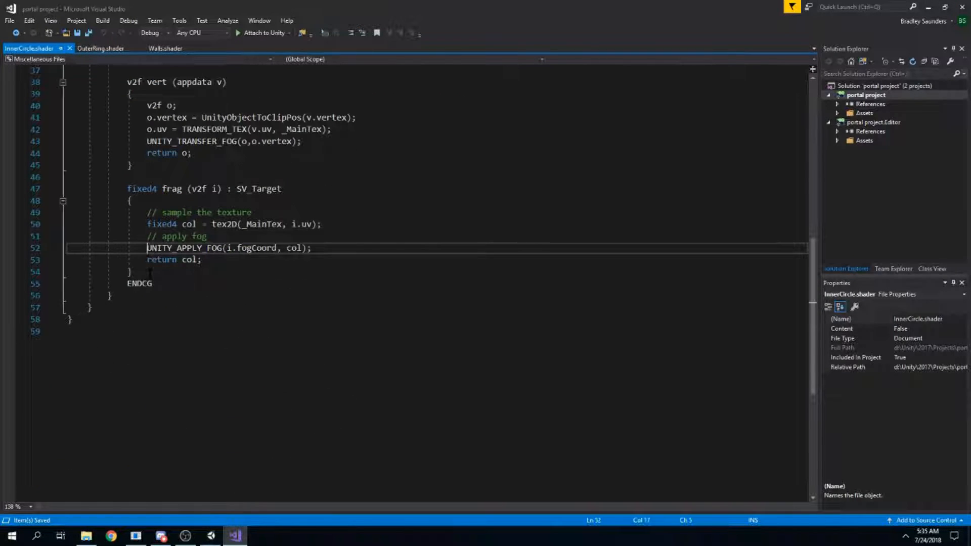
type("//")
key("Up")
key("Up")
key("Home")
type("//")
Make the InnerCircle shader's frag function return float4(0,1,0,1) instead of col, and save the file
left_click(181, 259)
key("BackSpace")
key("BackSpace")
key("BackSpace")
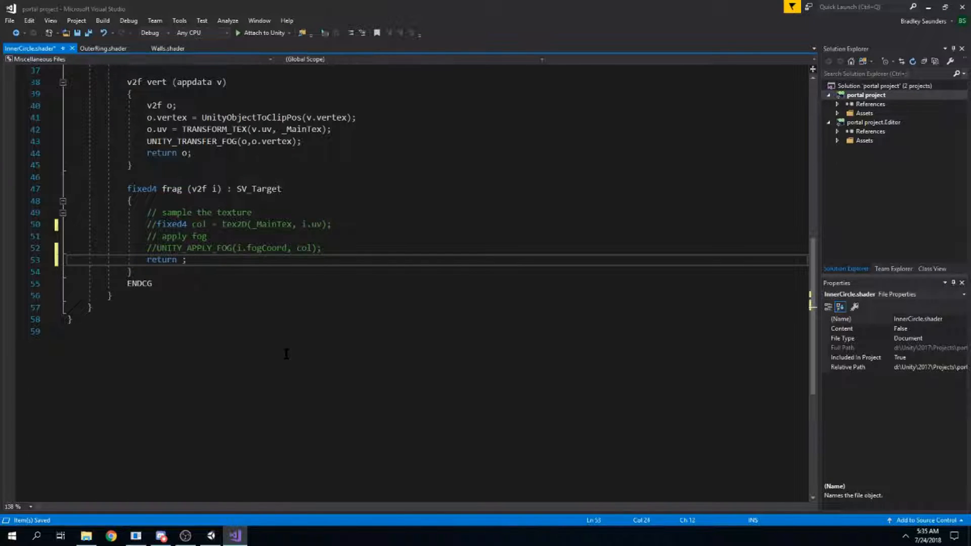
type("float4(")
type("0,1,0 ")
type(",1")
key("End")
key("ctrl+s")
Switch to Unity, open the Back shader and comment out the texture sampling and fog lines in its frag function
key("alt+Tab")
left_click_drag(436, 191, 396, 197, "alt")
left_click(152, 326)
double_click(152, 326)
scroll(202, 227, "down", 13)
left_click(147, 213)
type("//")
key("Up")
key("Up")
key("Left")
type("//")
Make the Back shader's frag function return float4(1,0,1,1) instead of col, and save the file
double_click(189, 225)
type("float4(")
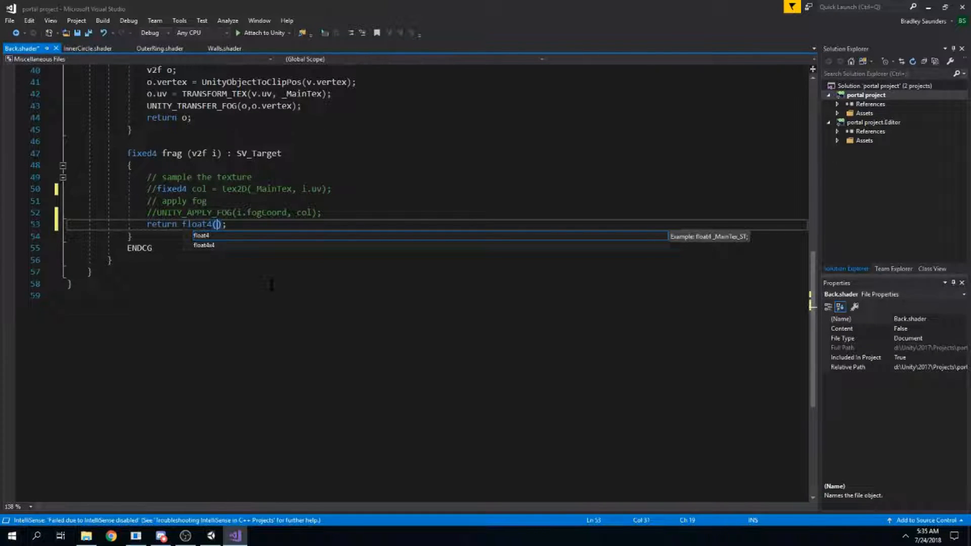
type("1,0,1,")
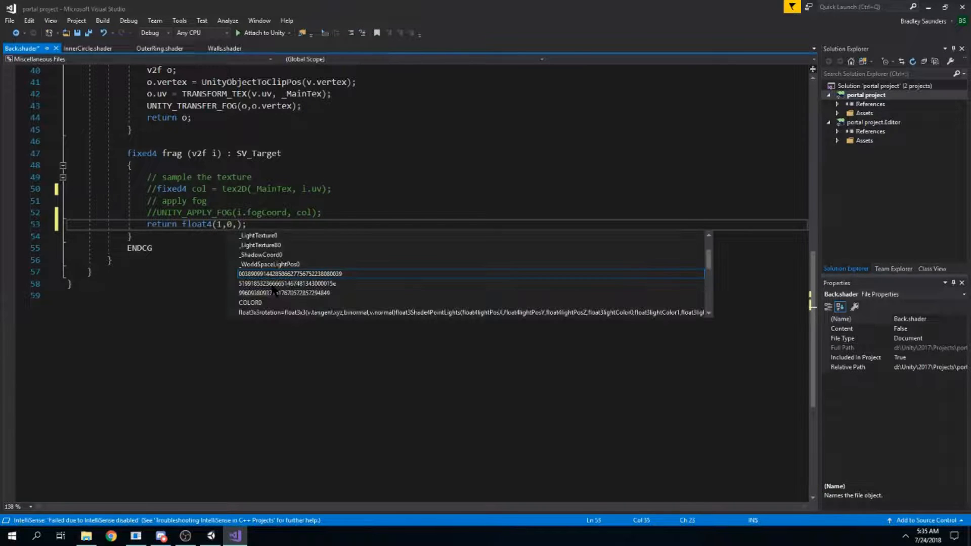
type("1")
double_click(219, 224)
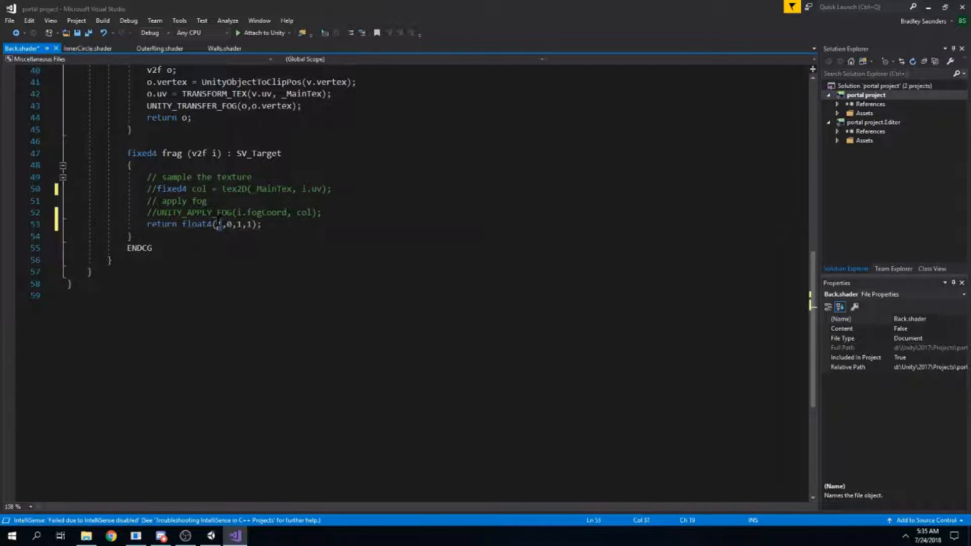
double_click(239, 224)
type("0.5")
key("ctrl+s")
Check the portal's back in Unity, then make the Back shader return float4(0.5,0,0.5,1) and save the file
key("alt+Tab")
left_click_drag(409, 159, 321, 119, "alt")
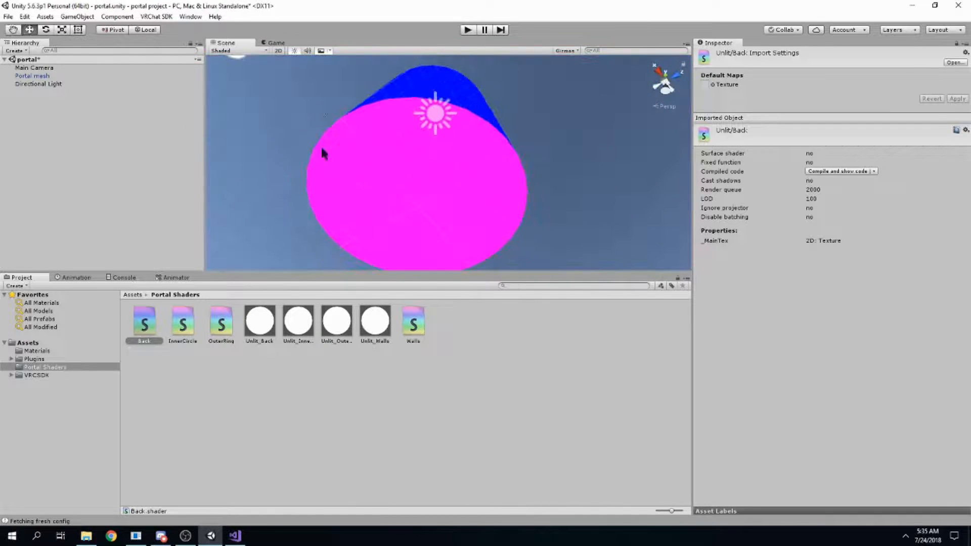
key("alt+Tab")
double_click(239, 225)
type("0.5")
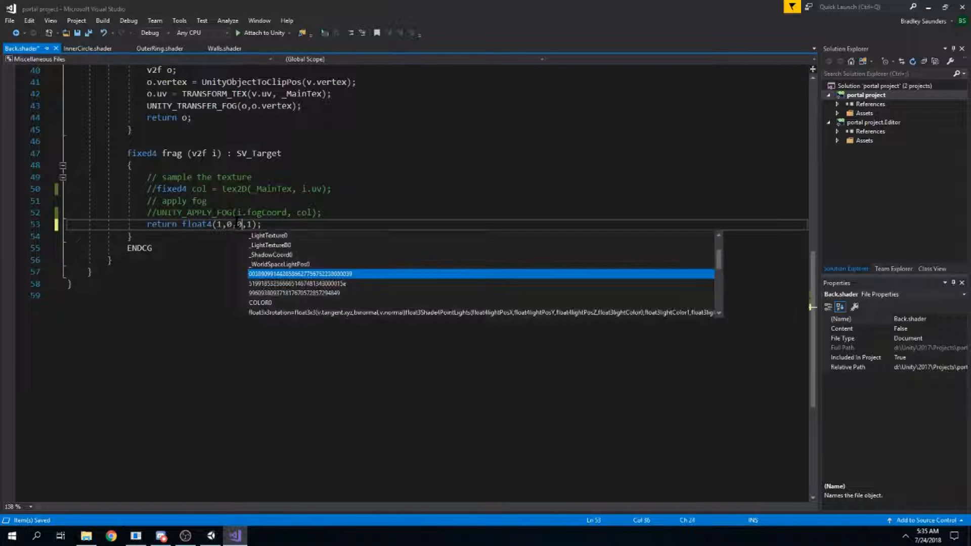
double_click(238, 225)
left_click(218, 225)
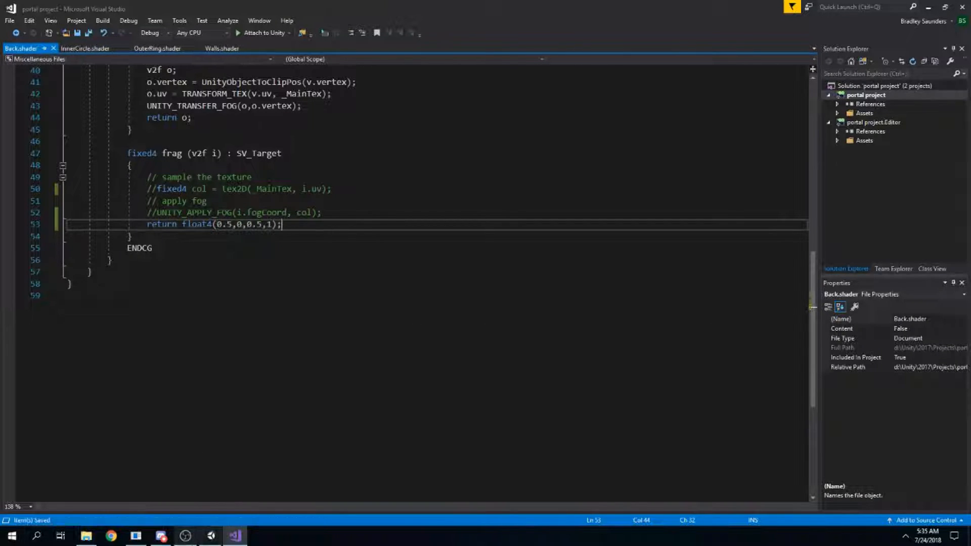
left_click(211, 535)
left_click(235, 536)
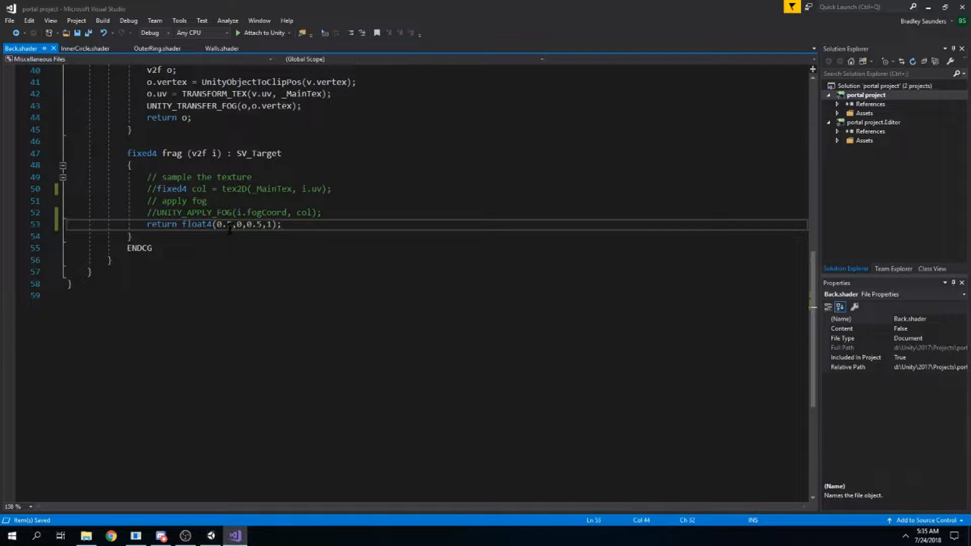
Make the Back shader return float4(0.1,0,0.1,1), save the file and check the portal's back color in Unity
type("1")
left_click_drag(262, 225, 257, 224)
type("1")
key("ctrl+s")
left_click(210, 536)
left_click_drag(412, 116, 392, 273, "alt")
left_click(235, 536)
left_click_drag(213, 224, 272, 226)
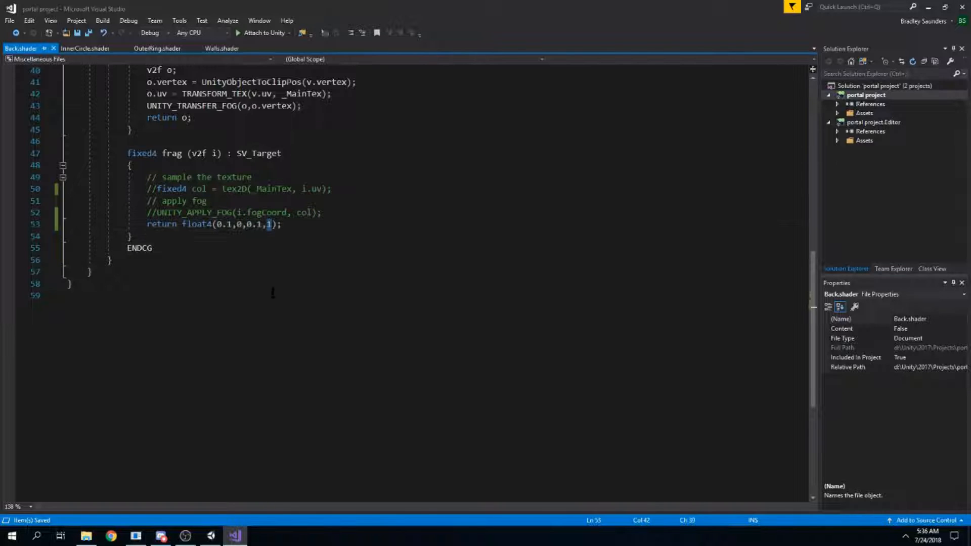
left_click(234, 535)
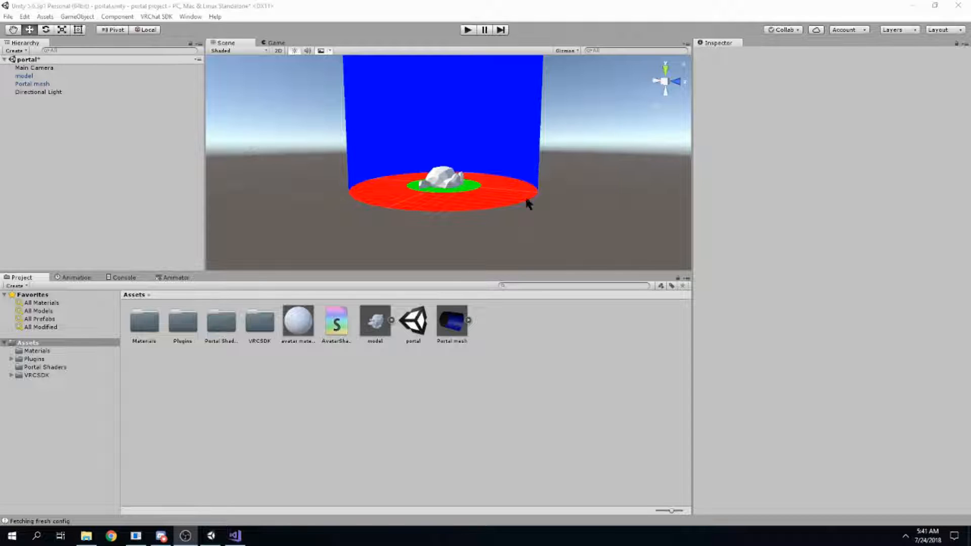
Examine the model inside the portal in Unity, along with its avatar material and the AvatarShader asset
scroll(527, 203, "up", 5)
left_click(424, 199)
left_click_drag(423, 198, 529, 232, "alt")
scroll(529, 232, "down", 5, "alt")
scroll(529, 233, "down", 1)
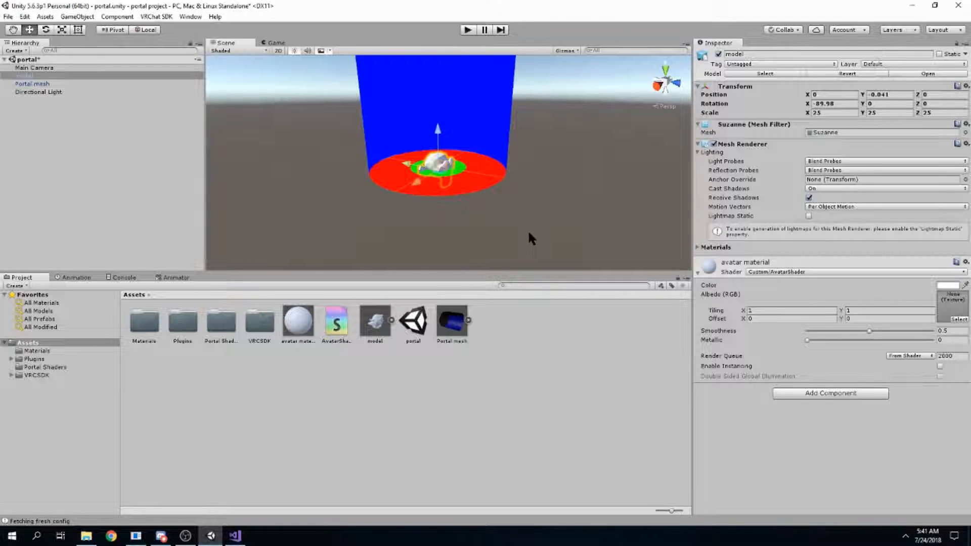
left_click(334, 324)
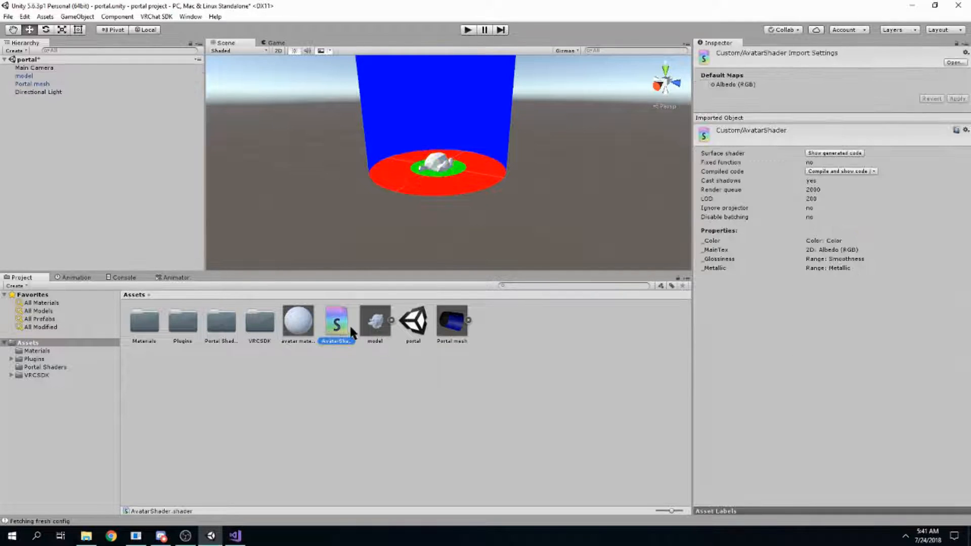
right_click(334, 325)
key("Escape")
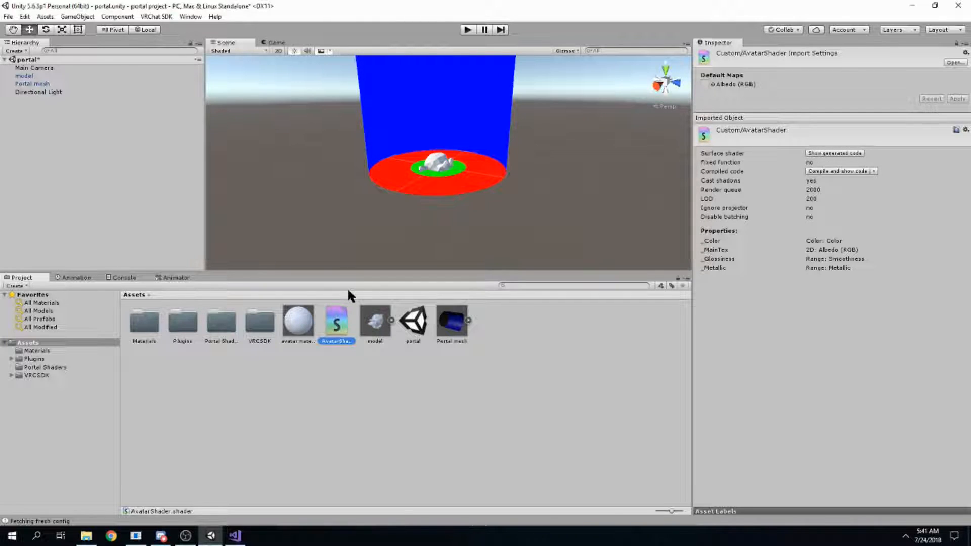
scroll(430, 204, "up", 5)
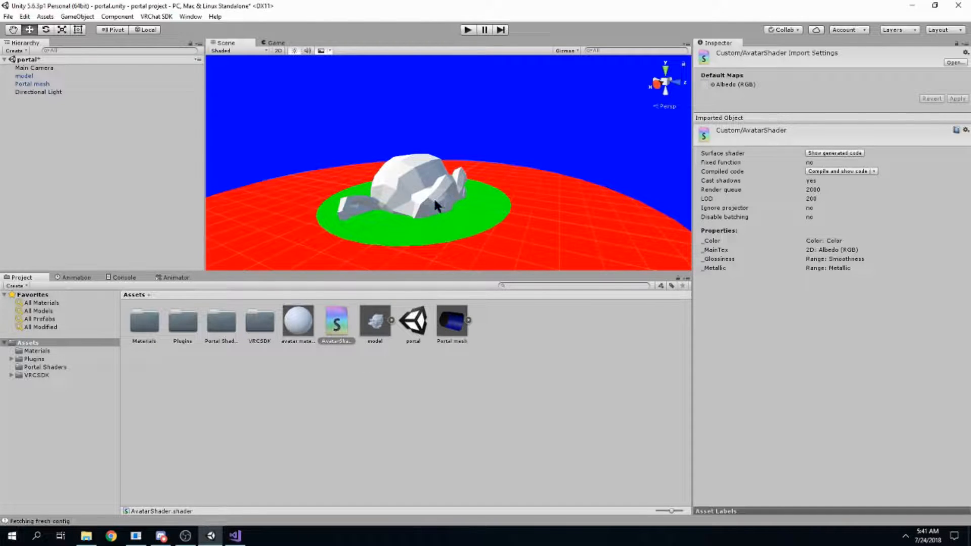
left_click(24, 75)
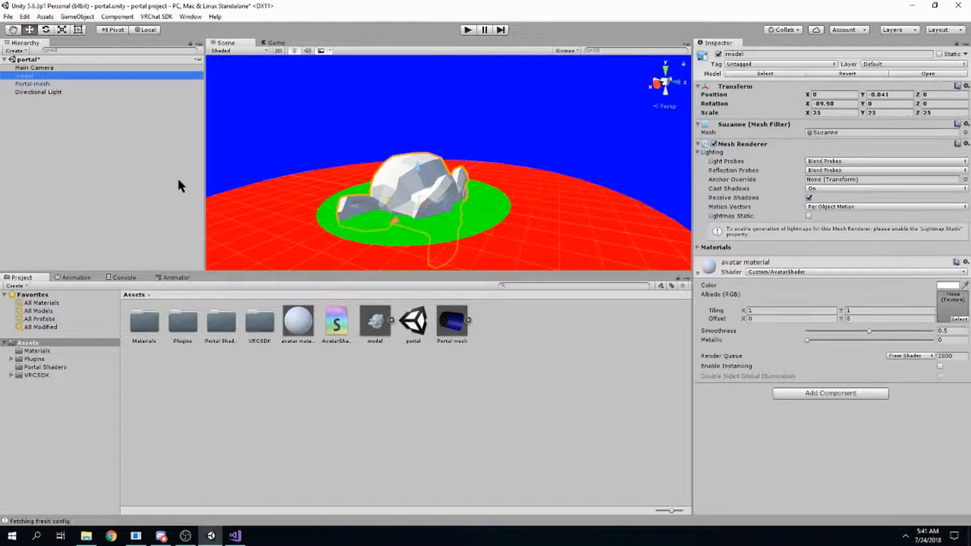
left_click_drag(302, 325, 748, 410)
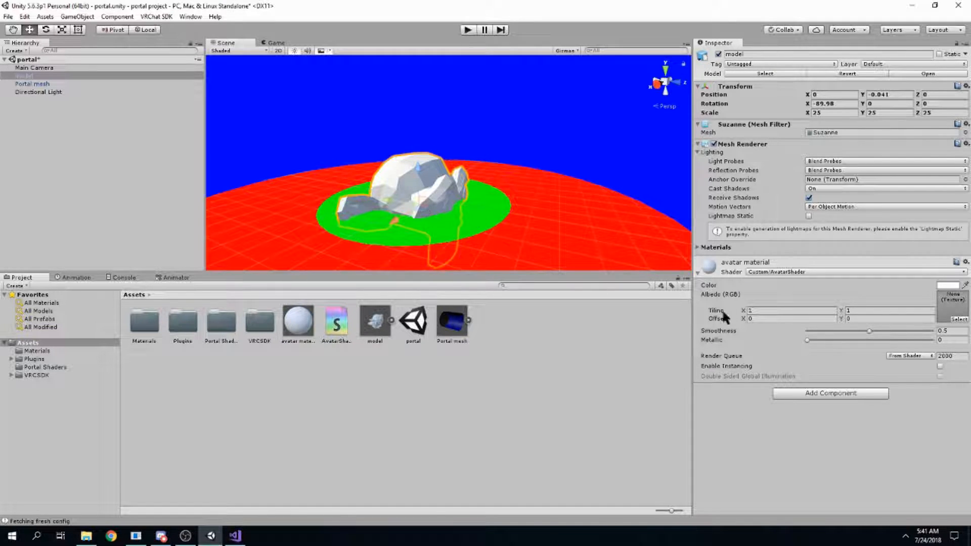
Open the AvatarShader file for editing and search the current document for SubShader
double_click(336, 326)
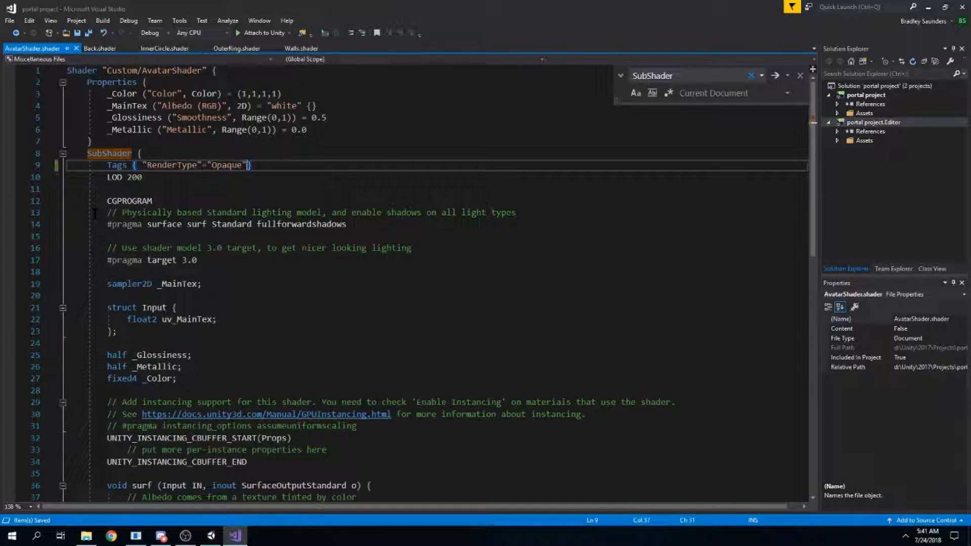
left_click(142, 129)
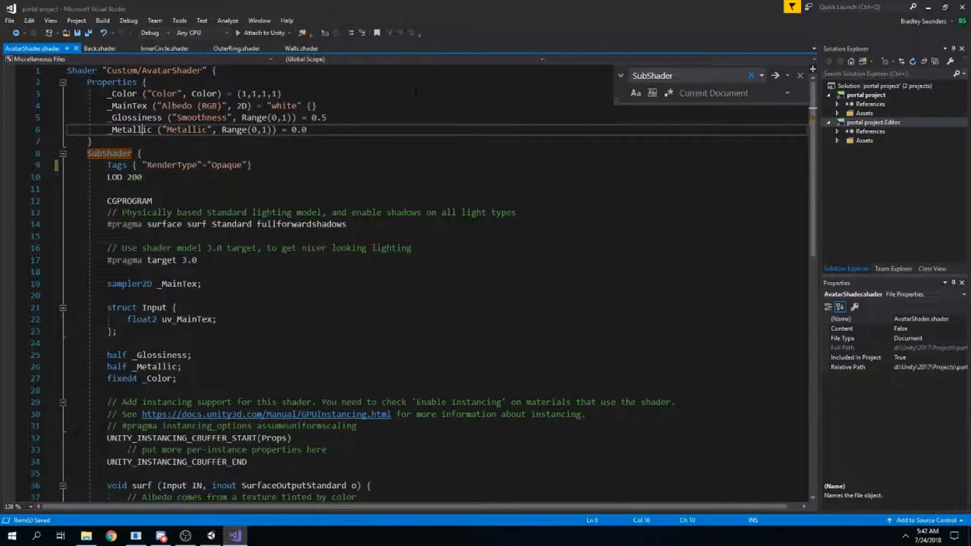
left_click(800, 76)
double_click(109, 153)
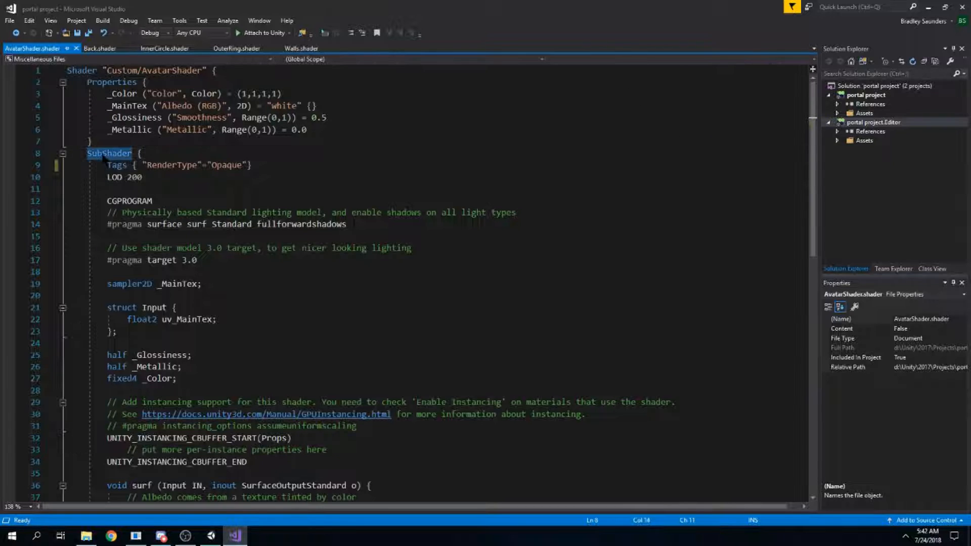
key("ctrl+f")
left_click(681, 79)
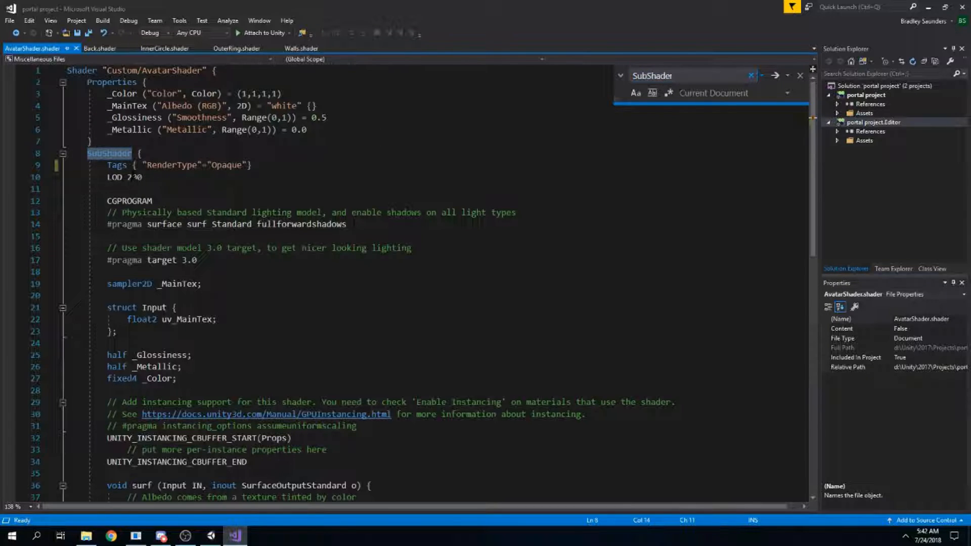
double_click(115, 166)
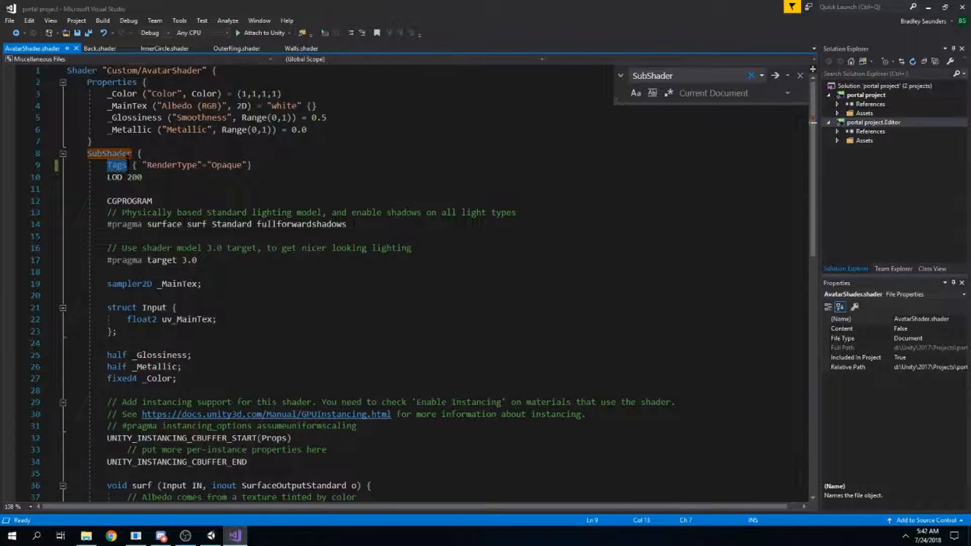
double_click(111, 152)
Add "Queue"="Transparent+6" after the RenderType entry in the AvatarShader's SubShader Tags line
left_click(248, 165)
key("Right")
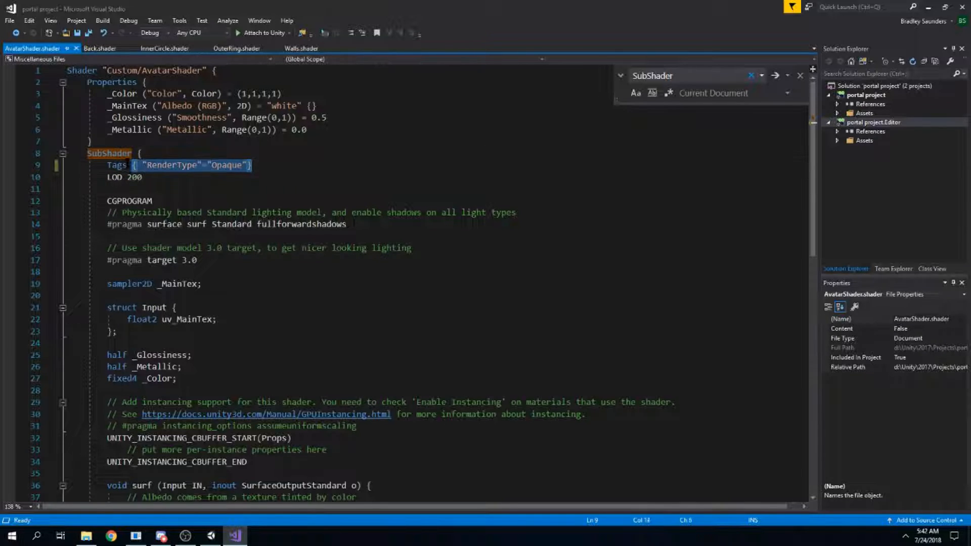
left_click(247, 165)
type("\"Queu")
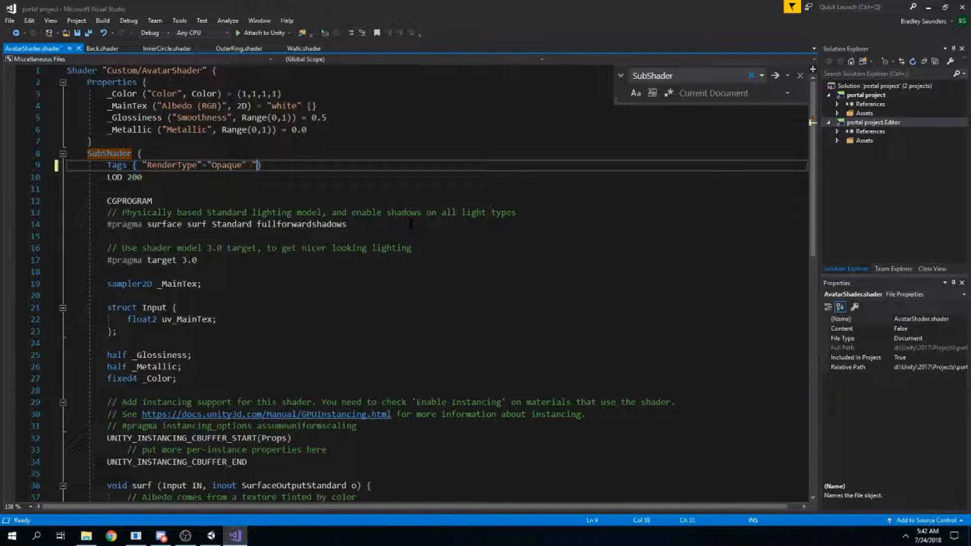
type("e\"")
type("=\"Transparent+")
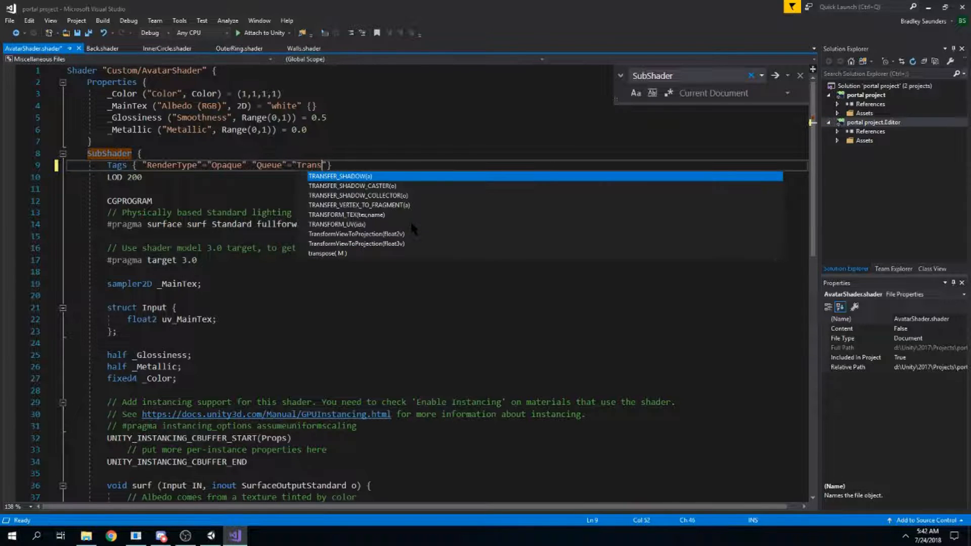
type("6")
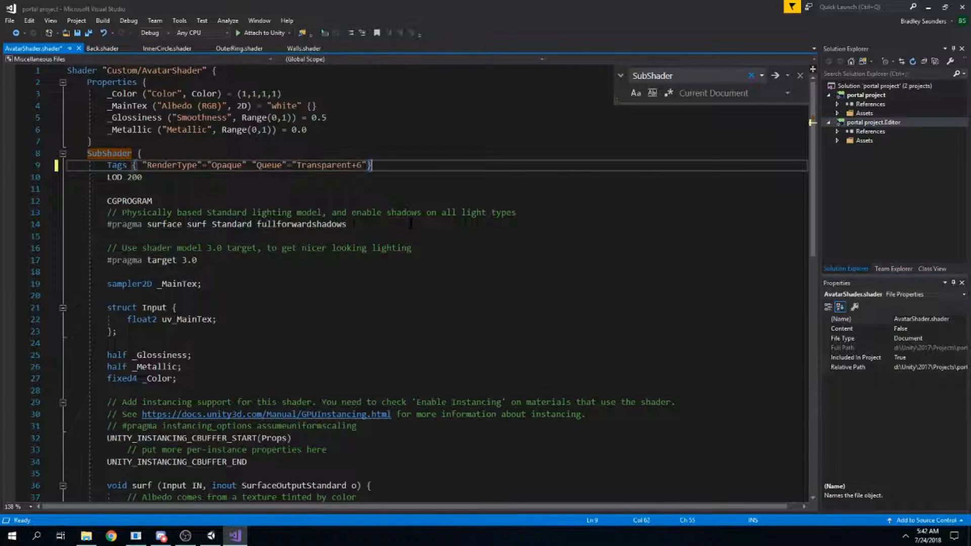
Review the Tags line's Queue entry and the LOD line in the AvatarShader's SubShader
left_click_drag(372, 165, 251, 166)
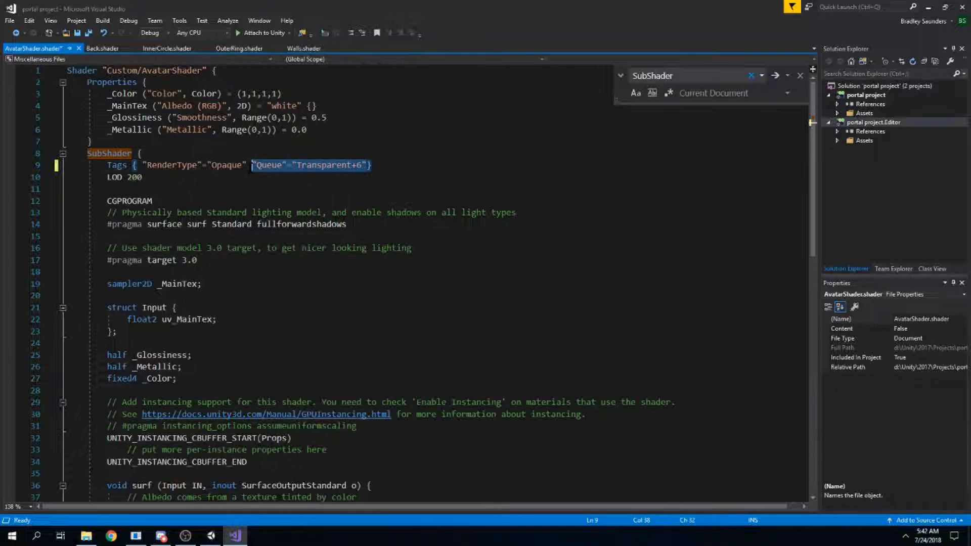
double_click(336, 170)
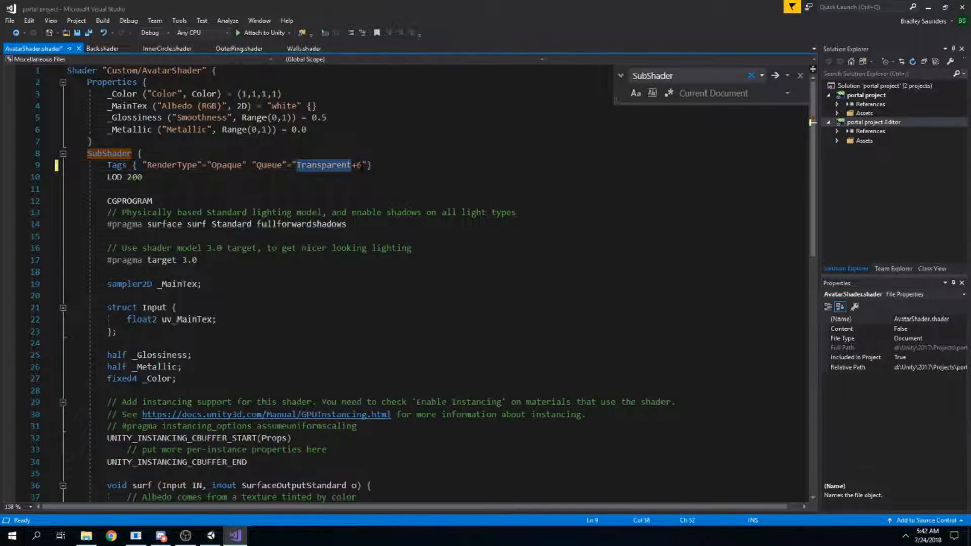
left_click_drag(361, 165, 340, 164)
left_click(310, 166)
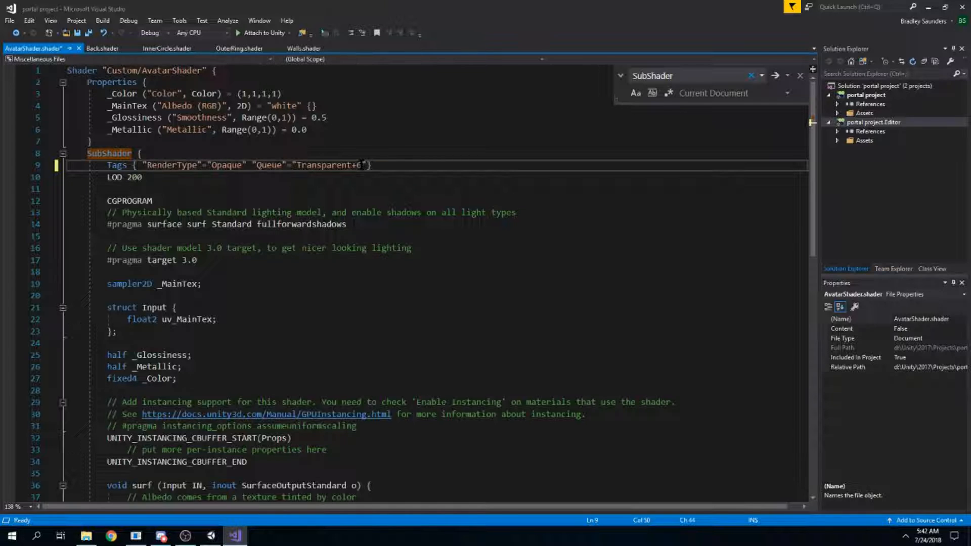
left_click_drag(361, 165, 298, 166)
left_click(458, 164)
left_click_drag(156, 179, 50, 179)
left_click(214, 191)
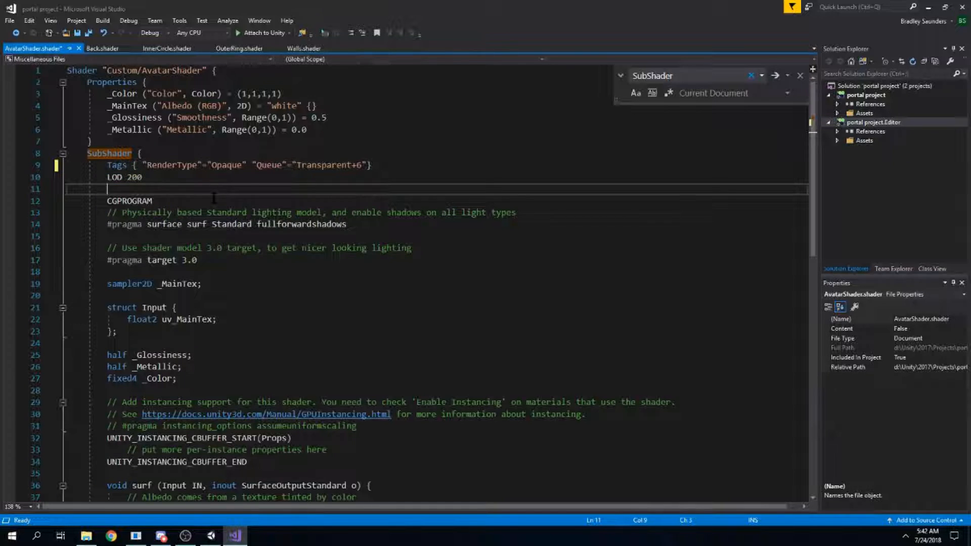
left_click_drag(108, 166, 372, 165)
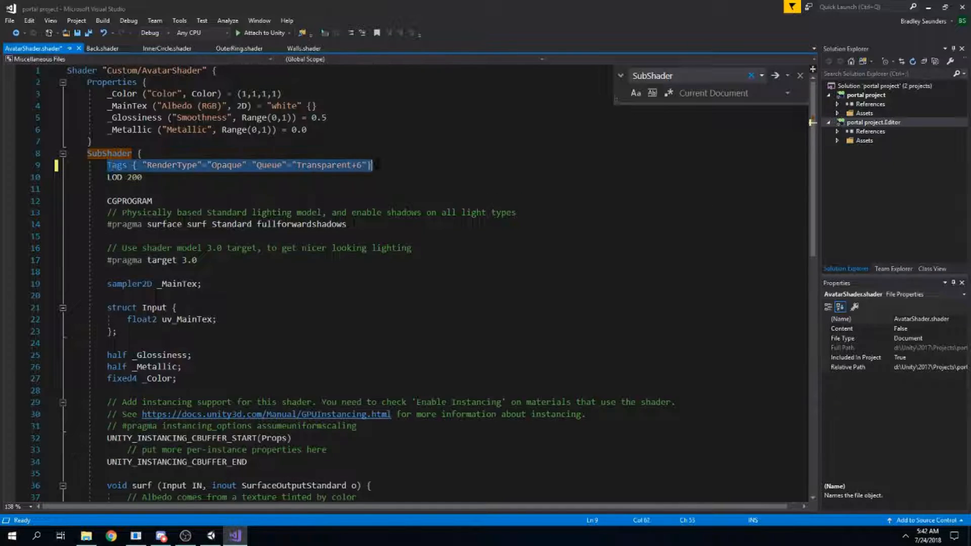
Insert an empty Stencil { } block between the LOD 200 and CGPROGRAM lines of the AvatarShader
left_click(157, 192)
type("{}")
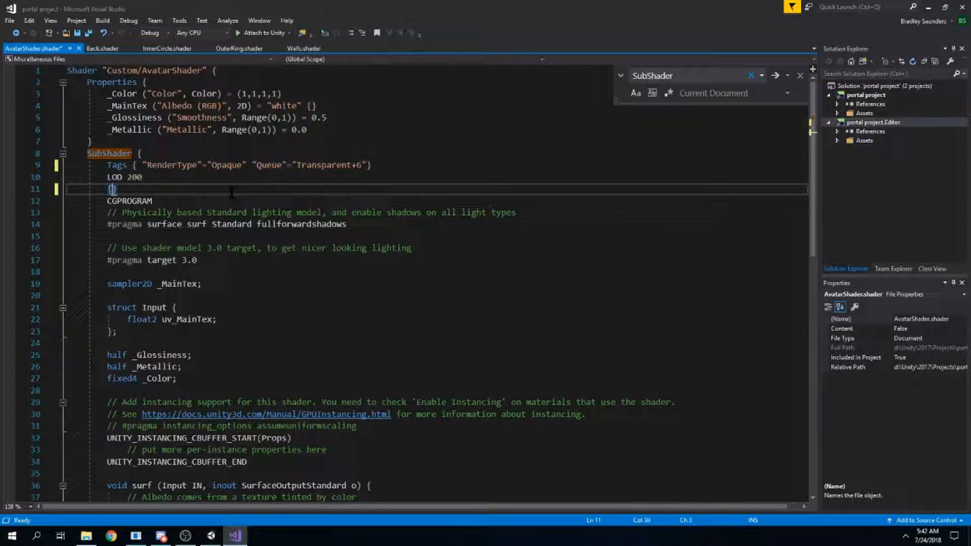
double_click(142, 201)
left_click(138, 188)
key("Home")
type("Stencil")
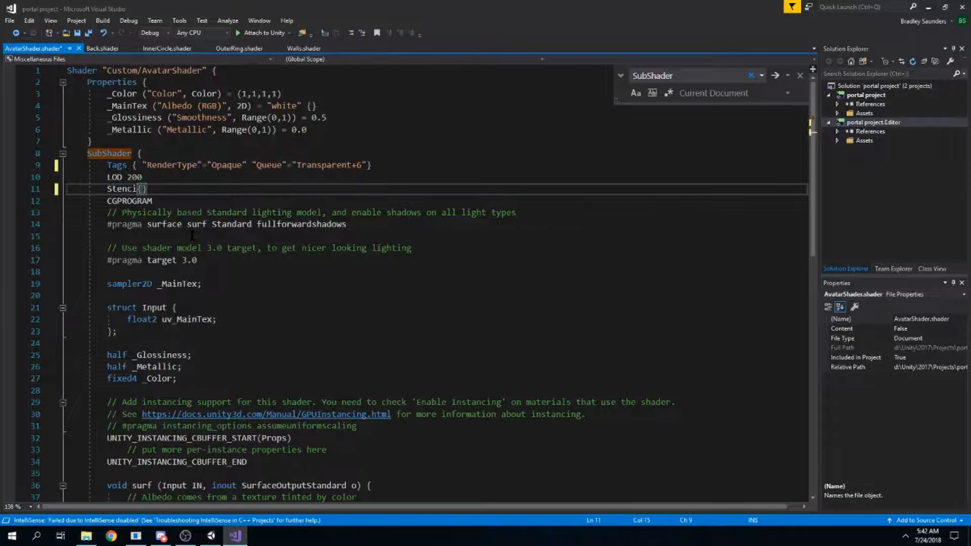
key("Right")
key("Return")
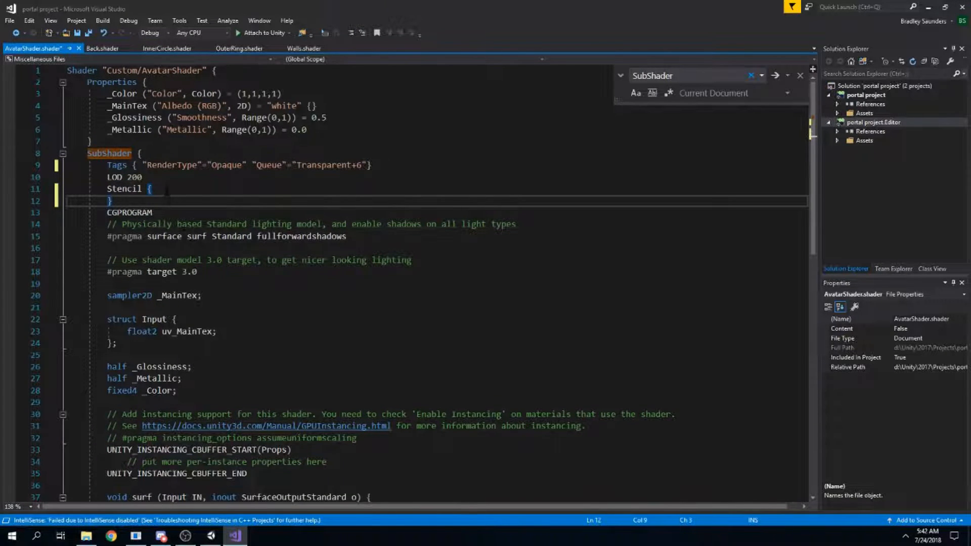
key("Return")
key("Up")
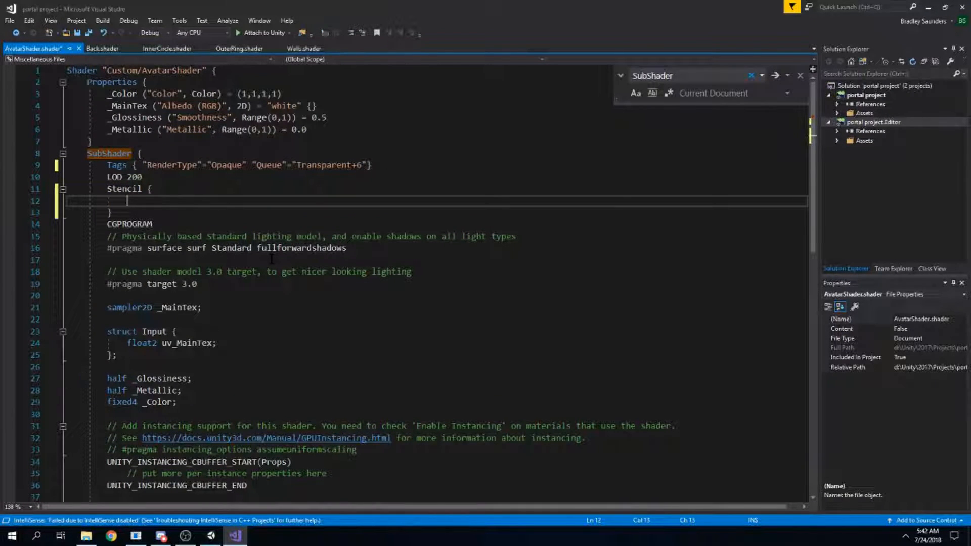
Set the reference value to 5 inside the Stencil block with the line Ref 5
type("Ref")
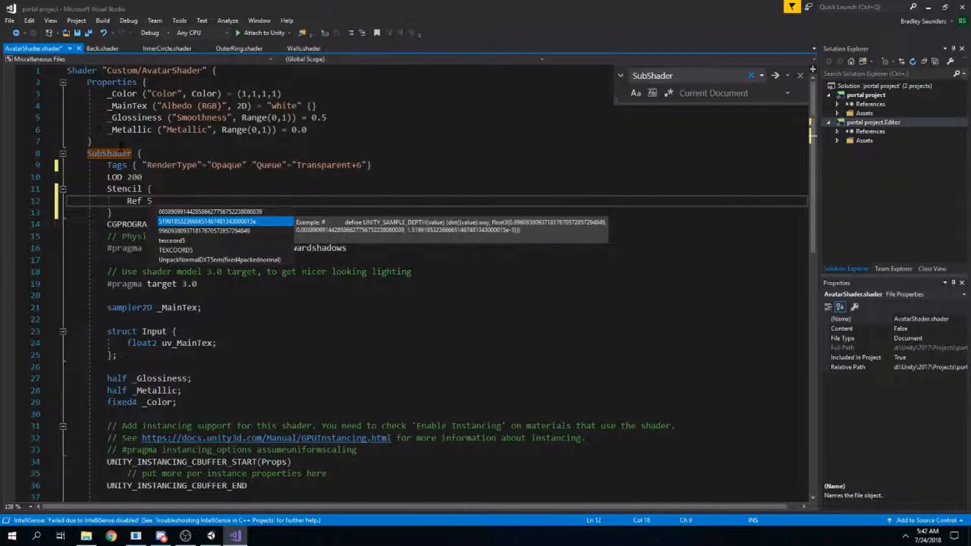
type("5")
key("Up")
key("Down")
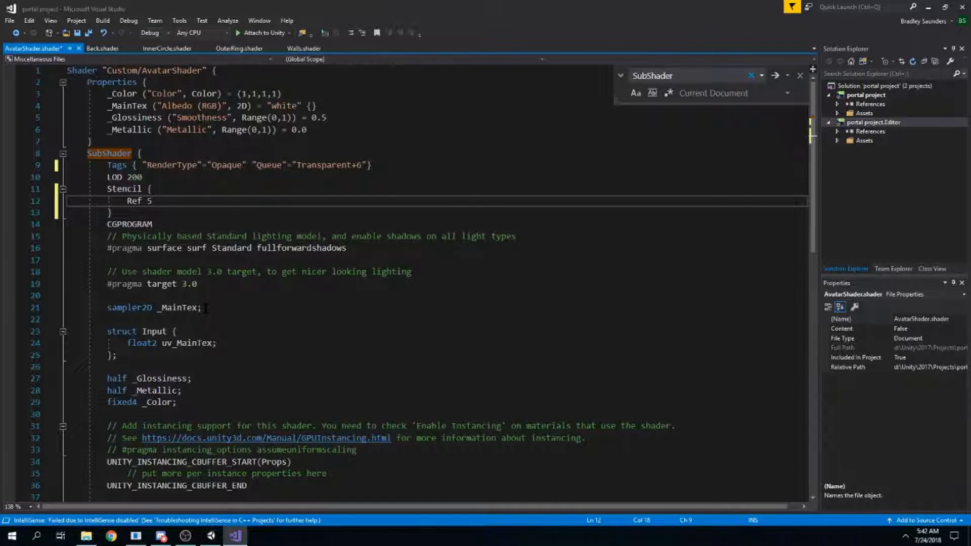
Try 255 as the Stencil block's Ref value, and undo that change
key("BackSpace")
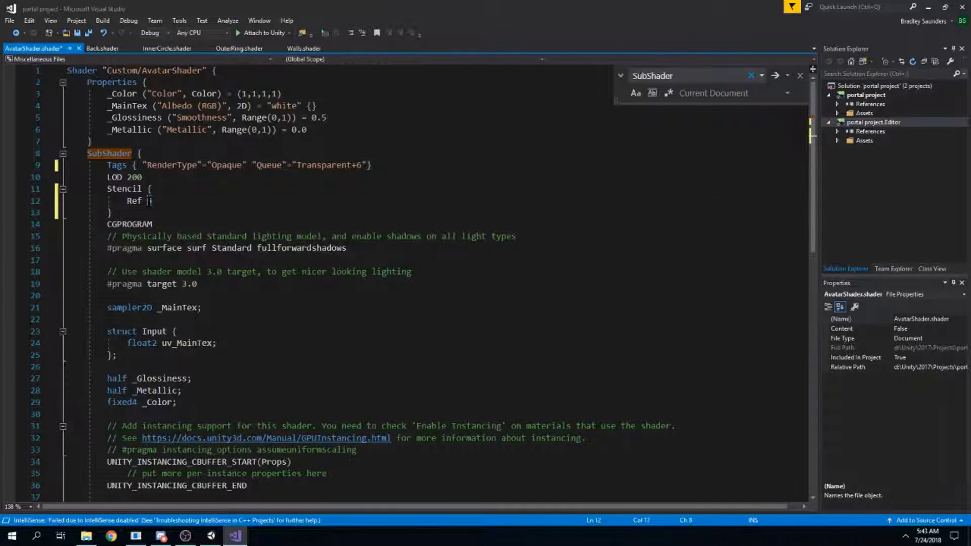
type("255")
key("ctrl+z")
key("ctrl+z")
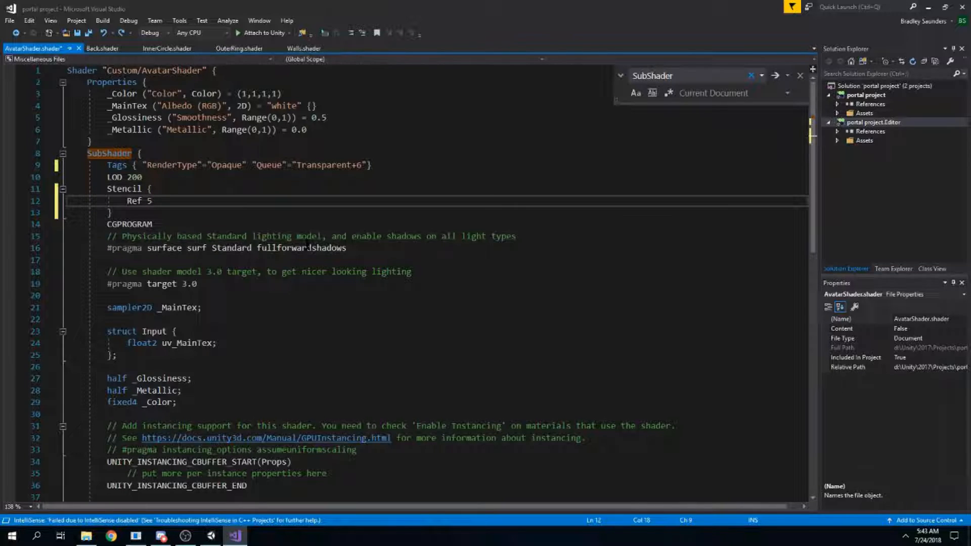
Add the line Comp Equal below Ref 5 in the Stencil block
key("Return")
type("Com")
type("p Equal")
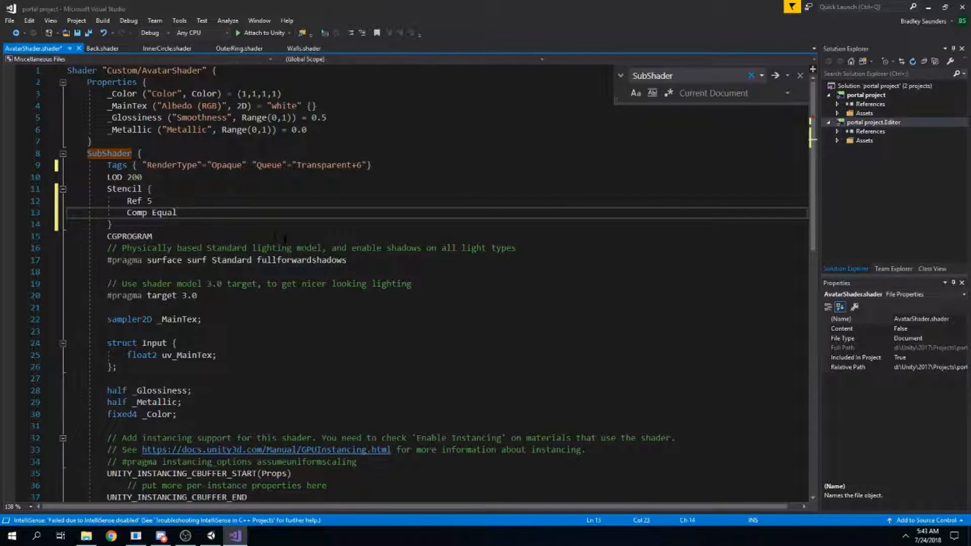
Save the AvatarShader with its Stencil block, switch to Unity, and select the model to check how it renders inside the portal
key("Up")
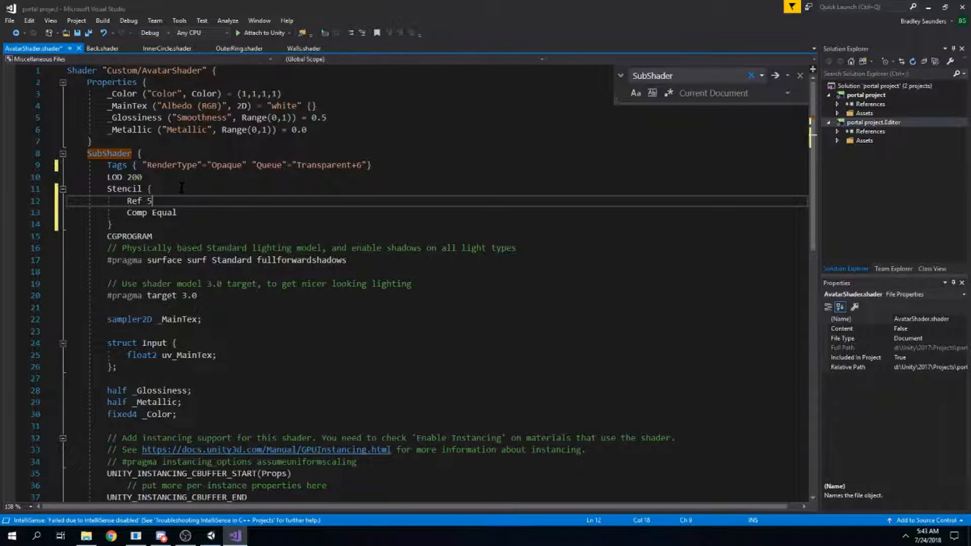
double_click(164, 212)
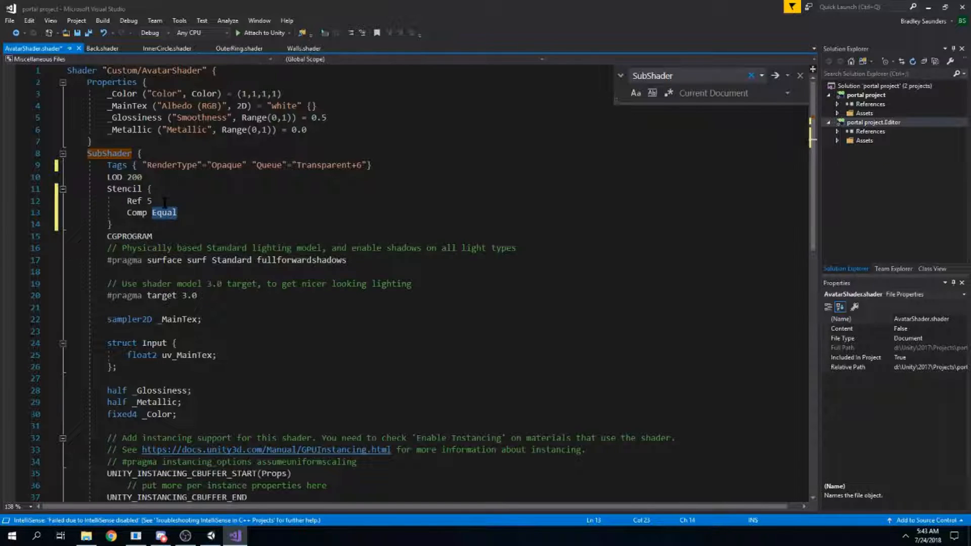
left_click(265, 189)
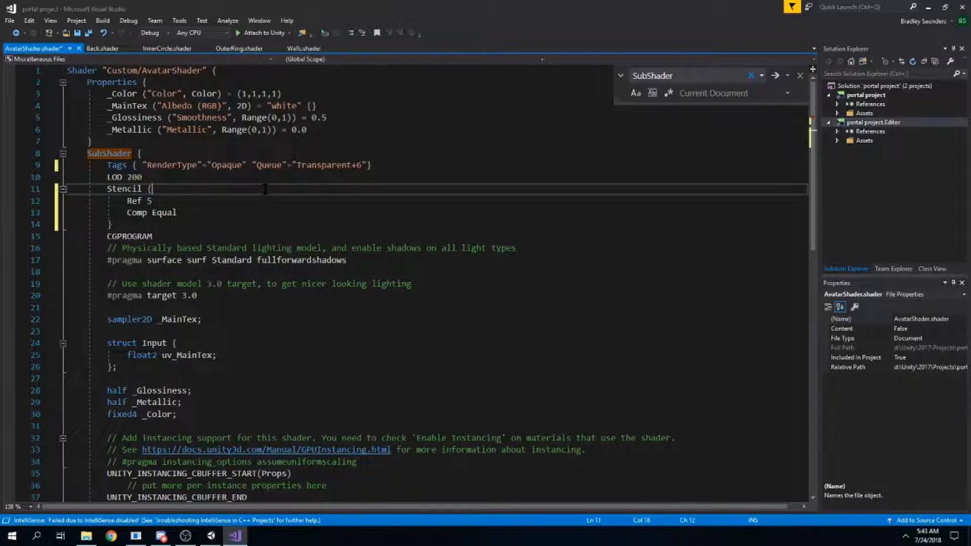
left_click(191, 178)
key("ctrl+s")
left_click(211, 535)
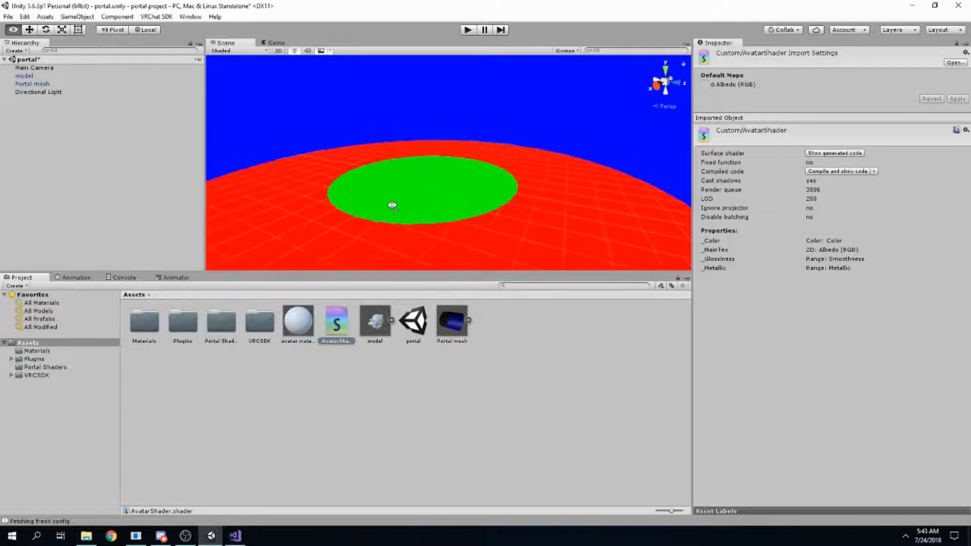
scroll(393, 204, "down", 5)
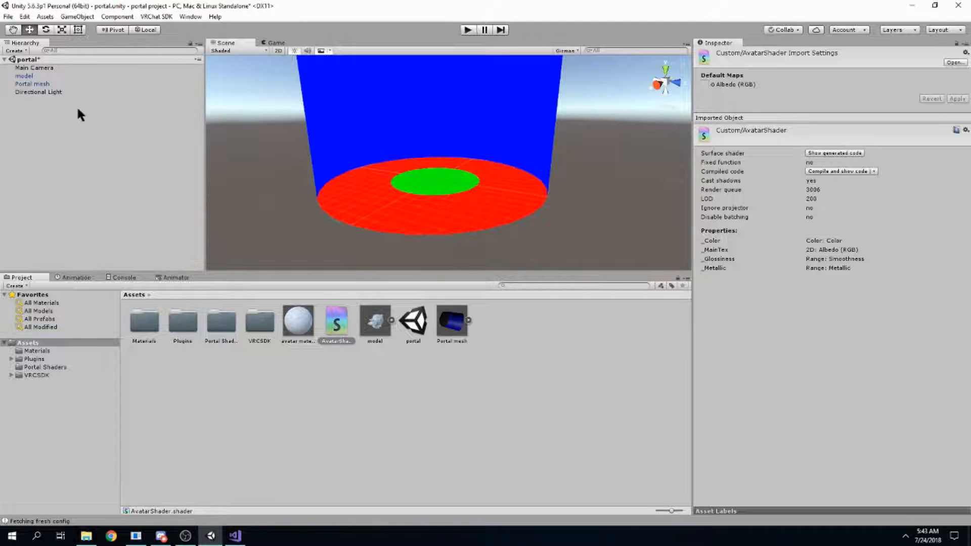
left_click(31, 75)
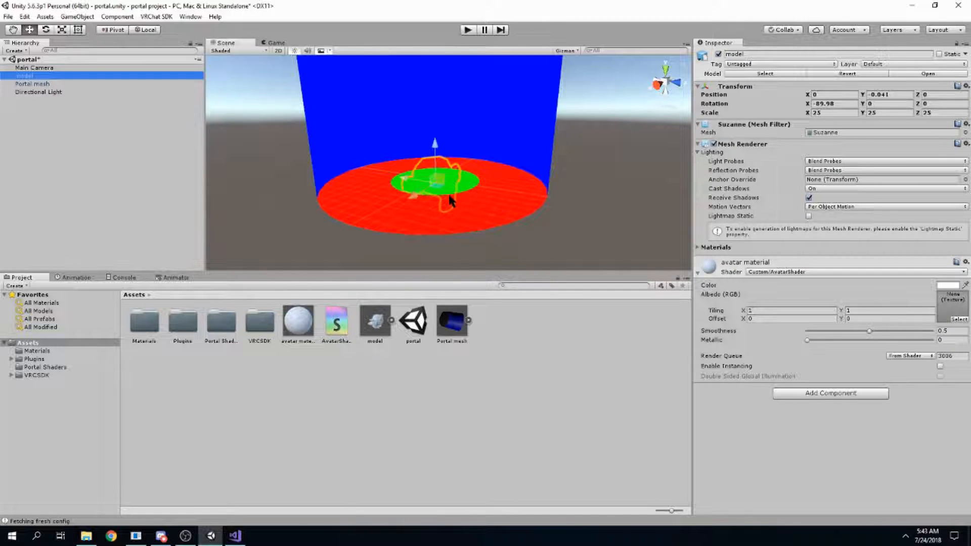
scroll(450, 200, "up", 4)
scroll(574, 197, "down", 6)
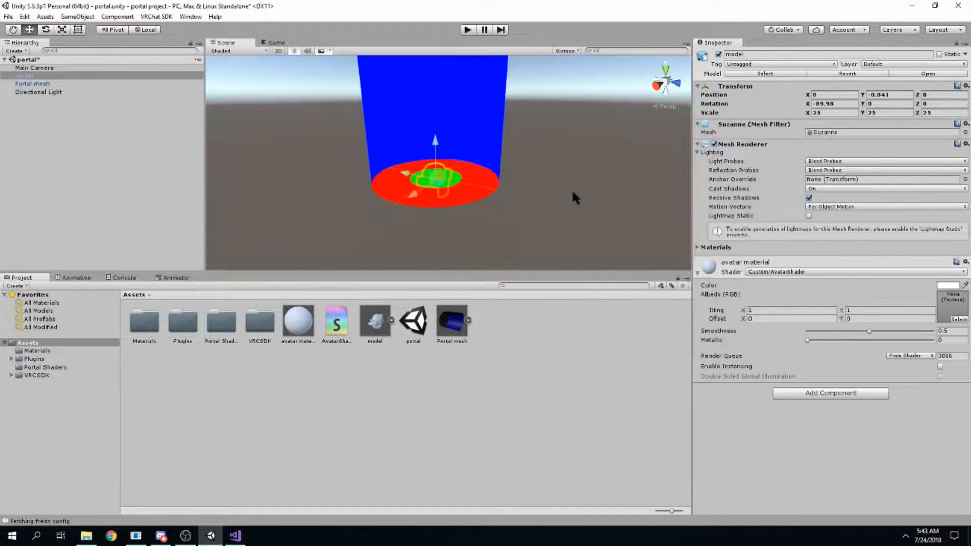
Try 0 as the Ref value in the AvatarShader's Stencil block, check the model in Unity, and restore Ref 5
left_click(235, 535)
left_click(156, 201)
left_click_drag(156, 201, 146, 201)
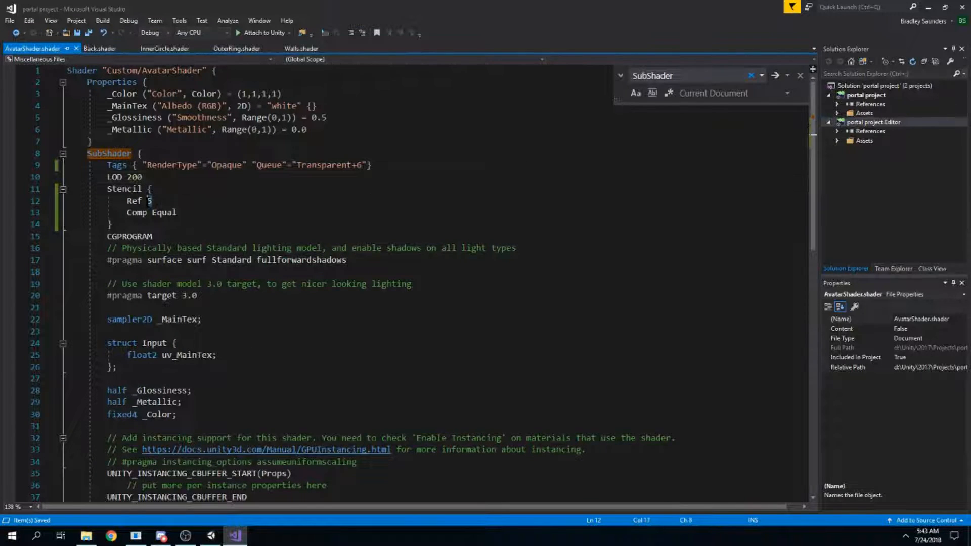
type("0")
key("ctrl+s")
left_click(211, 535)
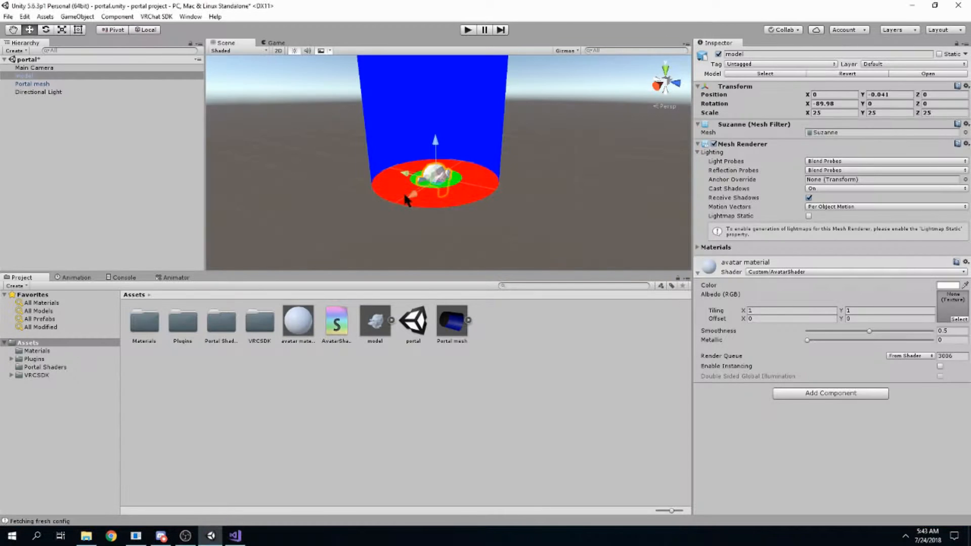
left_click(235, 536)
type("1")
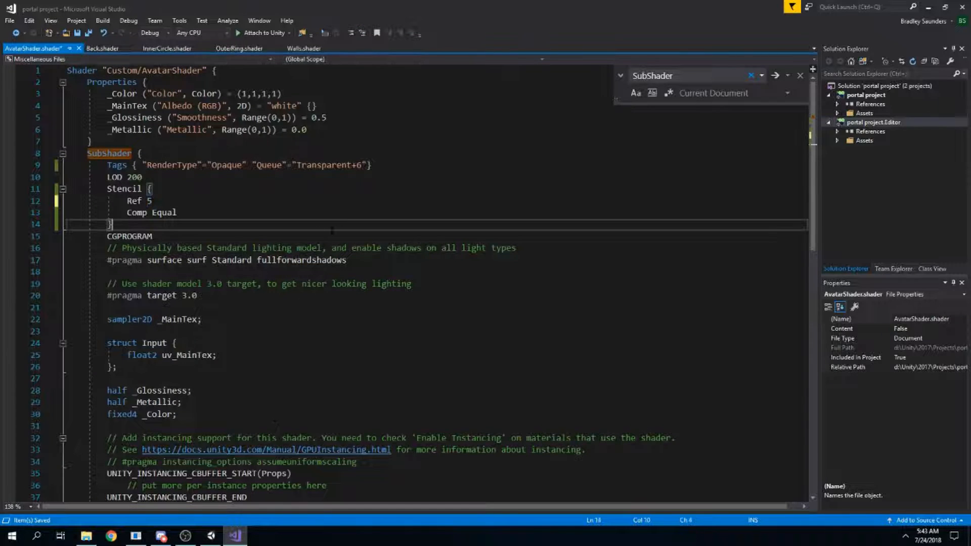
key("ctrl+s")
left_click(211, 535)
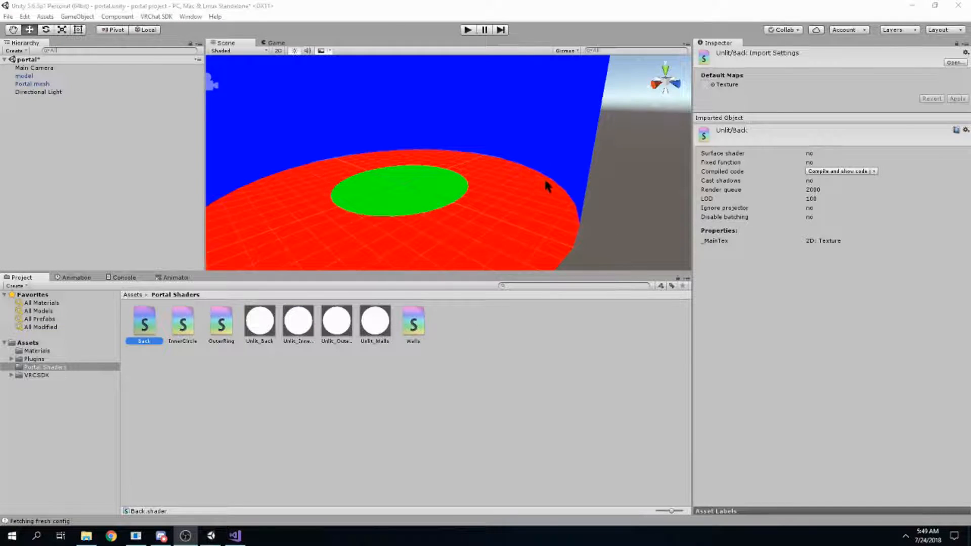
Examine the portal mesh in the Scene view, including its back face from underneath
key("s")
right_click_drag(545, 181, 538, 207)
right_click_drag(455, 184, 487, 94)
key("w")
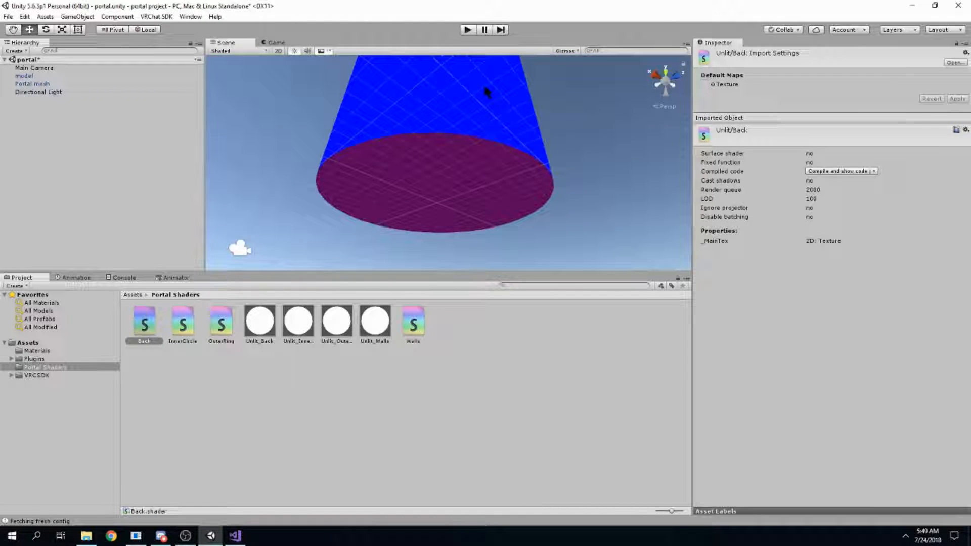
right_click_drag(487, 92, 460, 167)
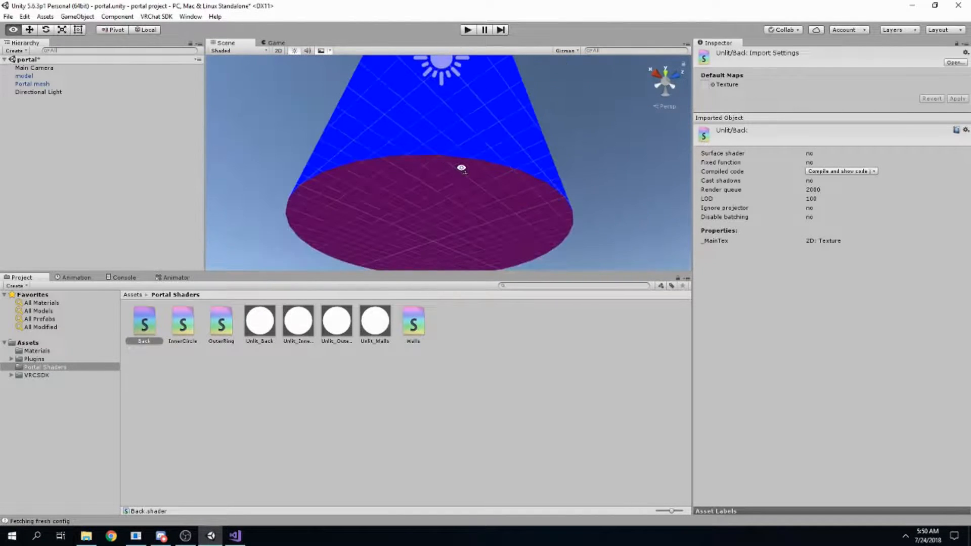
right_click_drag(484, 200, 464, 81)
left_click(162, 348)
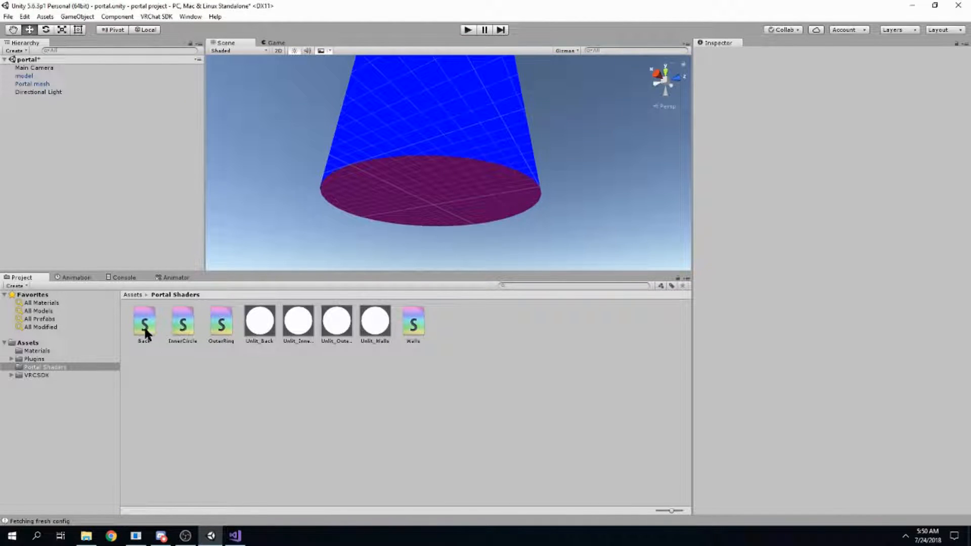
Open the Back shader, add "Queue"="Transparent+1" to its Tags line after the RenderType entry, and save it
double_click(145, 330)
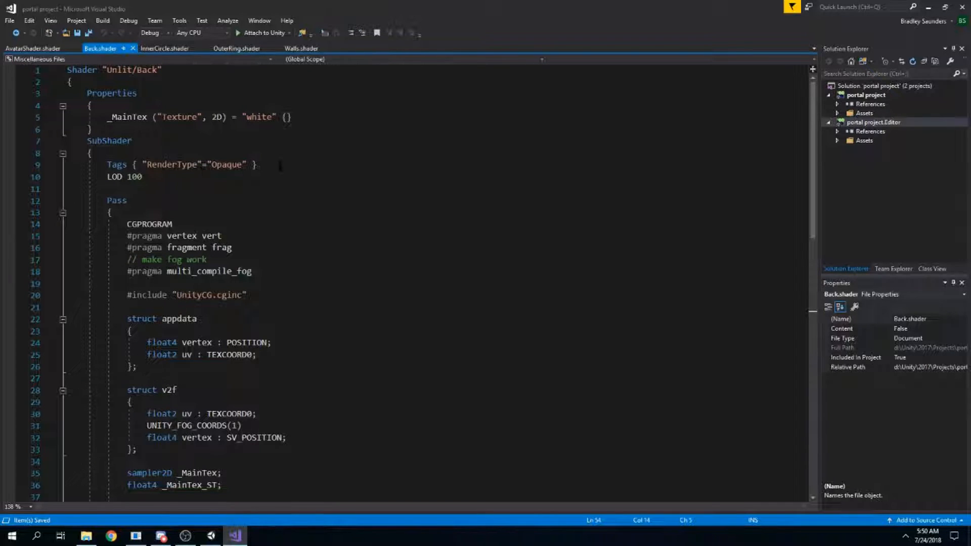
left_click_drag(108, 165, 258, 166)
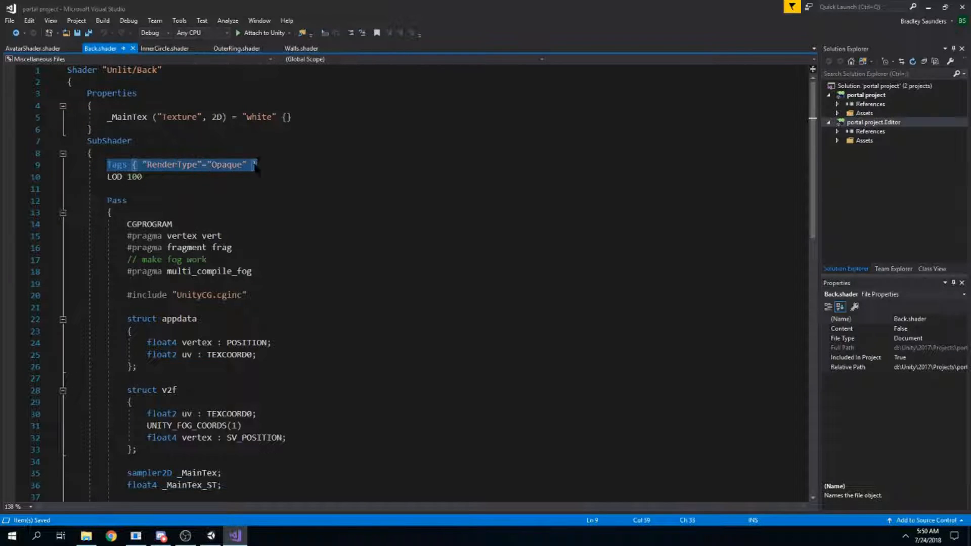
left_click(252, 165)
type("\"Queue\"")
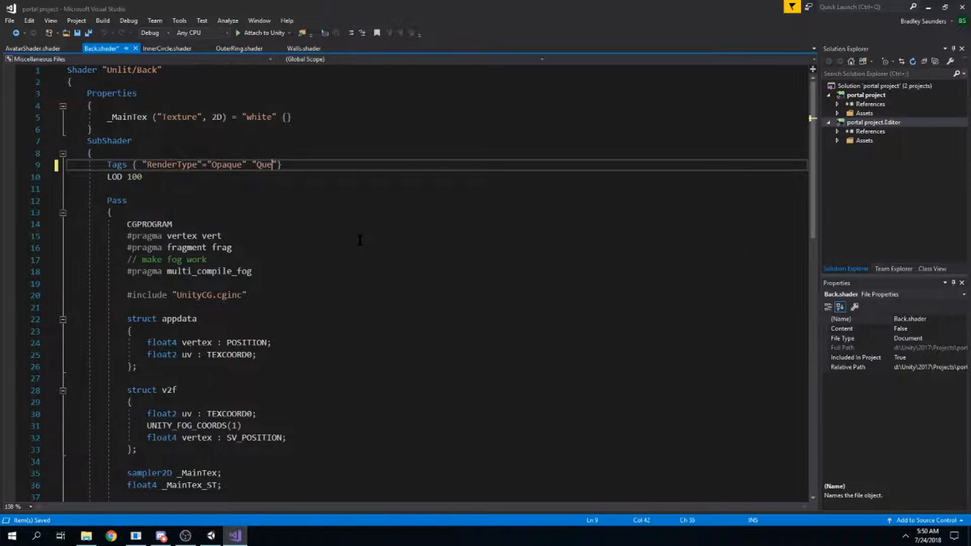
type("=")
type("\"Transparent+1")
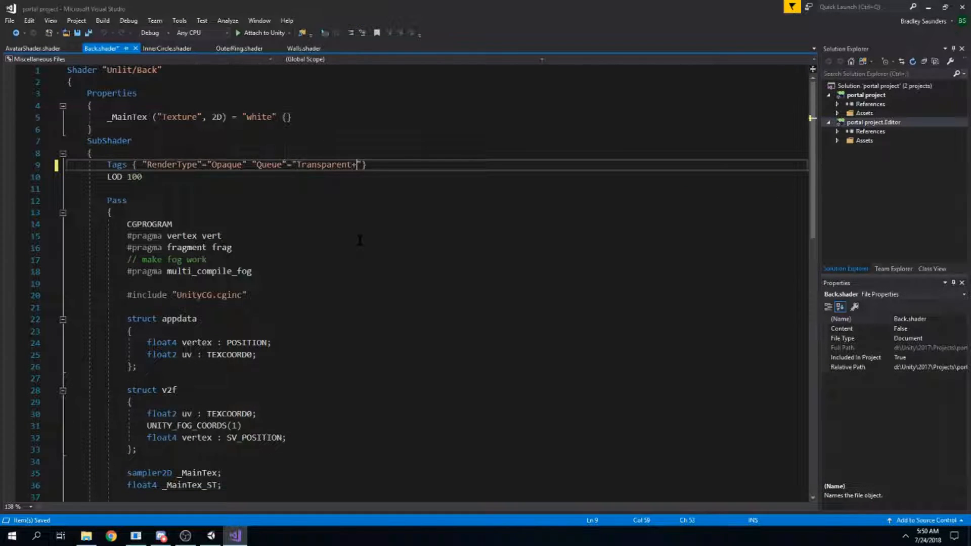
type("\"")
double_click(331, 164)
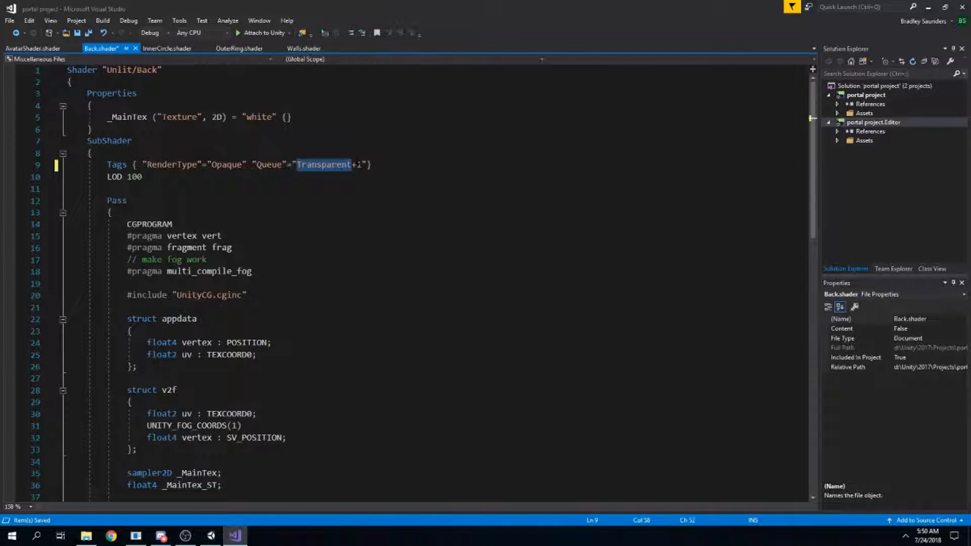
left_click(365, 153)
left_click(372, 165)
key("ctrl+s")
left_click(377, 154)
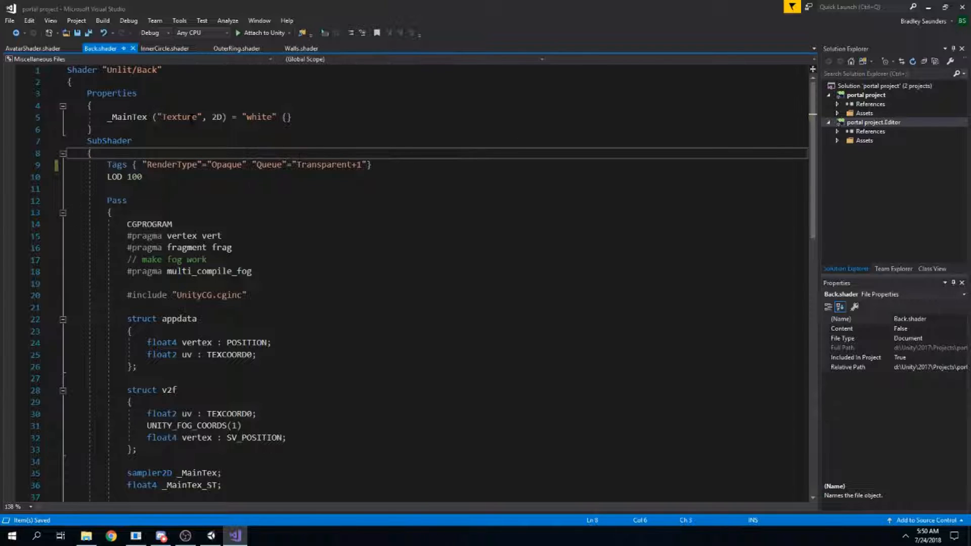
Open the OuterRing shader from Unity, add "Queue"="Transparent+2" to its Tags line, and save it
left_click(211, 536)
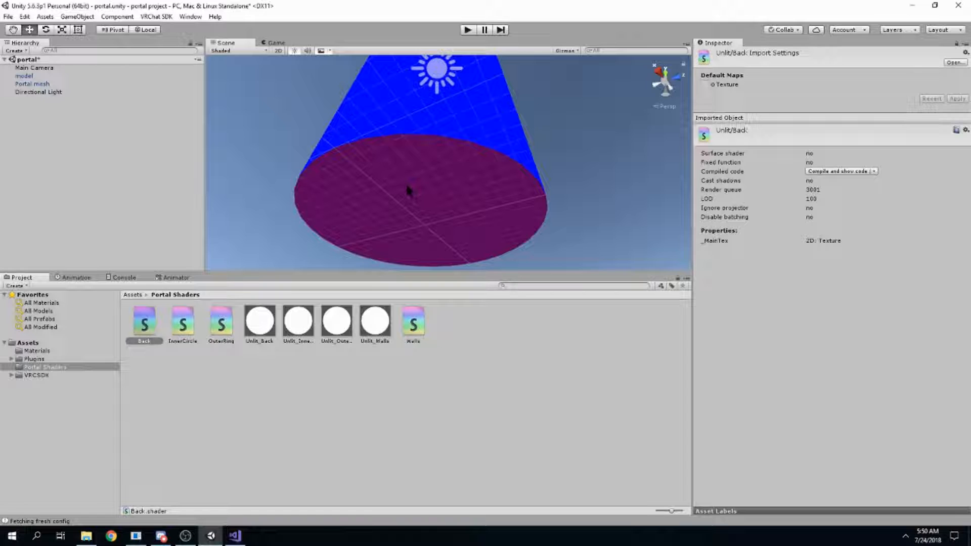
left_click_drag(405, 182, 444, 208, "alt")
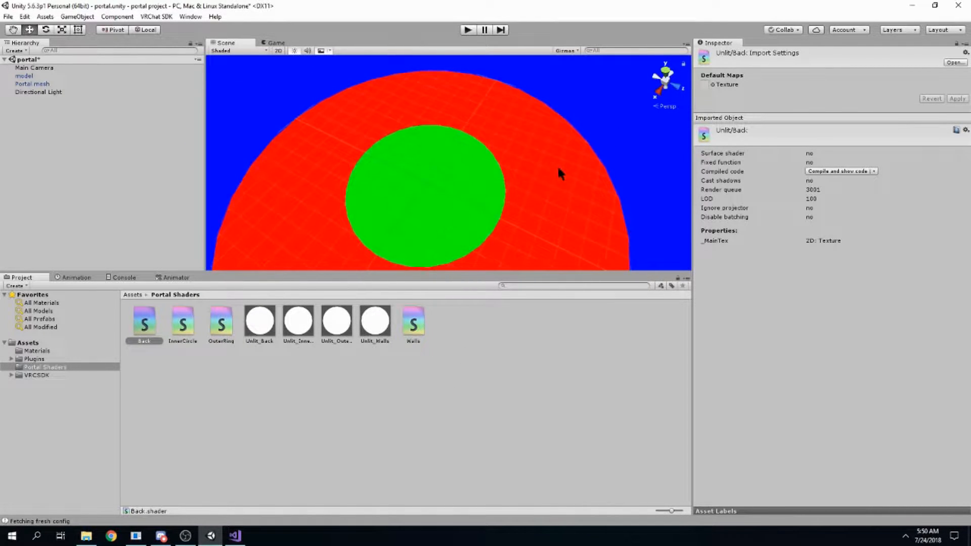
left_click(235, 536)
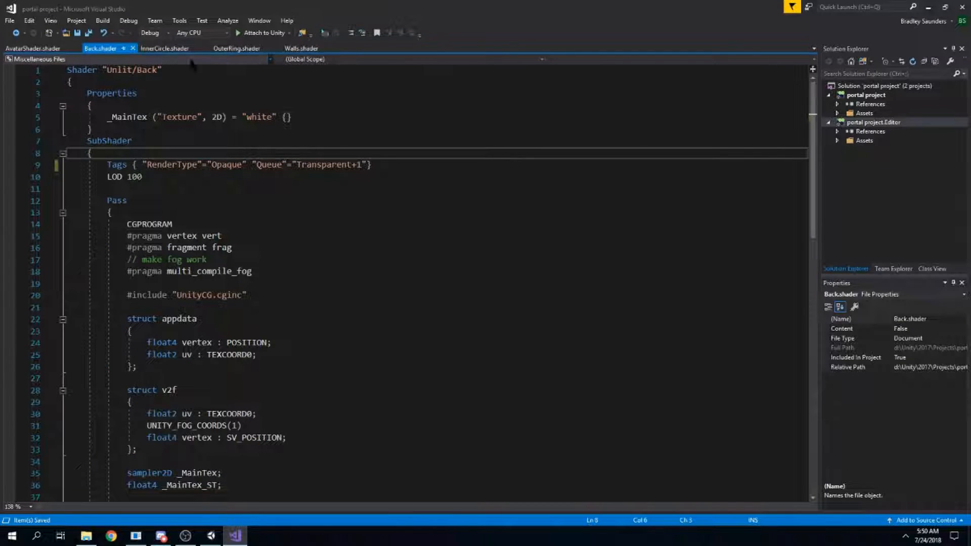
key("alt+Tab")
double_click(229, 326)
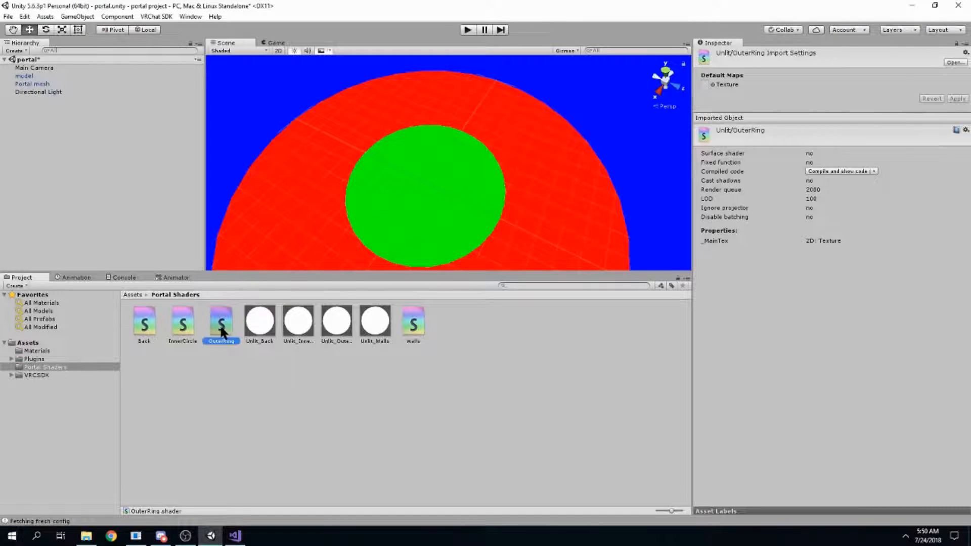
scroll(322, 274, "up", 1)
left_click(252, 165)
type("\"Queu")
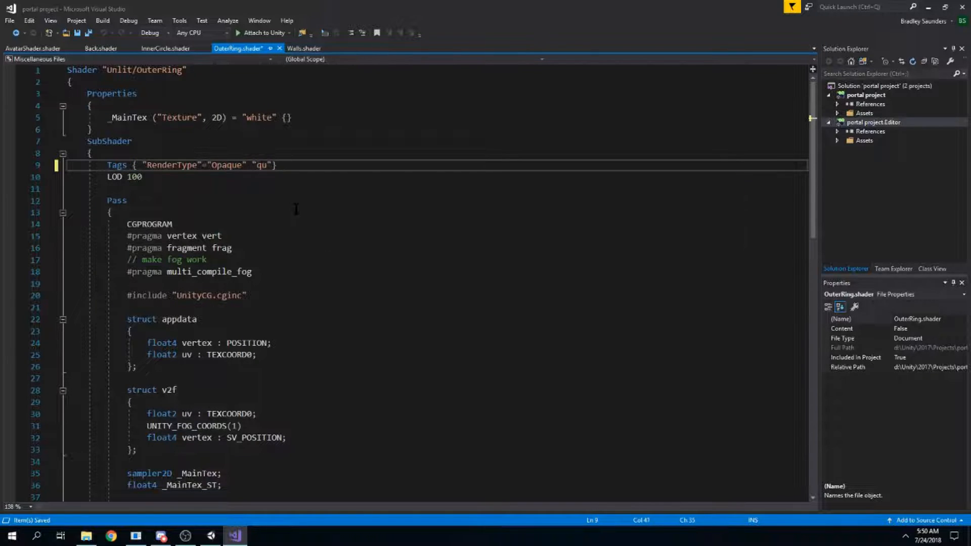
type("e\"=\"Transparent+2")
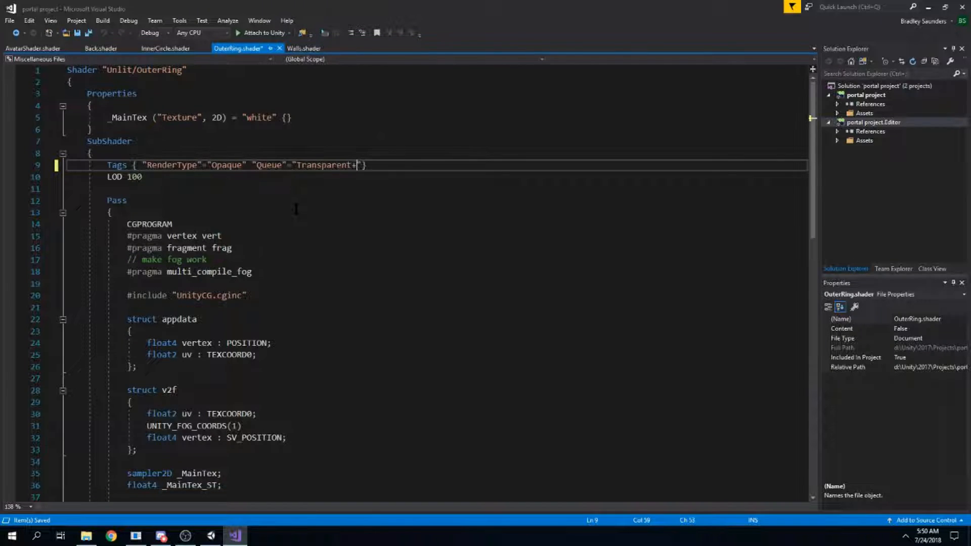
key("Escape")
key("ctrl+s")
Open the InnerCircle shader from Unity, add "Queue"="Transparent+3" to its Tags line, and save it
key("alt+Tab")
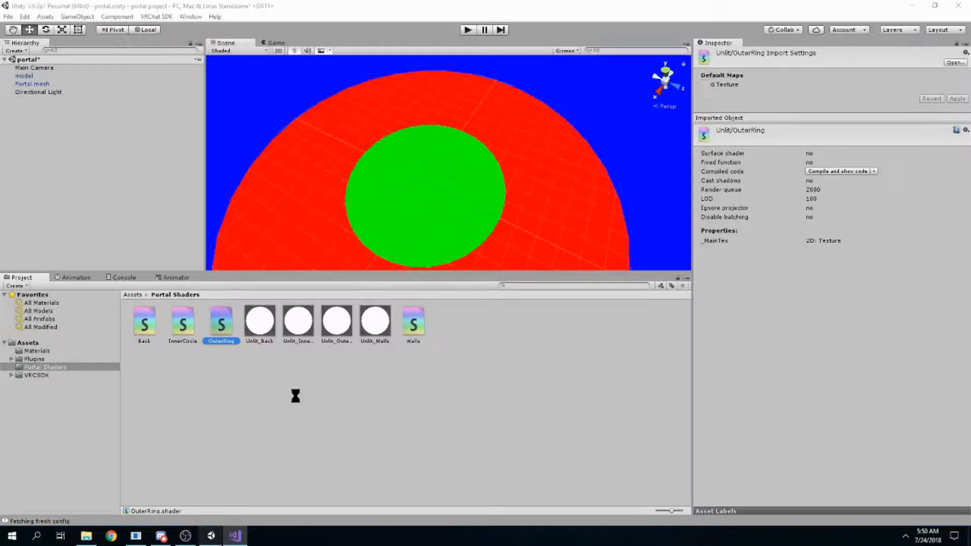
key("alt+Tab")
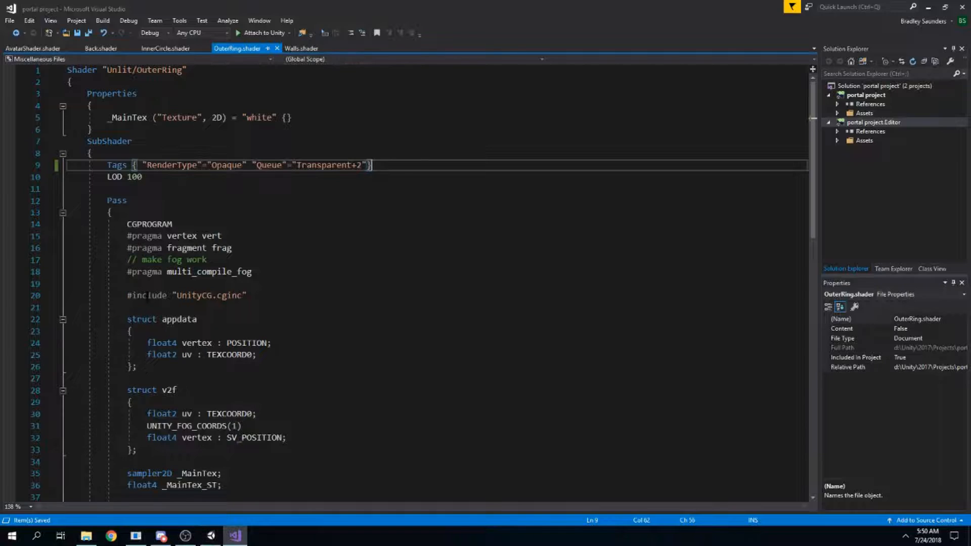
key("alt+Tab")
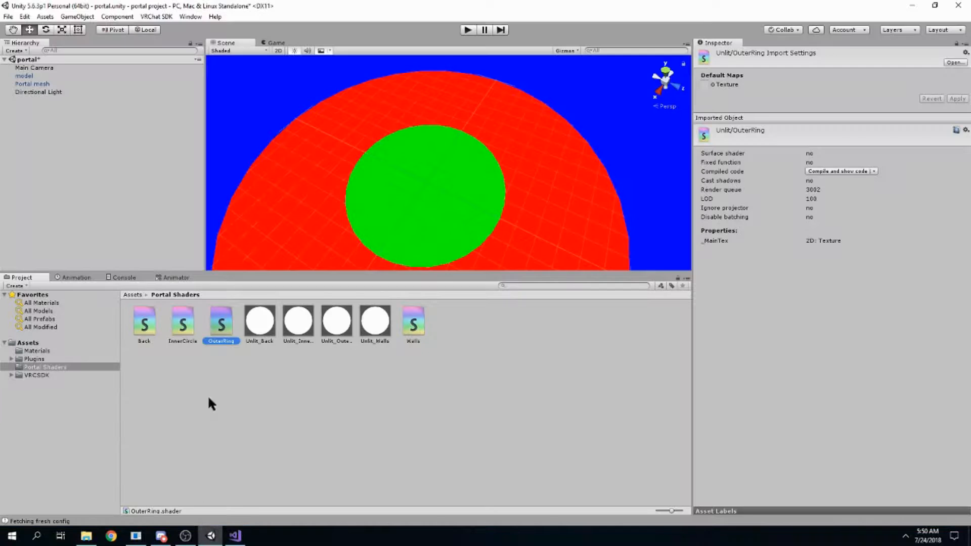
double_click(183, 331)
left_click(250, 165)
type("\"Queue\"=")
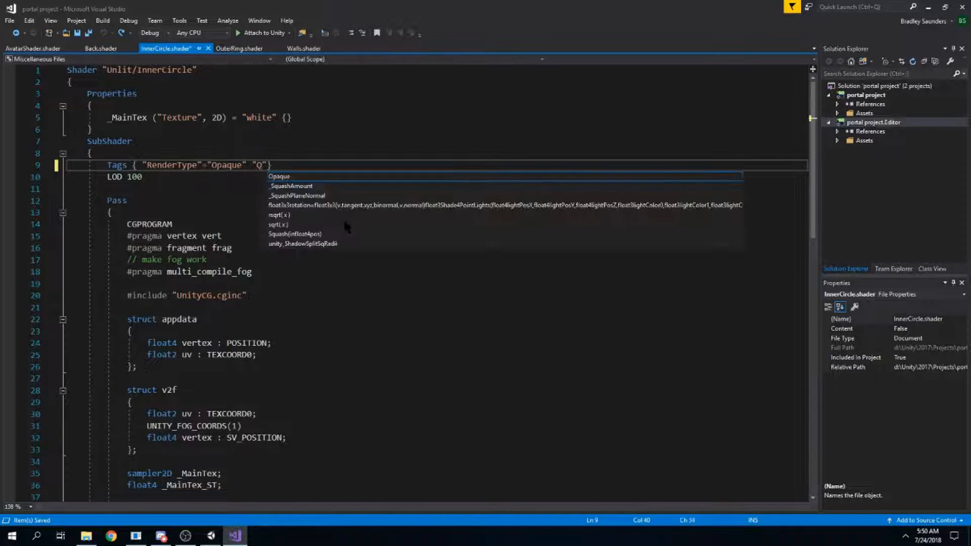
type("\"Tranps")
key("BackSpace")
key("BackSpace")
type("sparent+")
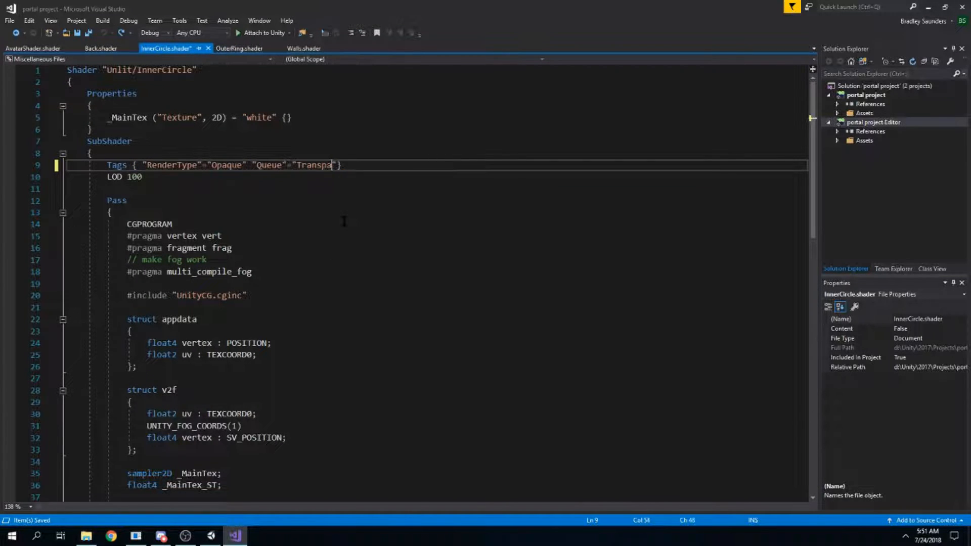
type("3")
key("ctrl+s")
left_click(245, 49)
left_click(178, 48)
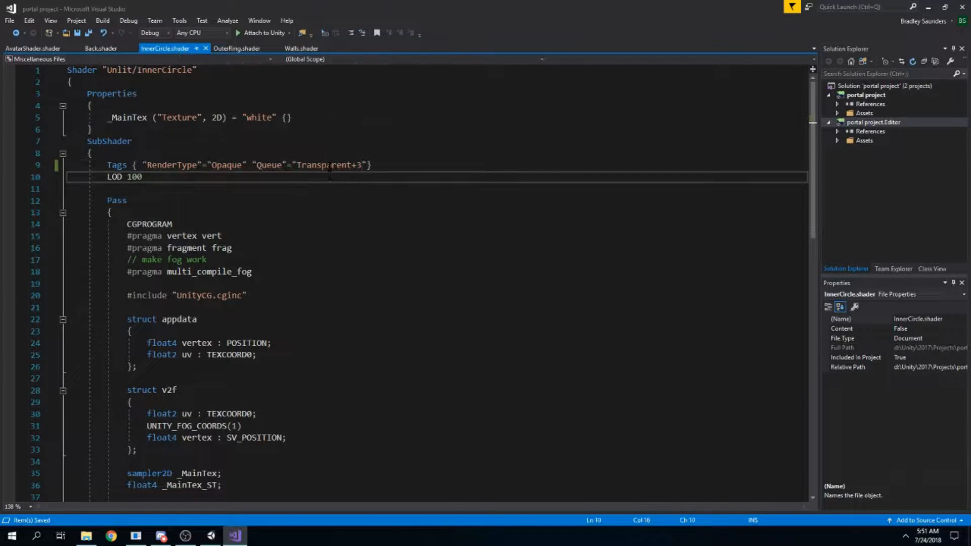
Open the Walls shader from Unity, add "Queue"="Transparent+4" to its Tags line, and save it
left_click(211, 536)
left_click_drag(449, 82, 516, 103, "alt")
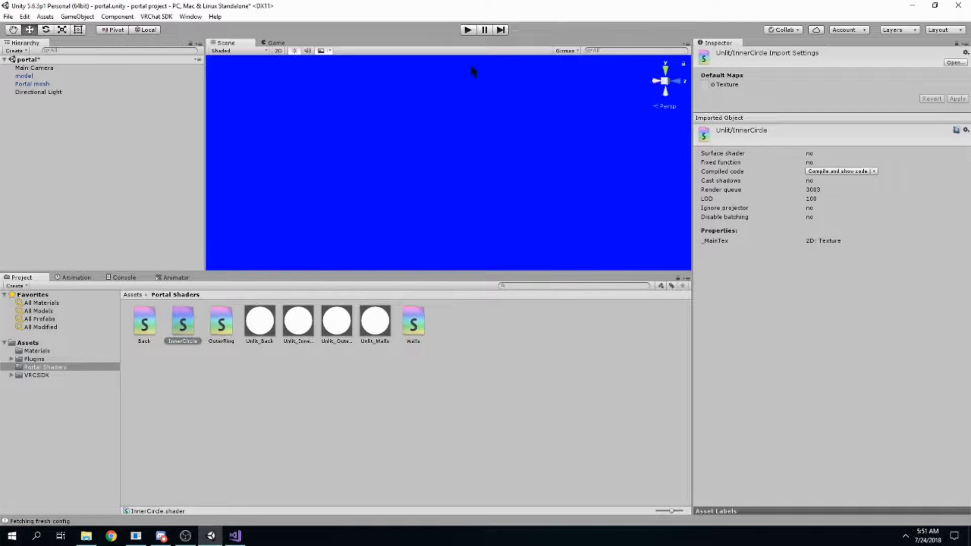
double_click(424, 327)
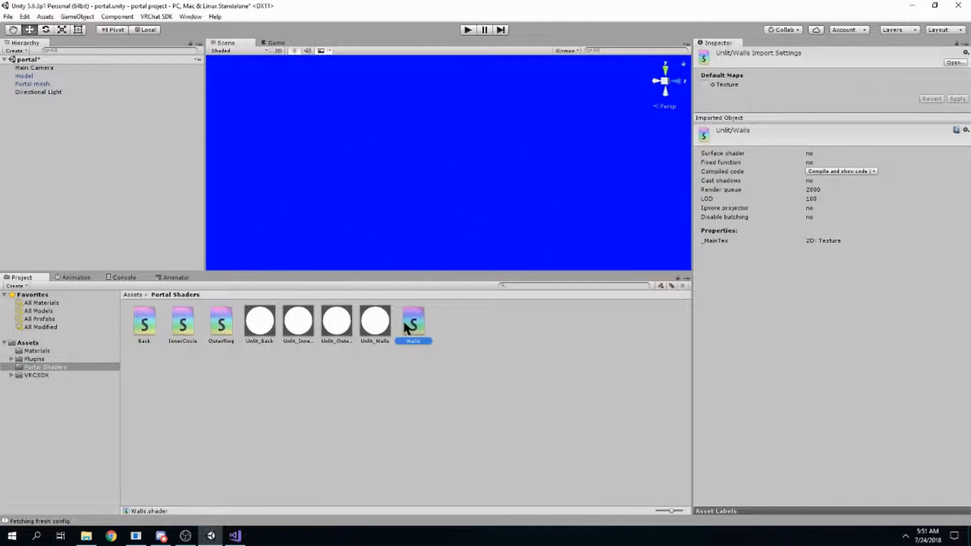
left_click(251, 166)
type("\"Queue")
type("\"=\"Tran")
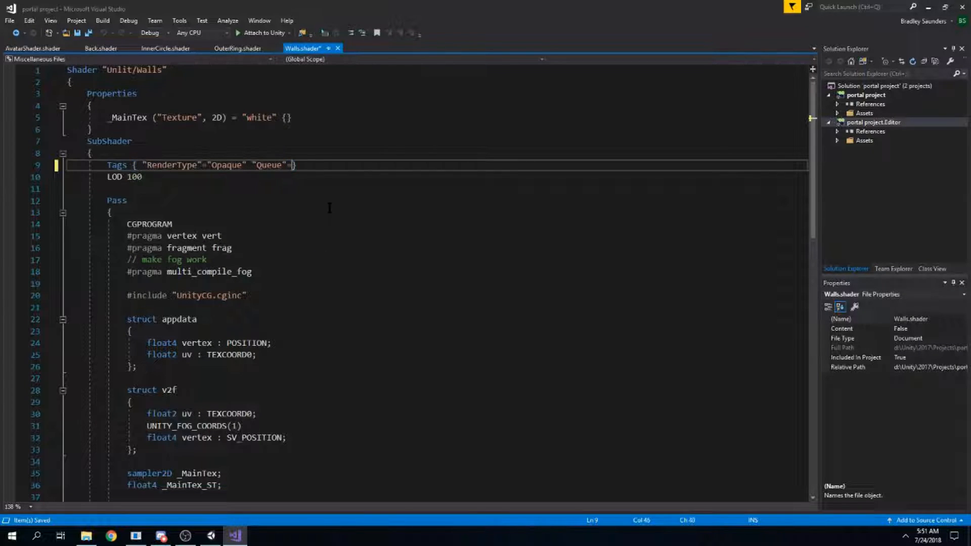
type("sparent+4\"")
key("End")
key("ctrl+s")
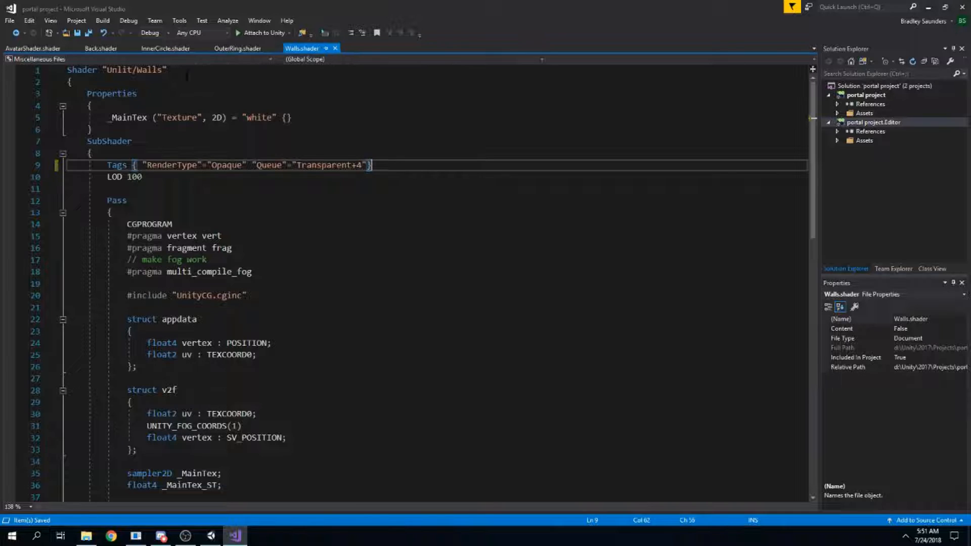
Compare the Queue tags in the Back, InnerCircle, OuterRing, Walls and AvatarShader files
left_click(99, 49)
left_click(166, 48)
left_click(232, 48)
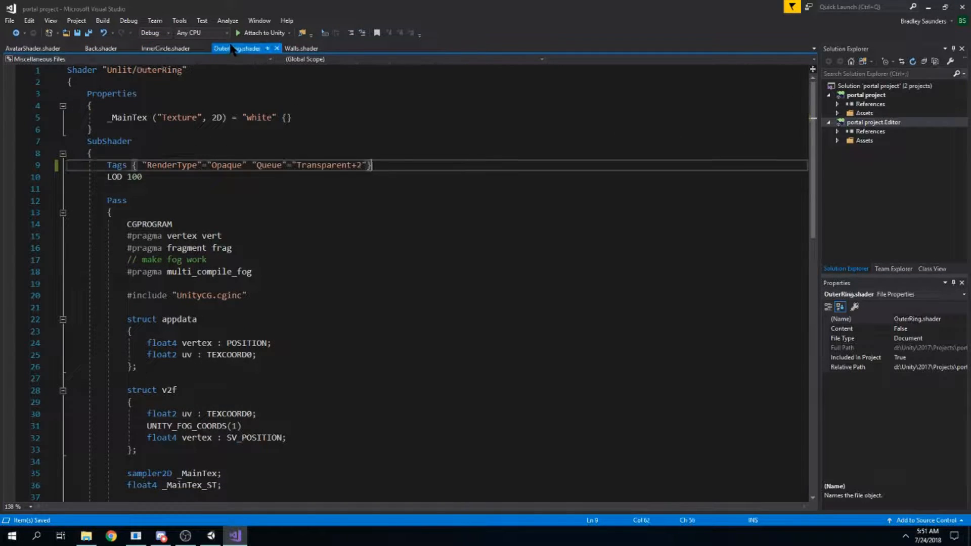
left_click(300, 48)
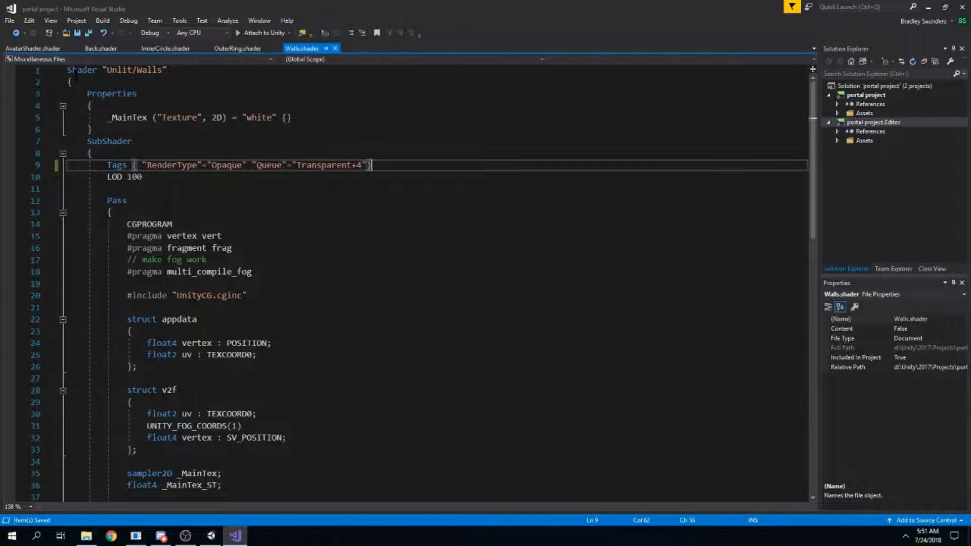
left_click(49, 50)
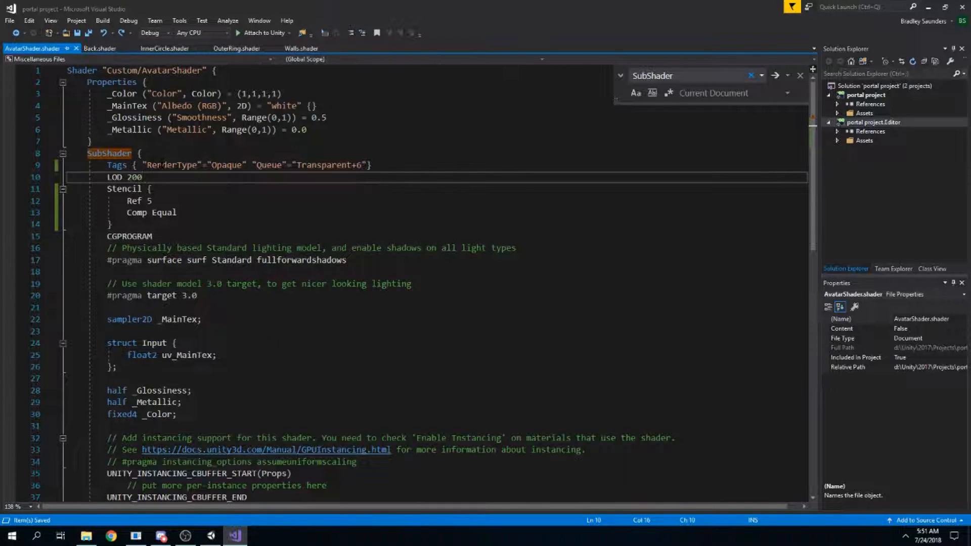
left_click_drag(384, 165, 103, 165)
left_click(373, 165)
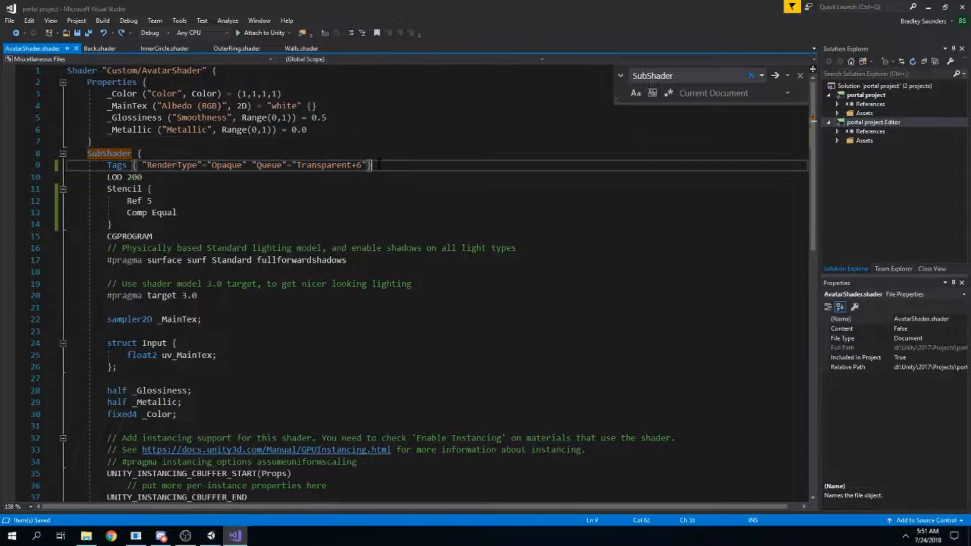
left_click(299, 49)
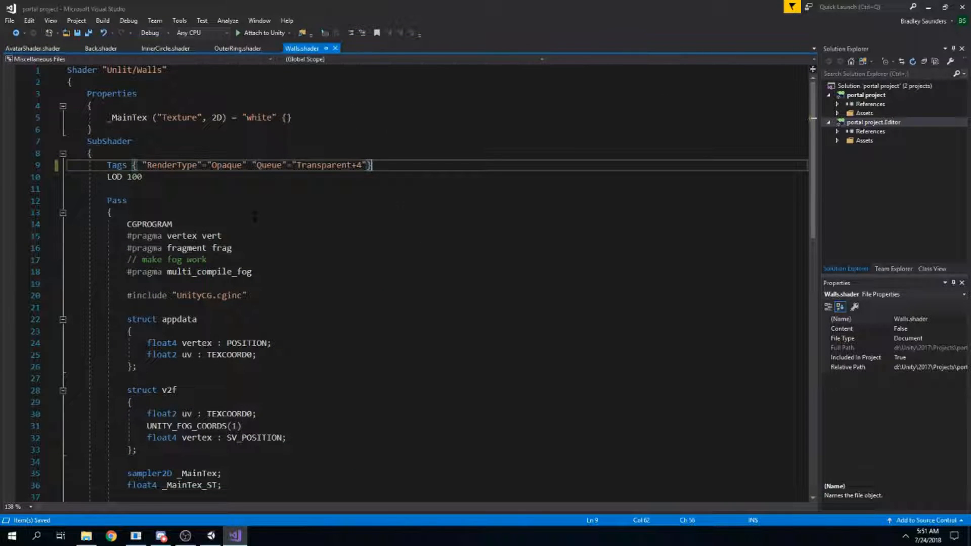
left_click_drag(404, 167, 108, 165)
Switch to Unity and examine the portal's outer ring and inner circle in the Scene view
key("alt+Tab")
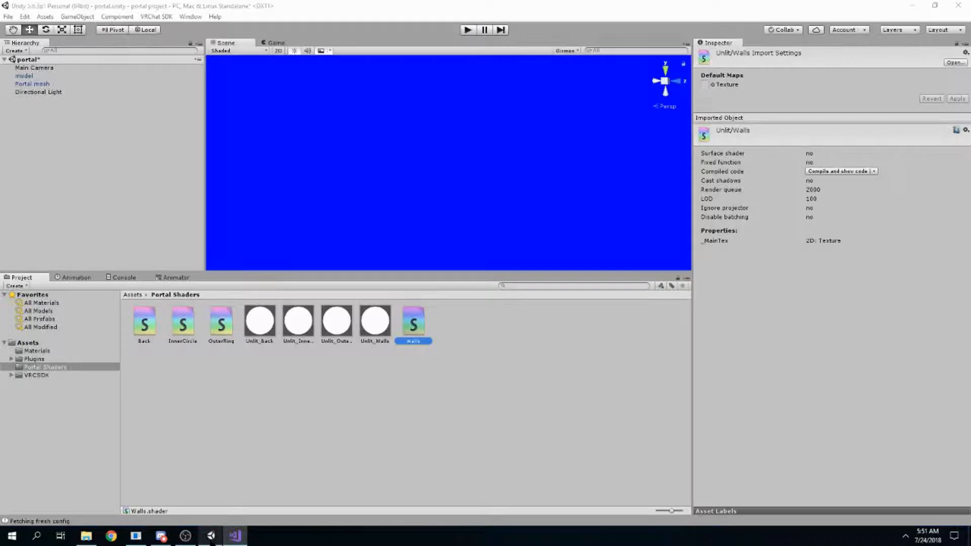
left_click_drag(412, 216, 408, 284, "alt")
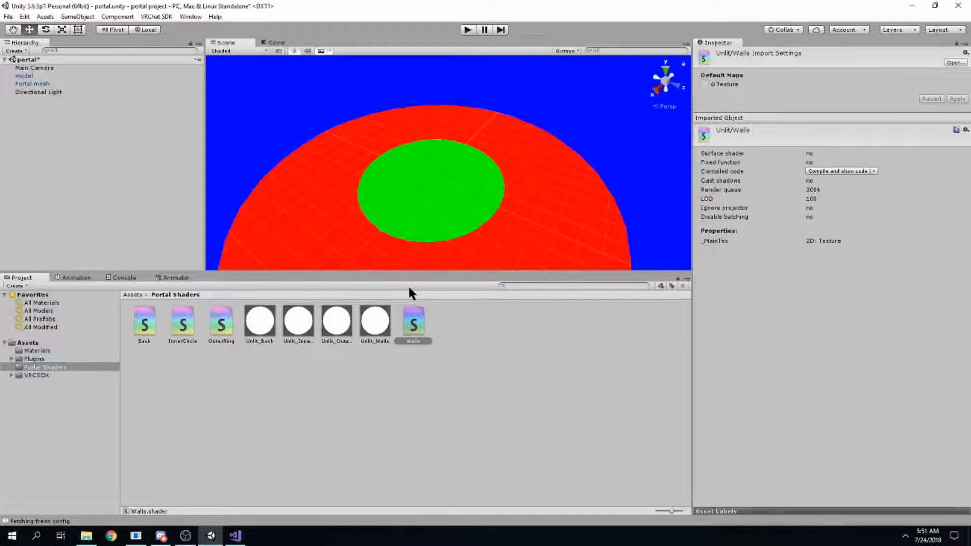
left_click_drag(533, 175, 532, 221, "alt")
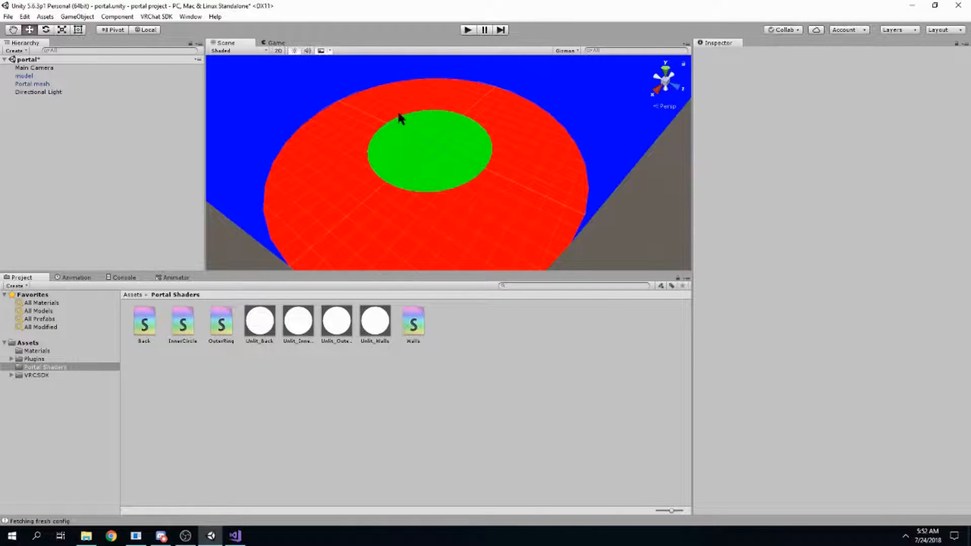
left_click_drag(468, 219, 464, 228, "alt")
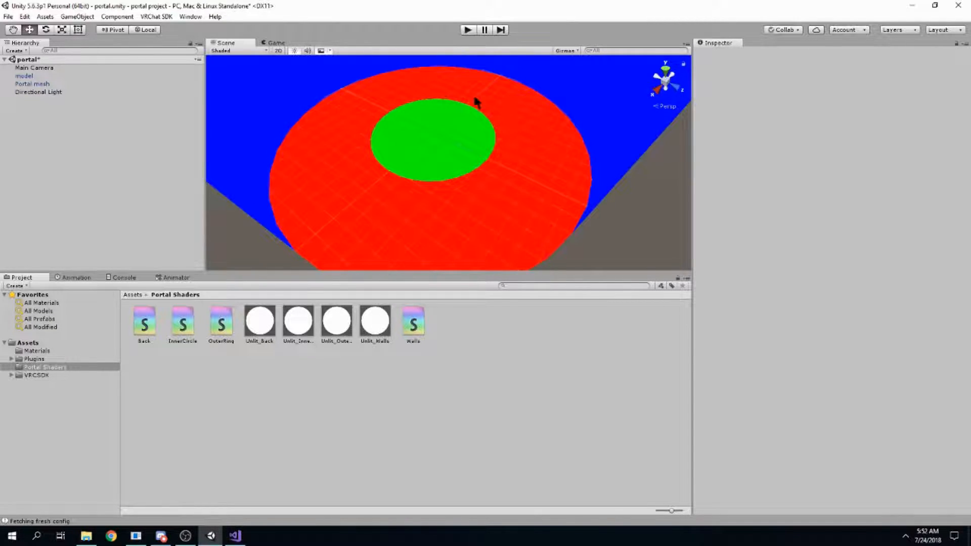
left_click_drag(454, 166, 488, 178, "alt")
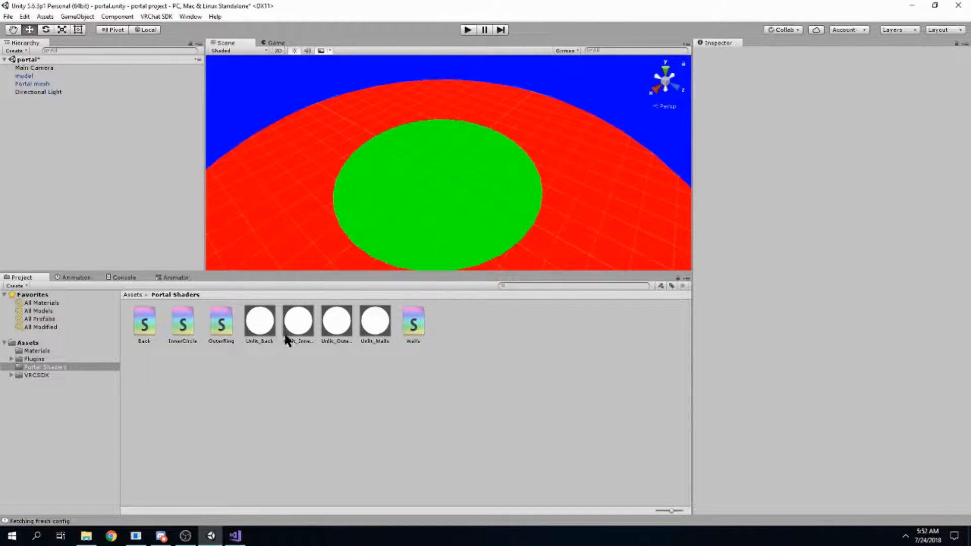
Open the InnerCircle shader and add an empty Stencil block directly below its Tags line
double_click(182, 324)
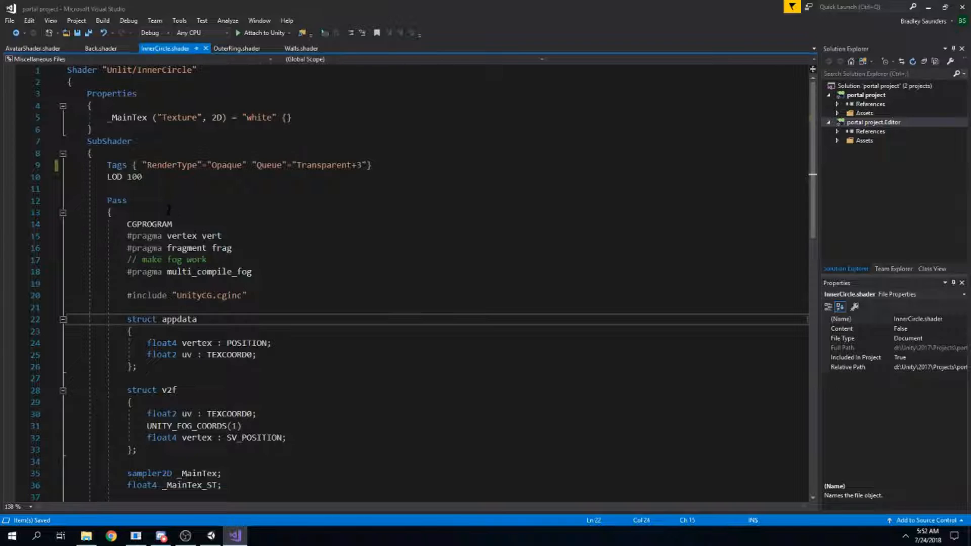
double_click(109, 141)
left_click_drag(376, 164, 108, 165)
left_click(378, 165)
key("Return")
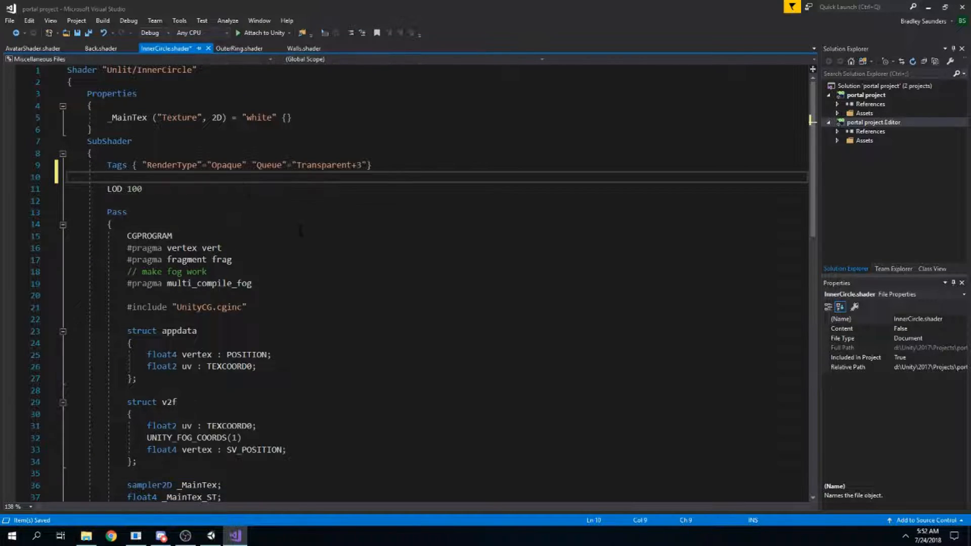
type("STe")
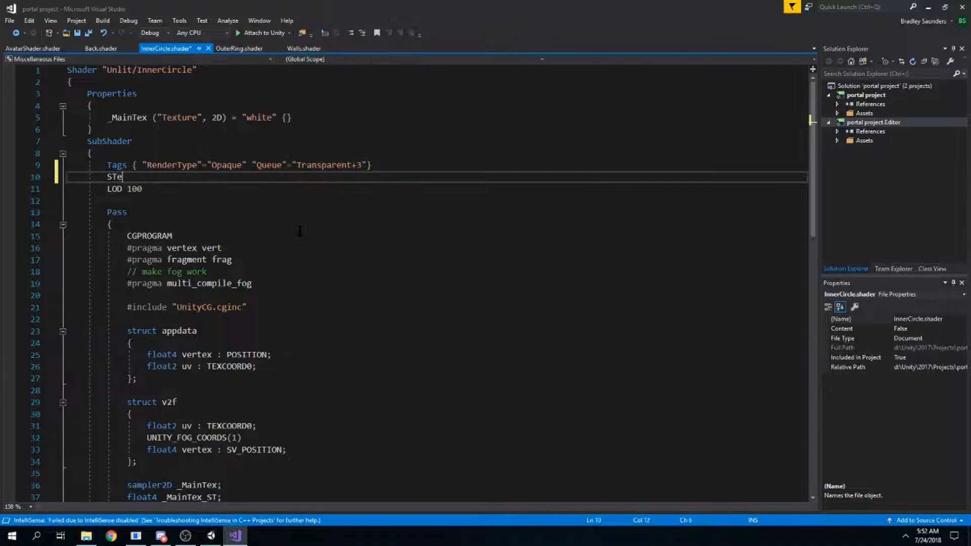
key("BackSpace")
key("BackSpace")
type("tencikl{")
key("Return")
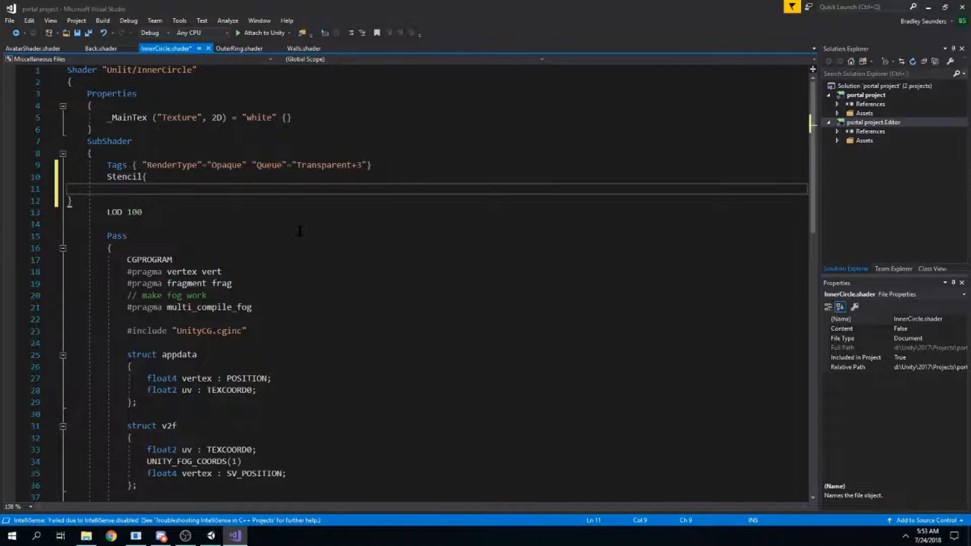
Indent the Stencil block's closing brace to match its opening line and add Ref 5 inside the block
left_click_drag(100, 198, 56, 193)
key("Tab")
key("Tab")
left_click(151, 188)
type("Re")
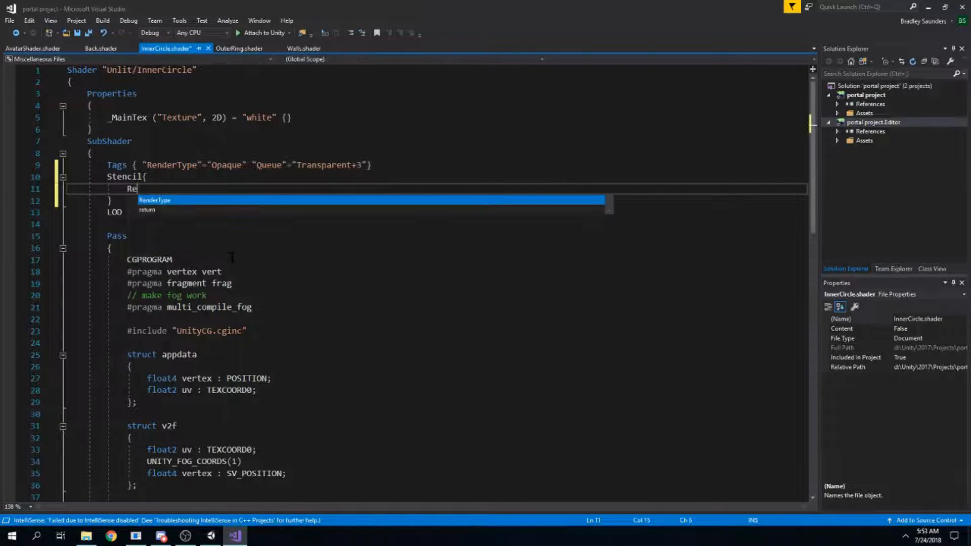
type("f 5")
left_click(107, 177)
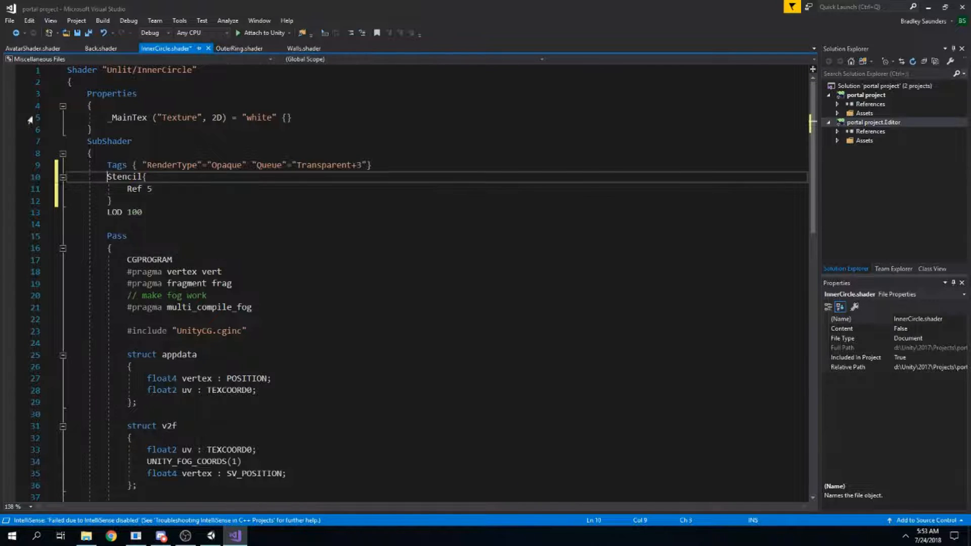
Check the stencil settings in AvatarShader, and add Comp Always below Ref 5 in the InnerCircle Stencil block
left_click(22, 49)
left_click_drag(176, 216, 126, 189)
left_click(221, 161)
left_click(183, 48)
left_click(187, 190)
left_click(168, 192)
key("Return")
type("Comp Alway")
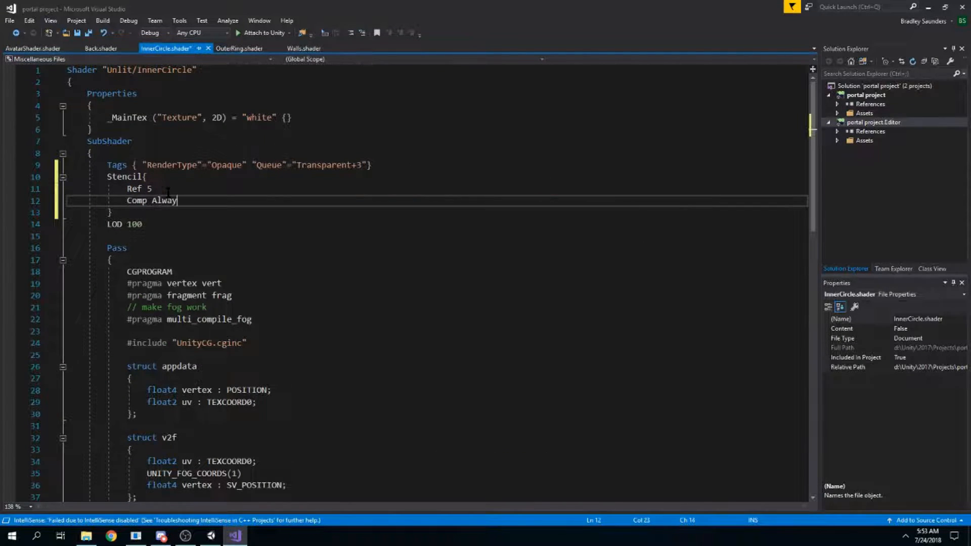
Compare the Comp line with AvatarShader's, and add Pass Replace below Comp Always in the InnerCircle Stencil block
left_click(30, 49)
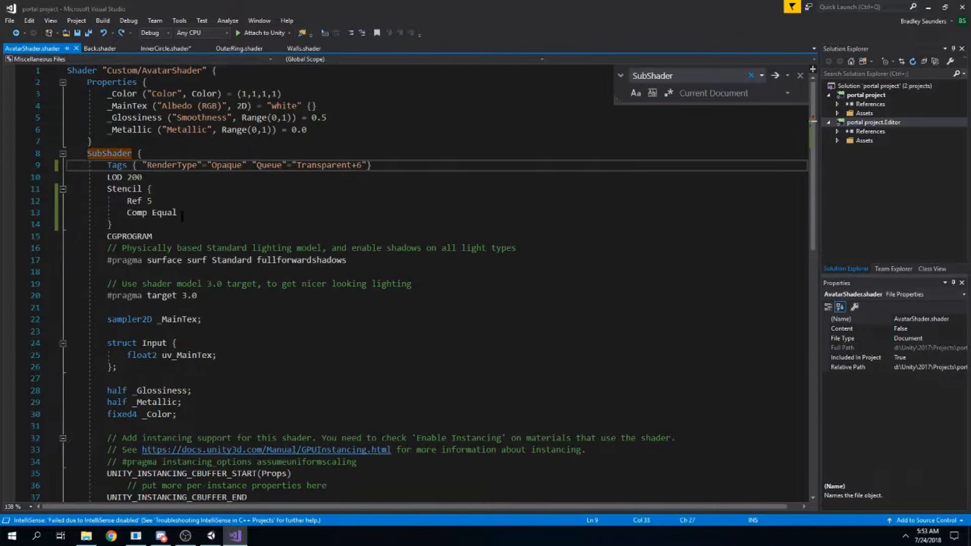
left_click_drag(181, 212, 126, 213)
left_click(165, 48)
left_click_drag(182, 201, 130, 190)
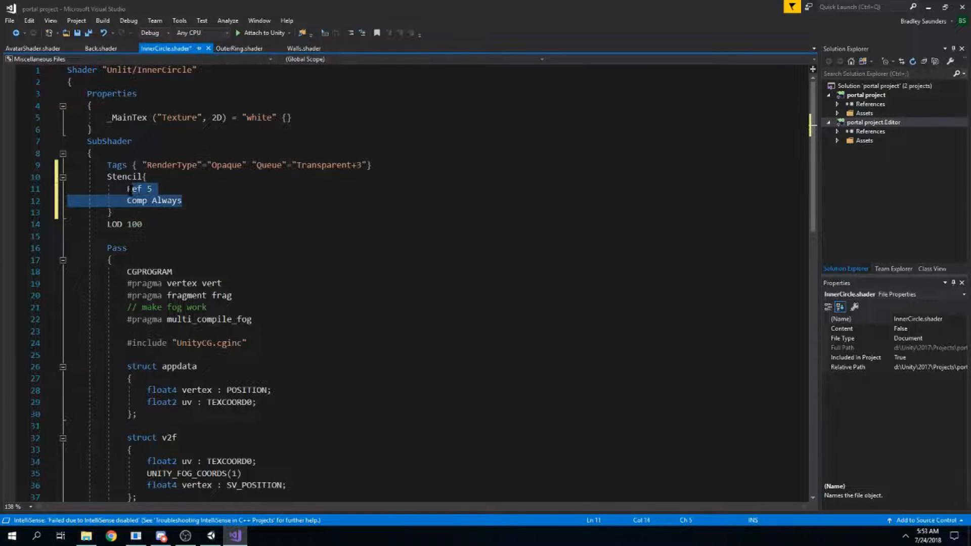
left_click(222, 201)
key("Return")
type("Pss")
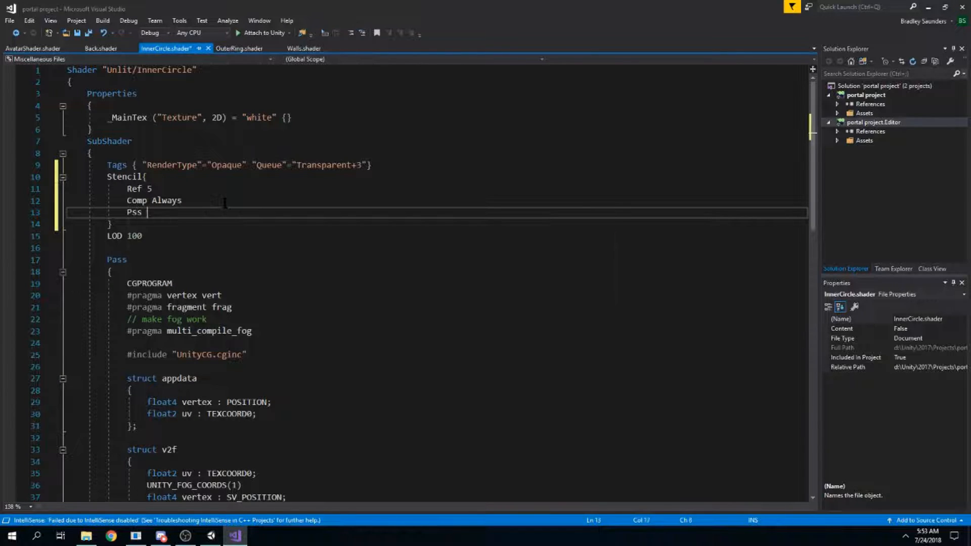
key("BackSpace")
type("ass Replace")
left_click(225, 202)
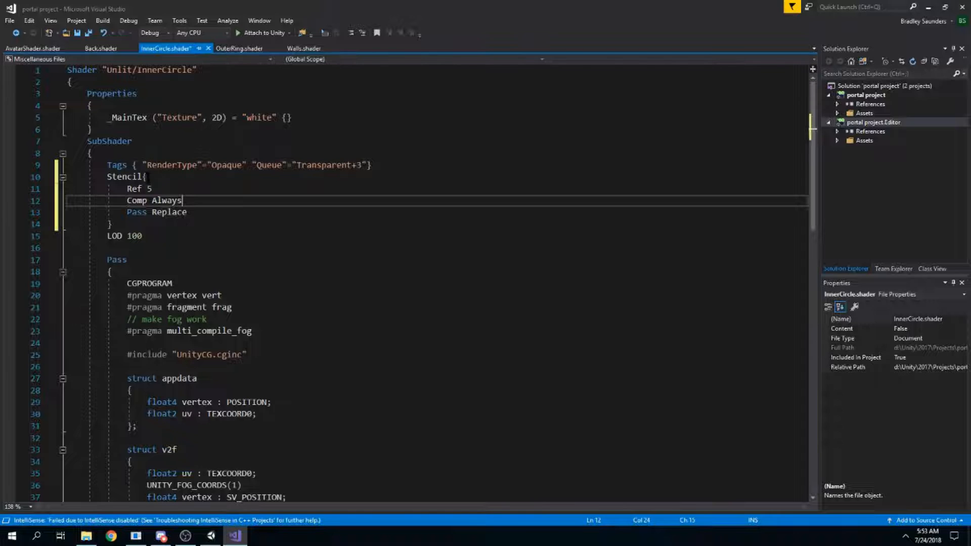
Review the Ref, Comp and Pass lines of the Stencil block and save the InnerCircle shader
left_click_drag(153, 189, 127, 189)
left_click_drag(207, 201, 132, 202)
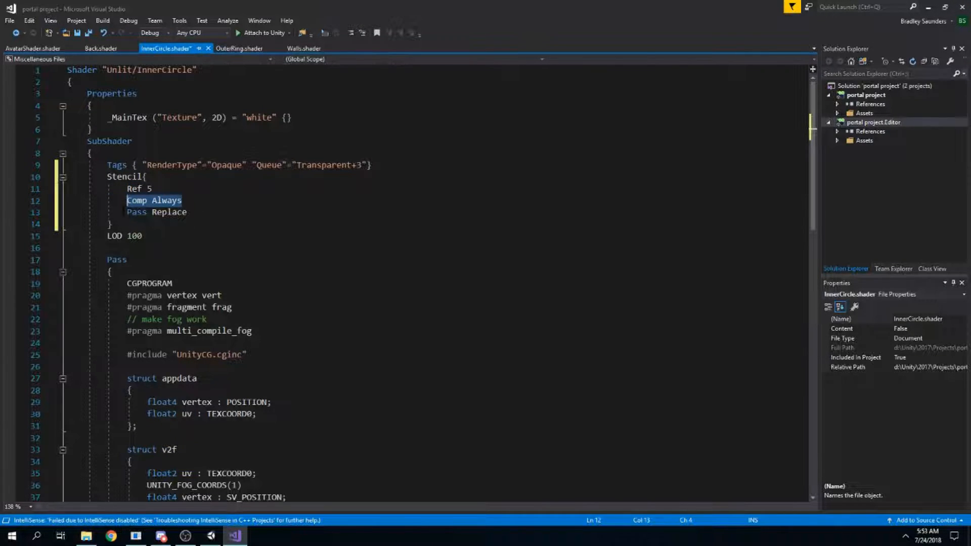
left_click_drag(186, 212, 127, 188)
left_click(152, 188)
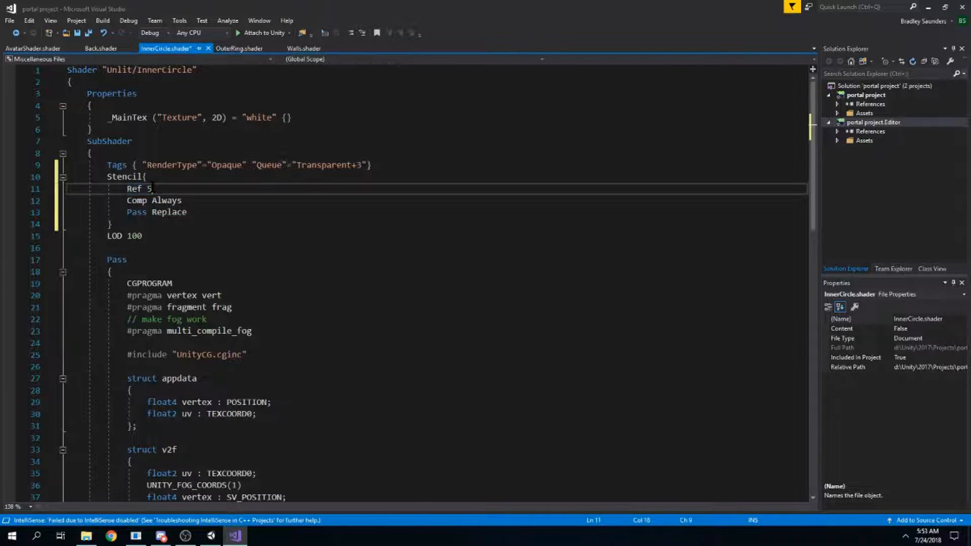
left_click(200, 225)
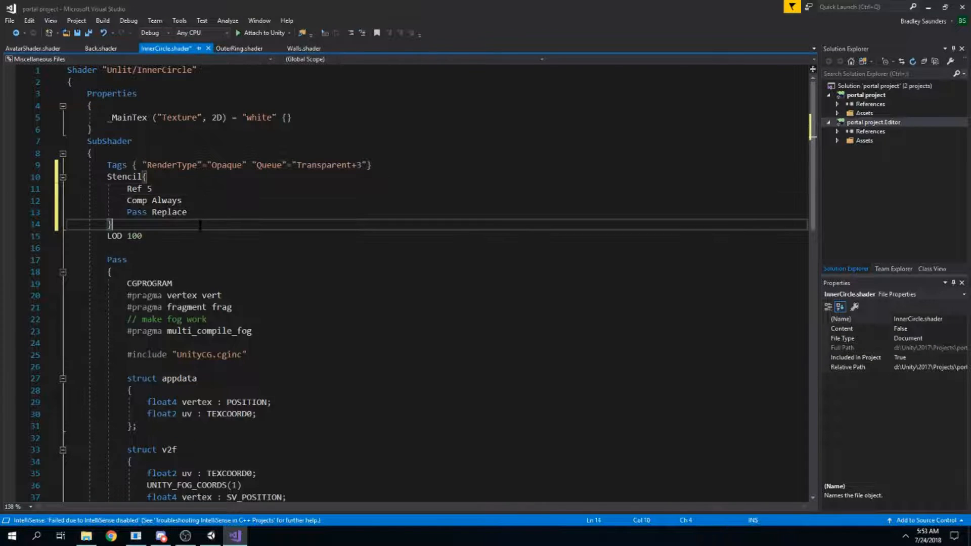
key("ctrl+s")
Switch to Unity and inspect from several angles how the model renders through the portal's inner circle
left_click(211, 535)
left_click_drag(408, 177, 440, 233, "alt")
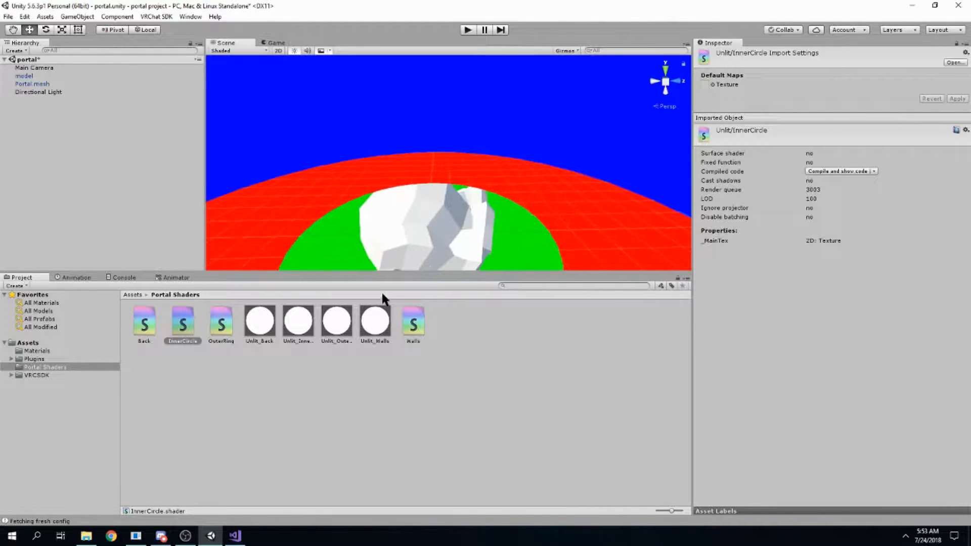
left_click_drag(479, 173, 441, 213, "alt")
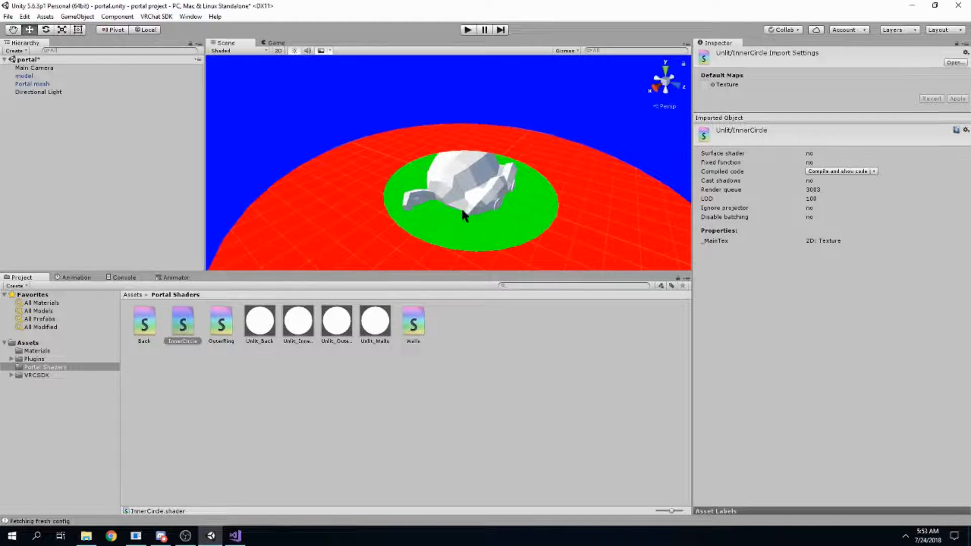
mouse_move(468, 229)
left_mouse_down("alt")
mouse_move(465, 175)
mouse_move(496, 244)
mouse_move(498, 62)
mouse_move(460, 140)
mouse_move(455, 203)
mouse_move(464, 216)
left_mouse_up("alt")
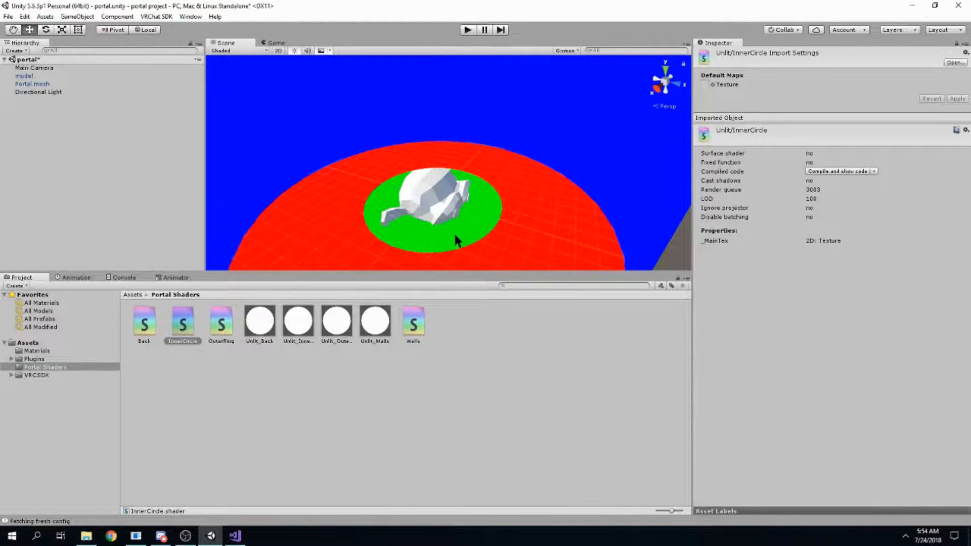
Return to the InnerCircle shader in Visual Studio and add ZWrite Off on a new line below the Stencil block
left_click(234, 536)
left_click(210, 536)
left_click(234, 536)
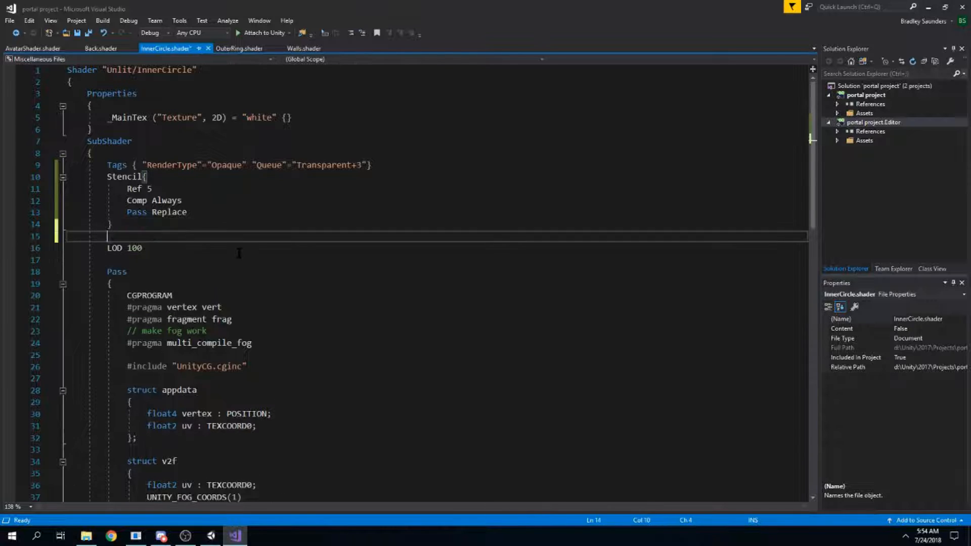
type("ZS")
type("rite Off")
Switch to Unity and place a test cube over the portal's inner circle at about X 0.172, Y 0.017, Z 0.156
left_click(211, 535)
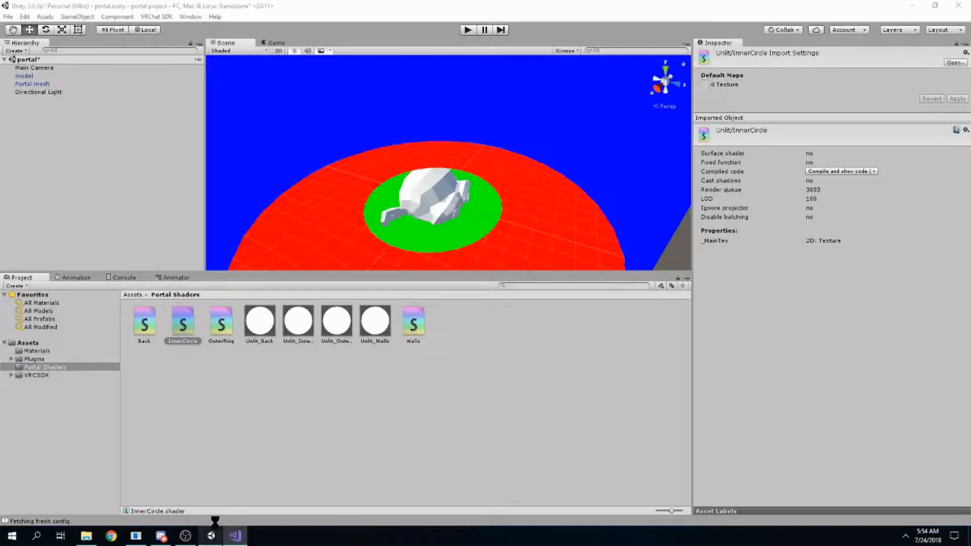
key("w")
right_click_drag(515, 197, 515, 149)
key("s")
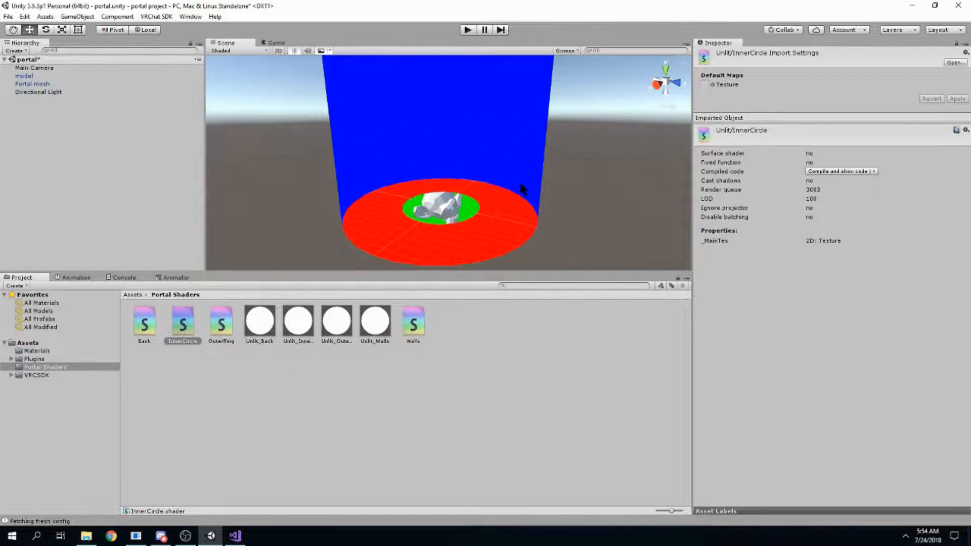
right_click(126, 187)
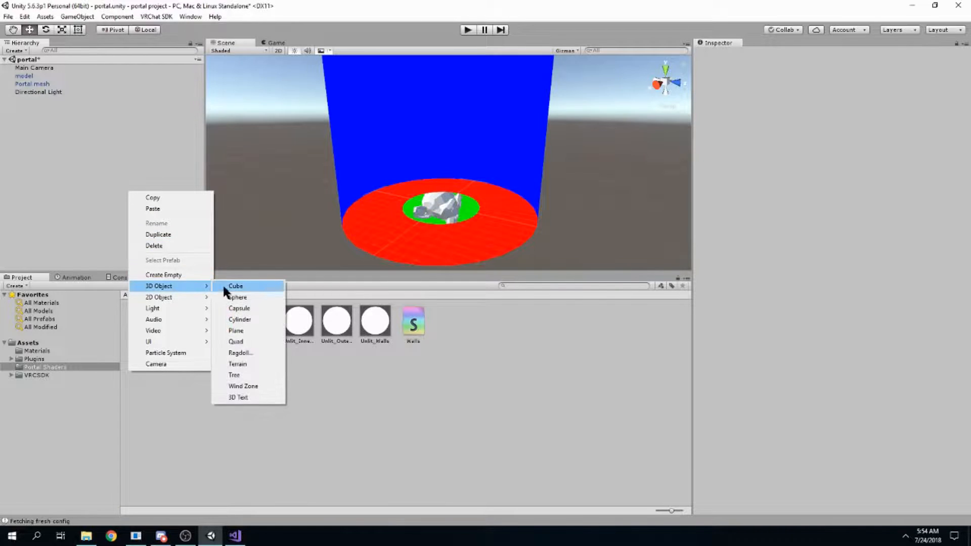
left_click(237, 285)
left_click_drag(450, 172, 399, 185)
left_click_drag(429, 221, 449, 226)
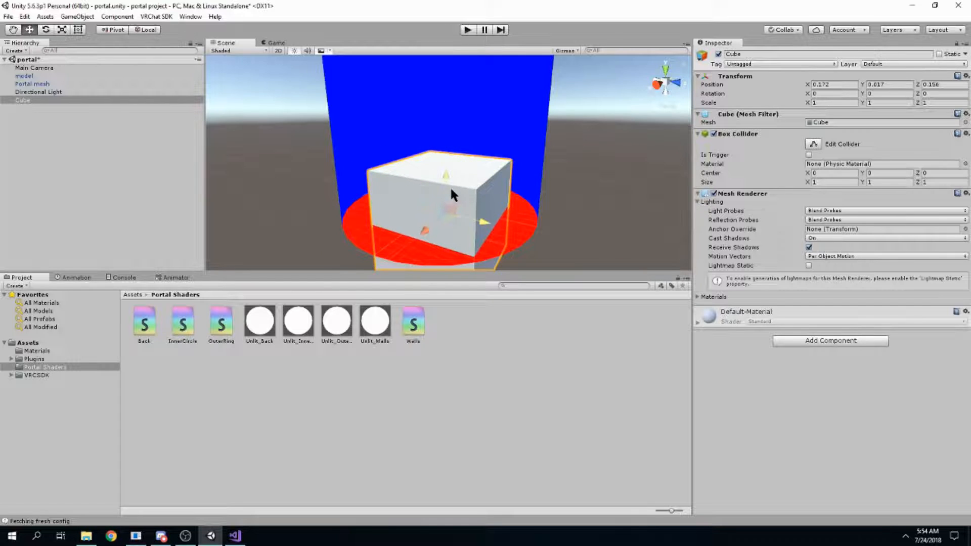
Delete the test cube and inspect the model in the inner circle up close
right_click(69, 106)
left_click(102, 147)
scroll(493, 240, "up", 5)
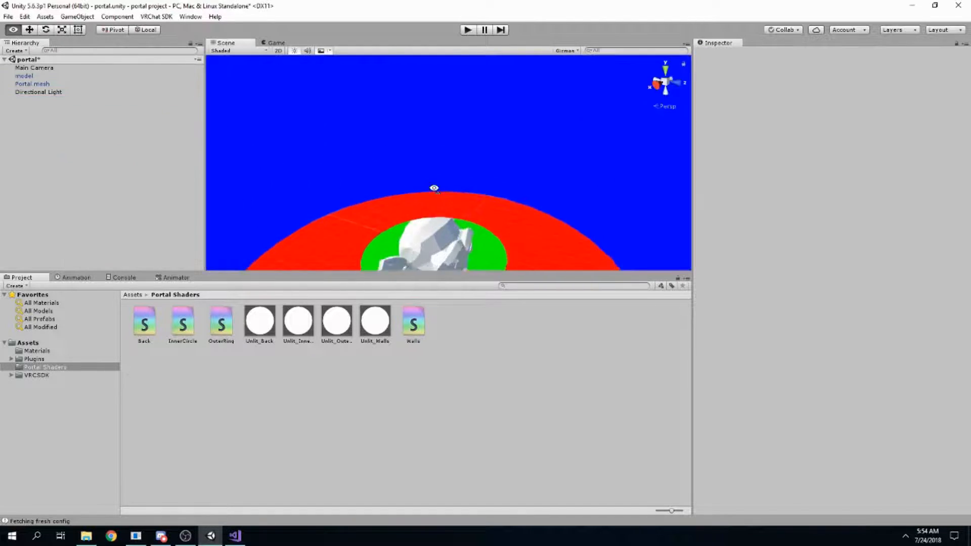
scroll(418, 213, "up", 6)
left_click_drag(429, 224, 370, 268, "alt")
scroll(417, 243, "down", 6)
left_click(235, 536)
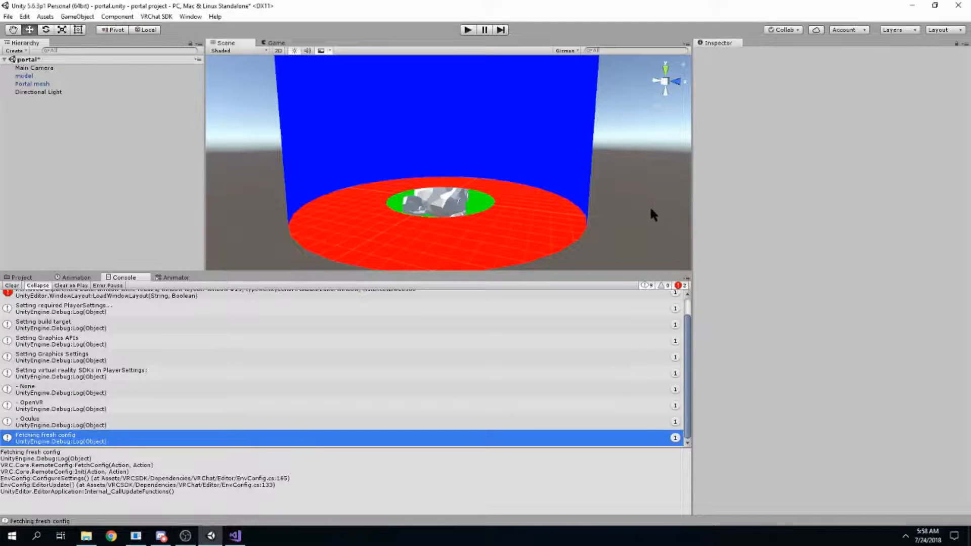
Select the model and compare its outline with the part rendered in the inner circle from several angles
left_click_drag(650, 211, 354, 203, "alt")
left_click(24, 75)
left_click_drag(329, 131, 385, 151, "alt")
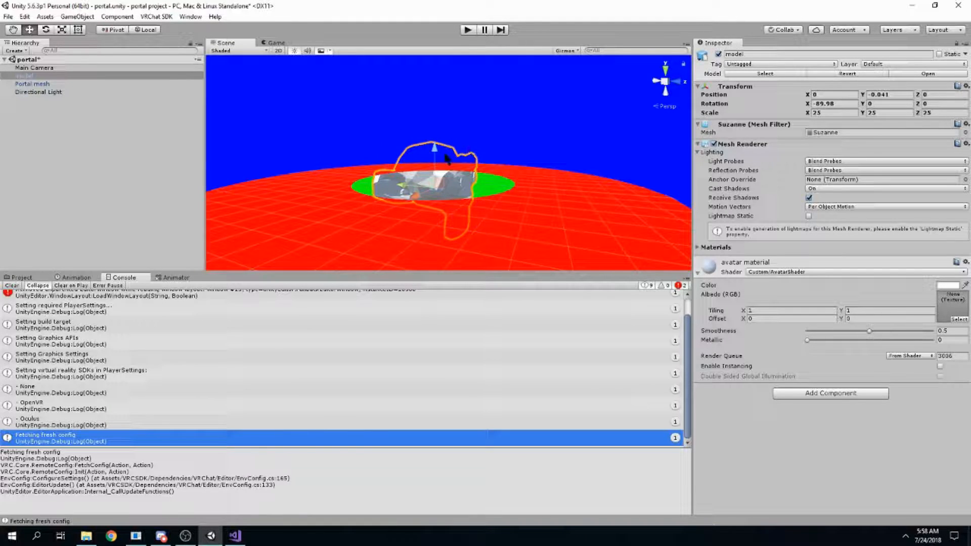
left_click_drag(447, 159, 433, 217, "alt")
Open the OuterRing shader from Portal Shaders in Visual Studio and insert an indented pair of braces below the Tags line
left_click(22, 278)
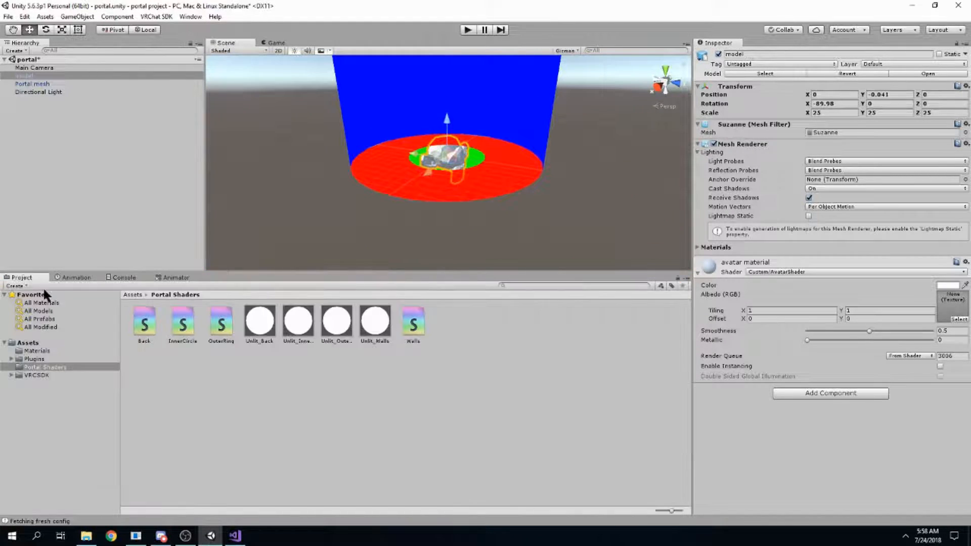
double_click(220, 325)
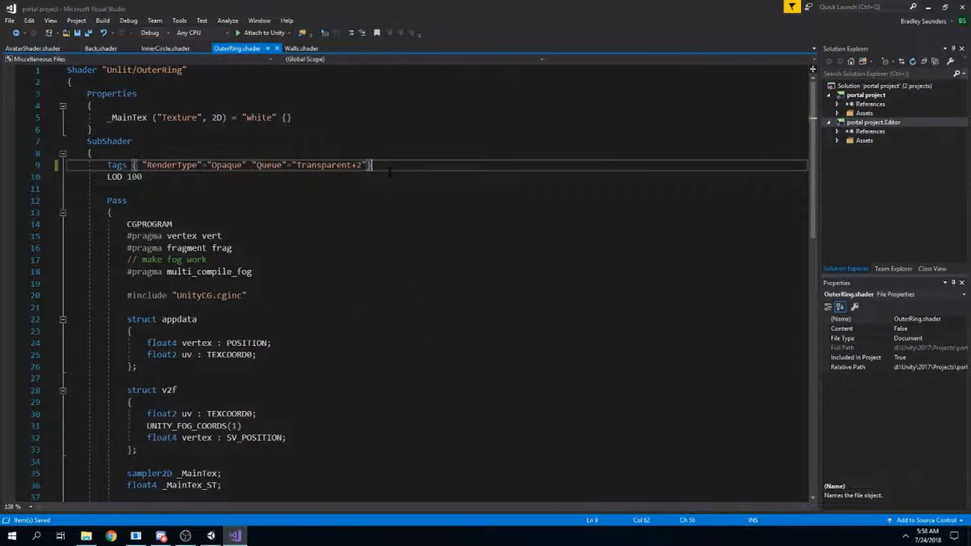
key("Return")
type("{")
key("Return")
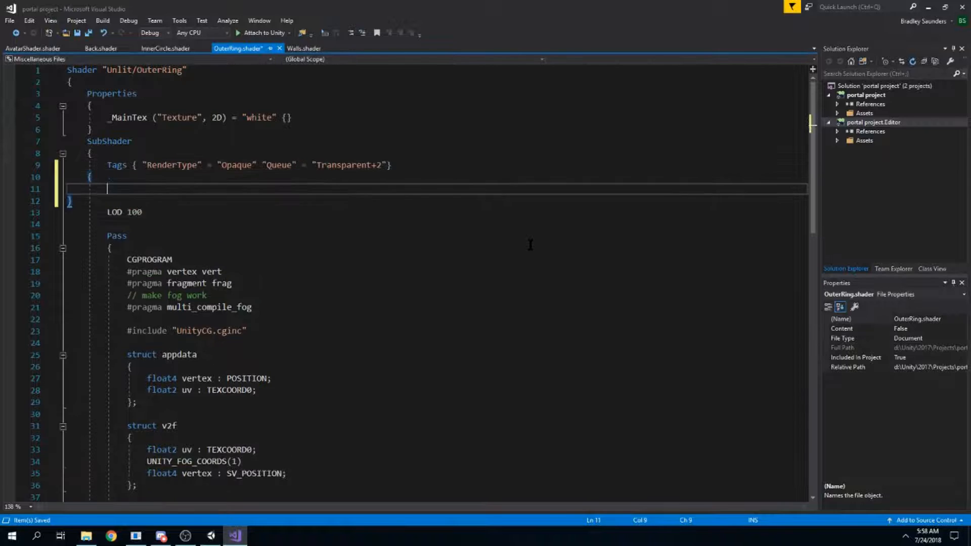
left_click_drag(107, 200, 67, 178)
key("shift+Tab")
key("Tab")
key("Tab")
left_click(108, 177)
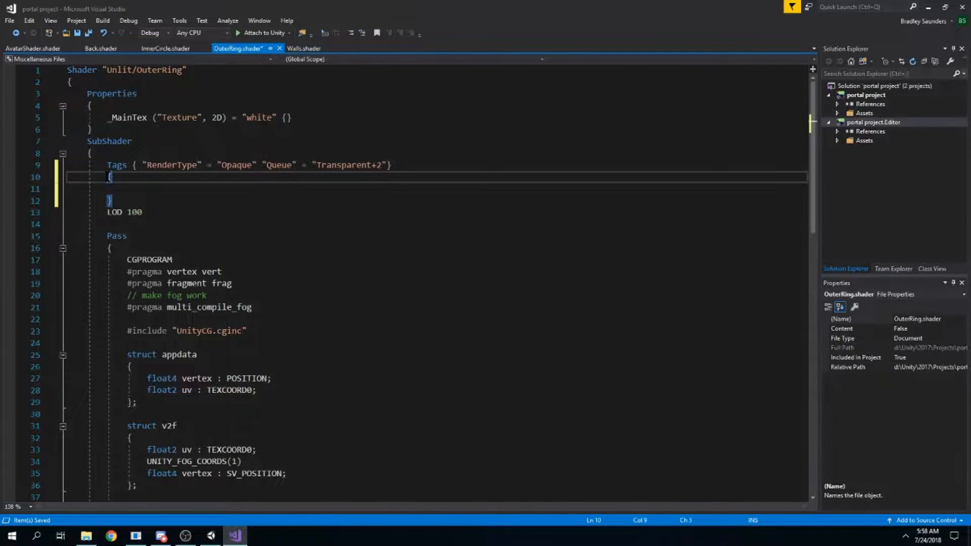
Make the braces a Stencil block containing Ref 5, Comp Always and Pass Replace, and save the OuterRing shader
type("Stencil")
key("Down")
type("Ref 5")
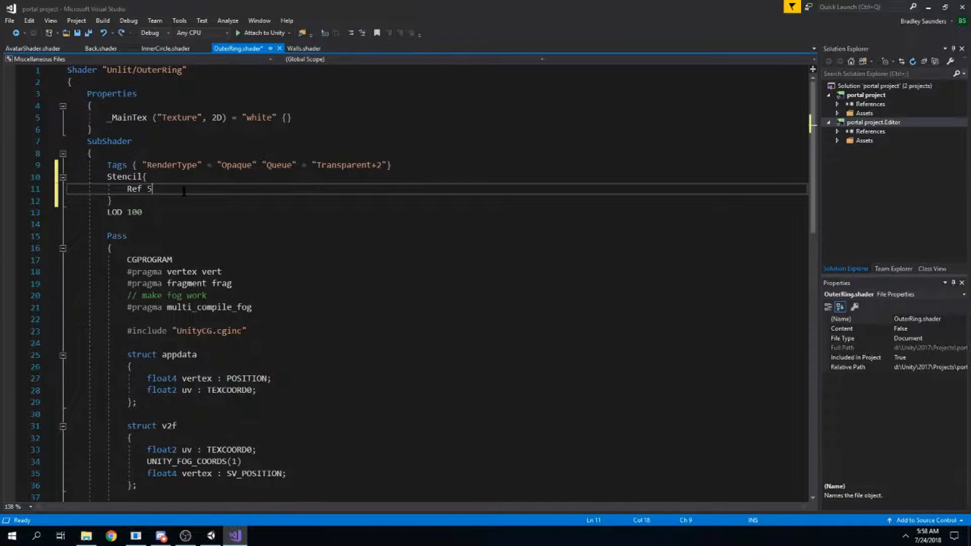
key("Return")
type("Comp")
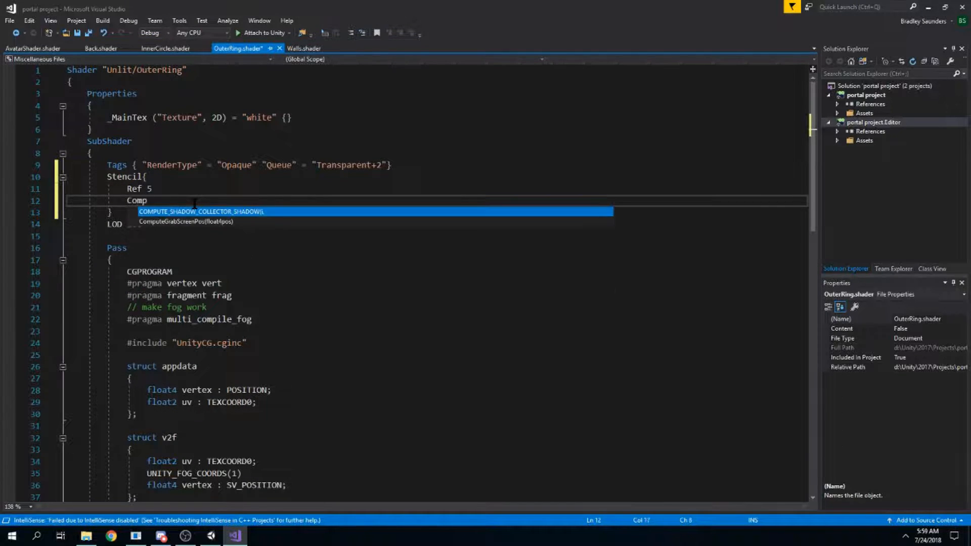
type(" Always")
key("Return")
type("Pass REp")
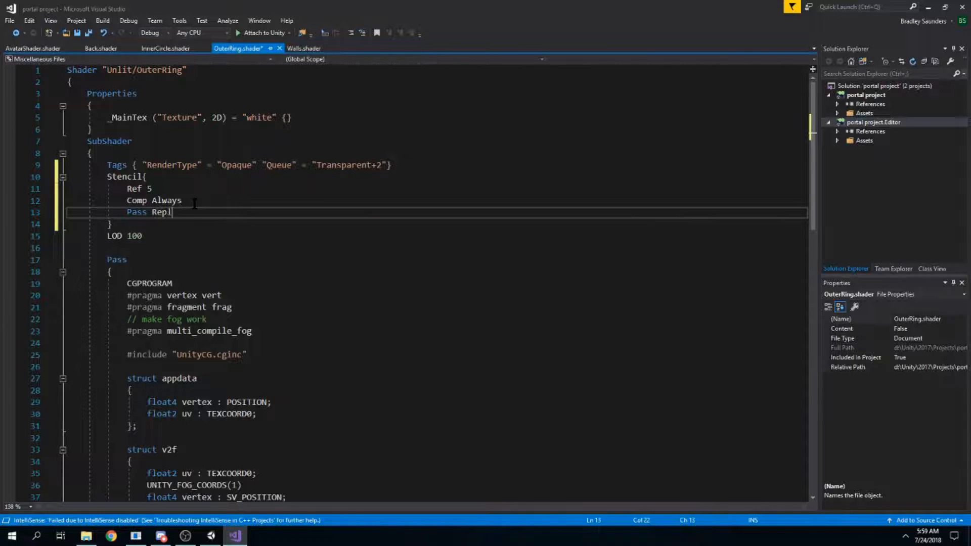
left_click(196, 202)
key("ctrl+s")
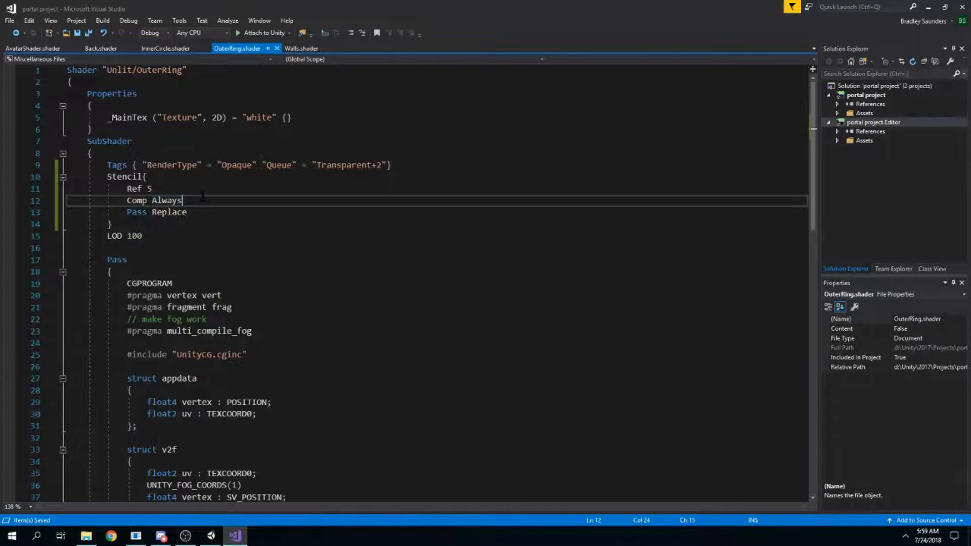
Review the ZWrite Off line in the InnerCircle shader and return to the OuterRing shader
left_click(165, 48)
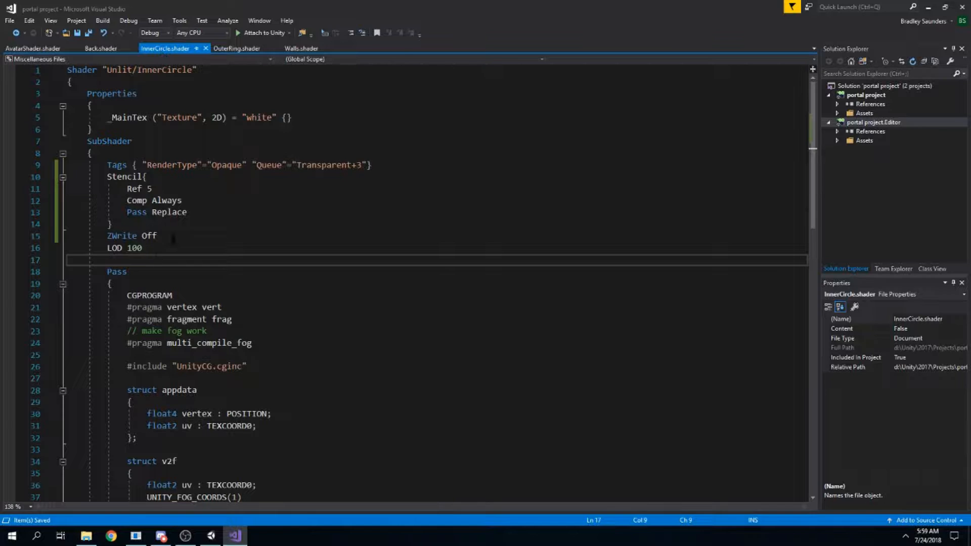
left_click_drag(170, 237, 105, 235)
key("ctrl+Tab")
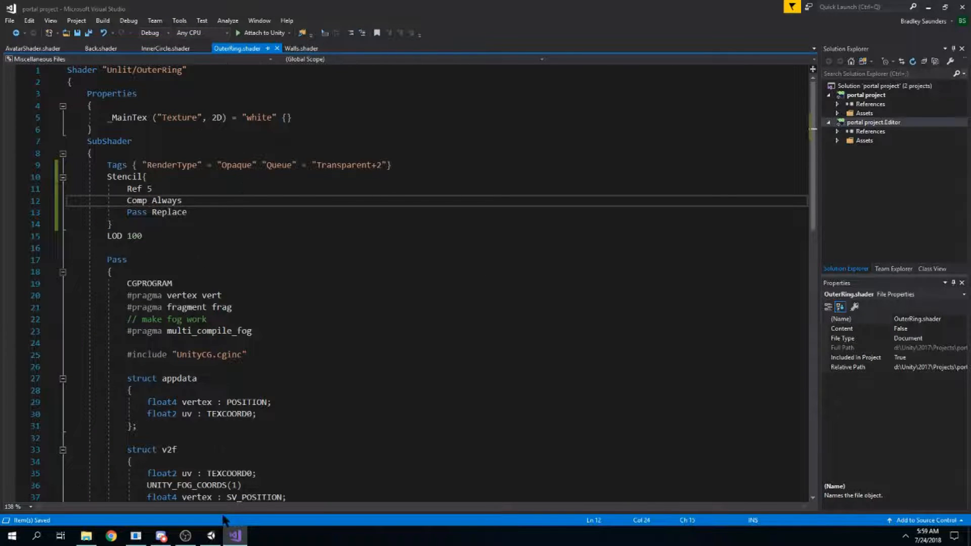
Switch to Unity, select the model and examine how it renders against the outer ring and inner circle
left_click(210, 535)
right_click_drag(375, 218, 567, 222)
key("w")
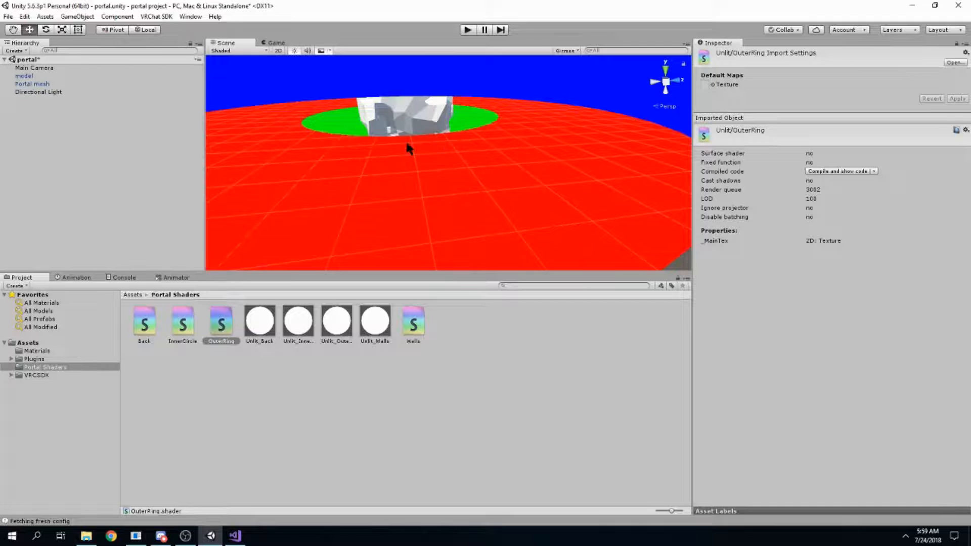
left_click(81, 76)
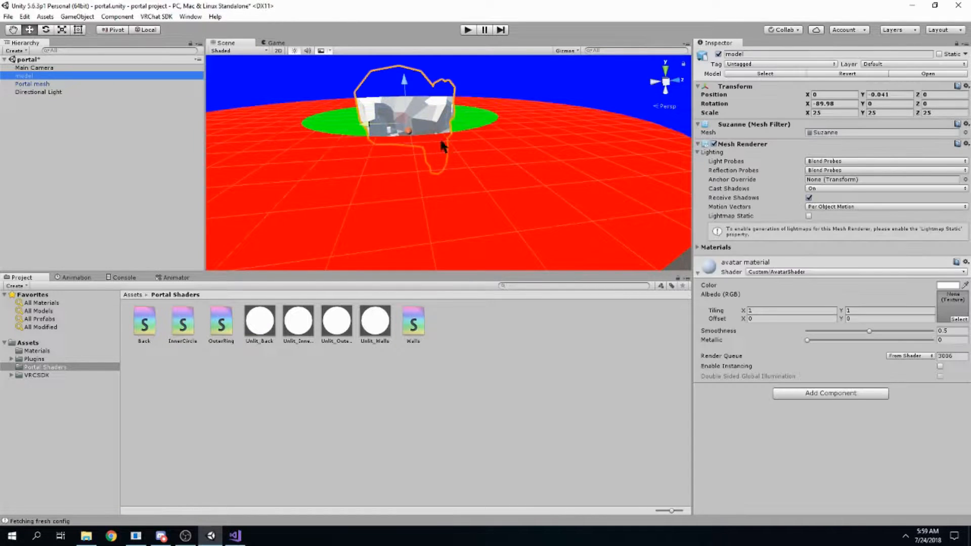
right_click_drag(438, 137, 457, 114)
key("s")
key("w")
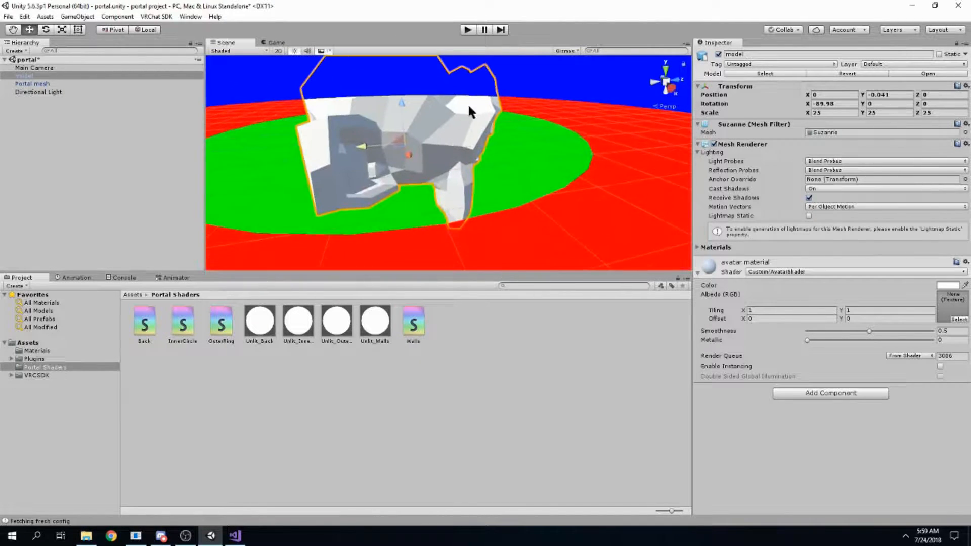
right_click_drag(436, 82, 461, 141)
key("s")
Return to Visual Studio, go to the Walls shader and start a Stencil block below the Tags line
left_click(235, 536)
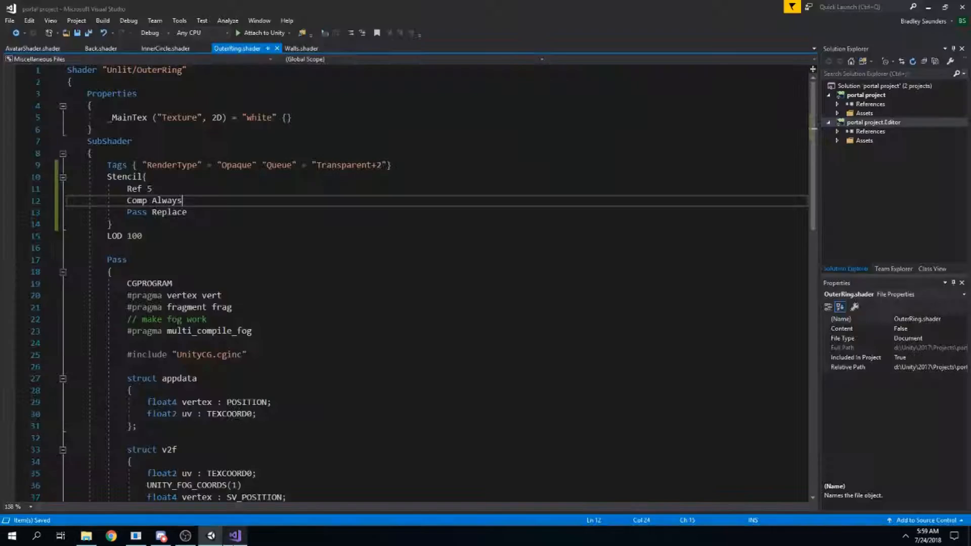
left_click(302, 48)
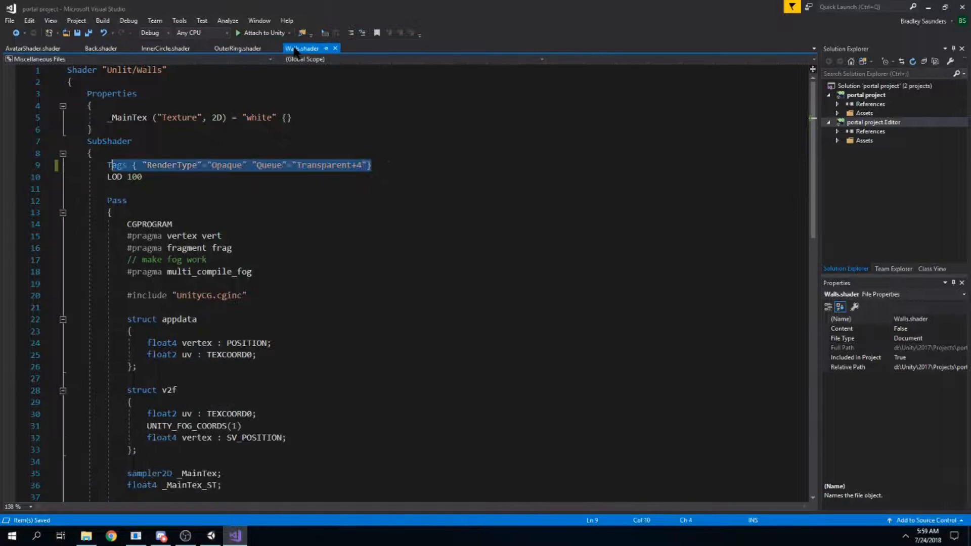
left_click(385, 181)
left_click(388, 168)
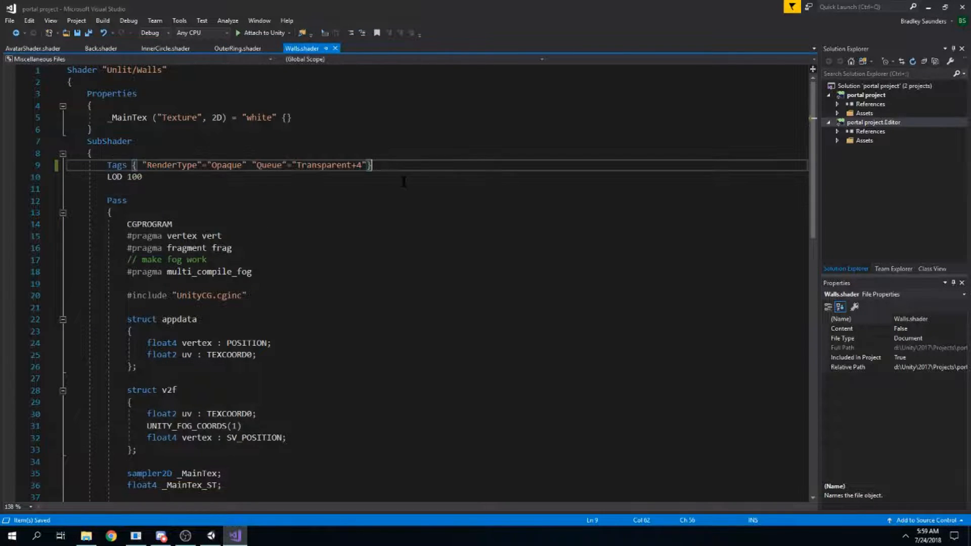
key("Return")
type("10")
type("Stenci")
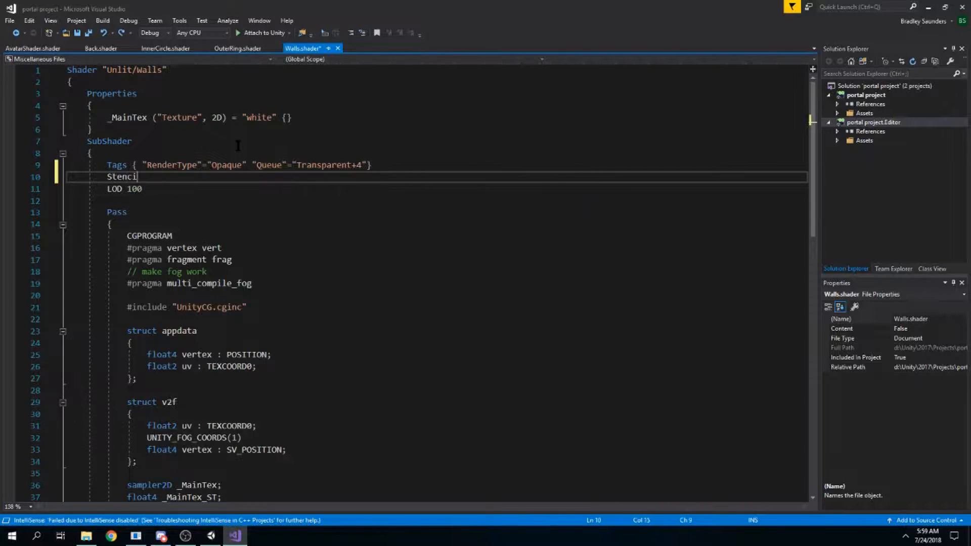
type("l{")
key("Return")
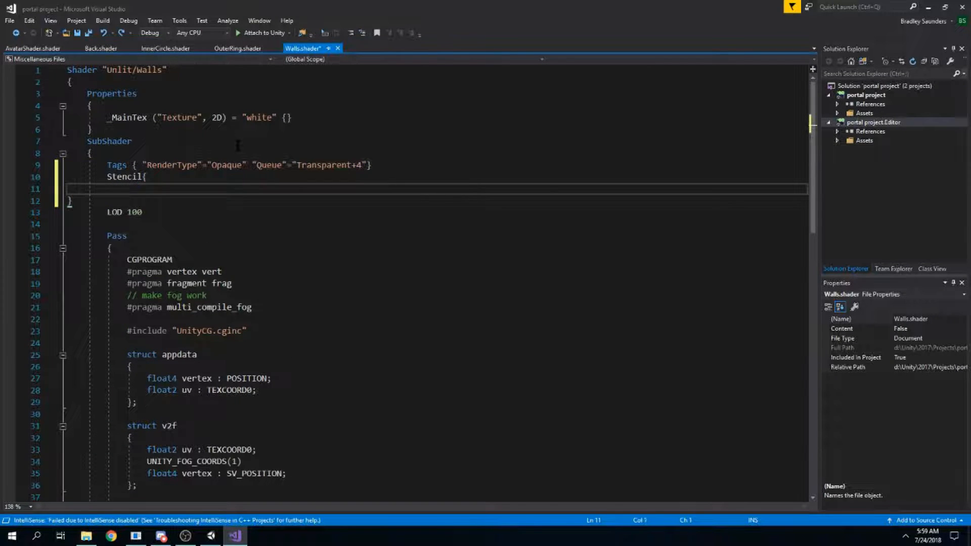
Indent the Stencil block's contents and closing brace in the Walls shader and enter Ref 5 inside it
left_click_drag(95, 203, 55, 190)
key("Tab")
key("Tab")
left_click(152, 193)
key("Tab")
type("Ref 5199185323666651467481343000015e")
key("Return")
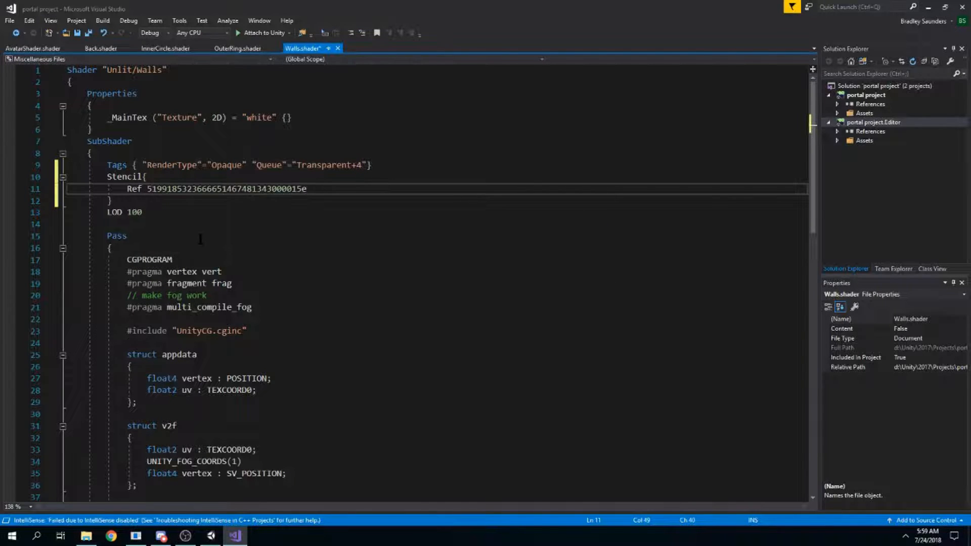
left_click_drag(326, 188, 153, 189)
key("BackSpace")
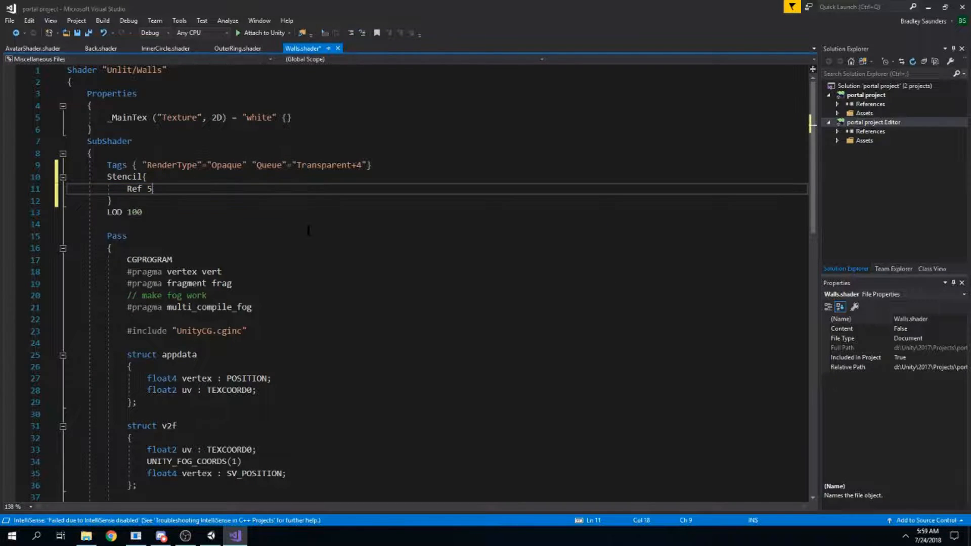
Add Comp Always and Pass Replace to the Walls Stencil block, save the shader and check the portal in Unity
key("Return")
type("Comp A")
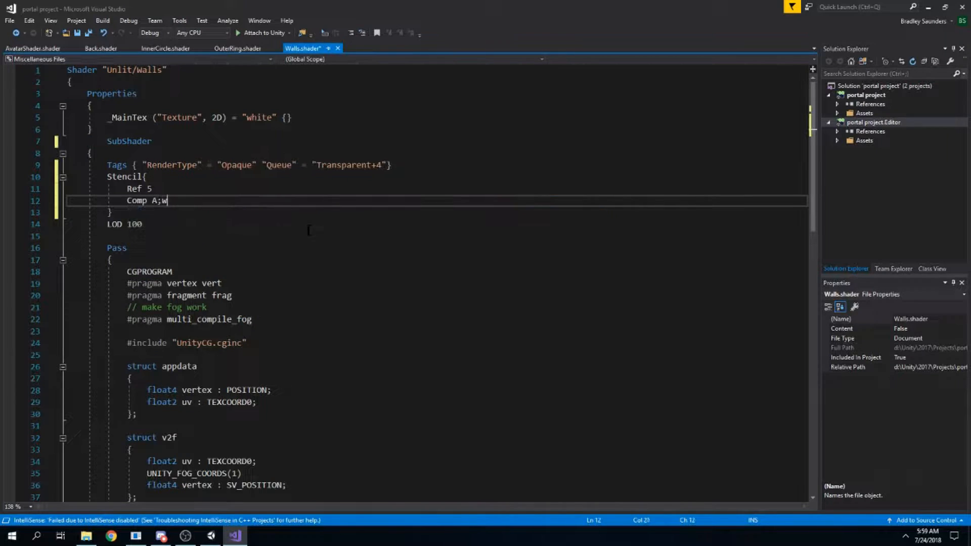
type("lways")
key("Return")
type("Pass REp")
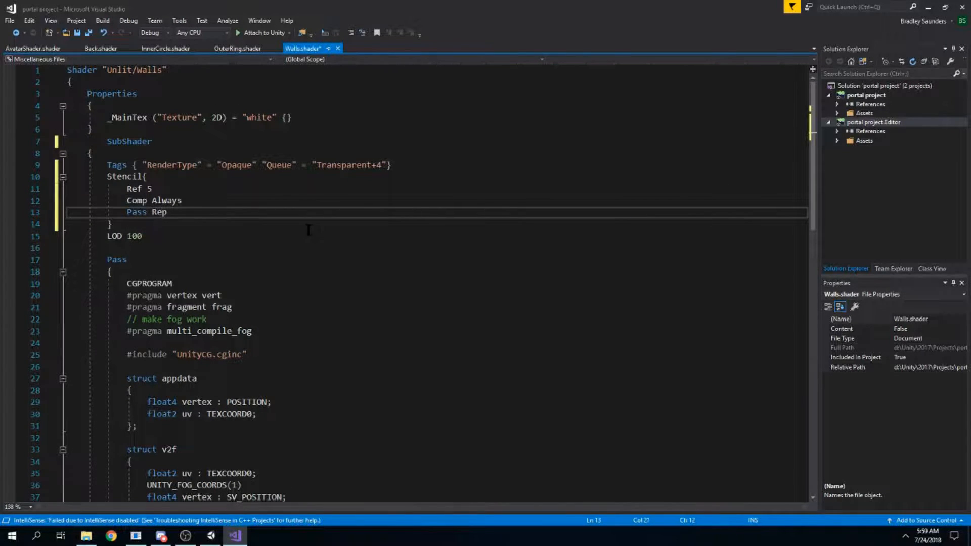
left_click(290, 236)
key("ctrl+s")
left_click(210, 535)
mouse_move(380, 148)
right_mouse_down()
mouse_move(443, 147)
mouse_move(383, 9)
mouse_move(354, 60)
mouse_move(358, 26)
mouse_move(424, 179)
mouse_move(476, 95)
mouse_move(427, 136)
mouse_move(413, 83)
mouse_move(397, 107)
mouse_move(528, 179)
right_mouse_up()
Return to the Walls shader in Visual Studio, add ZWrite Off below the Stencil block and save the file
left_click(234, 535)
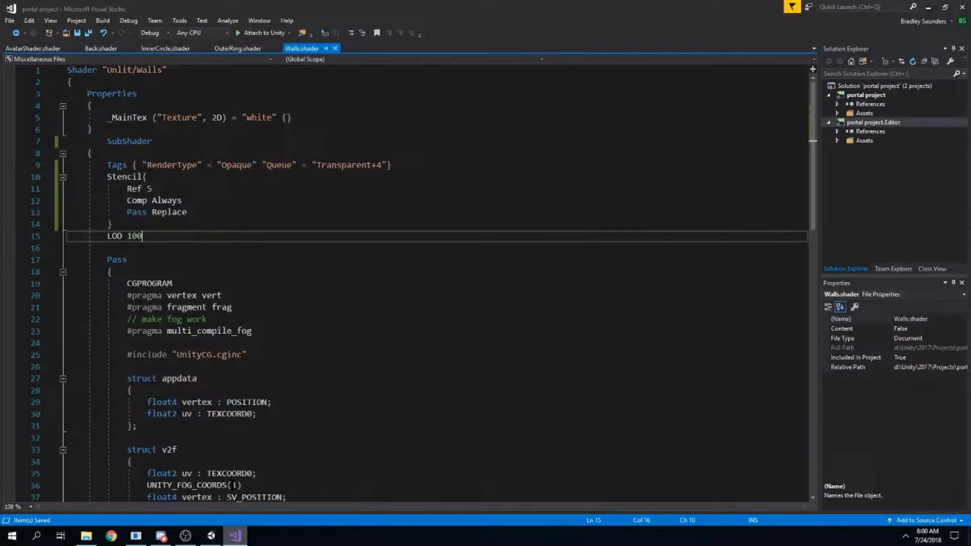
left_click(195, 226)
key("Return")
type("ZWriate")
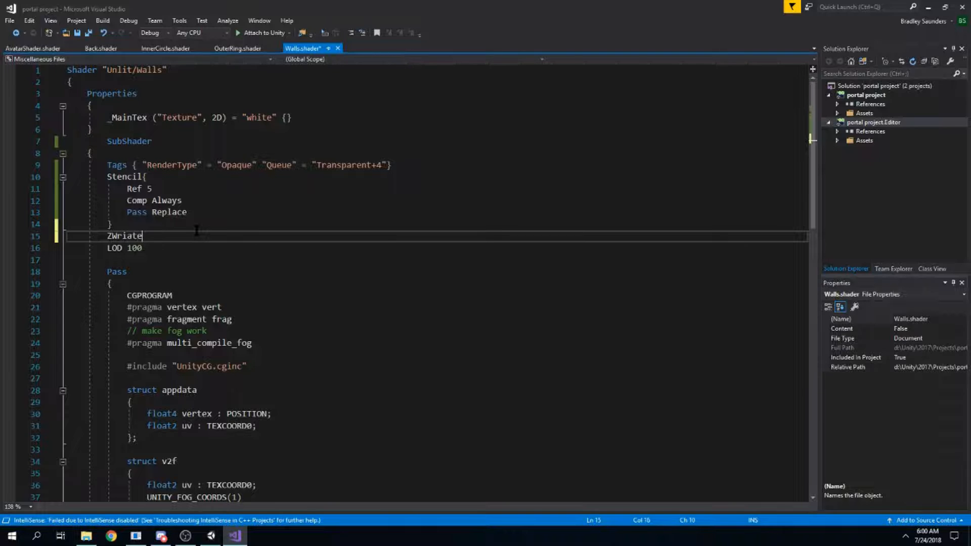
key("BackSpace")
key("BackSpace")
key("BackSpace")
type("te Off")
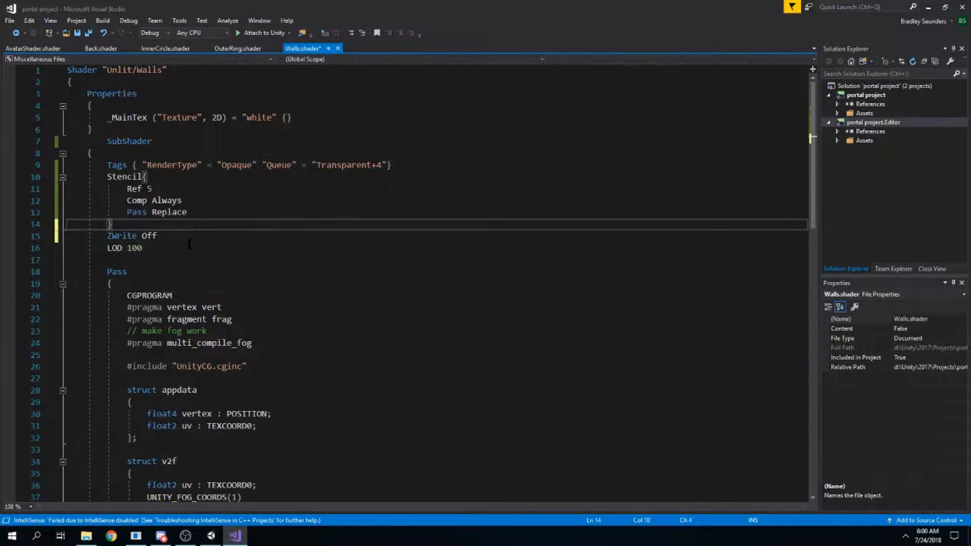
key("shift+Home")
double_click(188, 235)
key("ctrl+s")
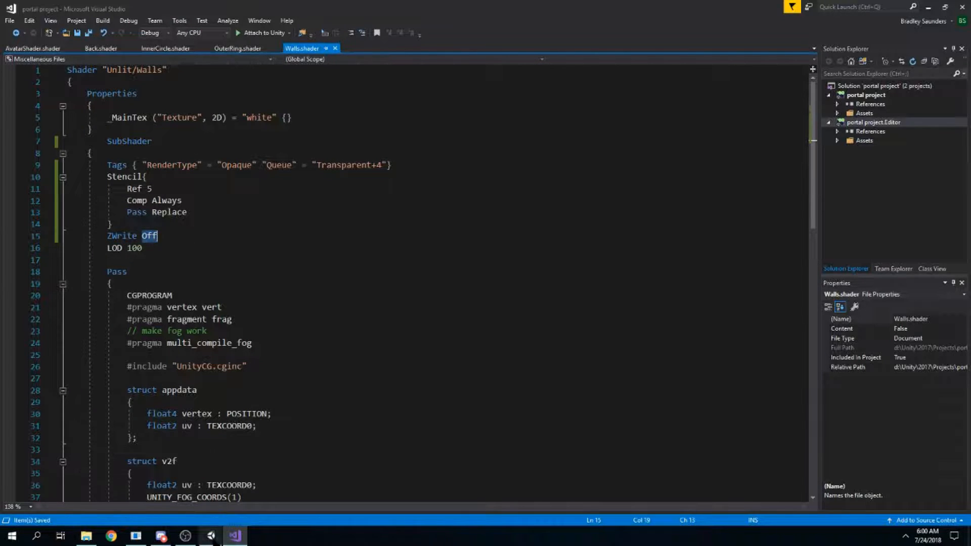
Switch to Unity, add a cube, raise it slightly and inspect how it renders with the portal walls
left_click(211, 535)
right_click_drag(405, 190, 106, 151, "alt")
right_click(107, 151)
mouse_move(157, 243)
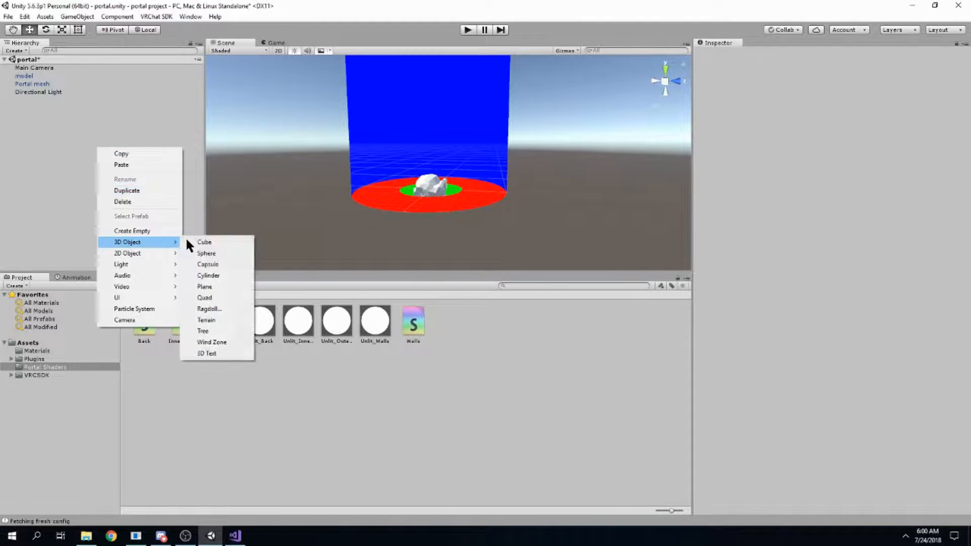
left_click(218, 242)
left_click_drag(446, 125, 446, 113)
right_click_drag(467, 150, 514, 233)
left_click(498, 180)
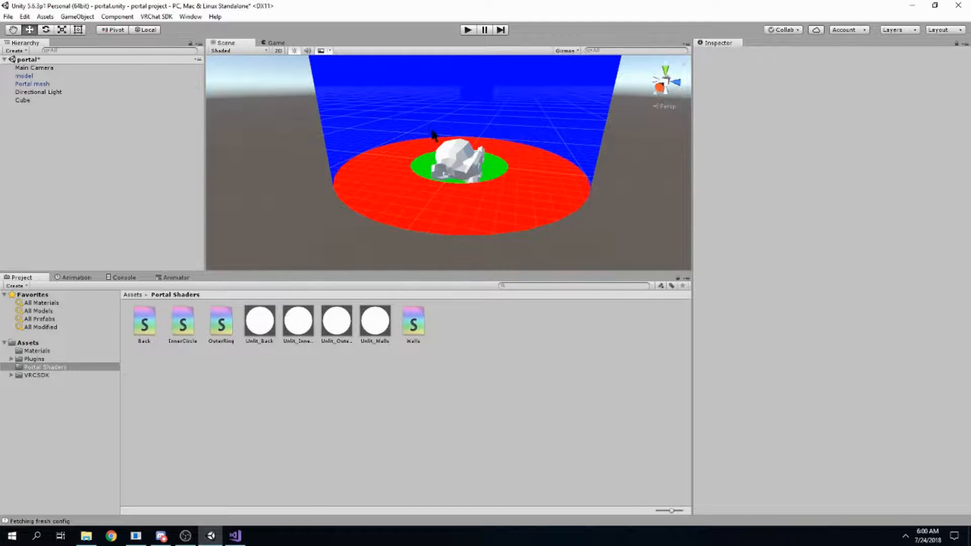
Inspect how the cube and the model render against the blue portal walls from several viewing angles
right_click_drag(620, 222, 600, 192)
right_click_drag(546, 227, 537, 203)
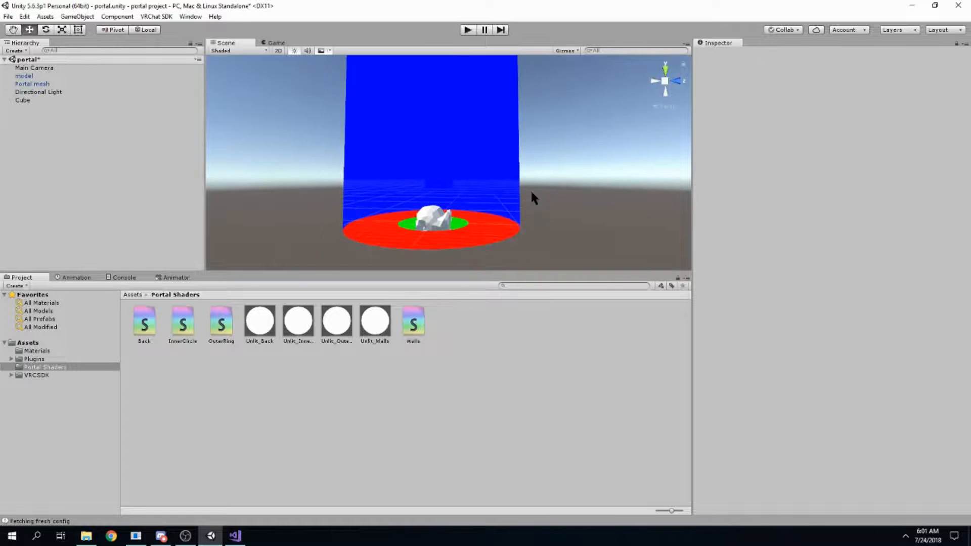
right_click_drag(473, 219, 475, 185)
right_click_drag(438, 155, 511, 187)
right_click_drag(351, 186, 542, 40)
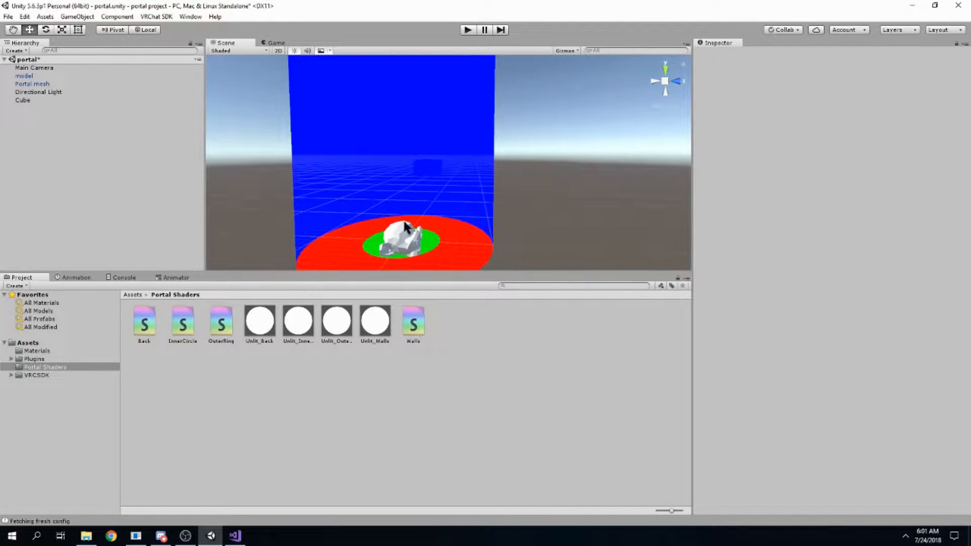
right_click_drag(490, 214, 534, 136)
key("w")
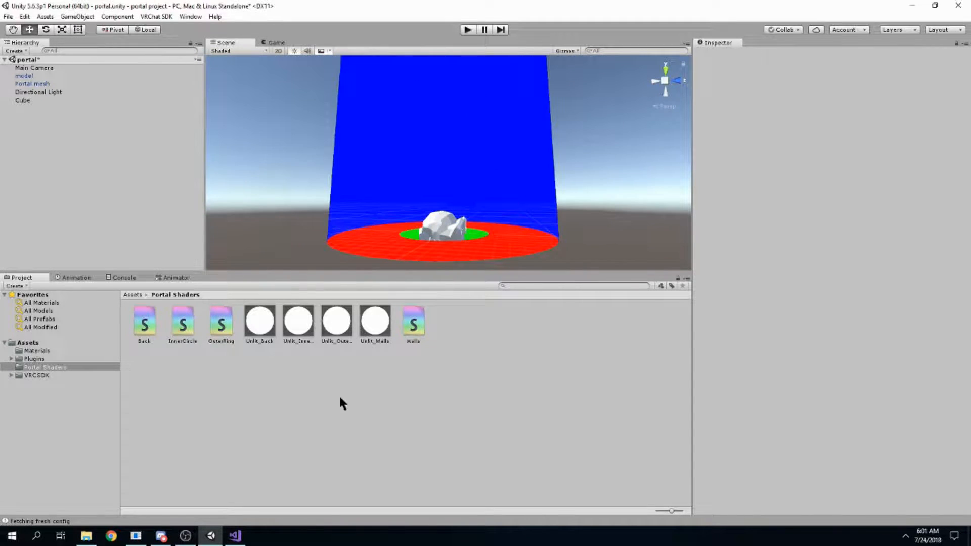
Switch to Visual Studio, add Blend SrcAlpha OneMinusSrcAlpha below ZWrite Off in the Walls shader and save the file
left_click(235, 535)
scroll(254, 315, "down", 4)
scroll(220, 263, "up", 4)
key("alt+Tab")
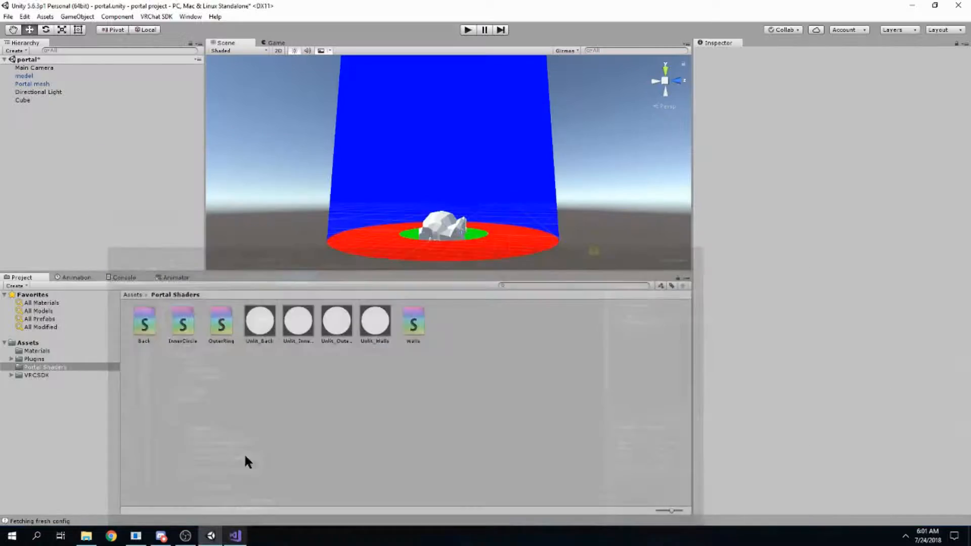
key("alt+Tab")
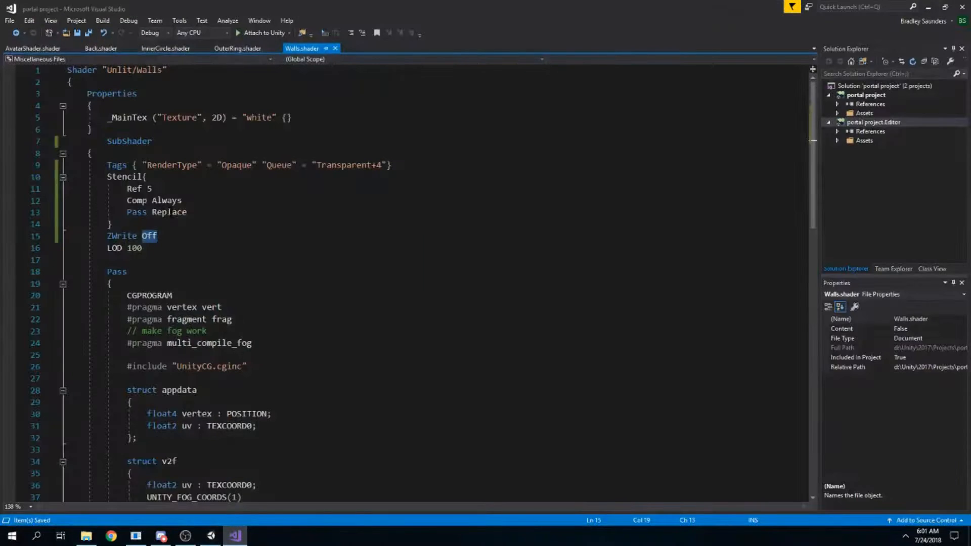
key("Return")
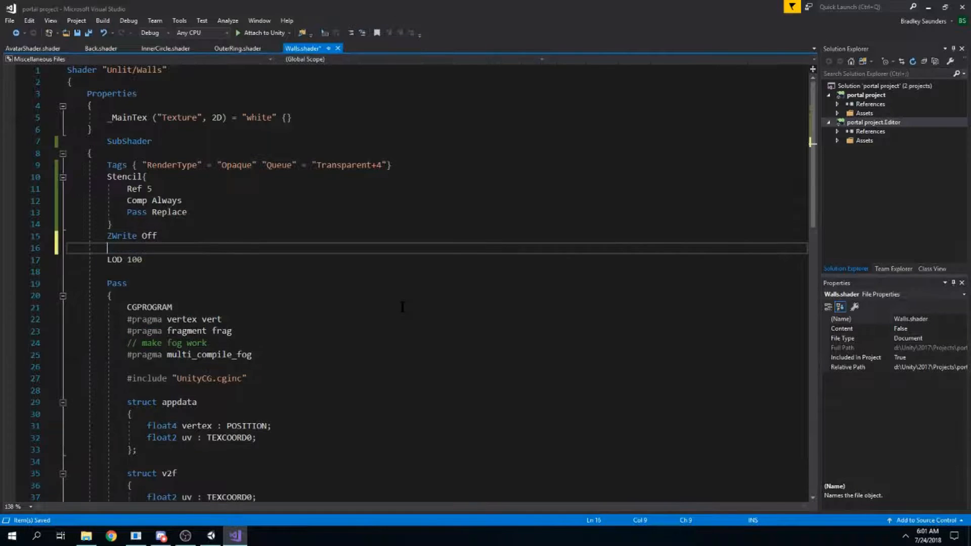
type("Blend S")
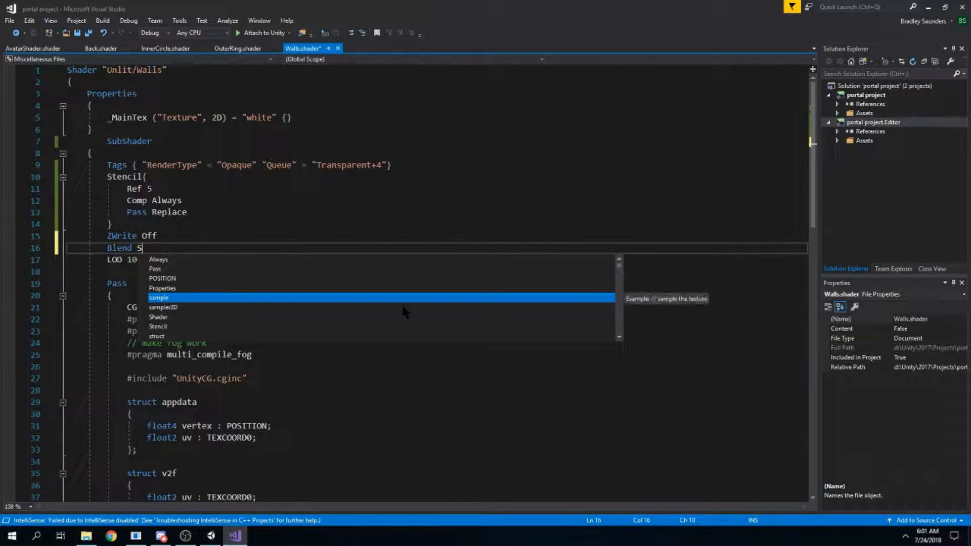
left_click(149, 253)
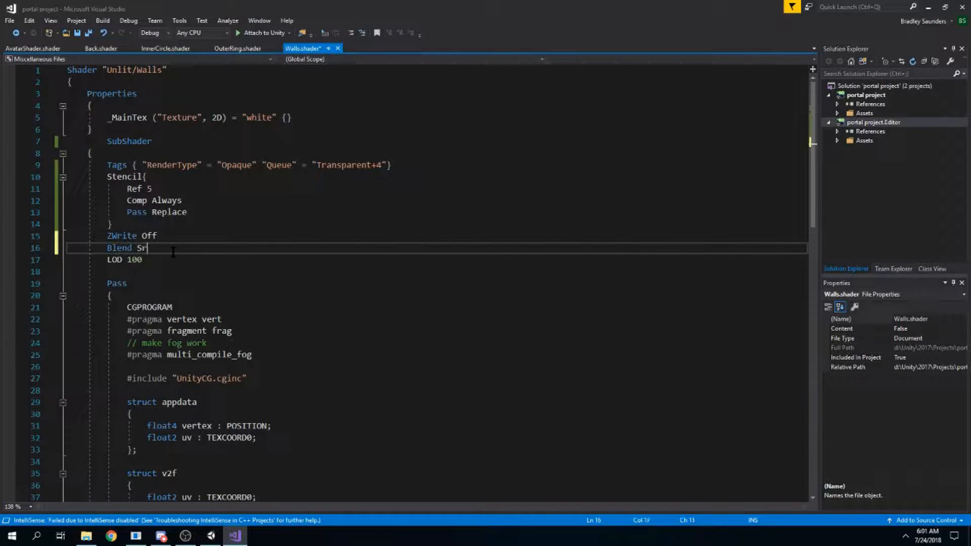
type("OneMinusSrcAlpha")
left_click_drag(153, 248, 139, 249)
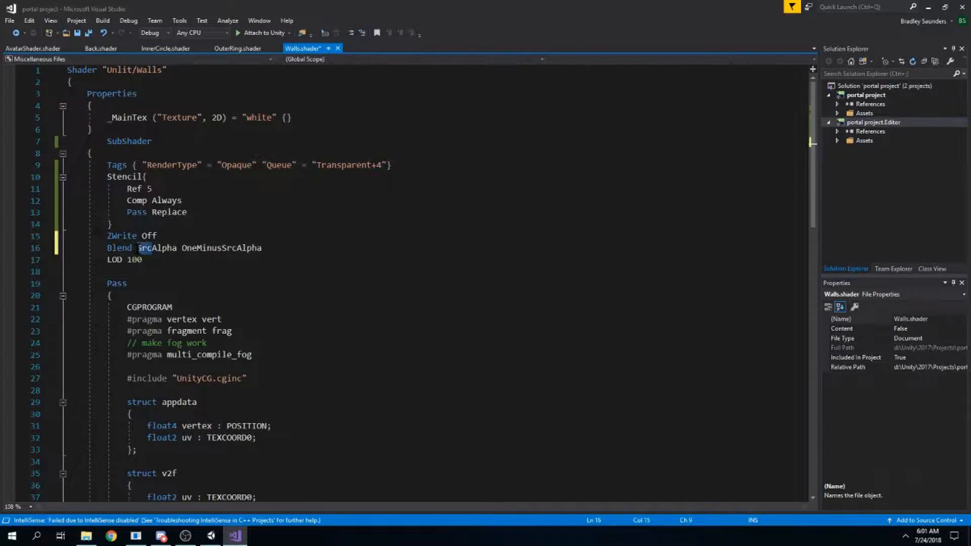
left_click(295, 247)
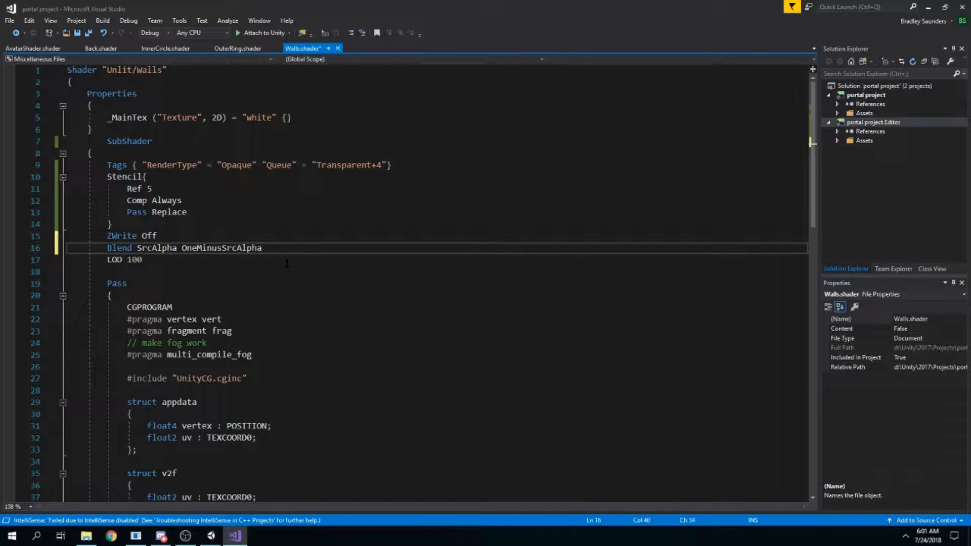
key("ctrl+s")
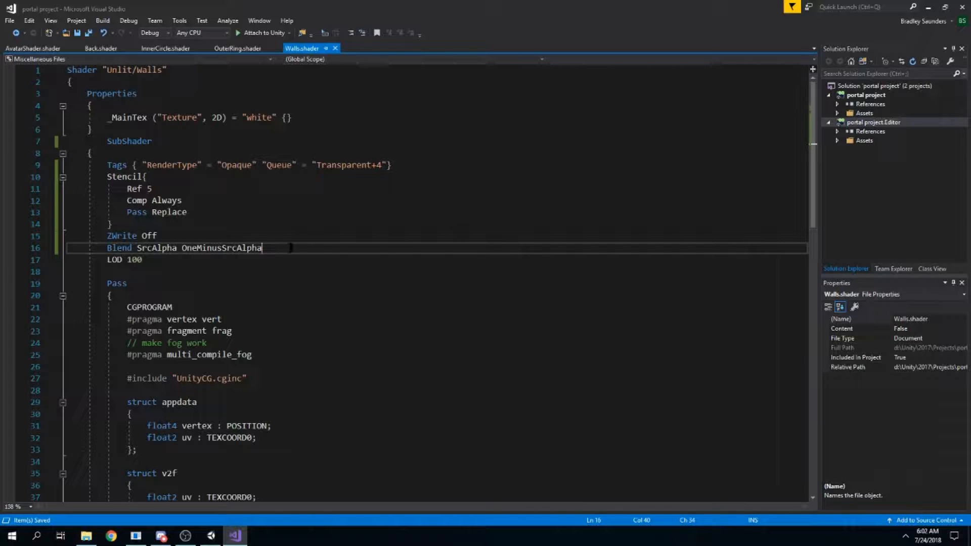
Set the alpha in the Walls shader's fragment return to 0, giving float4(0,0,1,0), and save the file
scroll(322, 304, "down", 13)
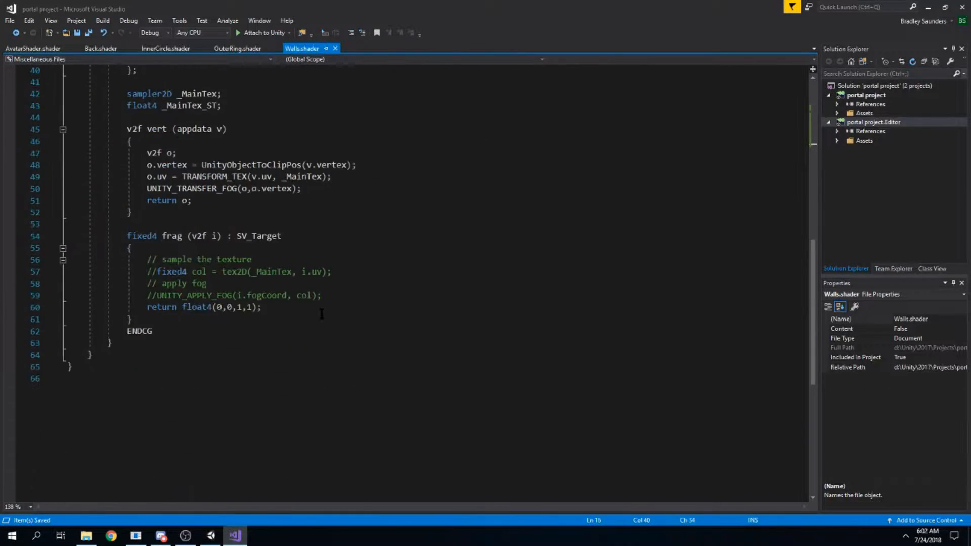
left_click(252, 309)
type("0")
left_click(294, 307)
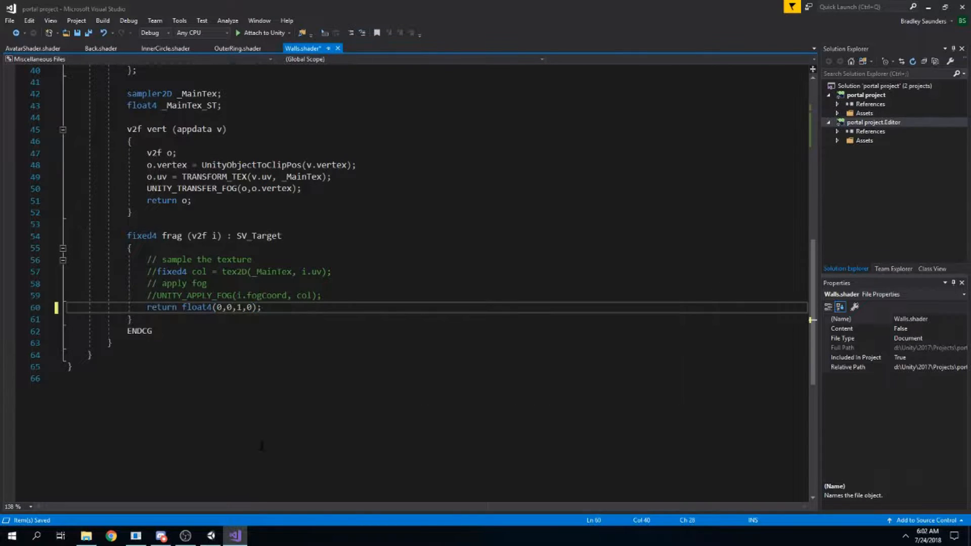
key("ctrl+s")
Switch to Unity, inspect the portal walls against the cube, then select and frame the portal mesh
left_click(212, 534)
right_click_drag(441, 212, 510, 182)
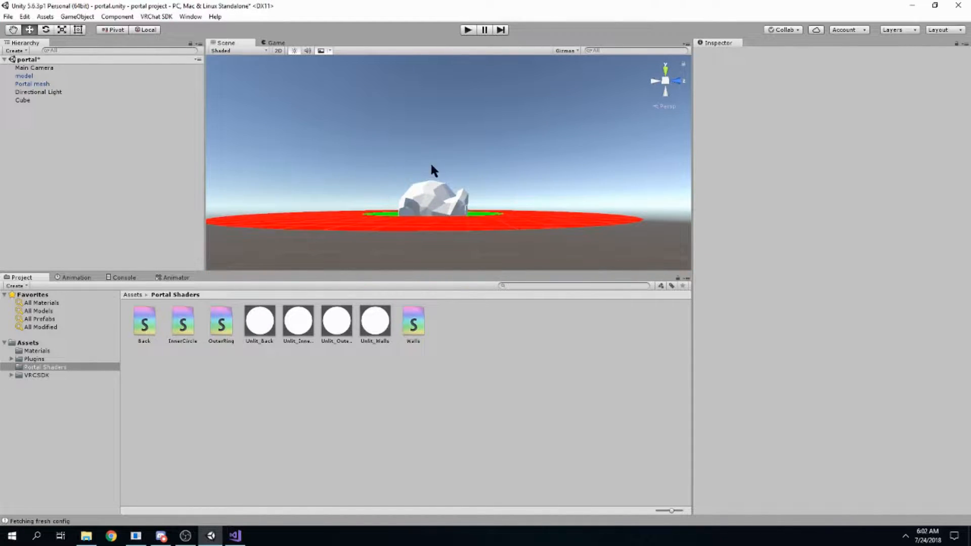
right_click_drag(488, 215, 387, 238)
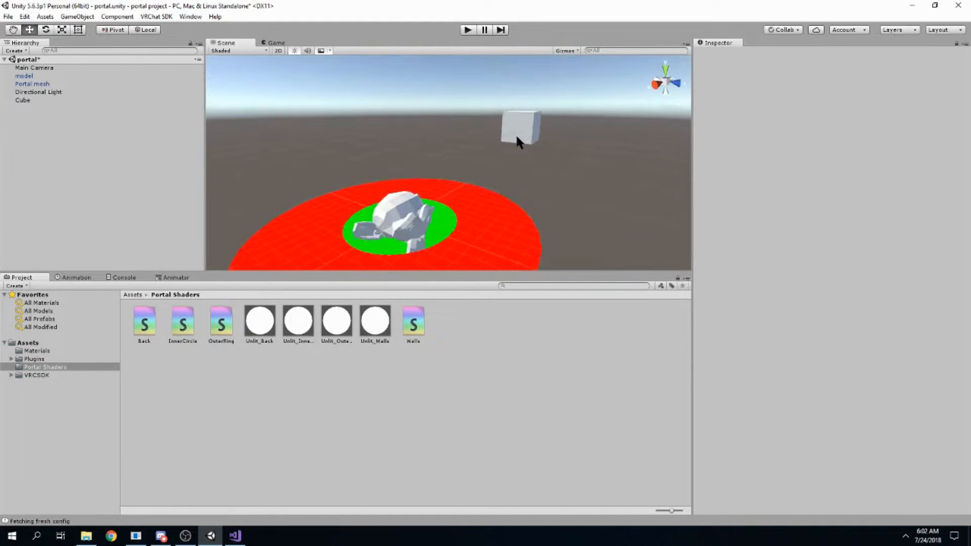
left_click(524, 120)
key("f")
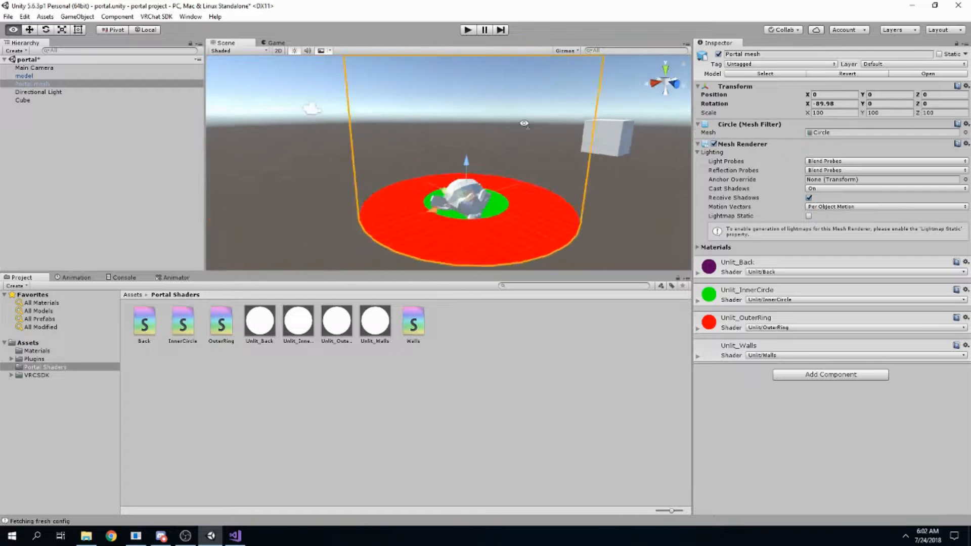
Comment out the Blend line in the Walls shader and check the effect on the portal walls in Unity
key("alt+Tab")
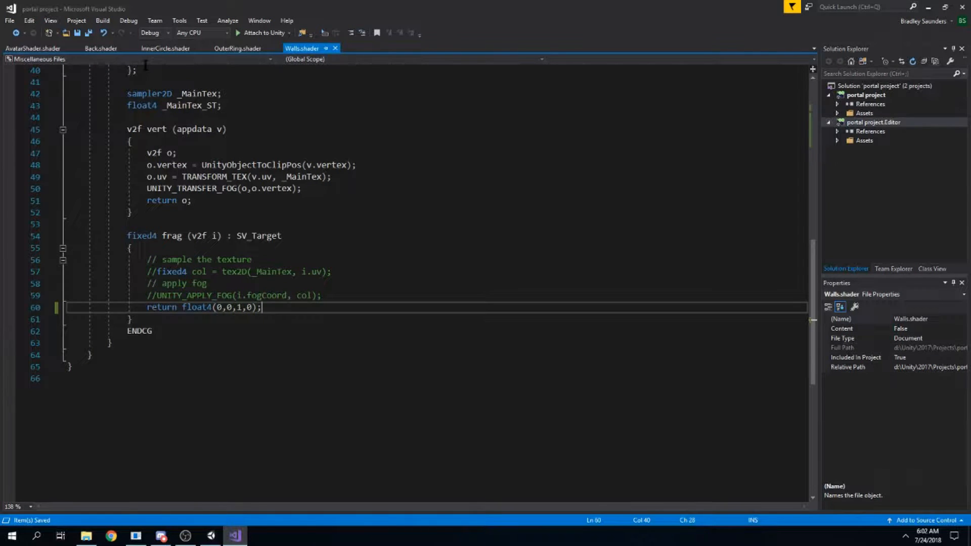
scroll(265, 303, "up", 12)
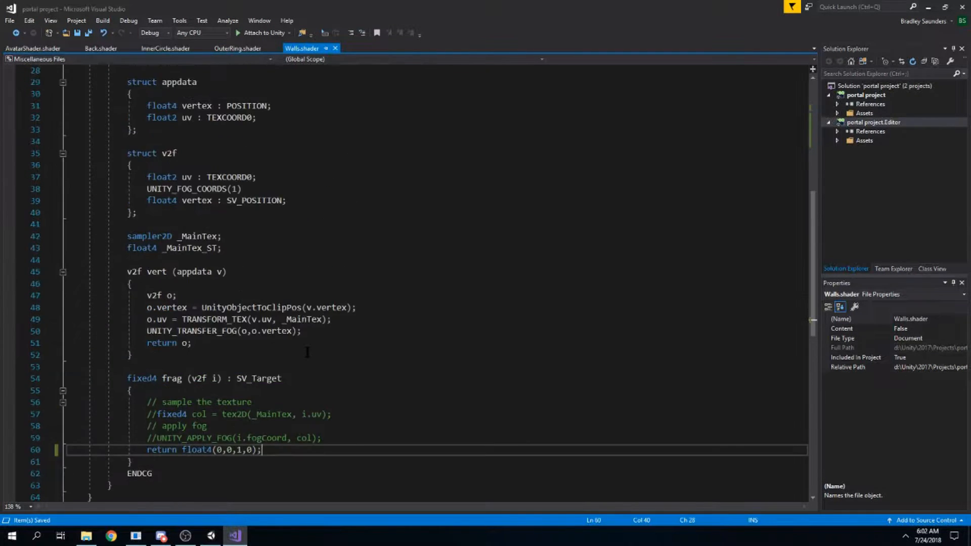
left_click(104, 213)
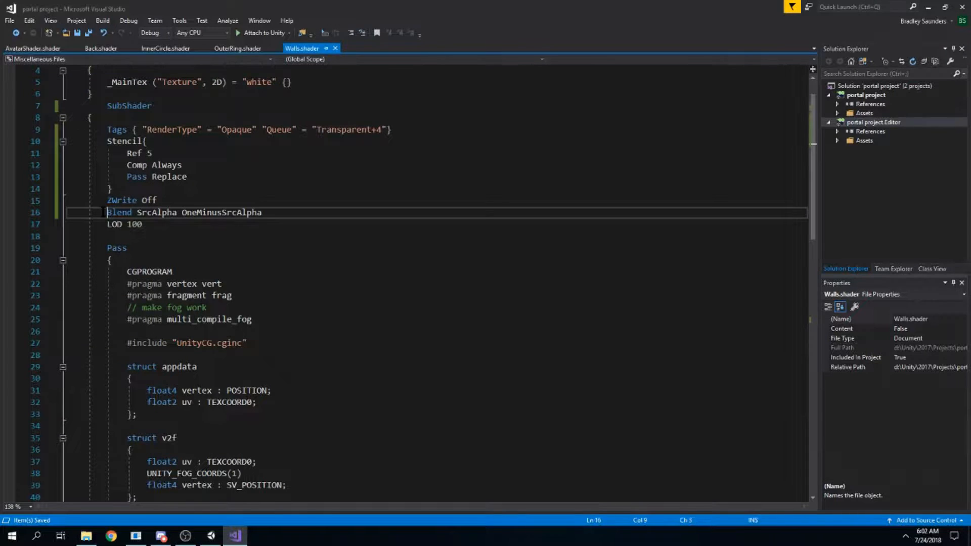
type("//")
left_click_drag(106, 213, 287, 211)
key("ctrl+c")
scroll(286, 211, "down", 11)
left_click(272, 346)
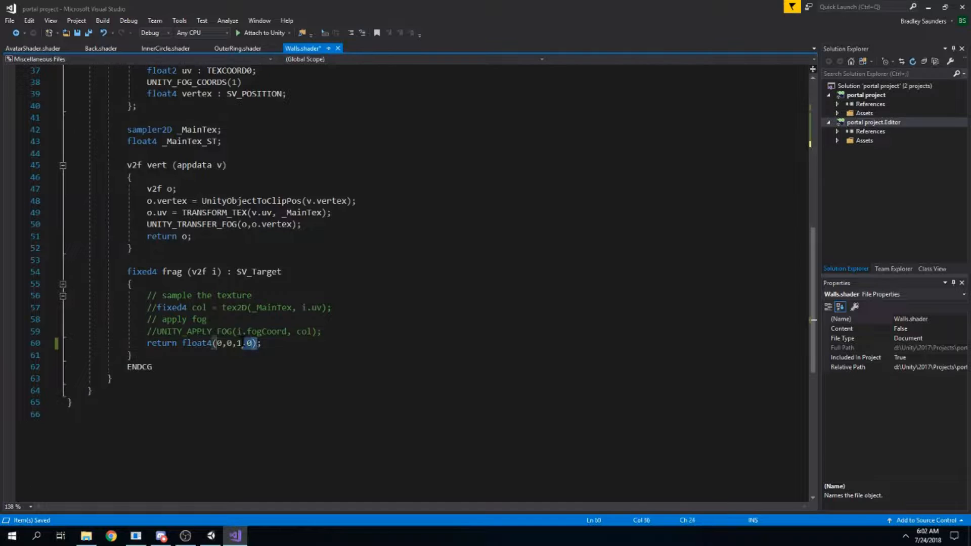
key("alt+Tab")
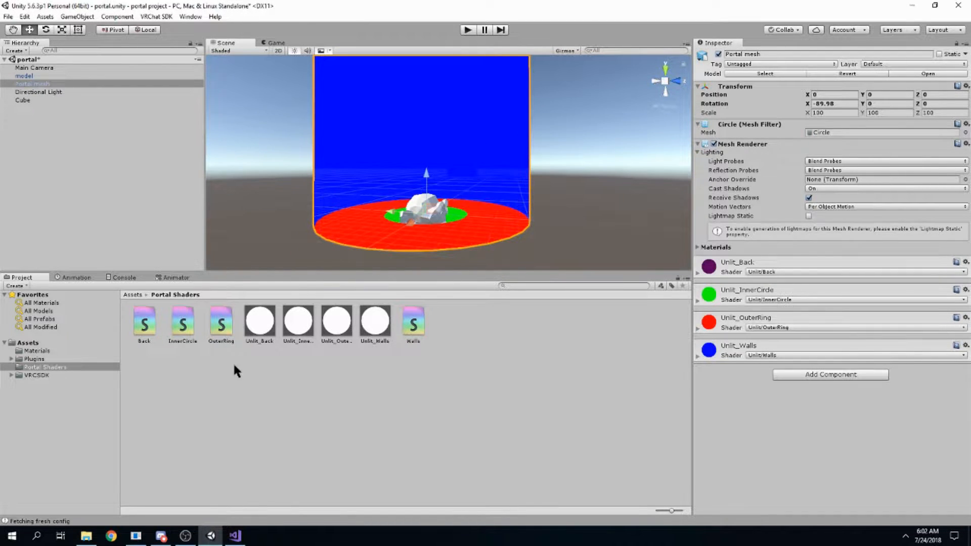
Uncomment the Blend line in the Walls shader, save the file and check the walls in Unity
key("alt+Tab")
scroll(333, 297, "up", 10)
left_click(121, 176)
key("BackSpace")
key("BackSpace")
key("ctrl+s")
key("alt+Tab")
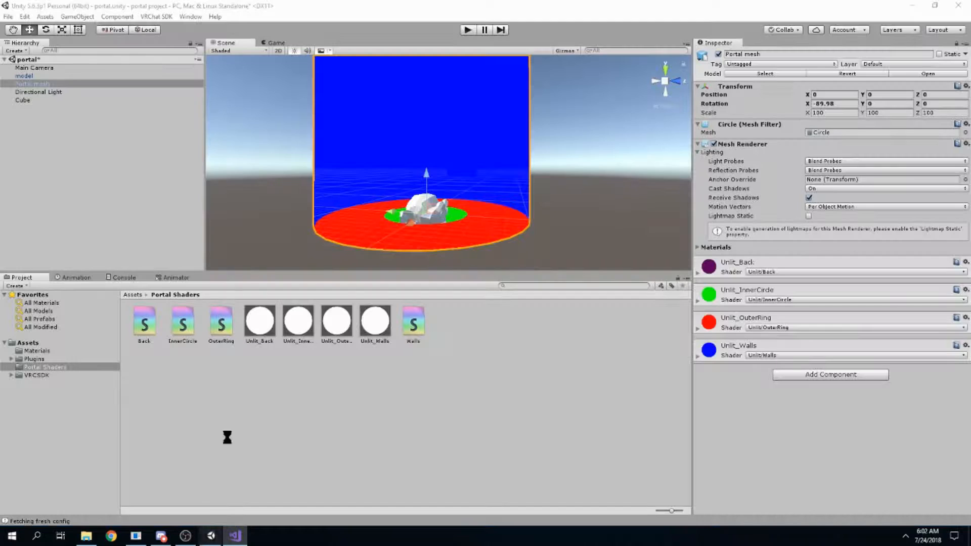
left_click_drag(496, 173, 479, 221, "alt")
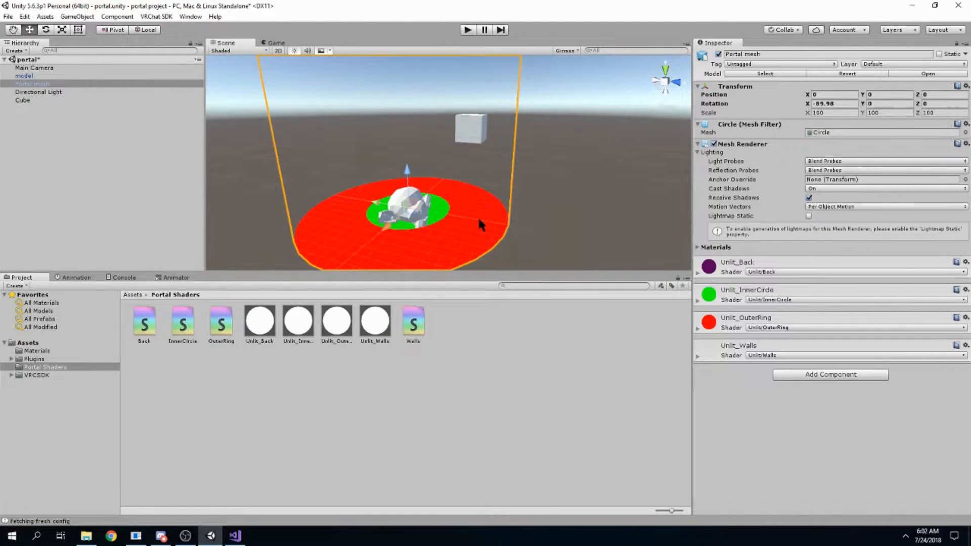
Copy the Walls shader's Blend line below the Stencil block of the OuterRing shader, save and check the portal in Unity
key("alt+Tab")
left_click(282, 177)
left_click_drag(282, 177, 160, 165)
left_click(237, 48)
left_click(186, 228)
key("Return")
key("ctrl+v")
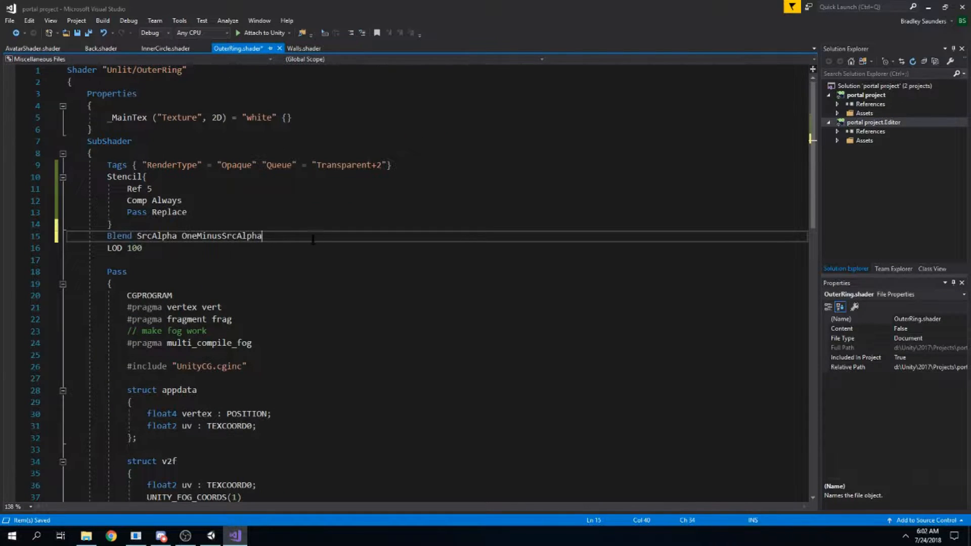
key("ctrl+s")
left_click(211, 535)
key("w")
mouse_move(450, 220)
right_mouse_down()
mouse_move(449, 237)
mouse_move(446, 215)
right_mouse_up()
key("s")
Change the OuterRing shader's fragment return to float4(1,0,0,0) in Visual Studio, save it and return to Unity
left_click(234, 536)
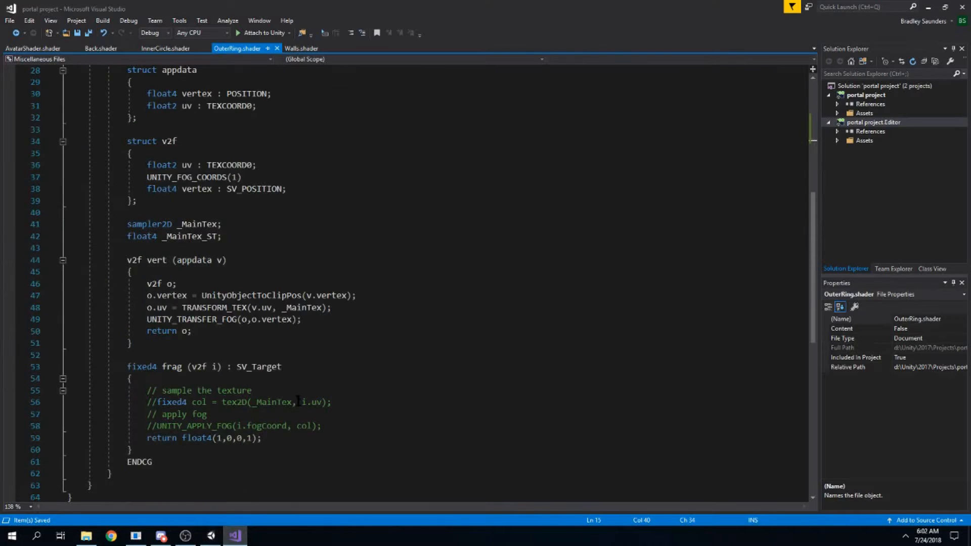
left_click_drag(251, 438, 247, 438)
type("0")
key("ctrl+s")
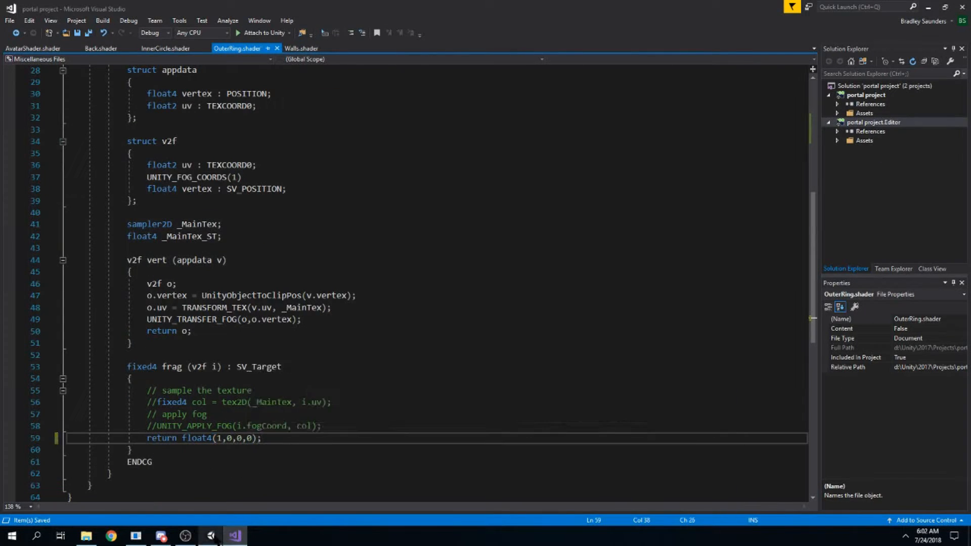
left_click(208, 536)
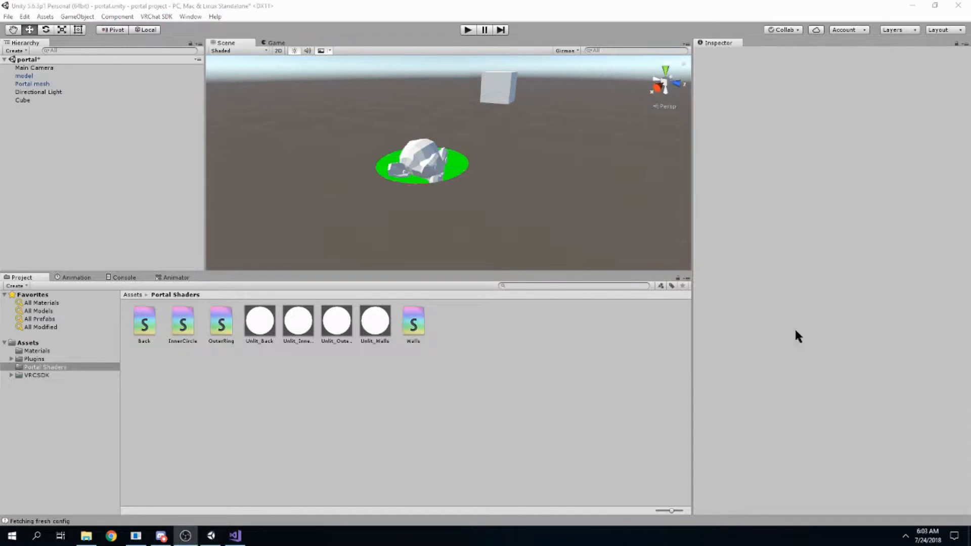
View the portal's underside, add Blend SrcAlpha OneMinusSrcAlpha below the Back shader's Tags line, save and check in Unity
left_click_drag(524, 242, 474, 91, "alt")
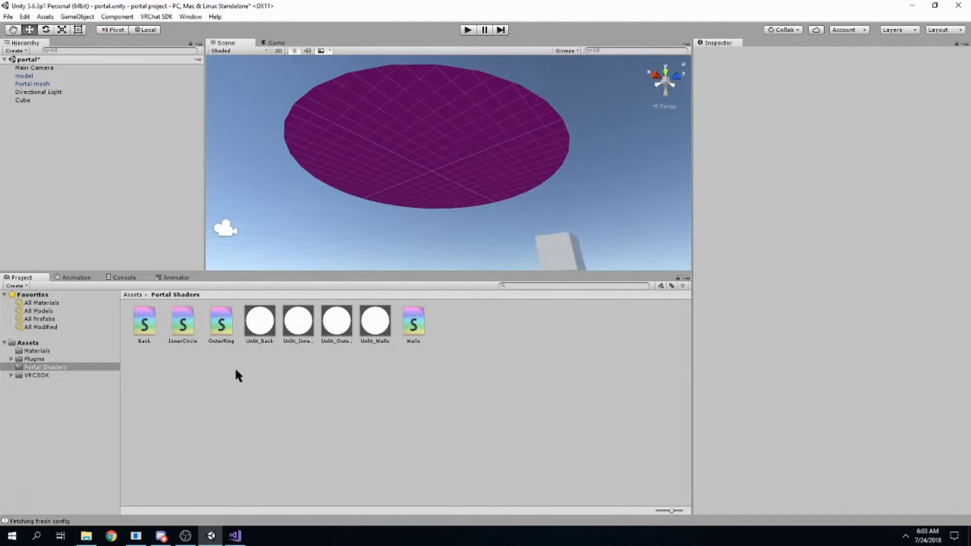
double_click(144, 324)
left_click(247, 181)
left_click(412, 167)
key("Return")
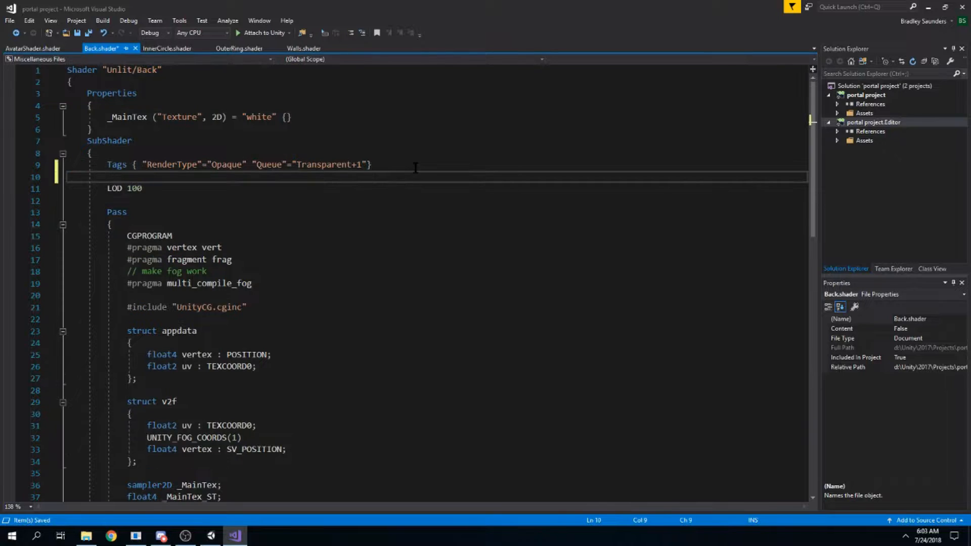
key("ctrl+v")
key("ctrl+s")
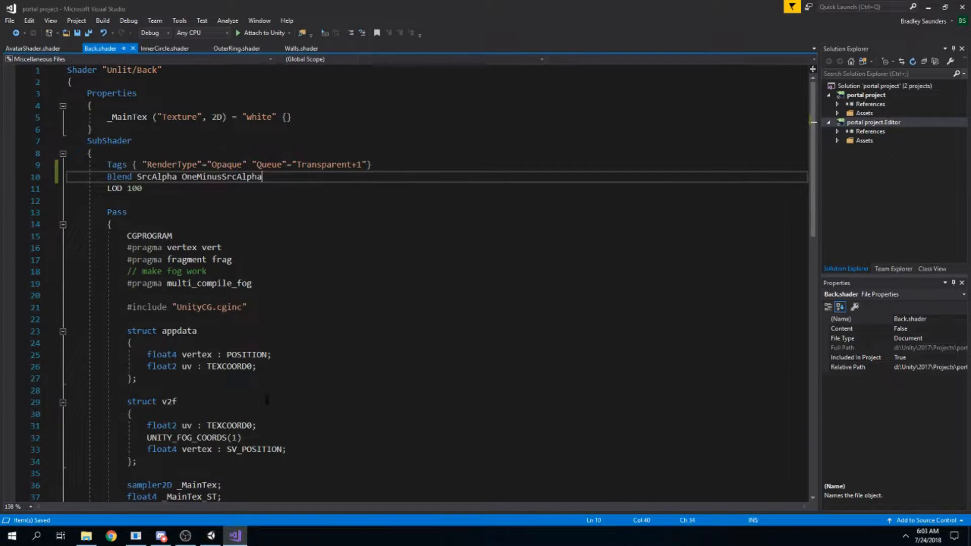
left_click(211, 536)
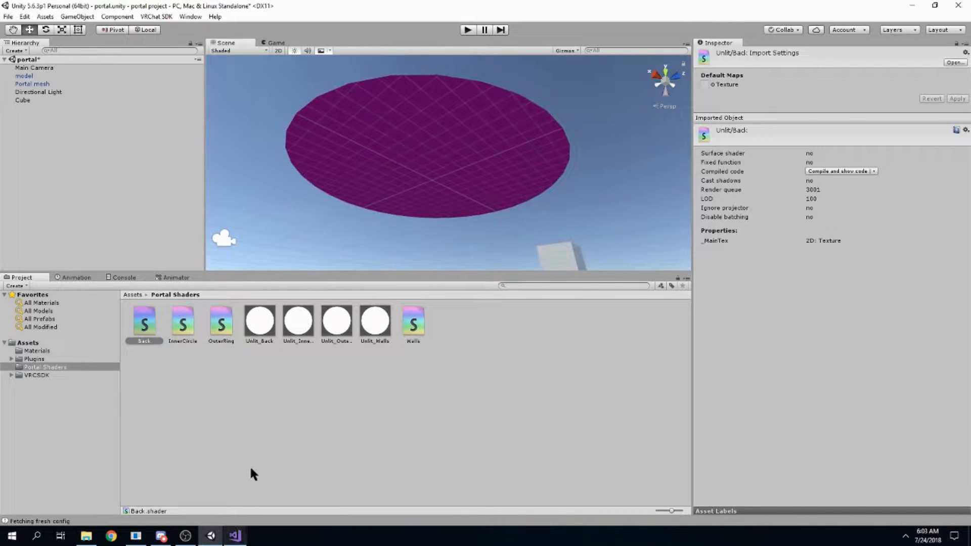
Look over the InnerCircle and Back shader code in Visual Studio and return to the portal in Unity
left_click(235, 536)
left_click(165, 48)
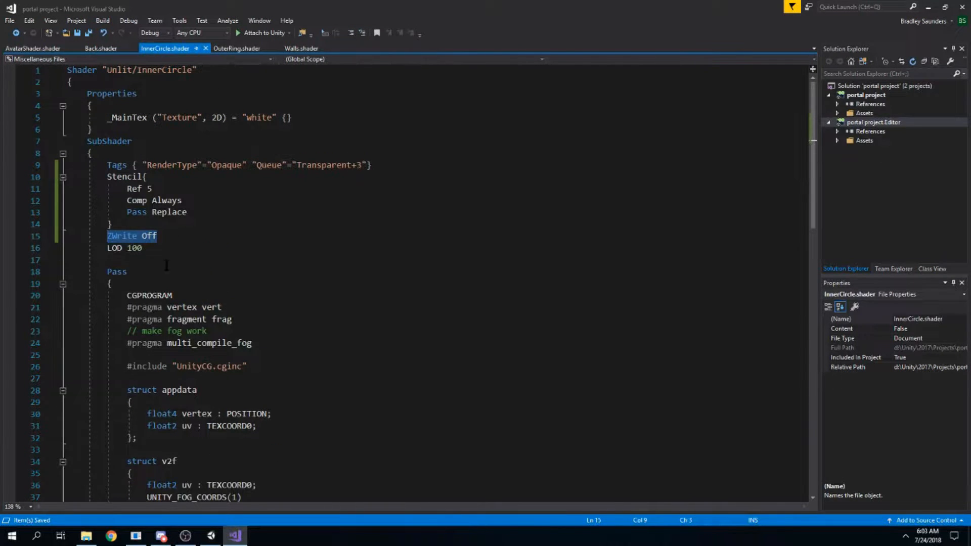
left_click(99, 49)
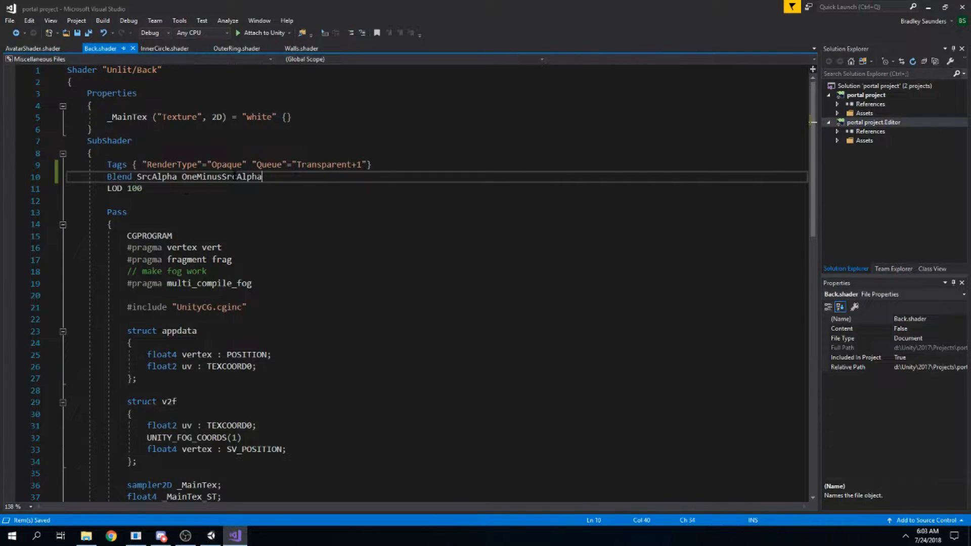
left_click(185, 536)
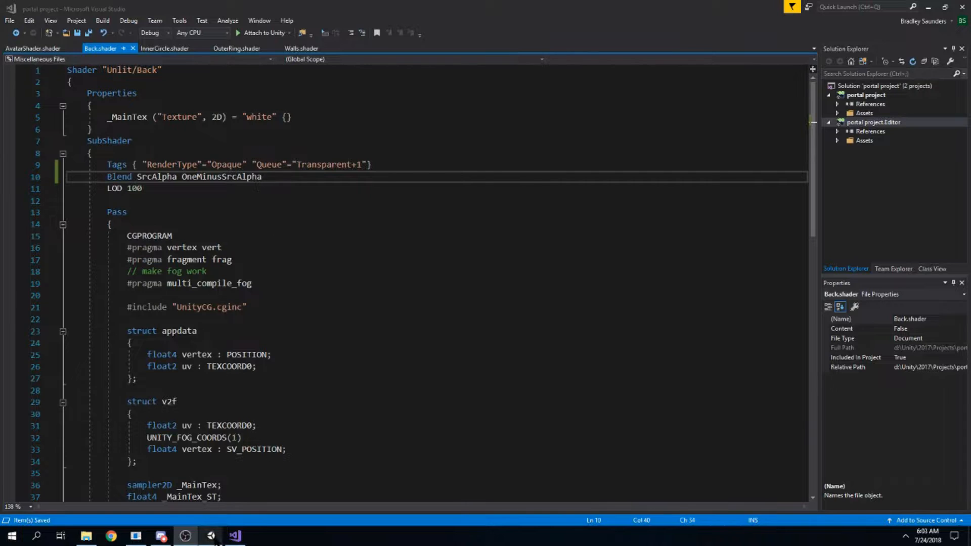
left_click(211, 535)
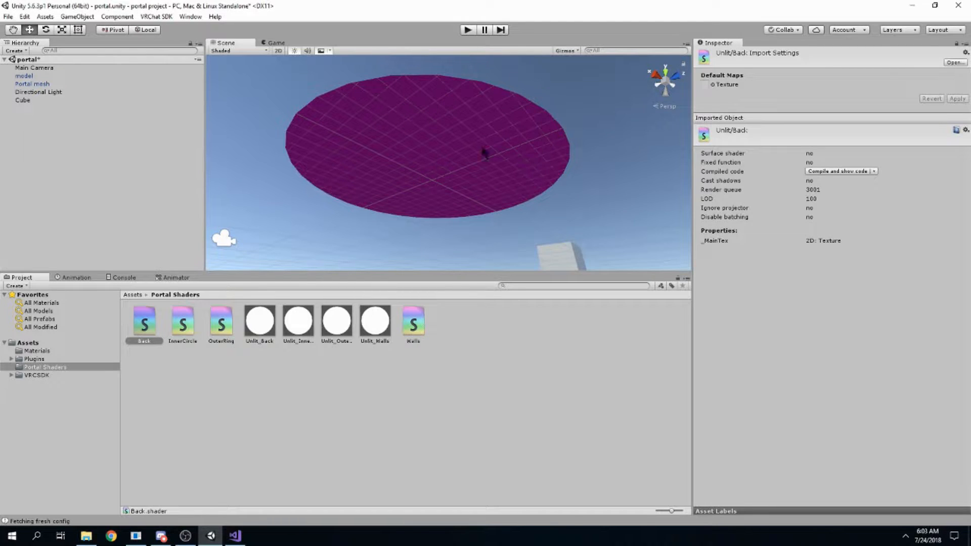
Change the Back shader's fragment return to float4(0.1,0,0.1,0) in Visual Studio, save it and return to Unity
right_click_drag(471, 141, 518, 167)
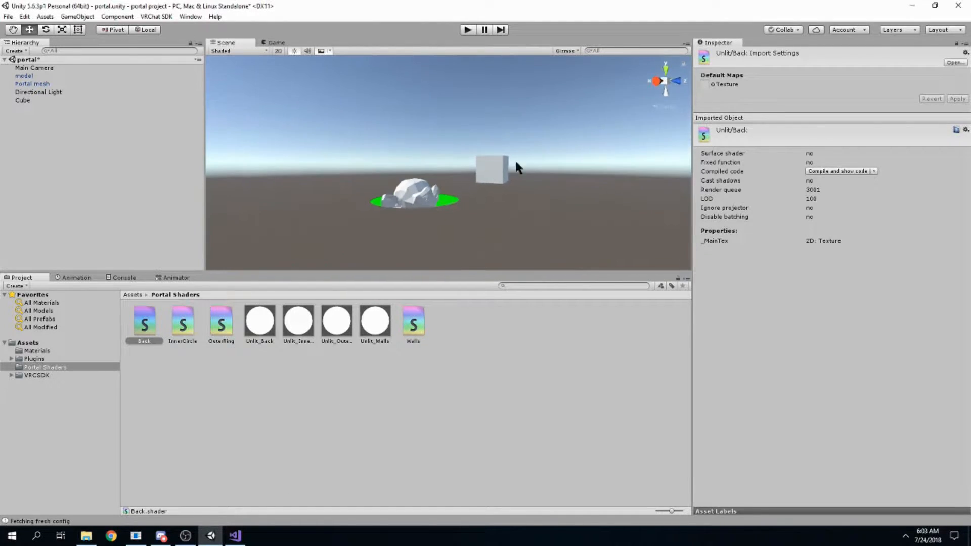
right_click_drag(480, 141, 468, 241)
key("s")
key("w")
left_click(235, 533)
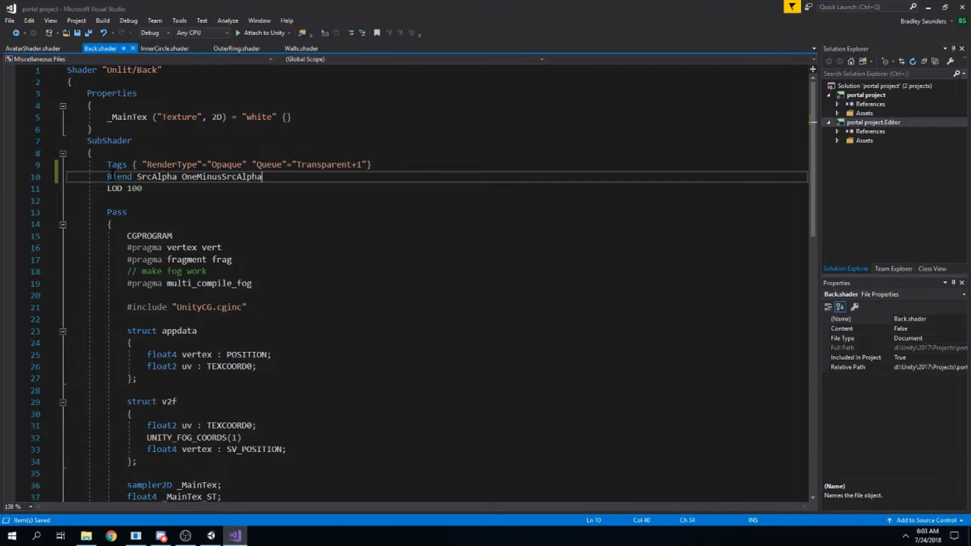
scroll(254, 229, "down", 11)
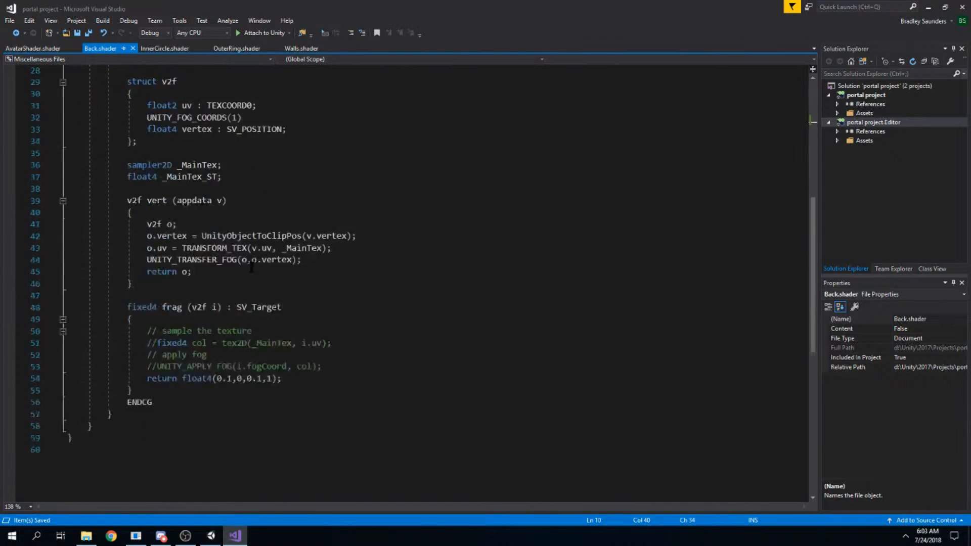
left_click(266, 307)
type("0")
key("Escape")
left_click(275, 308)
left_click(306, 308)
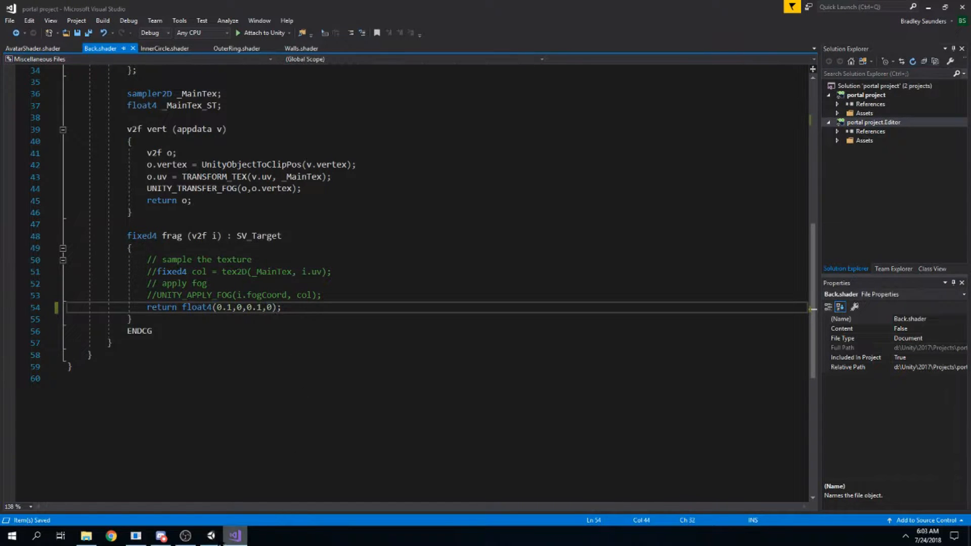
left_click(211, 536)
View the portal from several sides, select the Portal mesh and move it in the scene
right_click_drag(421, 218, 688, 177)
key("w")
right_click_drag(814, 179, 227, 223)
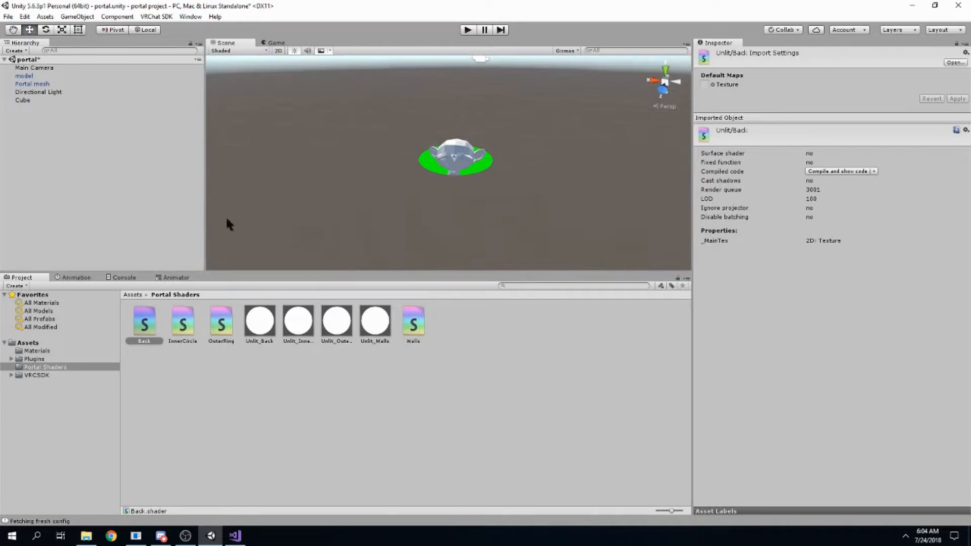
left_click(38, 83)
left_click_drag(454, 124, 682, 198)
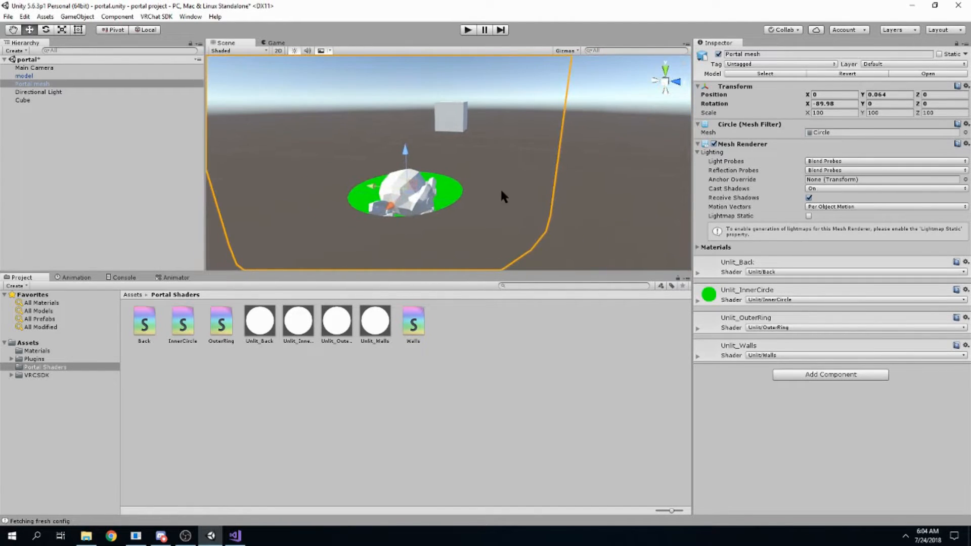
scroll(435, 194, "down", 3)
Rotate the Portal mesh upright to about -2.2 on X, shift it to about 0.049 on Z and check the portal effect
key("r")
right_click_drag(441, 196, 494, 187)
key("e")
mouse_move(433, 183)
right_mouse_down()
mouse_move(430, 127)
mouse_move(423, 168)
right_mouse_up()
left_click_drag(423, 168, 412, 244)
key("w")
right_click_drag(411, 245, 443, 180)
left_click_drag(443, 181, 435, 204)
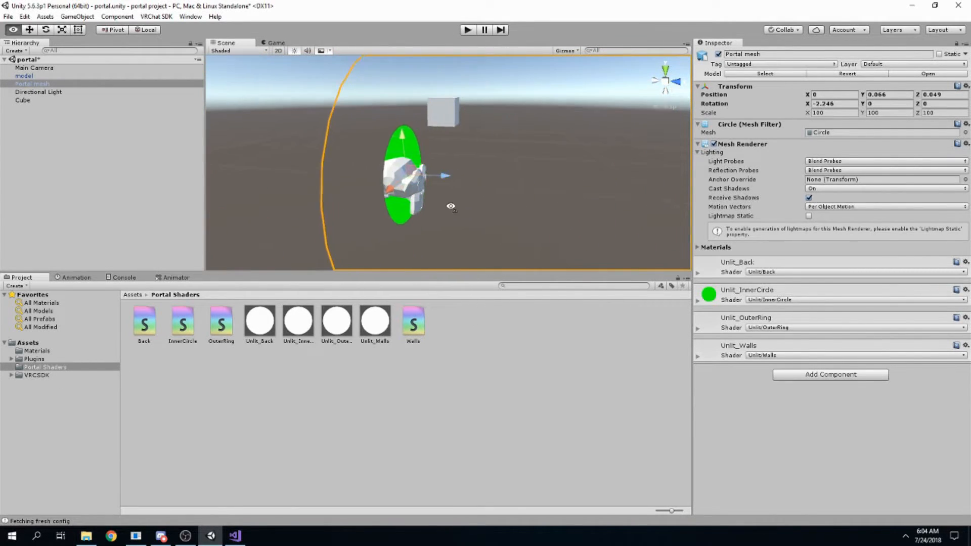
right_click_drag(435, 204, 565, 201)
right_click_drag(495, 104, 351, 184)
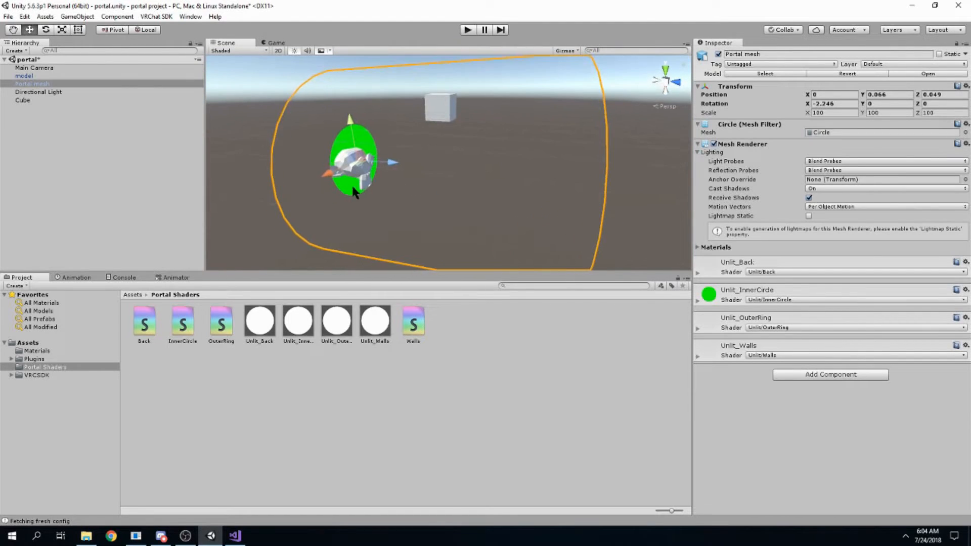
Try an X rotation of 0 on the Portal mesh, set it to -90 and view the flat portal up close
key("e")
left_click_drag(386, 148, 329, 90, "ctrl")
type("0")
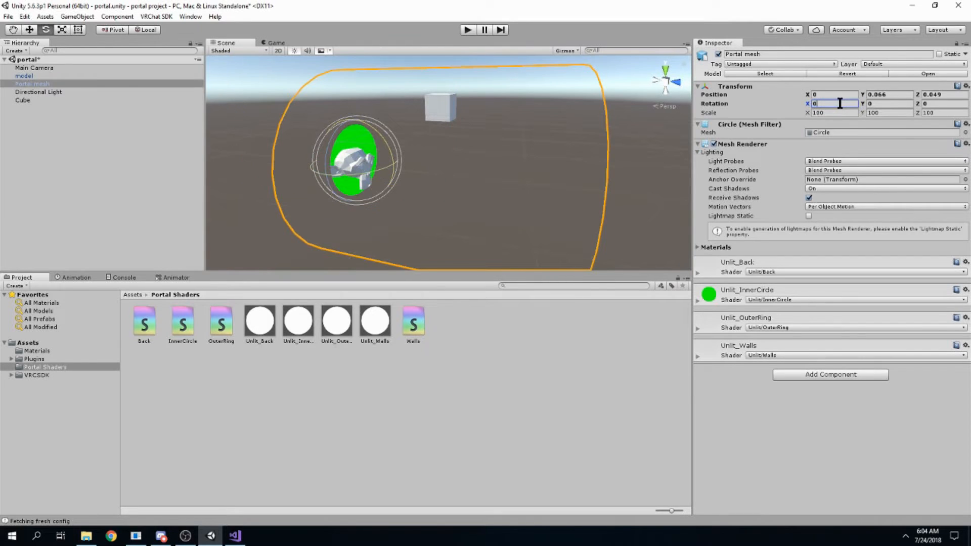
type("-90")
left_click_drag(617, 92, 429, 192, "alt")
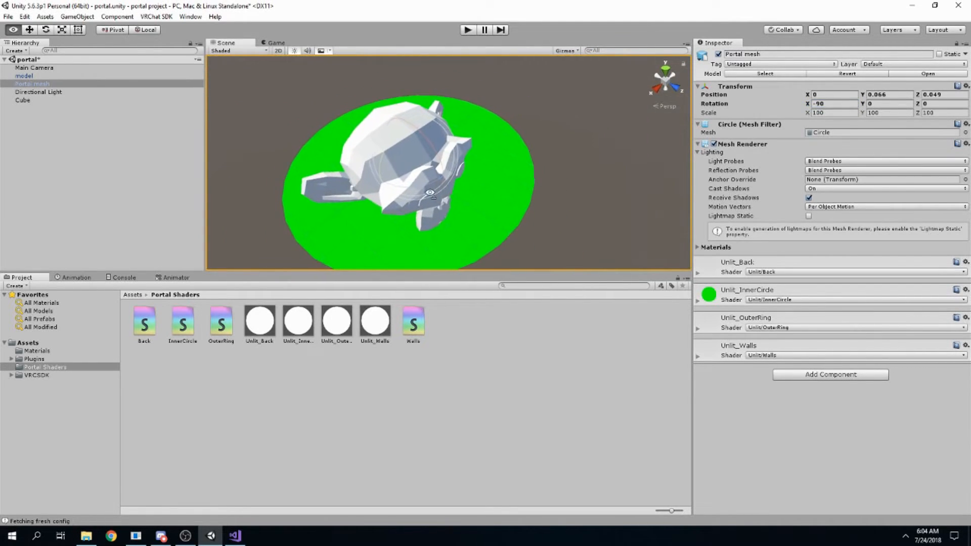
Look over the InnerCircle shader's fragment code in Visual Studio and examine the green inner circle around the model in Unity
double_click(184, 322)
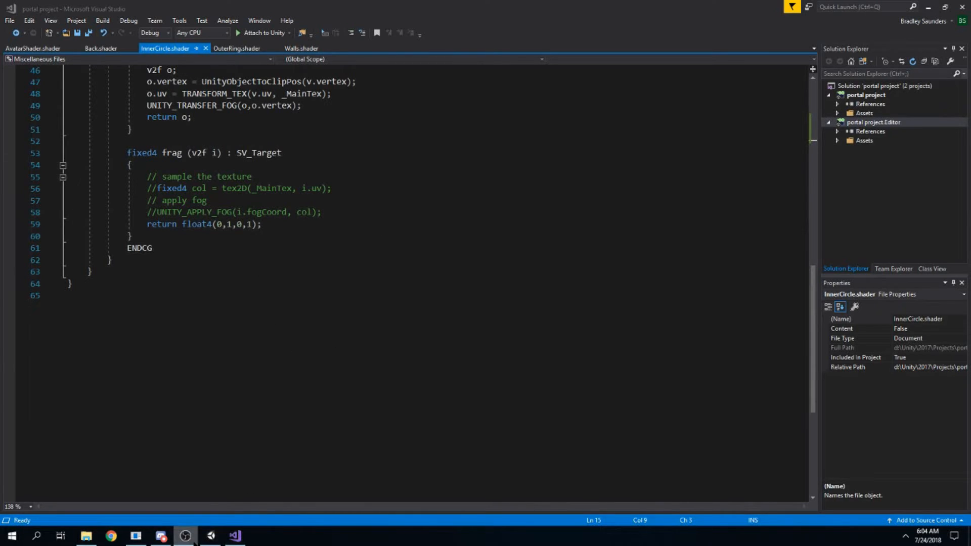
left_click(211, 536)
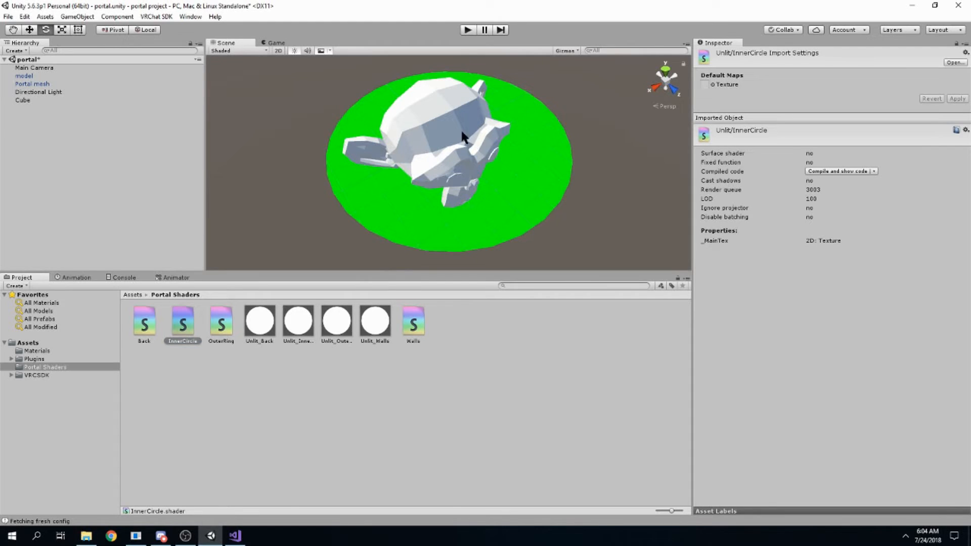
right_click_drag(460, 128, 385, 259)
double_click(186, 340)
key("alt+Tab")
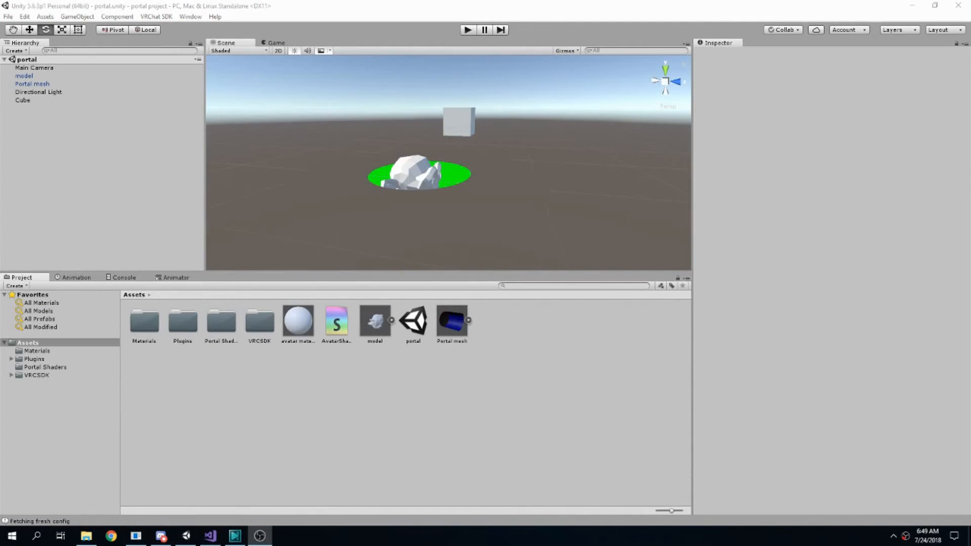
left_click_drag(451, 129, 340, 122, "alt")
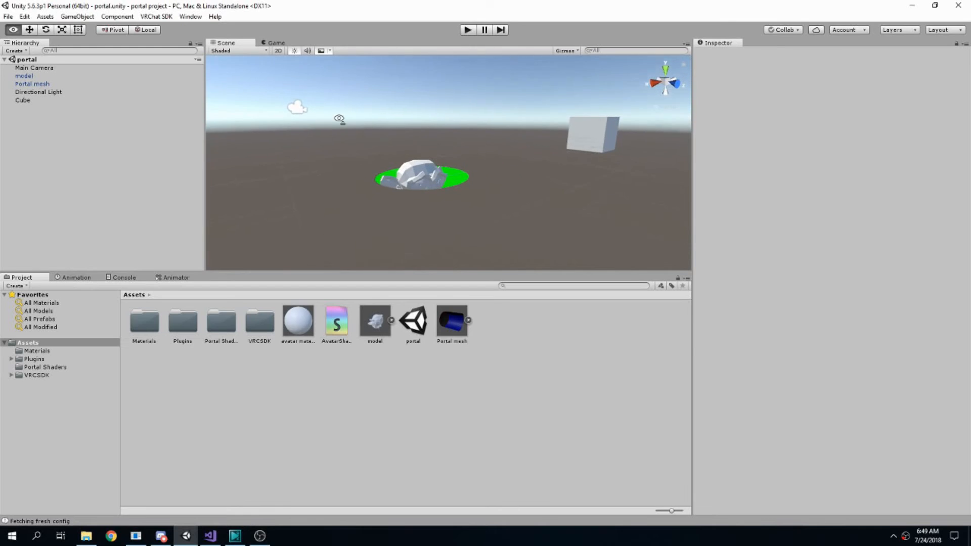